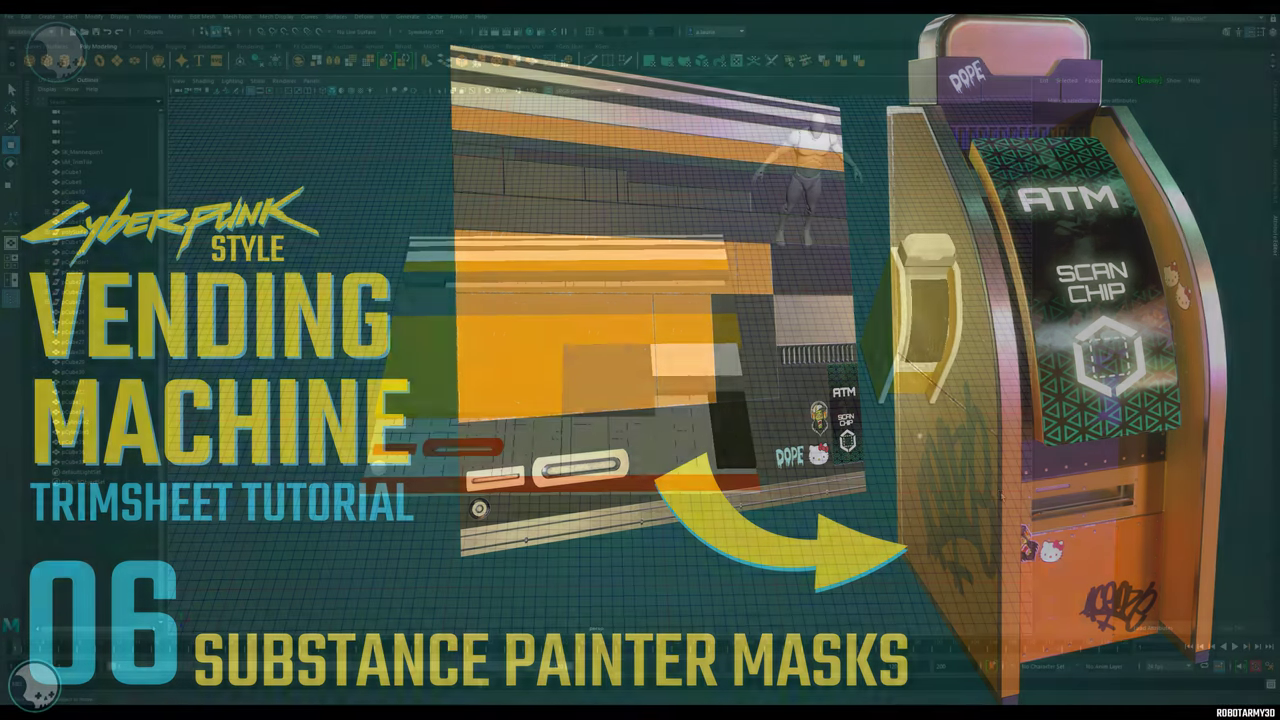
Add all the trim sheet meshes, including the VM_TrimTile plane, to the Trimsheet display layer.
click(671, 467)
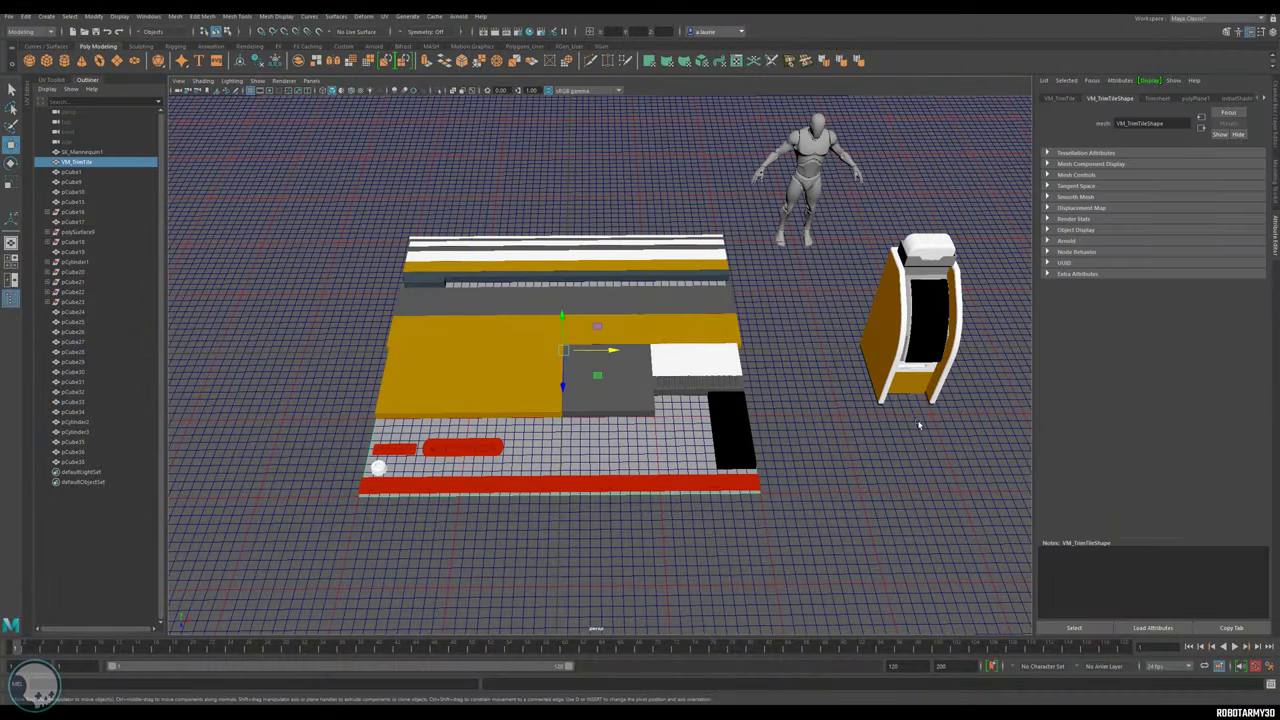
alt+drag(919, 426, 870, 459)
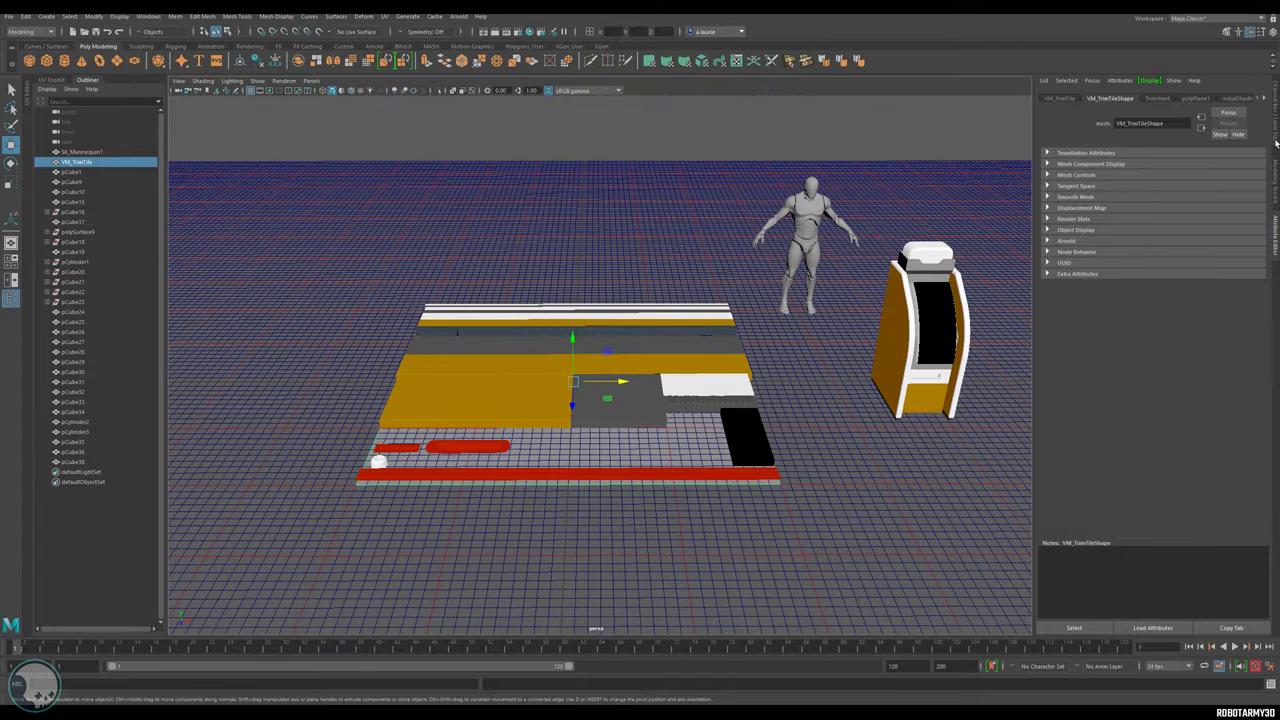
click(1275, 144)
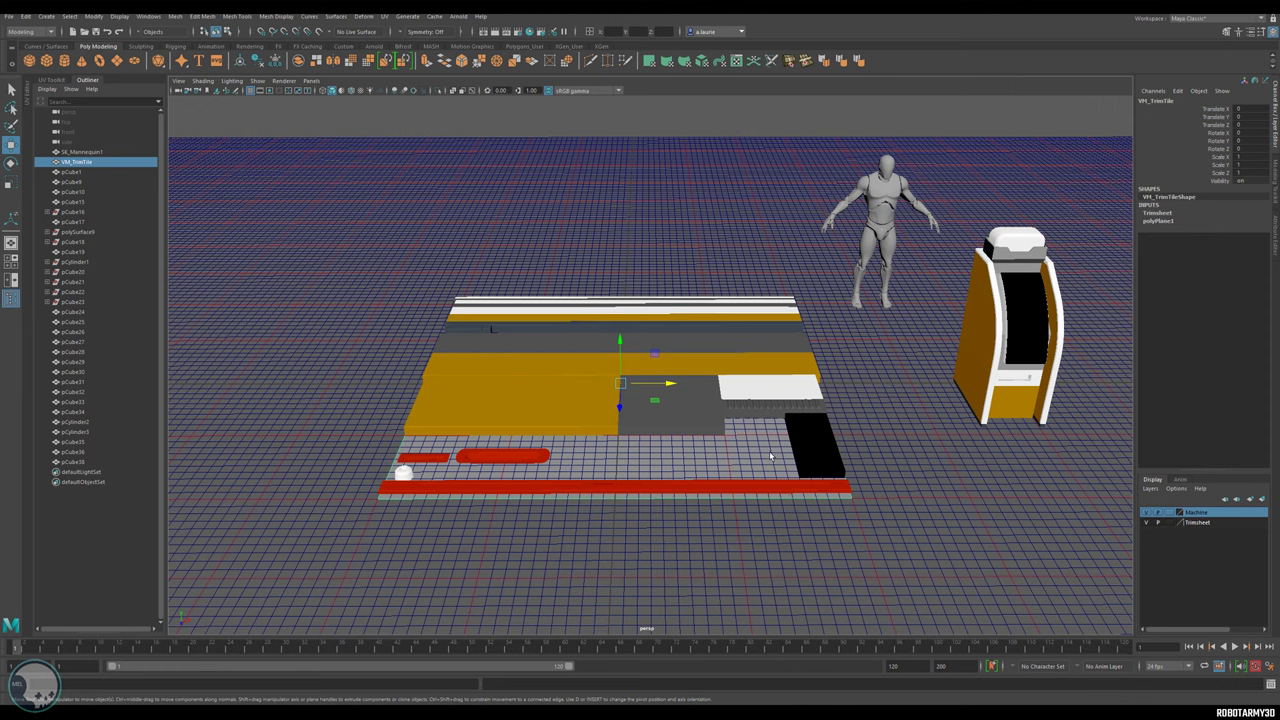
drag(355, 254, 841, 629)
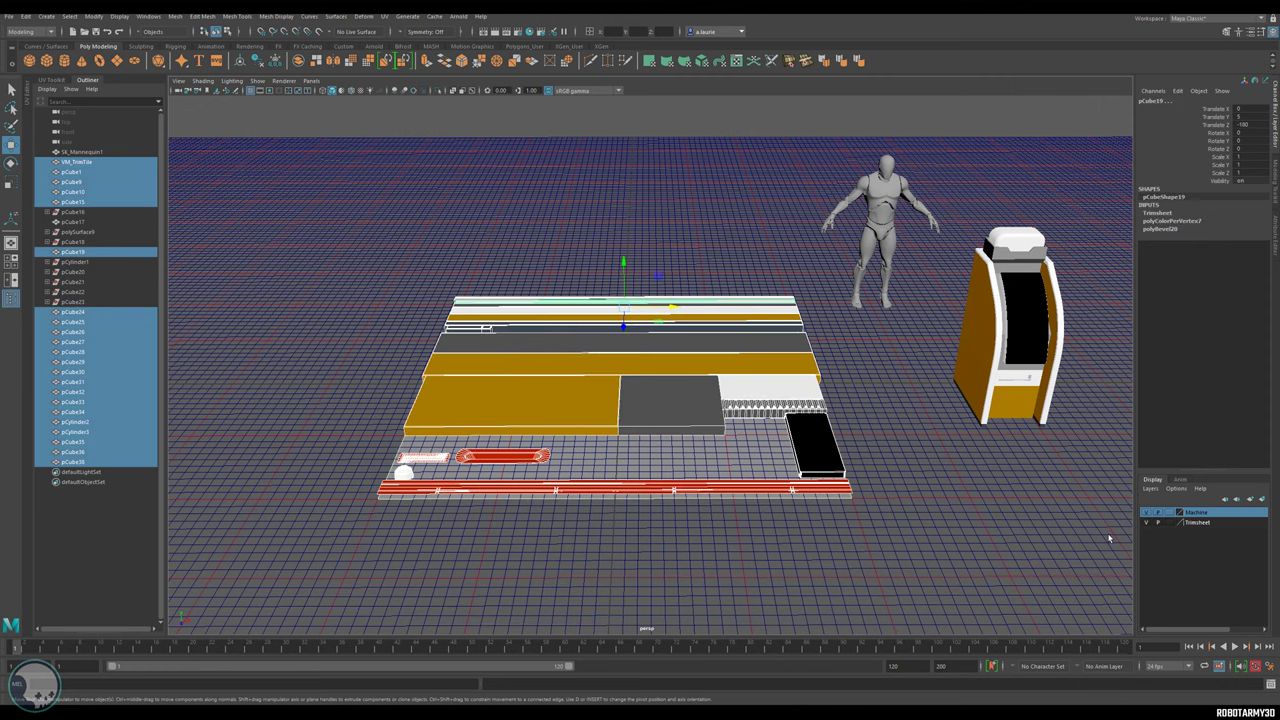
click(1202, 525)
right_click(1203, 524)
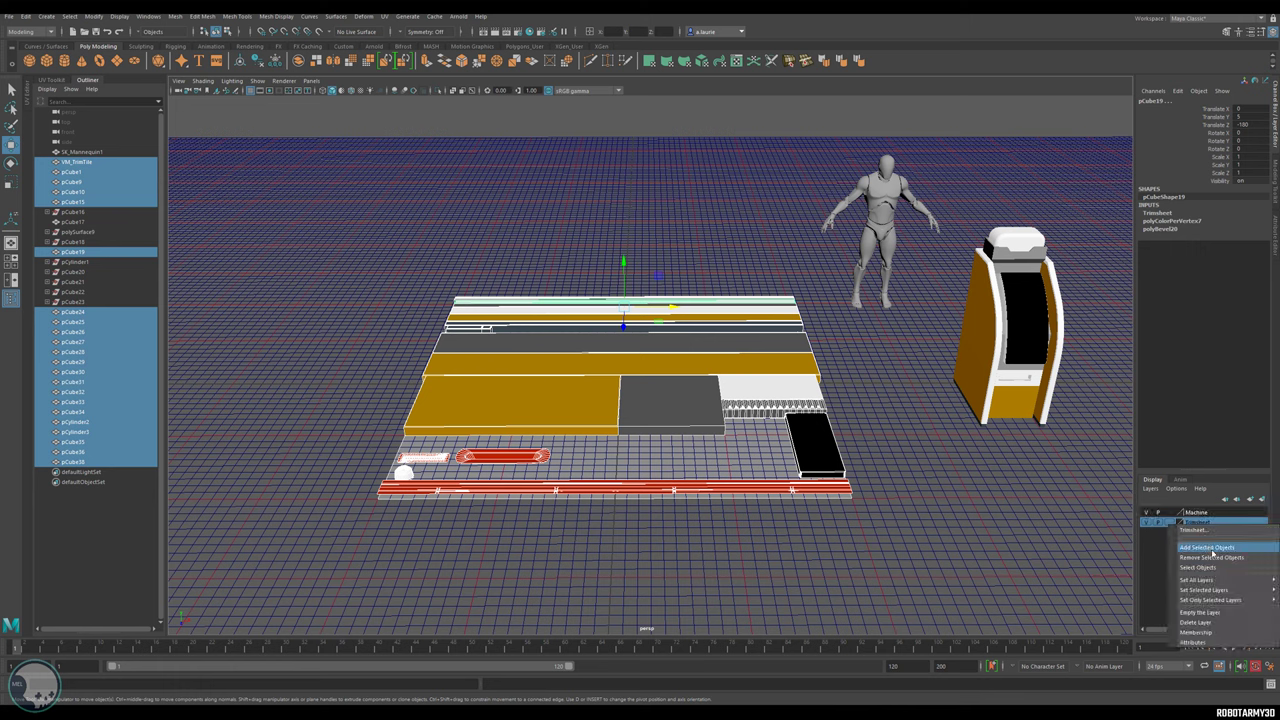
click(1208, 548)
Add all the vending machine meshes to the Machine display layer.
click(987, 491)
drag(1087, 497, 949, 216)
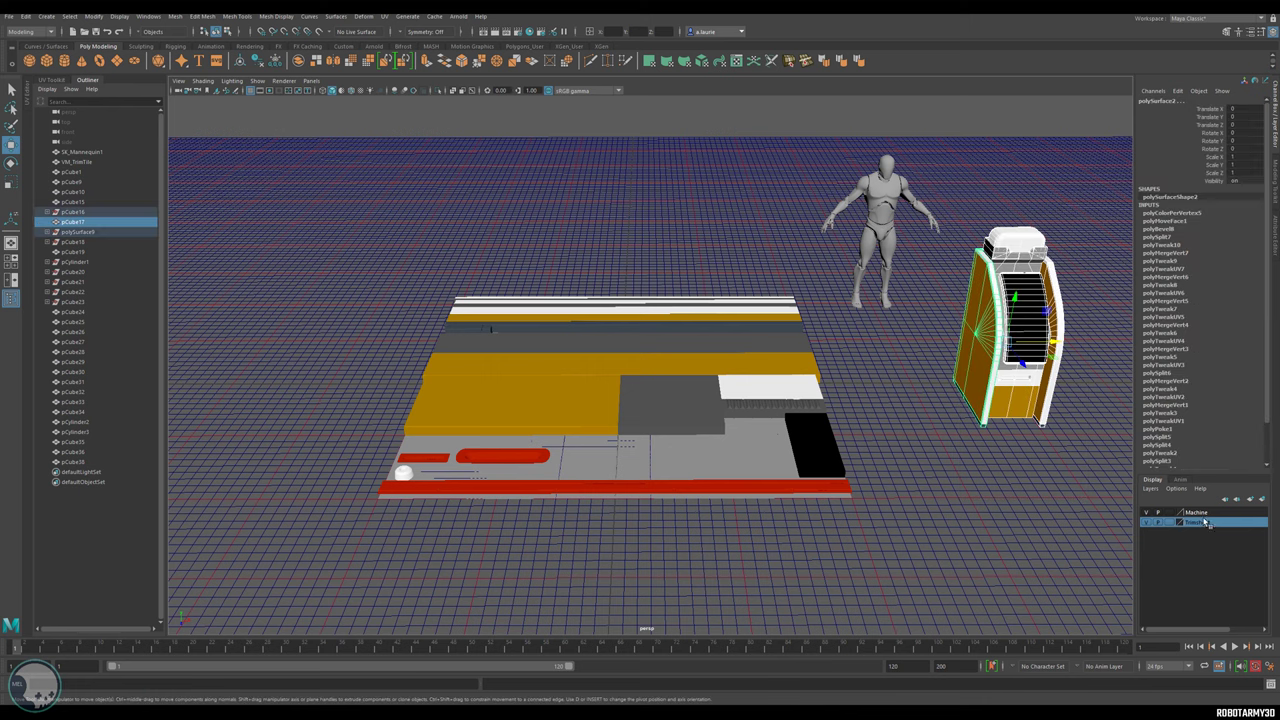
right_click(1203, 514)
click(1216, 539)
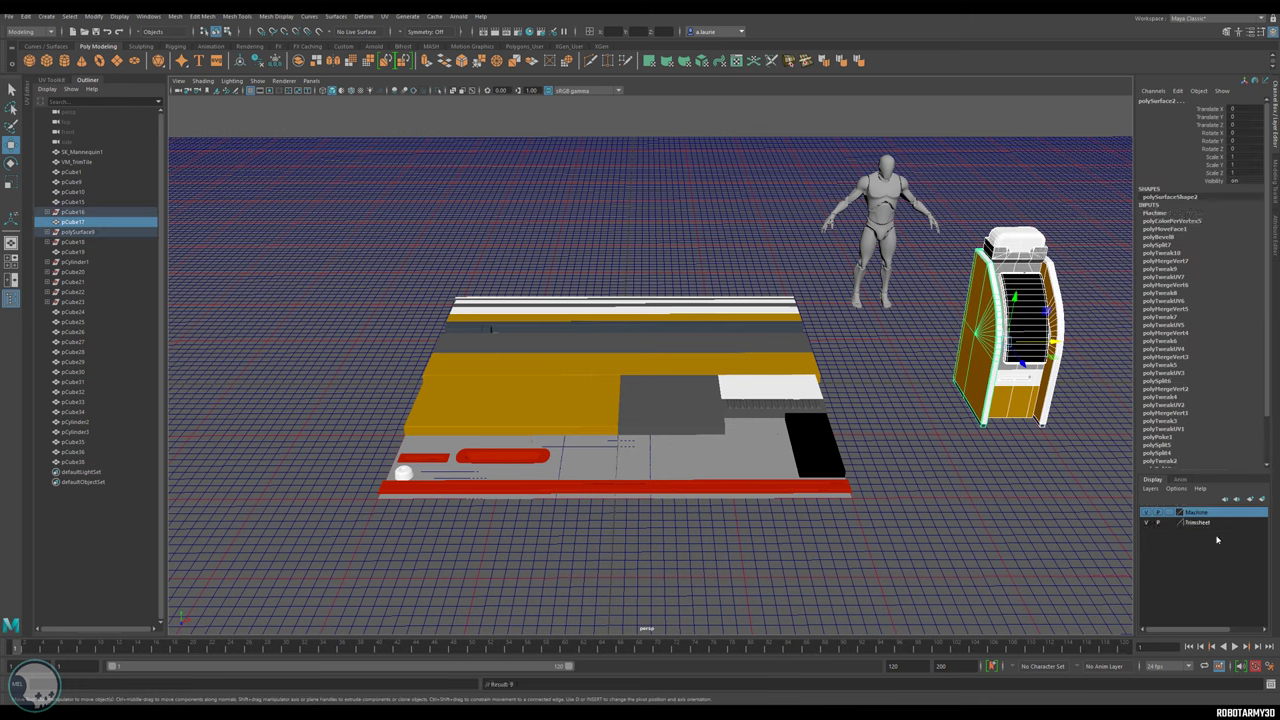
Toggle the visibility of the Machine and Trimsheet layers to check which objects each one holds.
click(1080, 506)
click(1146, 513)
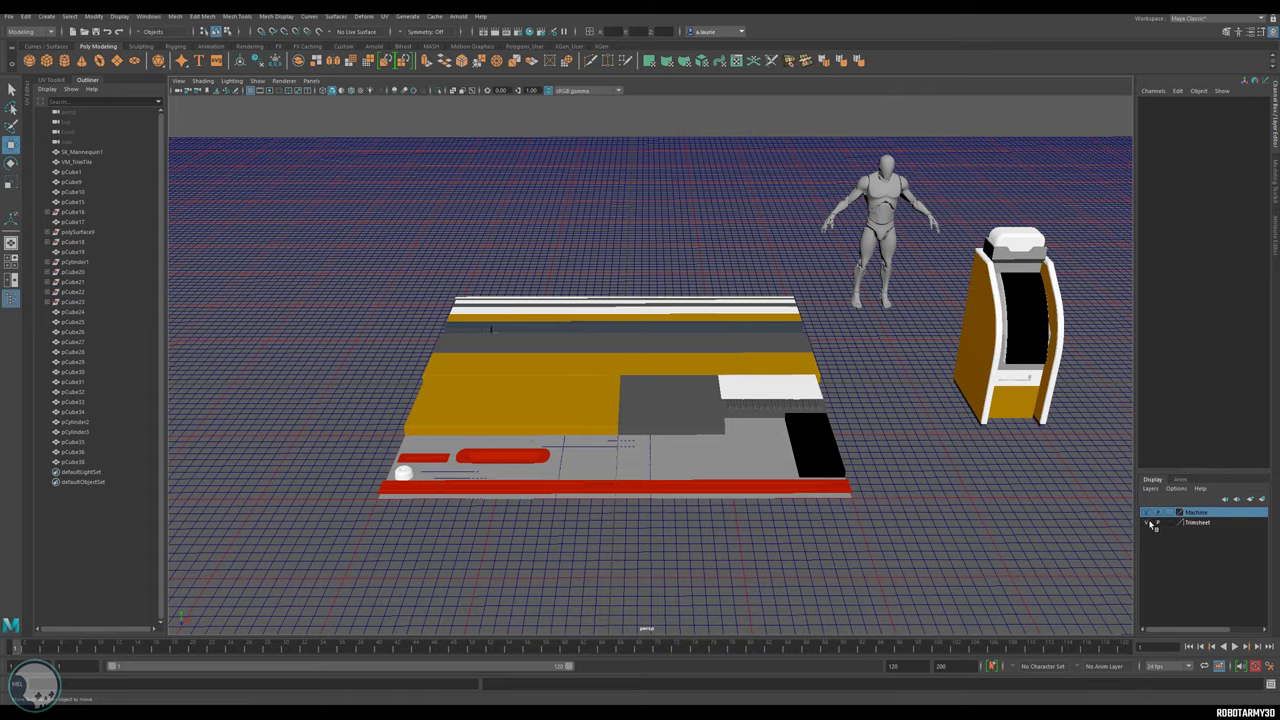
click(1146, 513)
click(1146, 522)
click(1146, 522)
Select only the VM_TrimTile base plane and export it as an FBX, overwriting the existing VM_TrimTile.fbx in the Painter folder.
alt+drag(962, 362, 966, 416)
alt+middle_drag(856, 420, 882, 365)
click(631, 446)
alt+drag(631, 446, 704, 403)
key(f)
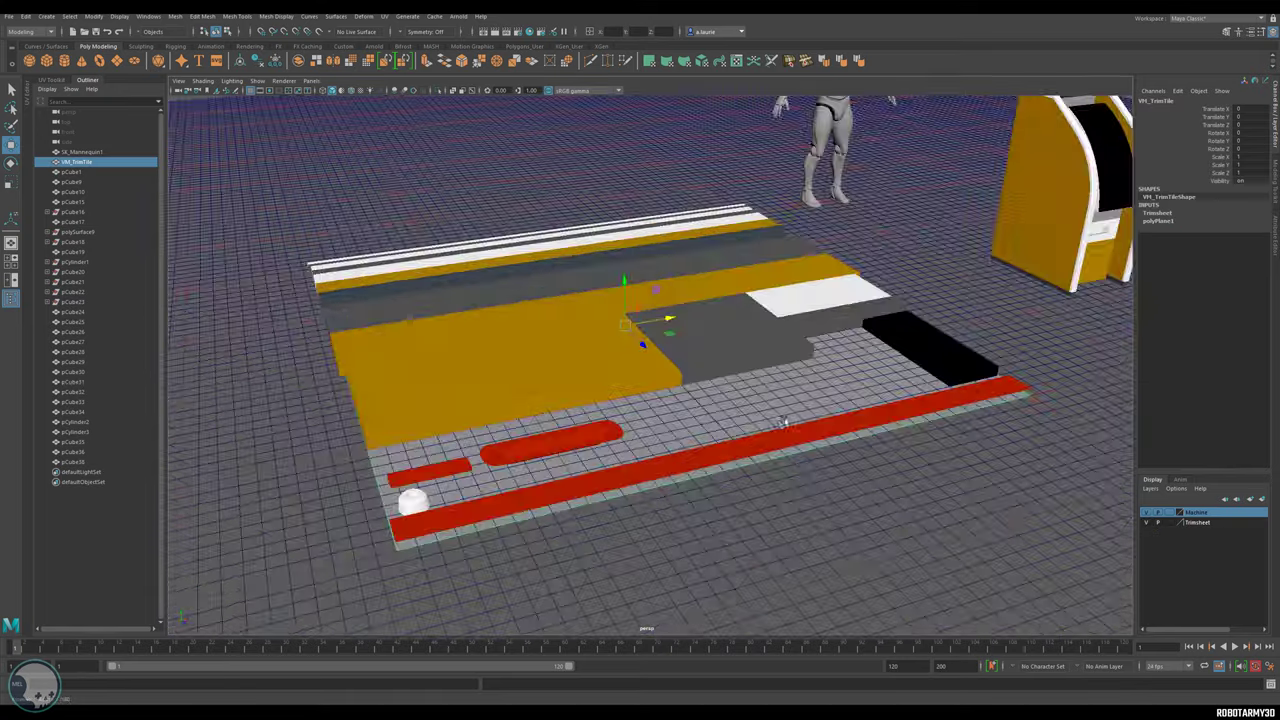
double_click(91, 164)
click(620, 588)
click(635, 450)
click(12, 17)
click(42, 146)
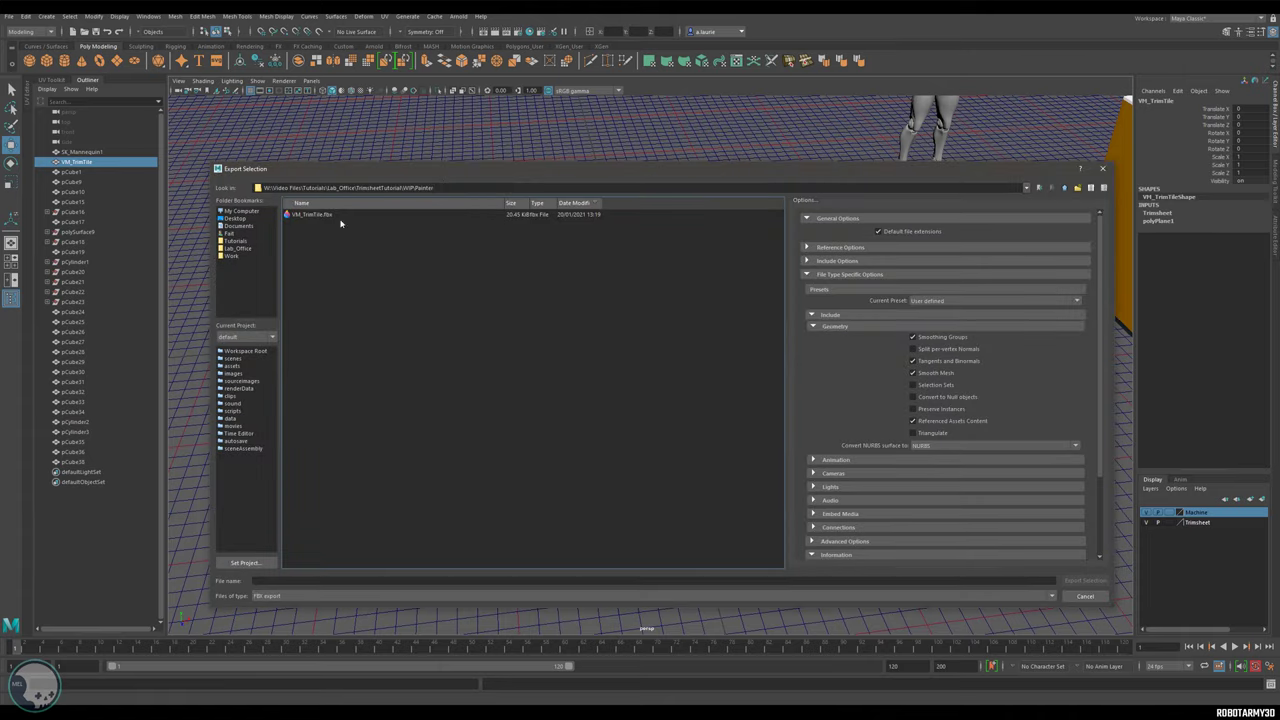
click(311, 215)
click(1085, 580)
click(642, 403)
Select the high-poly trim sheet meshes without the base plane or other objects, and isolate them in the viewport.
drag(272, 193, 1012, 561)
ctrl+drag(1042, 229, 960, 188)
ctrl+click(831, 385)
alt+drag(833, 387, 716, 293)
click(437, 91)
scroll(694, 354, down, 3)
alt+drag(694, 354, 423, 177)
scroll(472, 206, up, 1)
Export the isolated trim meshes as VM_TrimTile_High.fbx in the Painter folder and leave the isolated view.
click(9, 17)
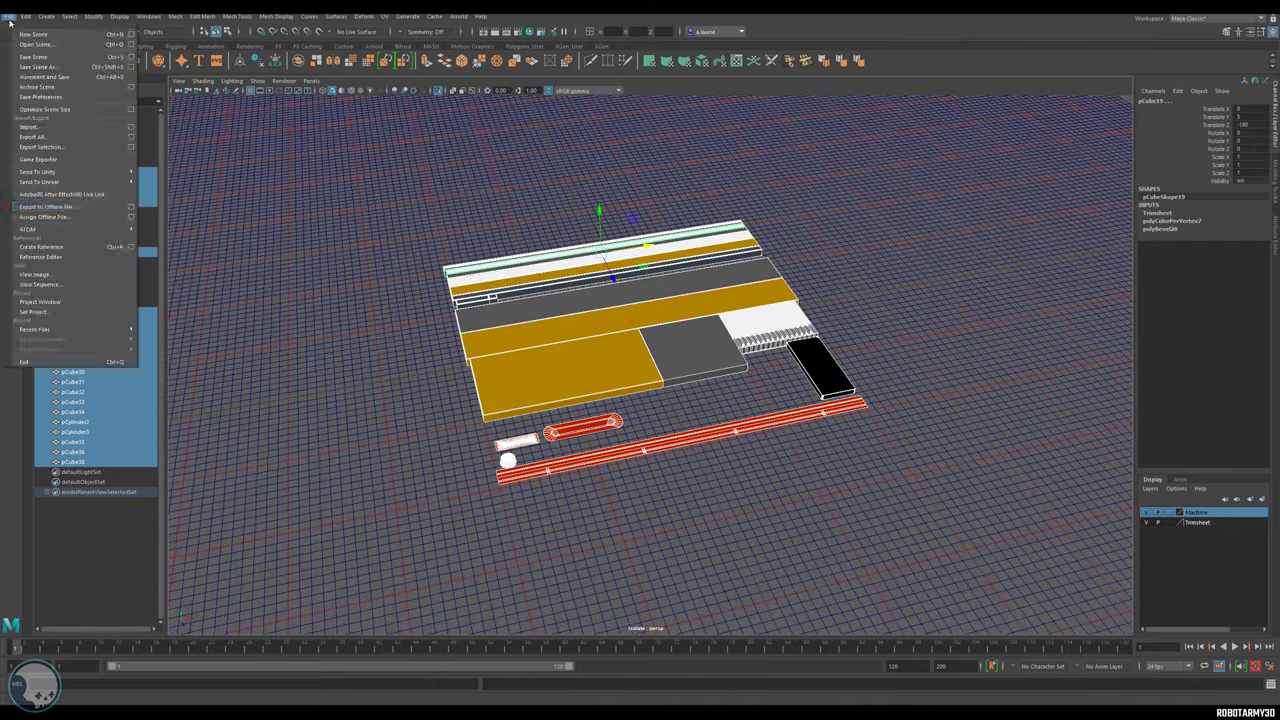
click(41, 146)
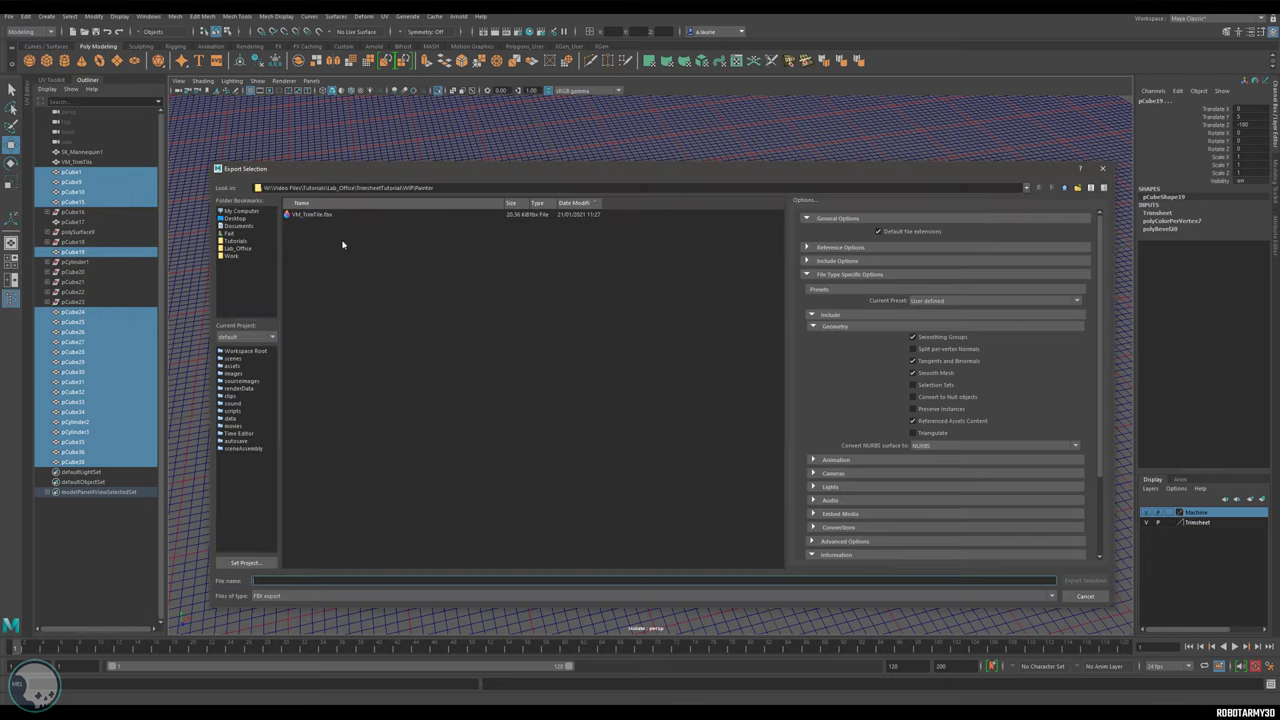
drag(530, 173, 557, 465)
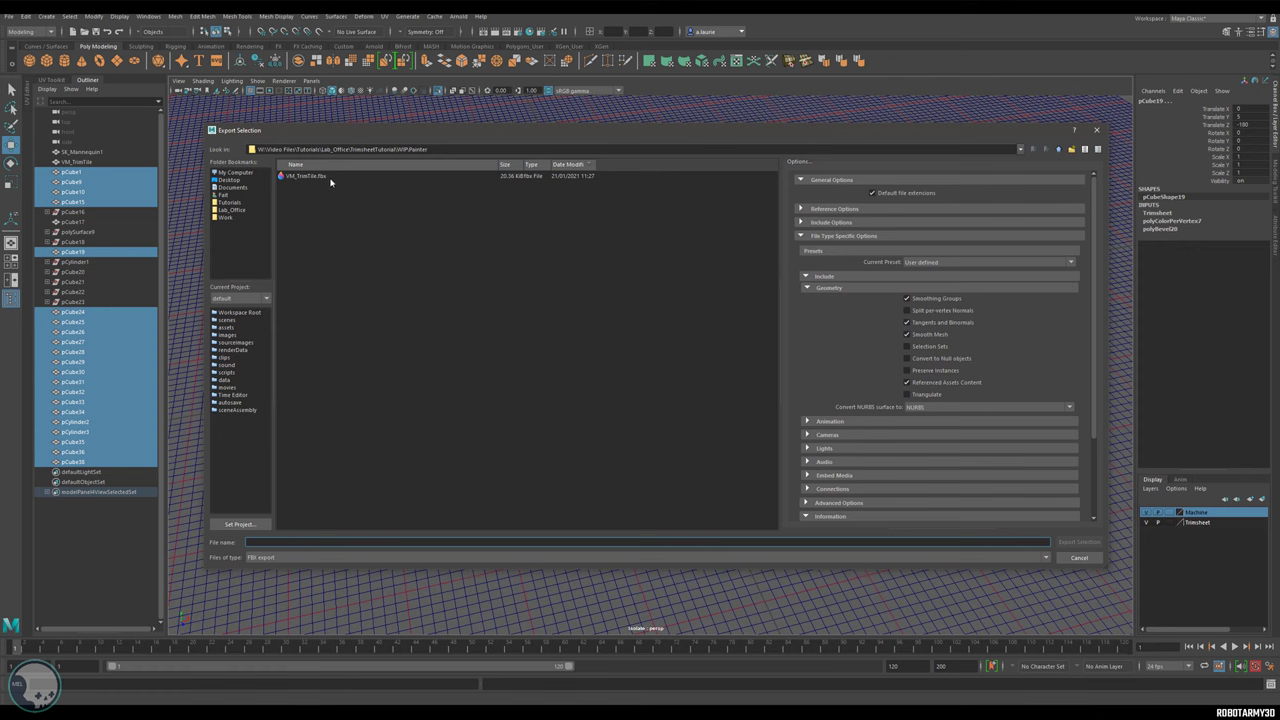
click(304, 178)
click(280, 542)
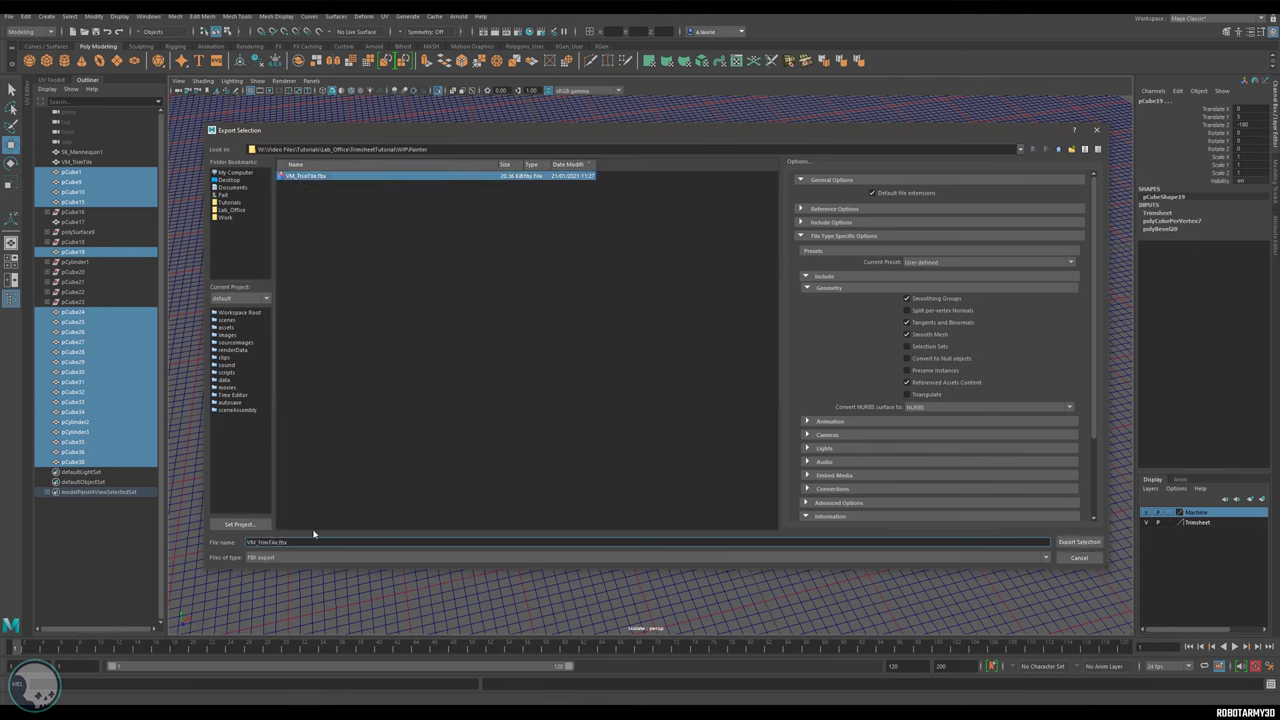
text(_High)
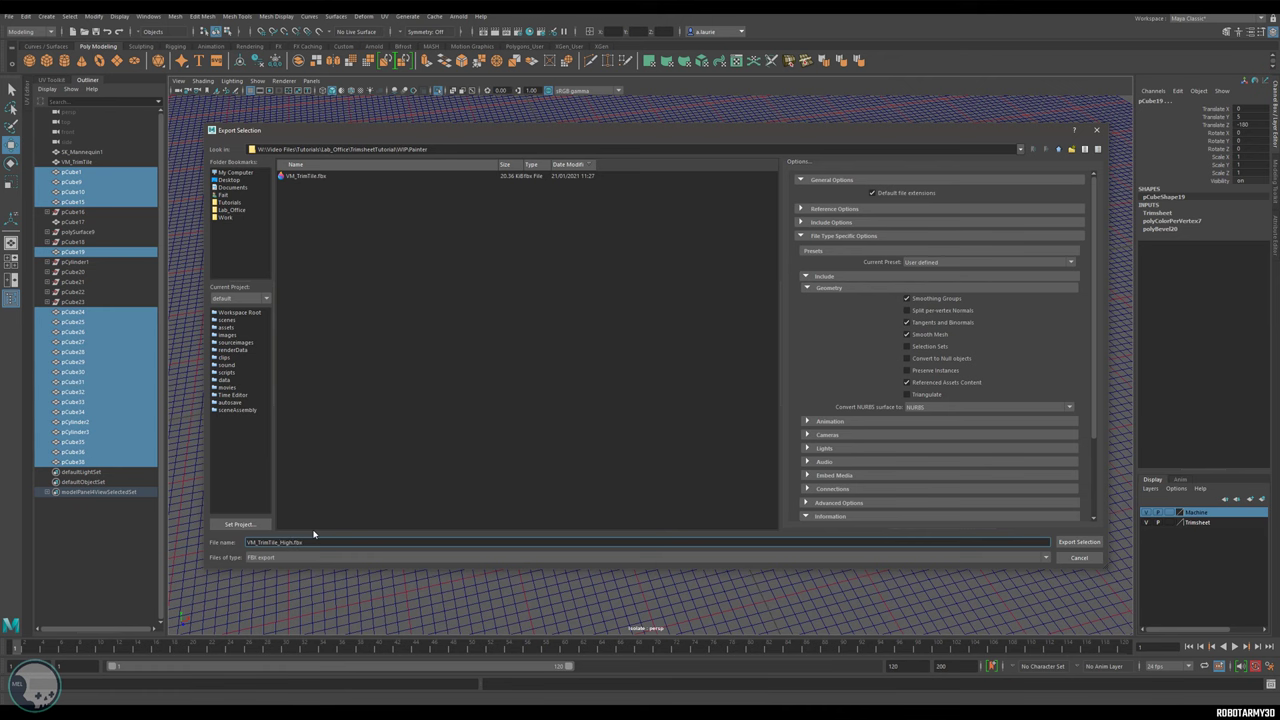
click(1070, 543)
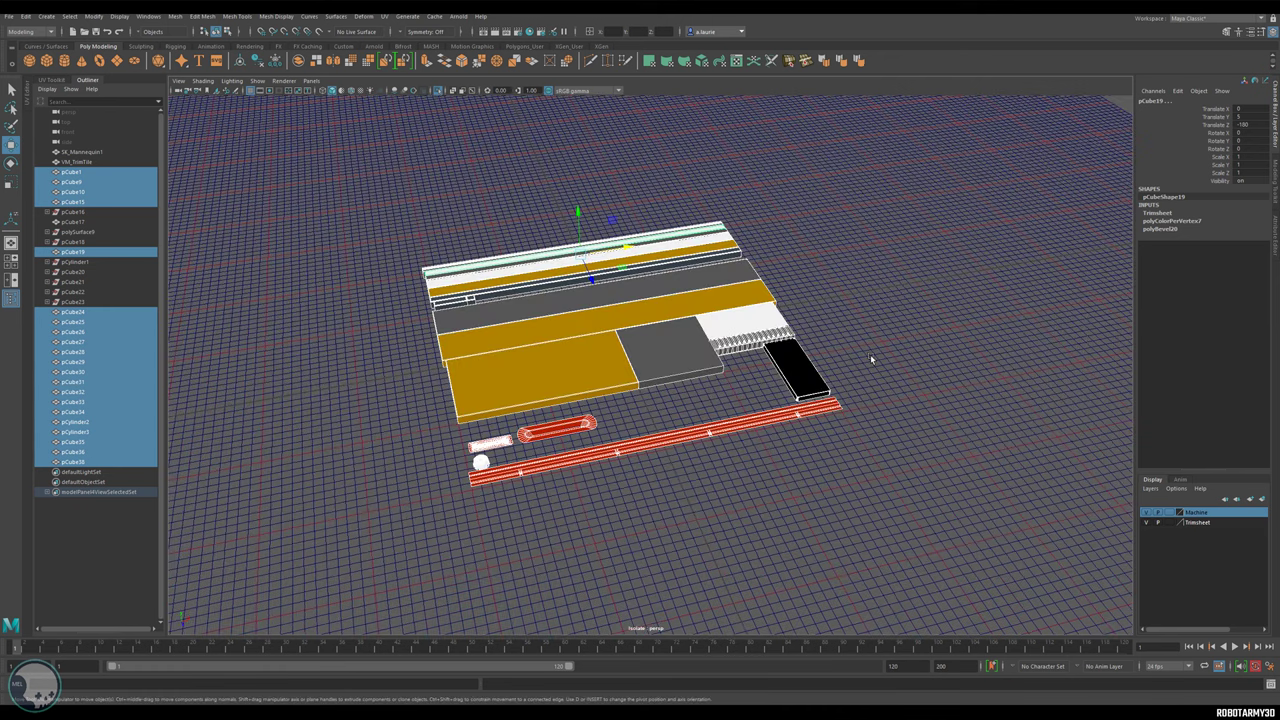
click(871, 354)
key(ctrl+1)
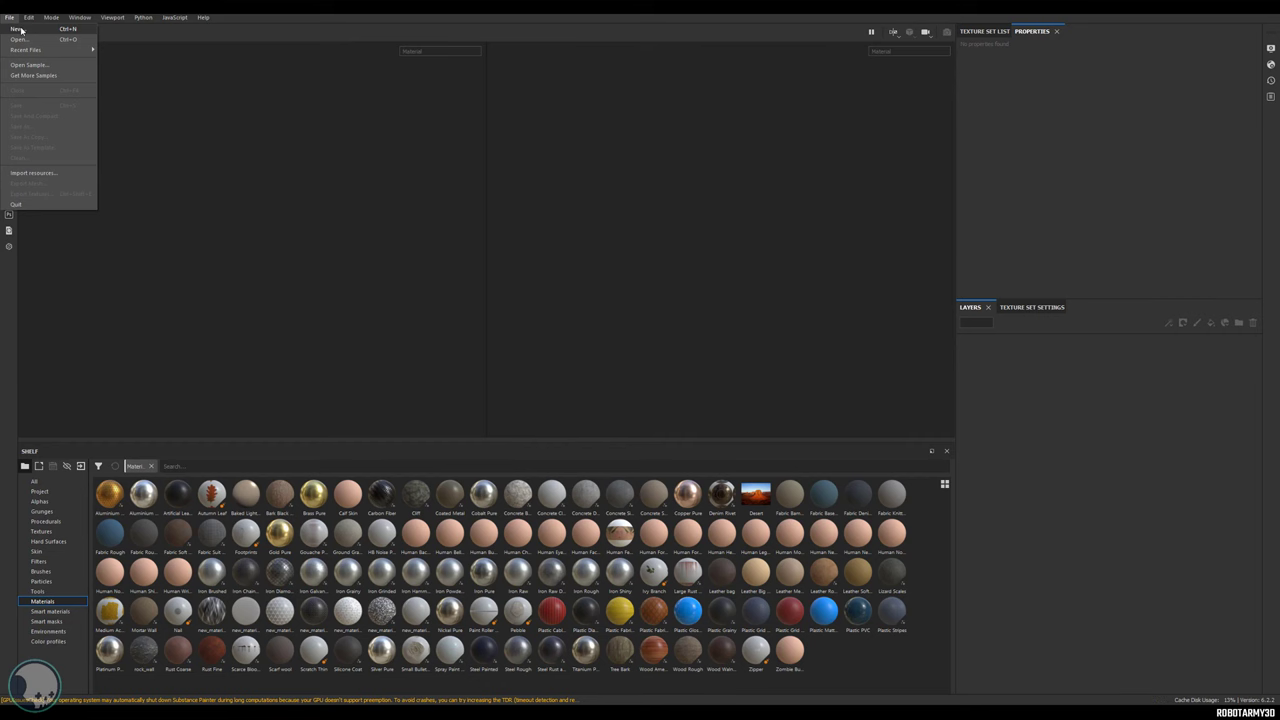
Switch to Substance Painter and create a new project using VM_TrimTile.fbx as the mesh.
click(18, 27)
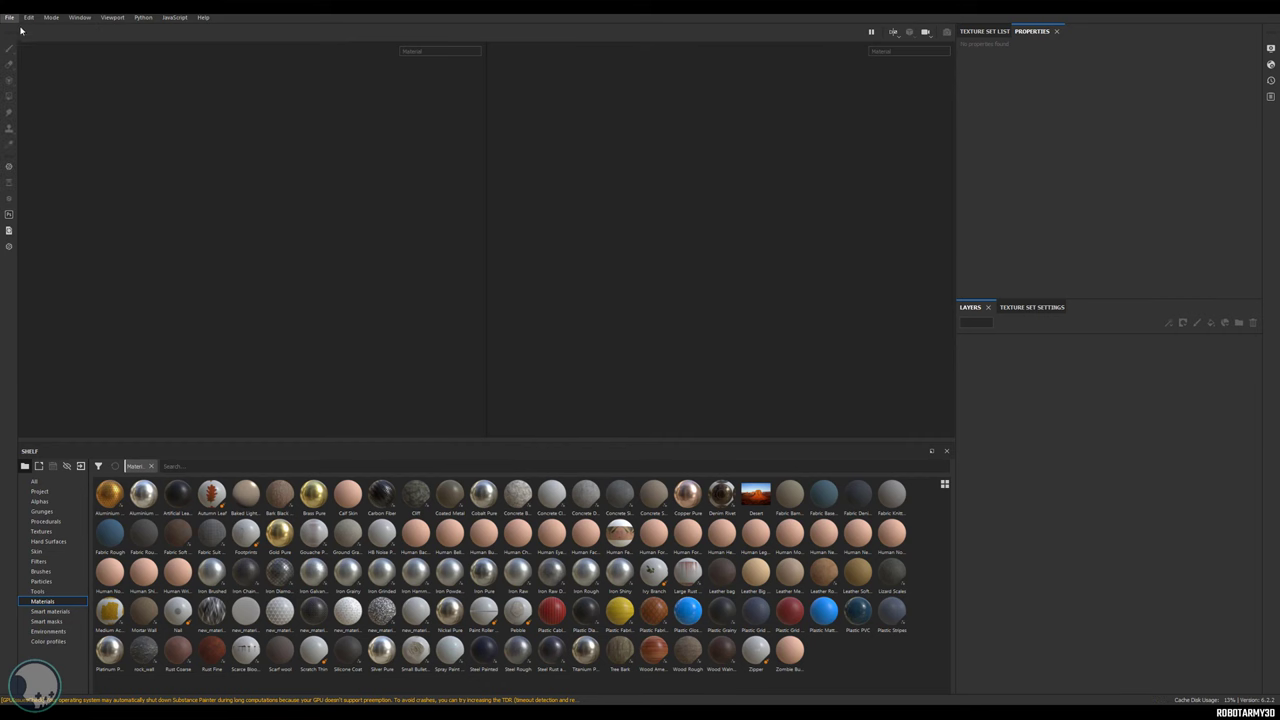
click(740, 216)
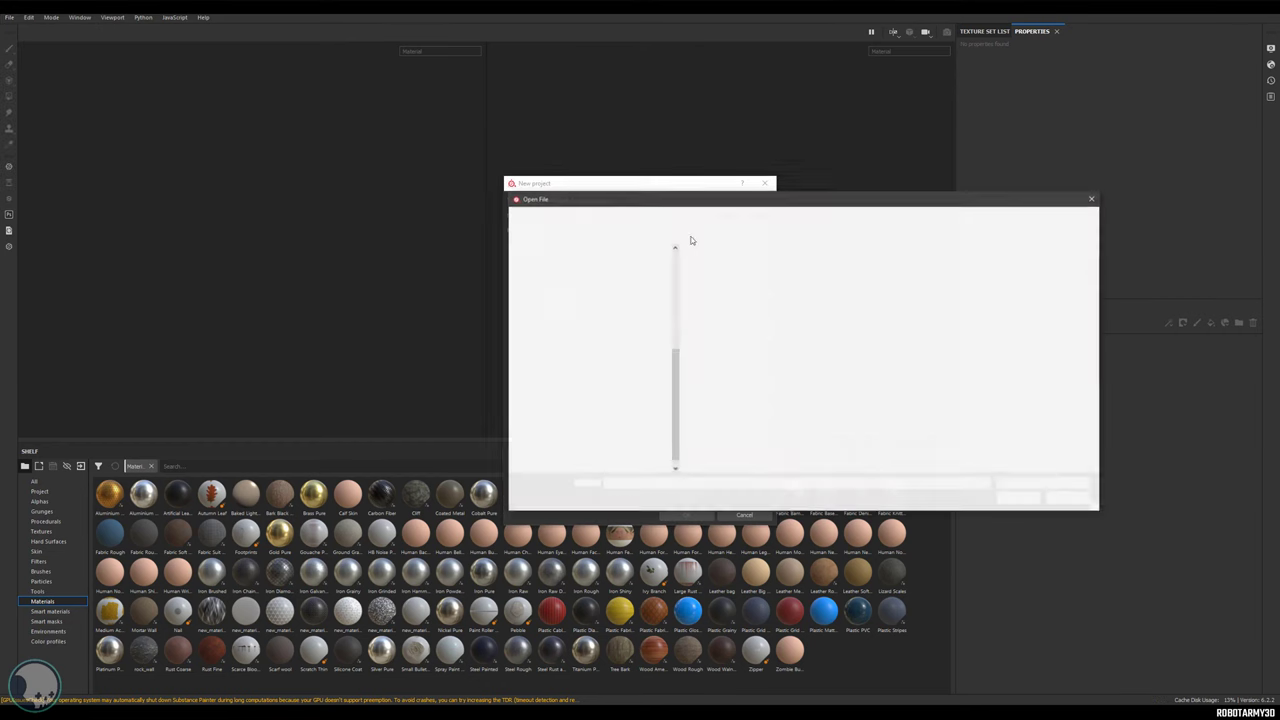
double_click(600, 274)
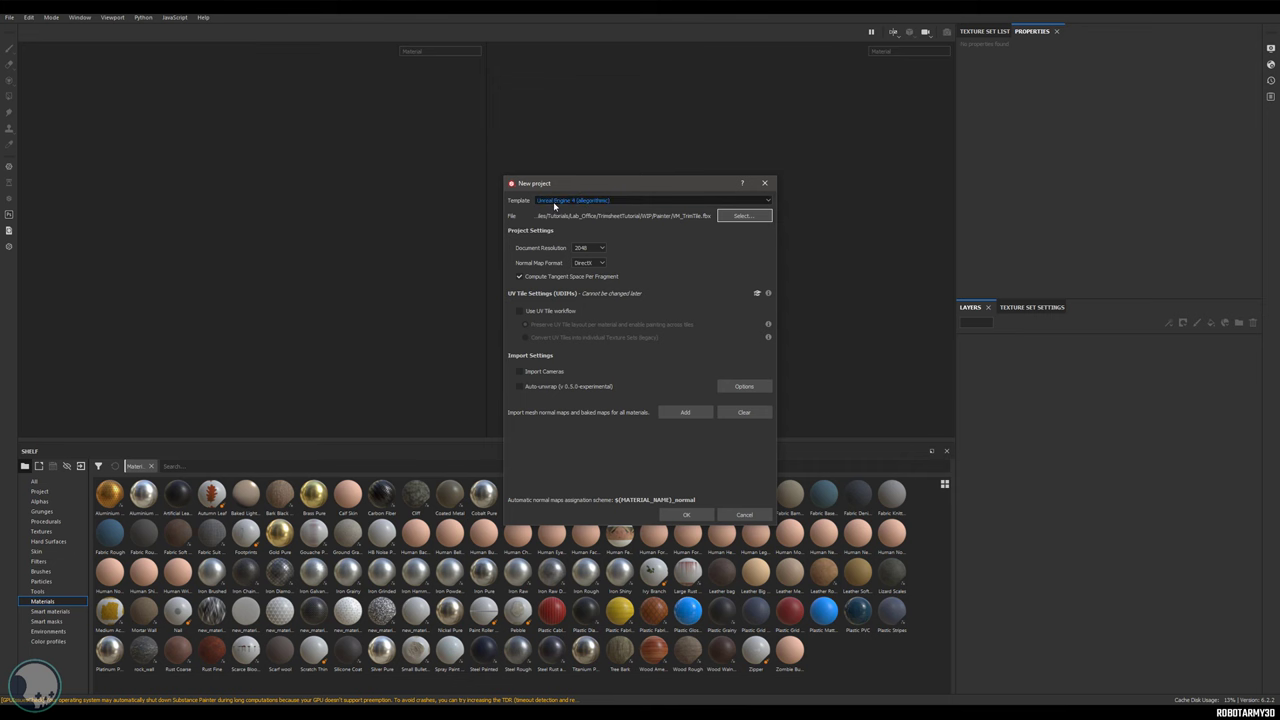
click(700, 516)
Examine the imported plane in the 3D and UV views and check the texture set list.
scroll(382, 273, down, 1)
alt+drag(420, 163, 426, 240)
alt+middle_drag(790, 268, 642, 420)
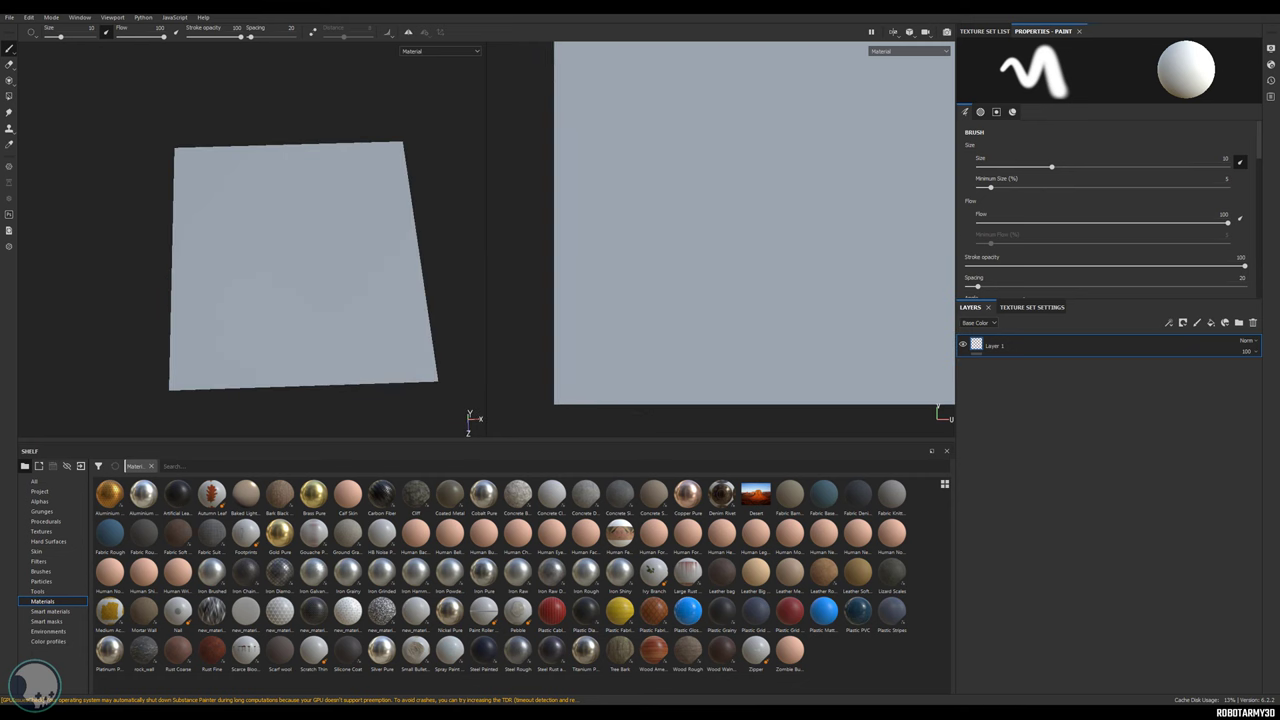
scroll(791, 323, down, 3)
middle_drag(883, 214, 825, 241)
scroll(785, 222, up, 2)
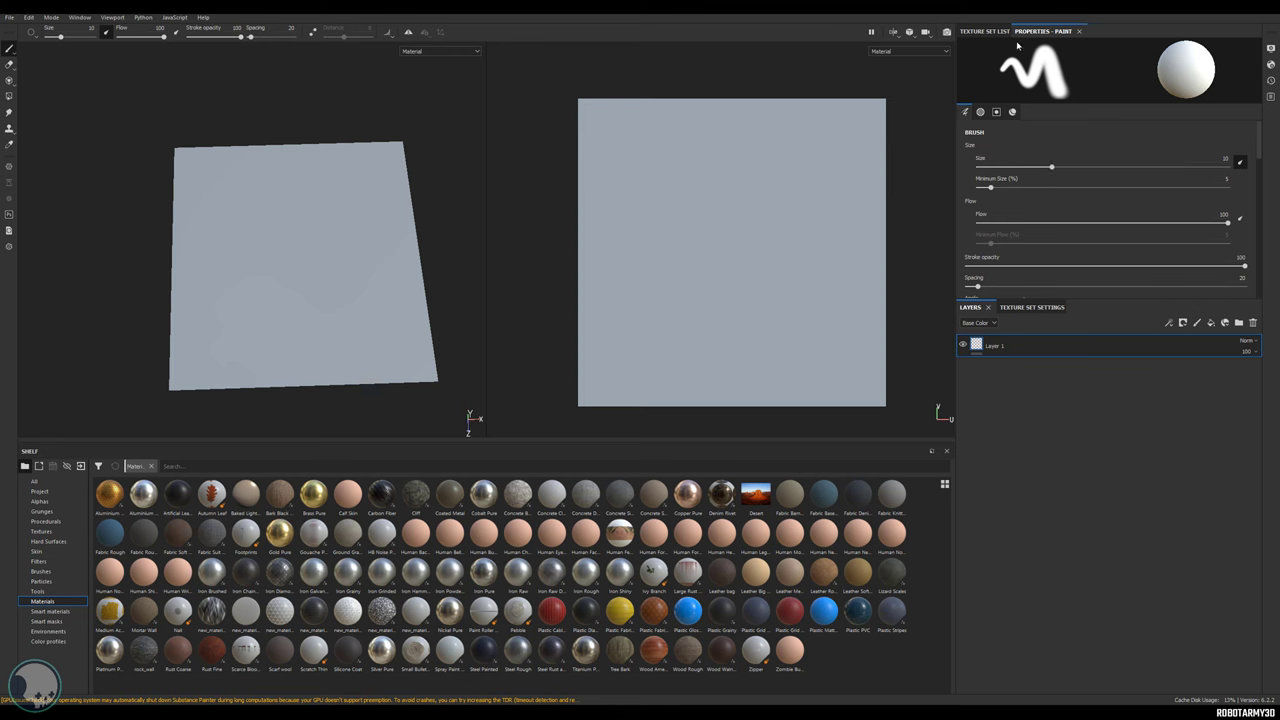
click(985, 31)
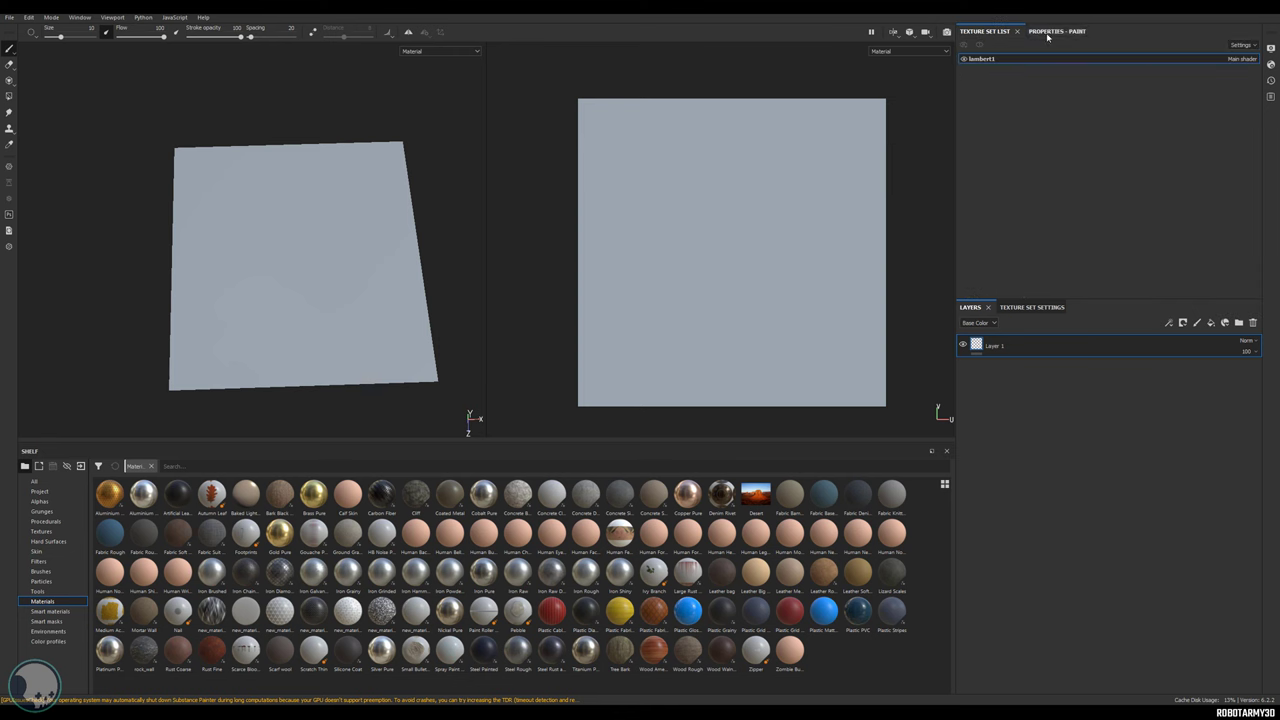
alt+middle_drag(410, 214, 394, 203)
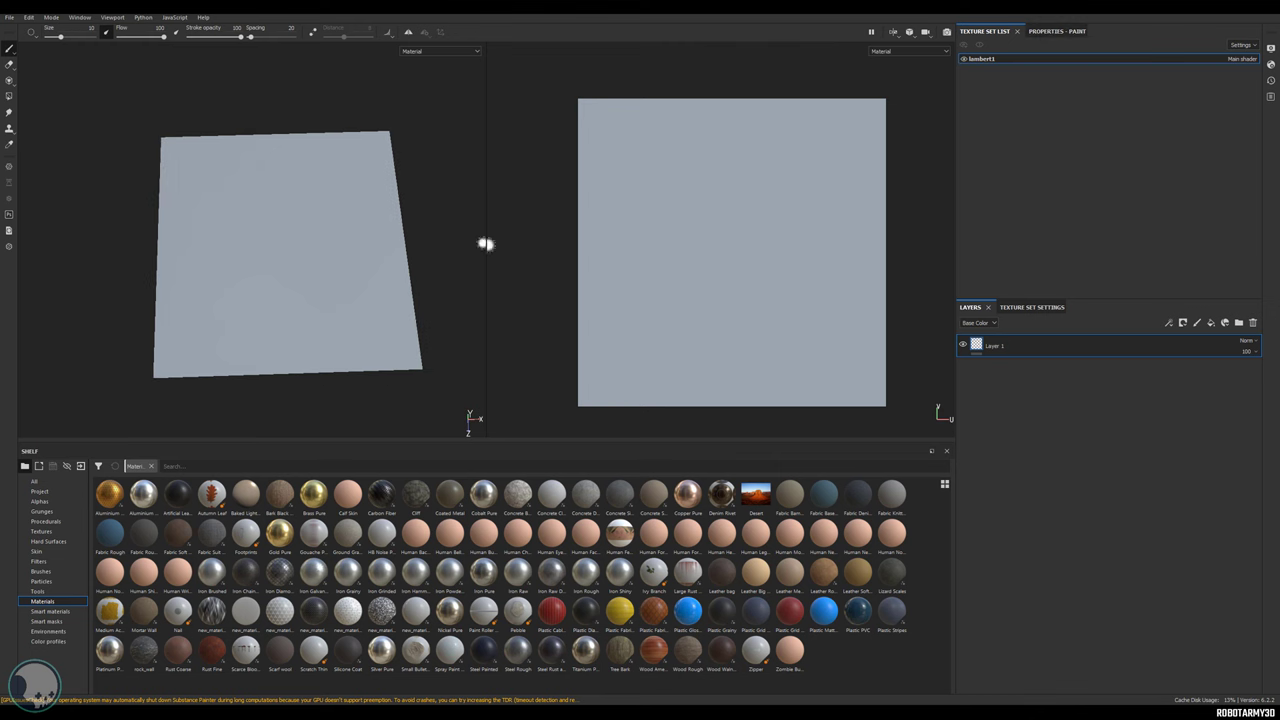
Open the mesh map baking settings from the texture set settings and use an output size of 512.
click(1025, 309)
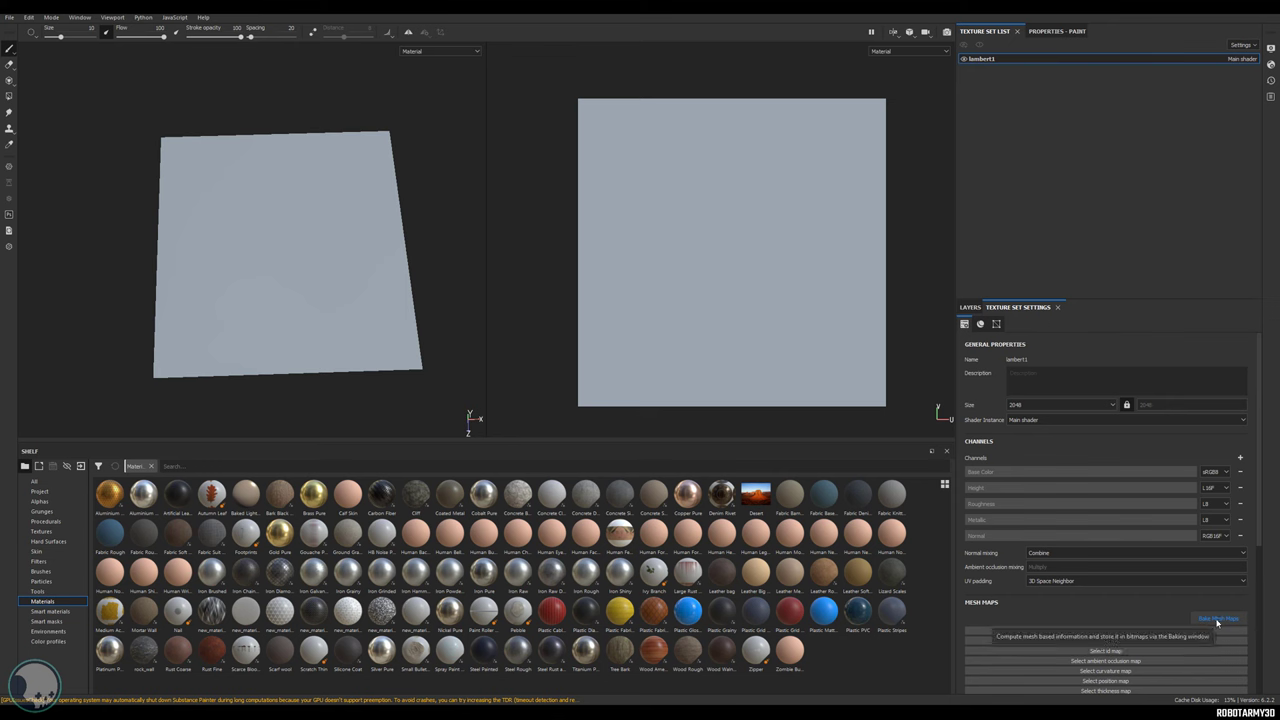
click(1217, 619)
click(633, 220)
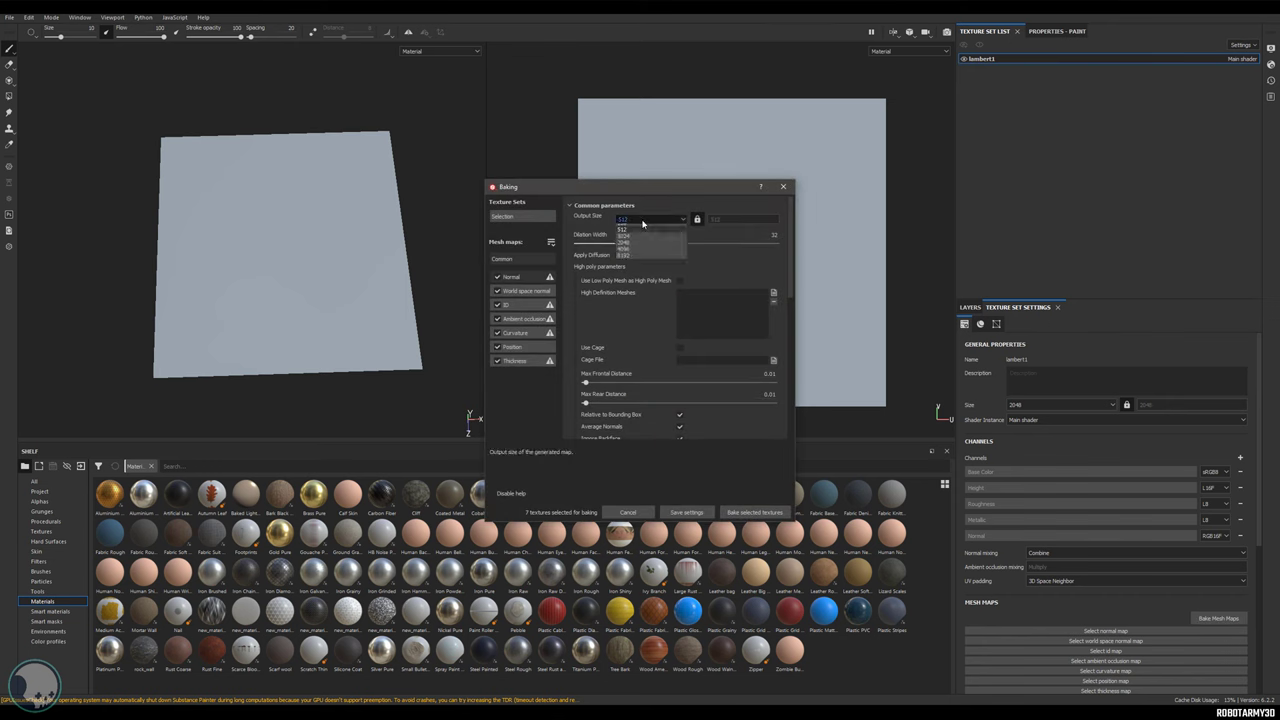
click(624, 255)
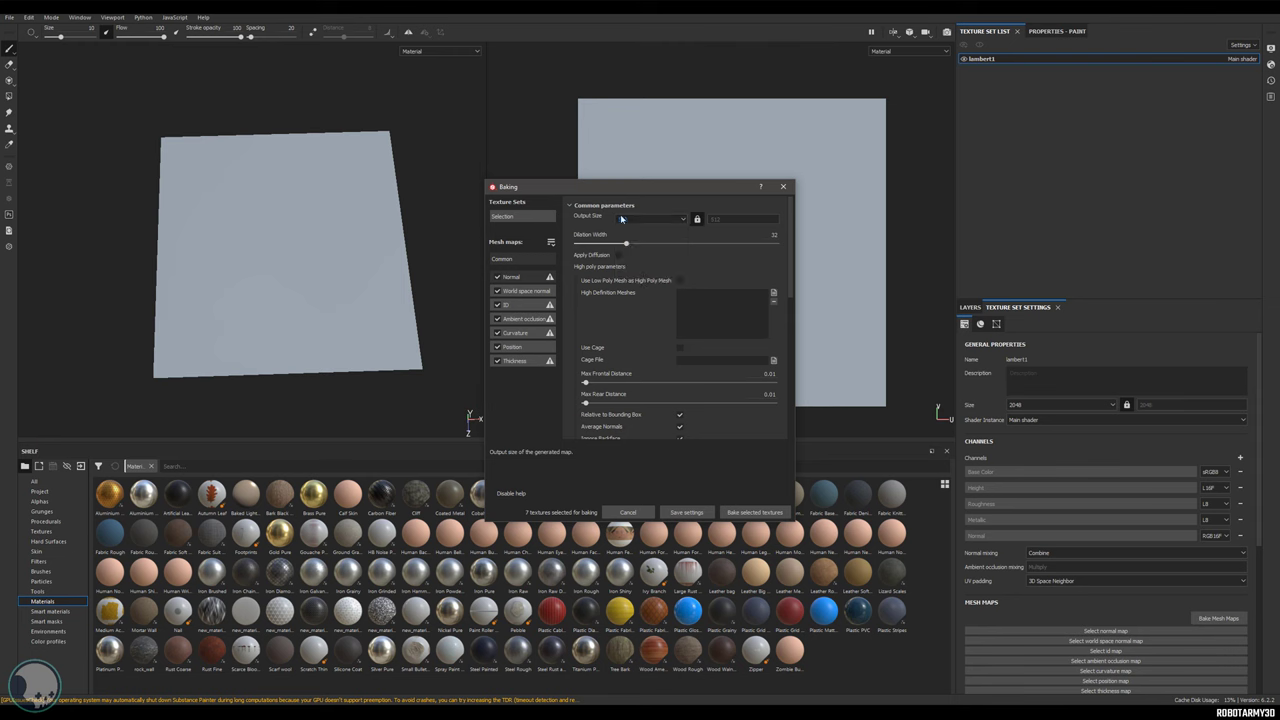
scroll(628, 358, down, 4)
scroll(640, 340, up, 4)
Load VM_TrimTile_High.fbx as the high definition mesh for baking.
click(775, 294)
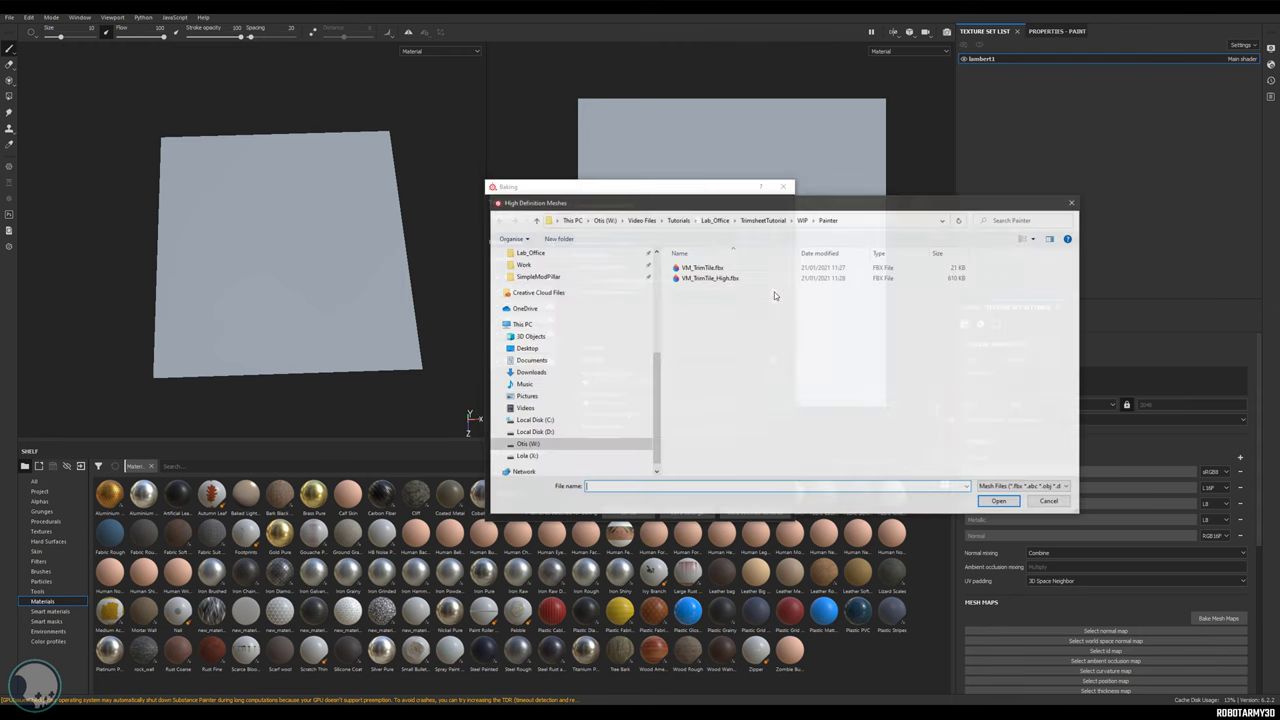
click(705, 278)
click(999, 501)
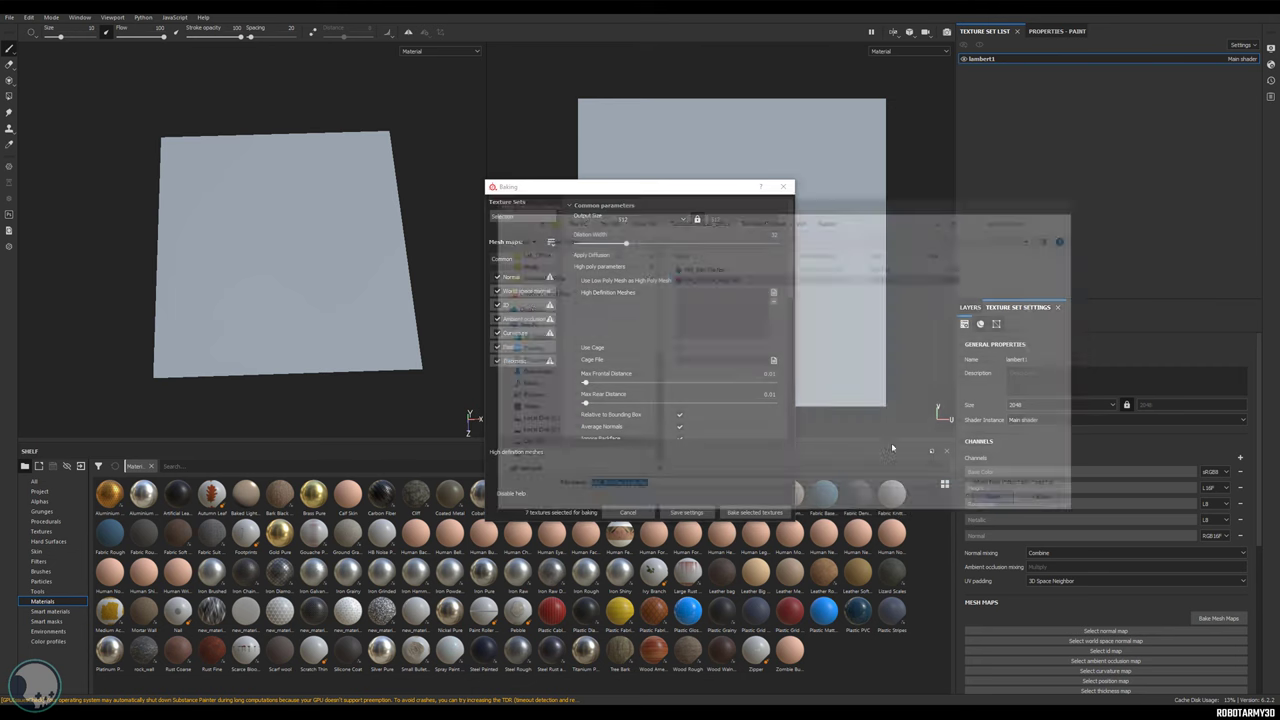
Raise the baking max rear distance to about 0.084 and the max frontal distance to about 0.018.
scroll(680, 381, down, 2)
scroll(590, 345, up, 2)
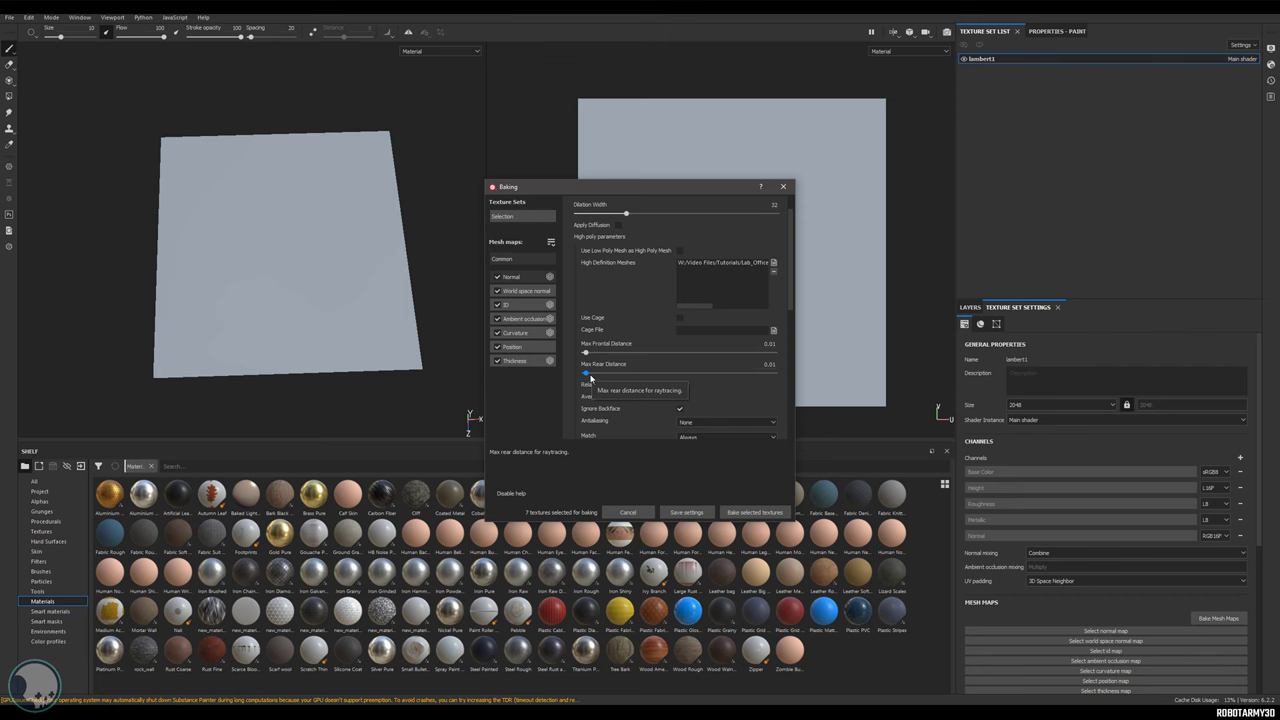
drag(586, 373, 601, 376)
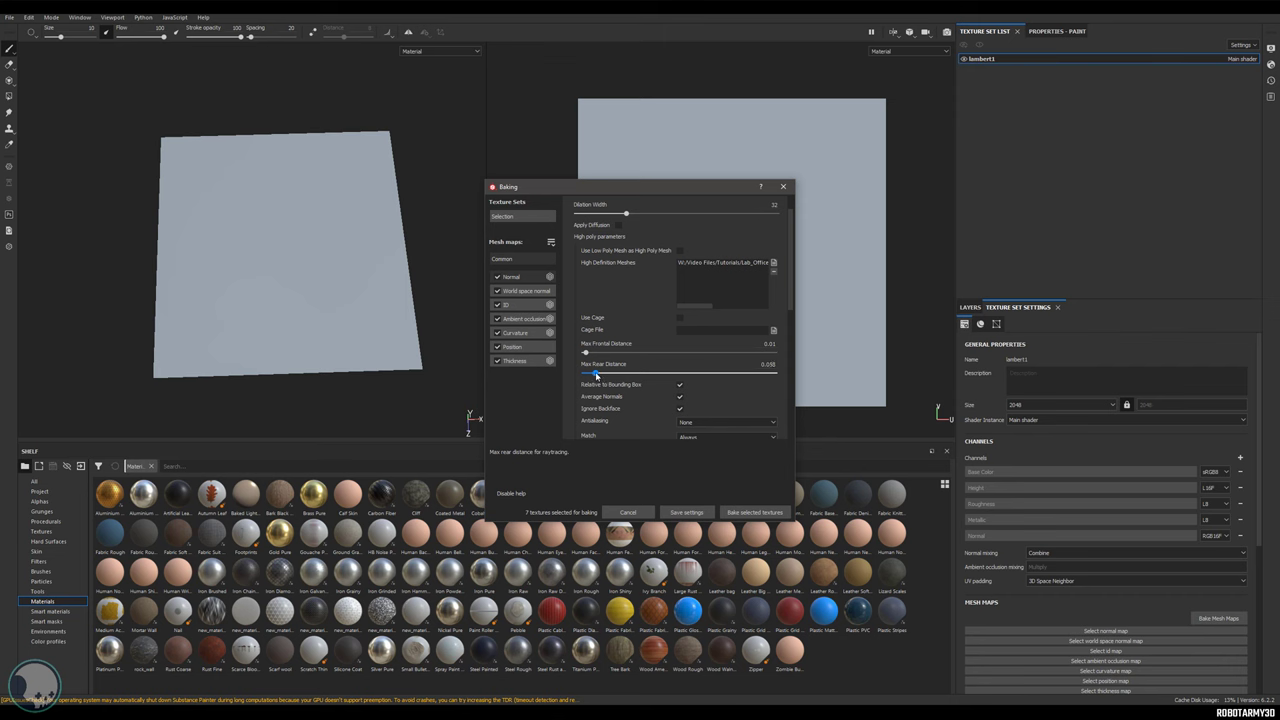
drag(585, 353, 600, 373)
scroll(645, 281, up, 1)
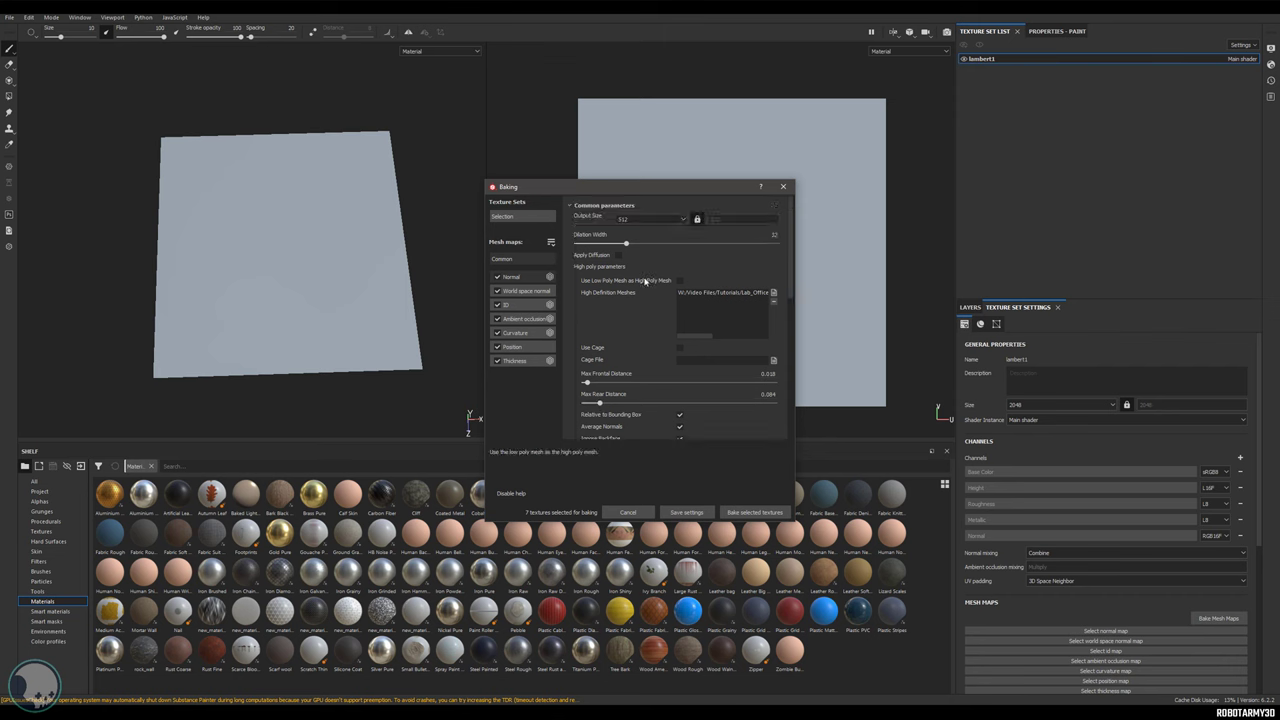
Set the color source of the ID map baker to Vertex Color.
click(516, 306)
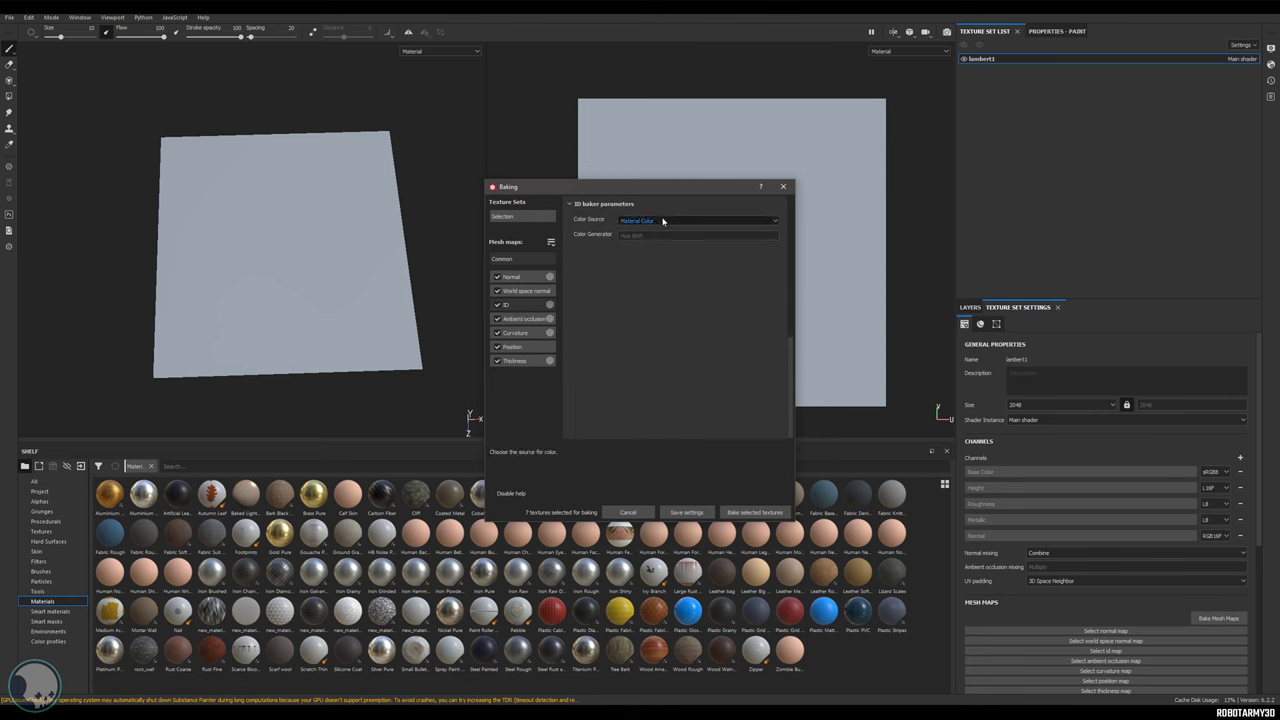
click(662, 222)
click(662, 222)
click(656, 222)
click(654, 231)
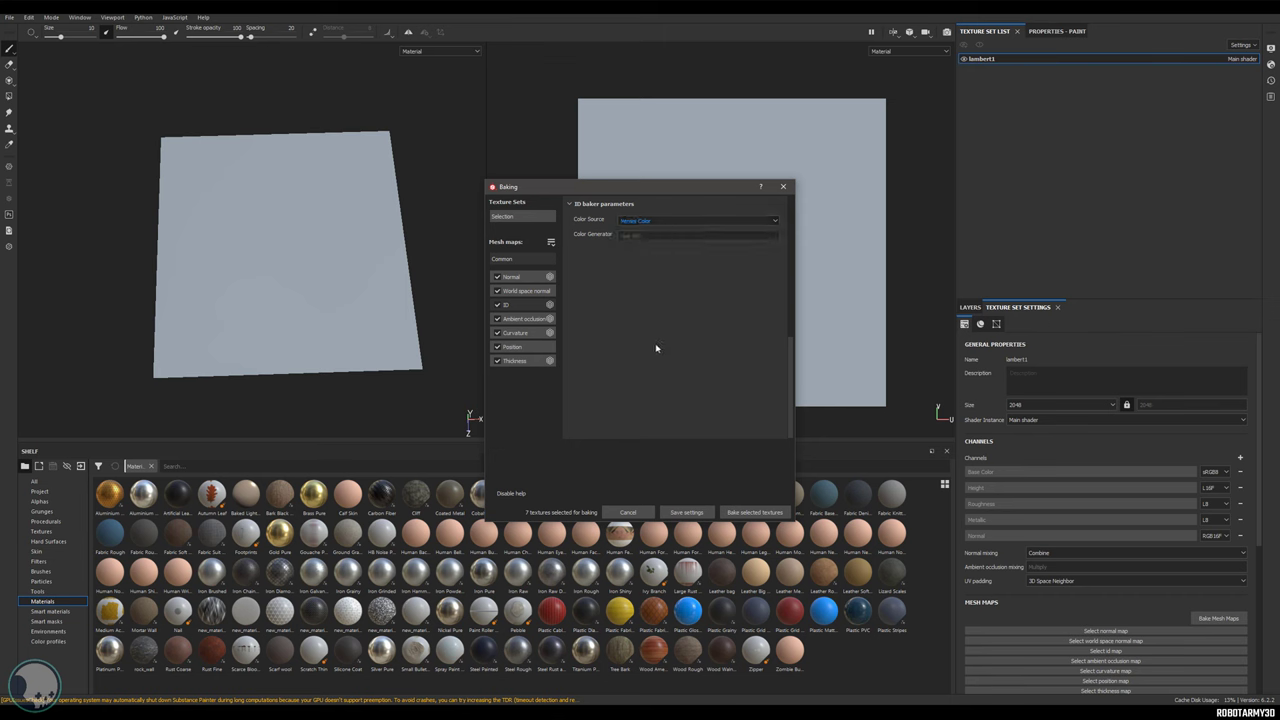
mouse_move(660, 236)
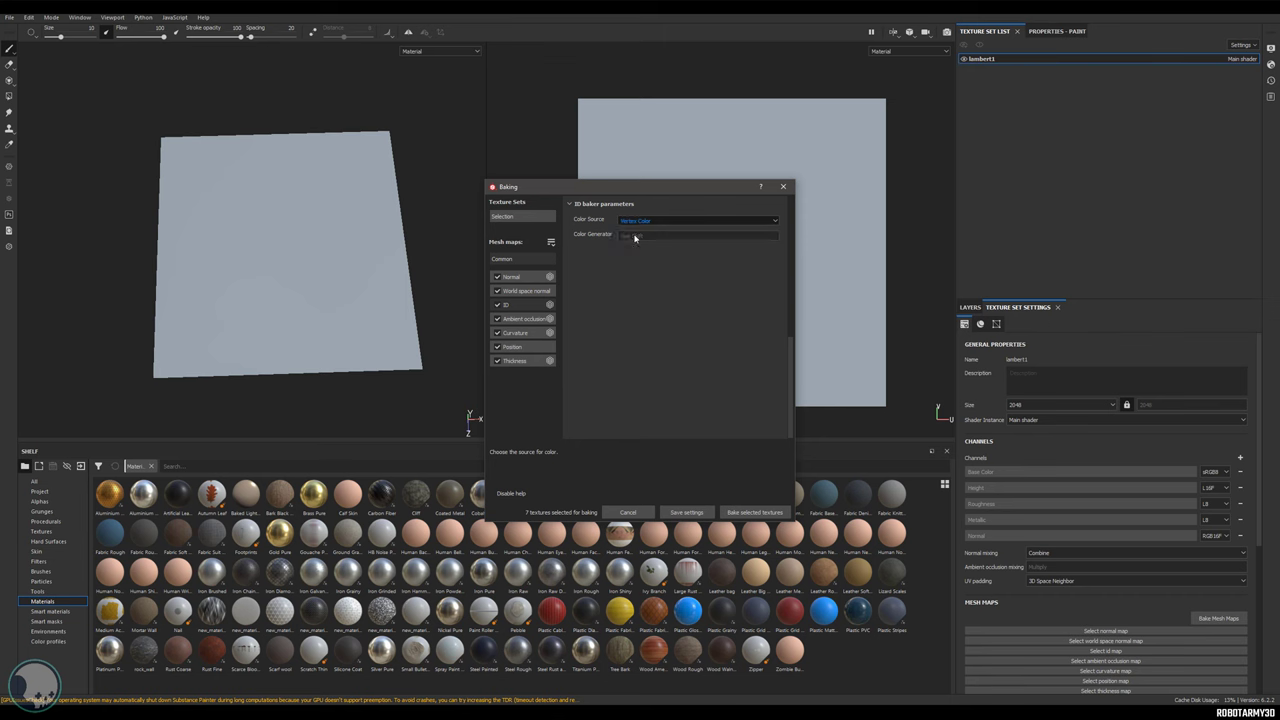
Bake the selected mesh maps with the current common settings and check the result on the trim sheet.
click(510, 259)
scroll(635, 264, up, 1)
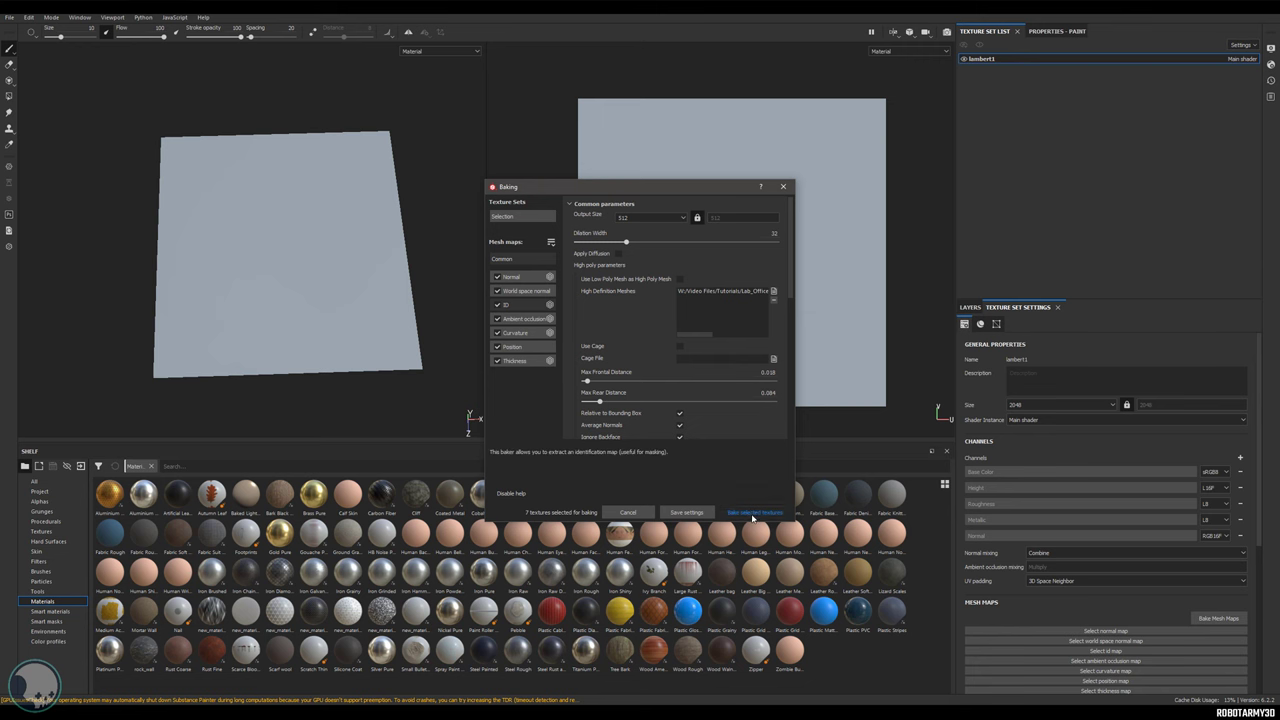
click(753, 512)
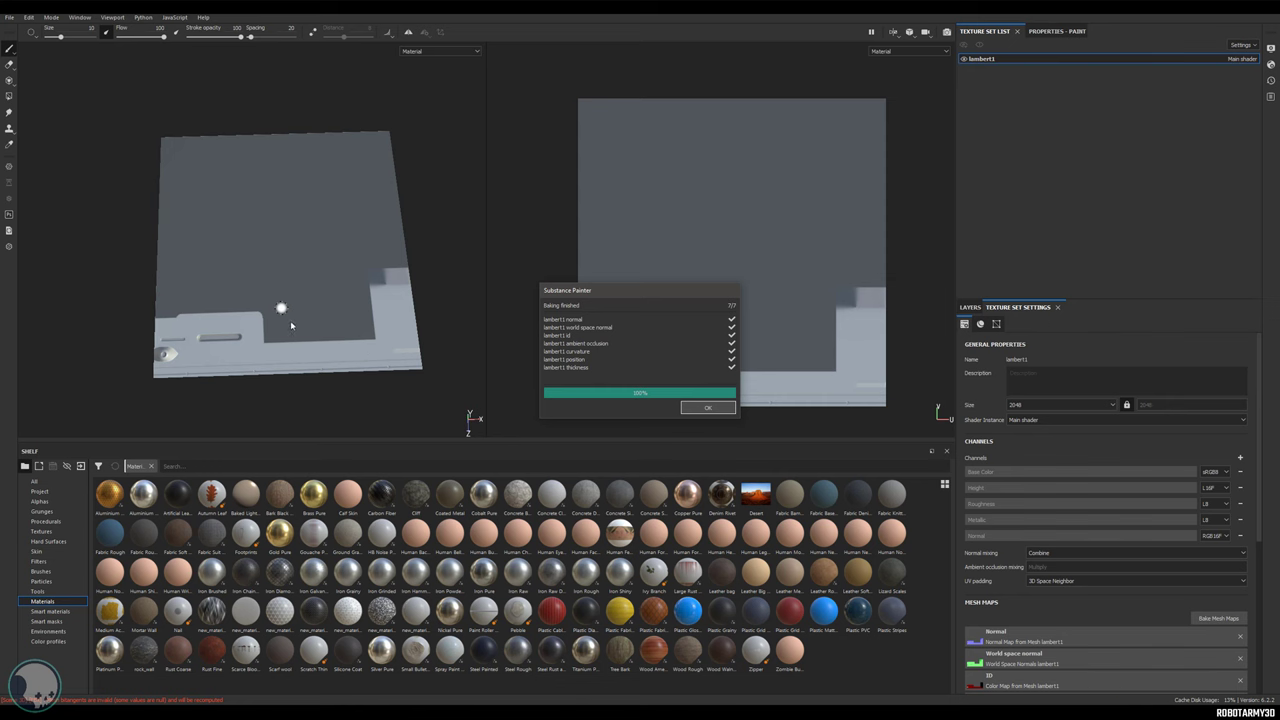
click(690, 408)
alt+drag(243, 166, 537, 317)
Set the baking max rear distance to about 0.024 and max frontal distance to about 0.166, and rebake the mesh maps.
click(1219, 617)
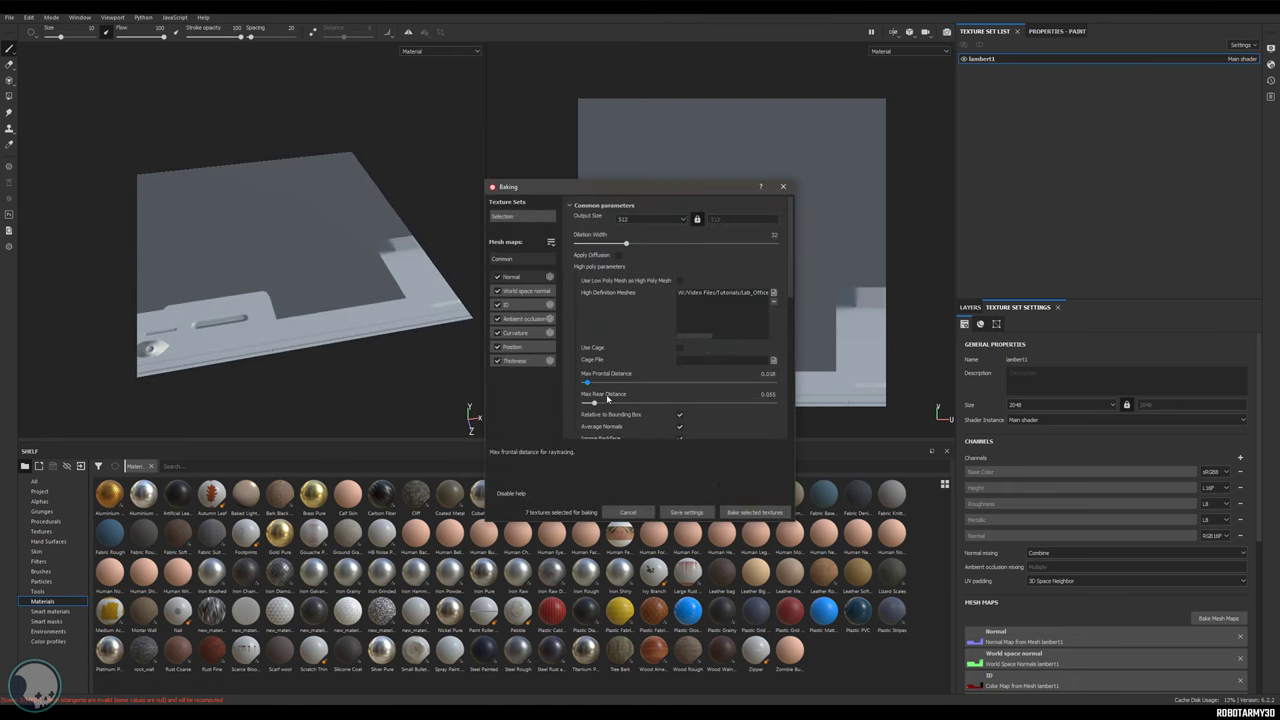
drag(598, 403, 601, 384)
click(755, 512)
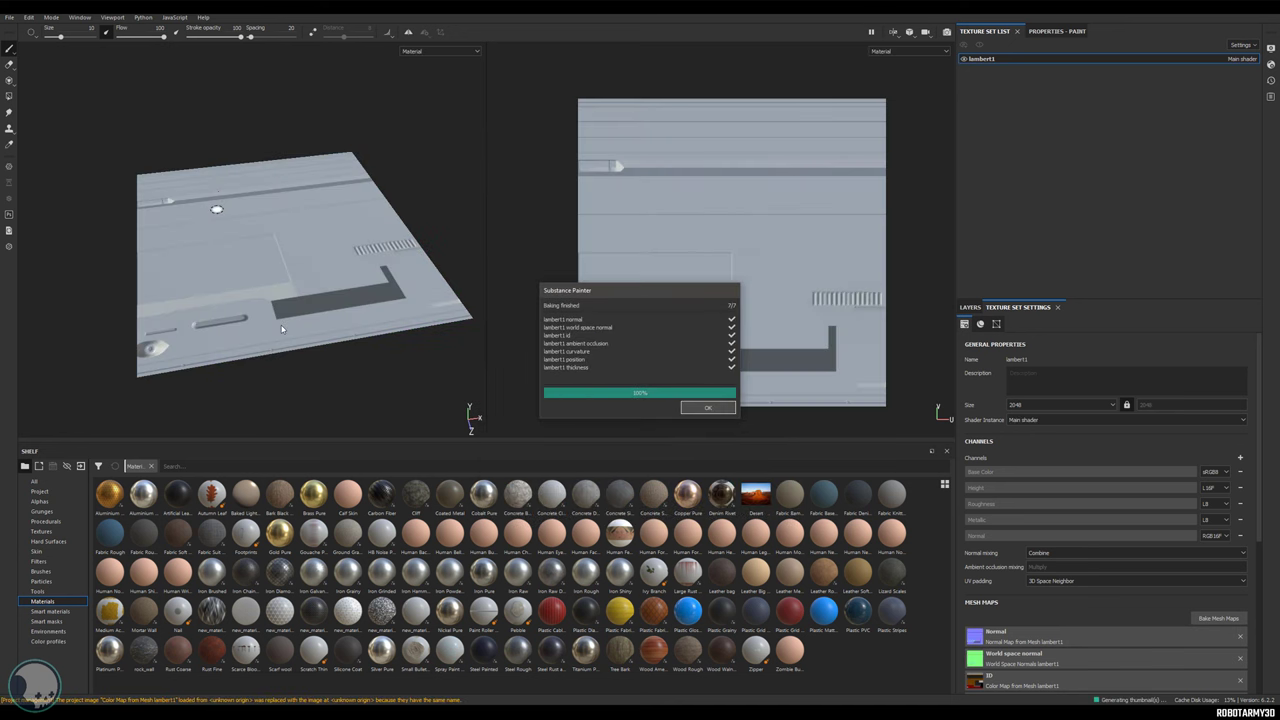
click(691, 403)
Reopen the mesh map baking settings and set the output size to 2048.
alt+drag(323, 306, 325, 231)
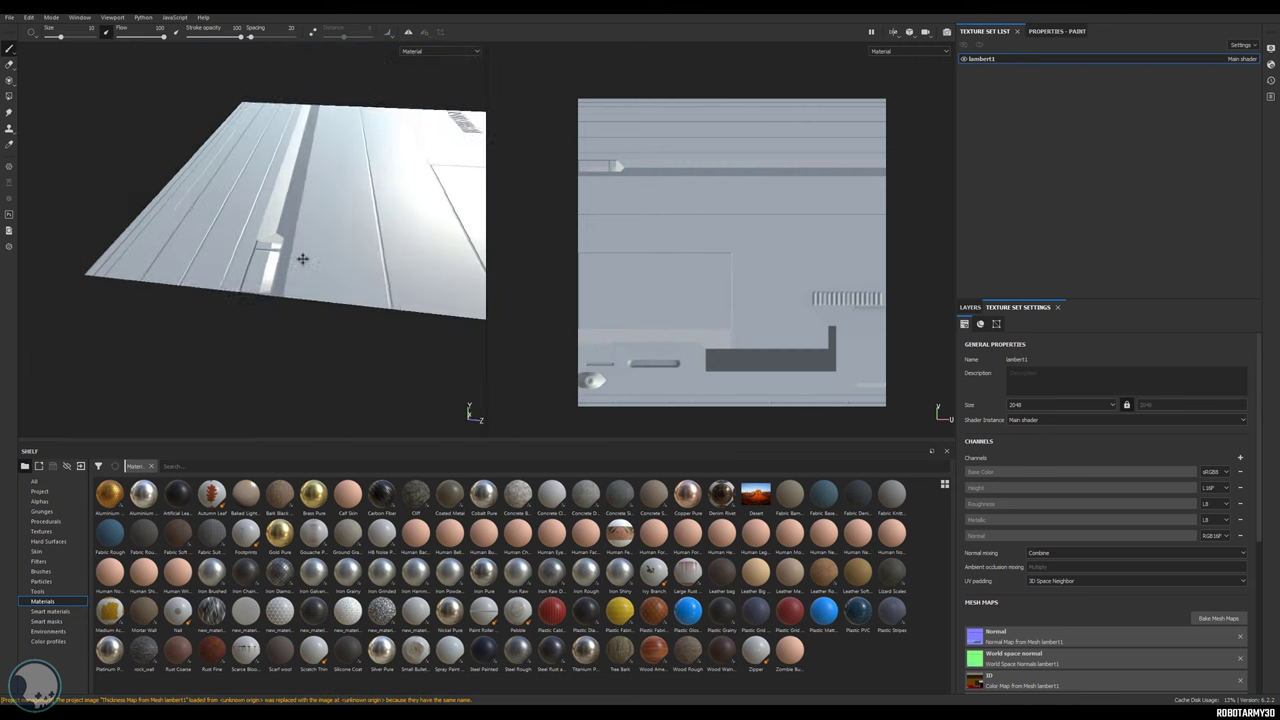
alt+middle_drag(325, 231, 271, 295)
alt+drag(271, 295, 300, 370)
scroll(297, 220, down, 2)
alt+middle_drag(297, 220, 191, 235)
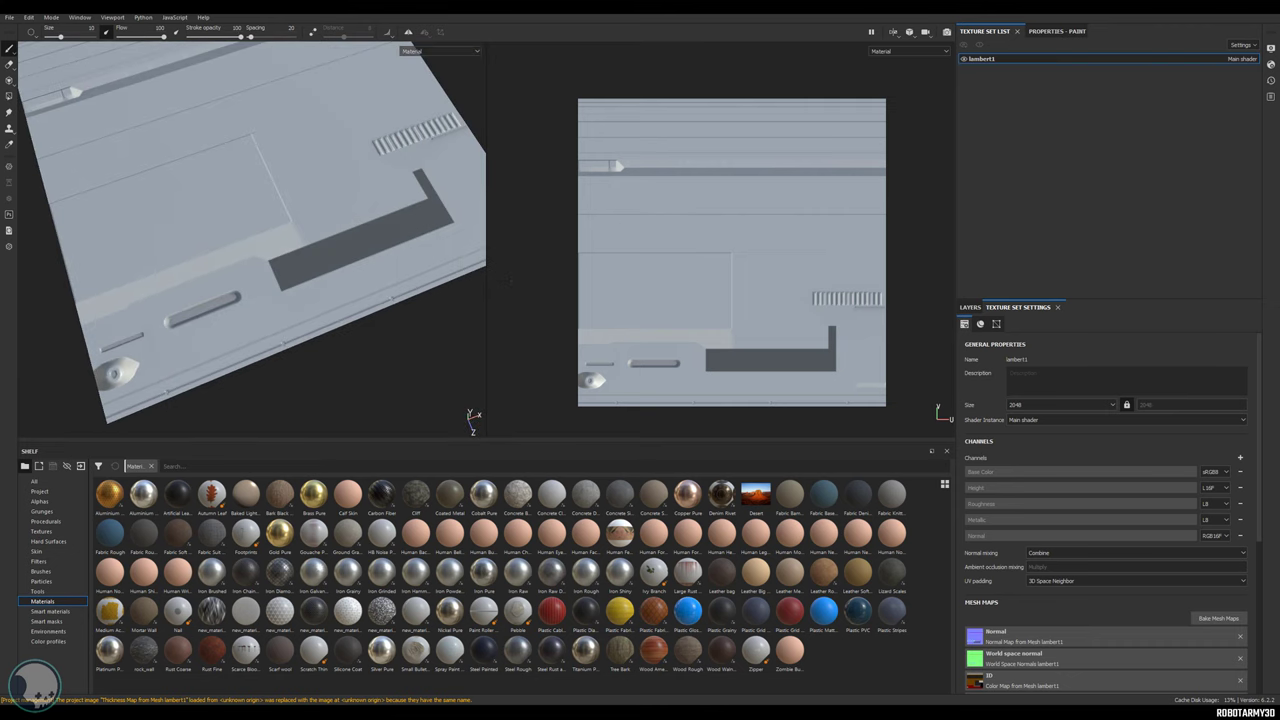
click(1218, 618)
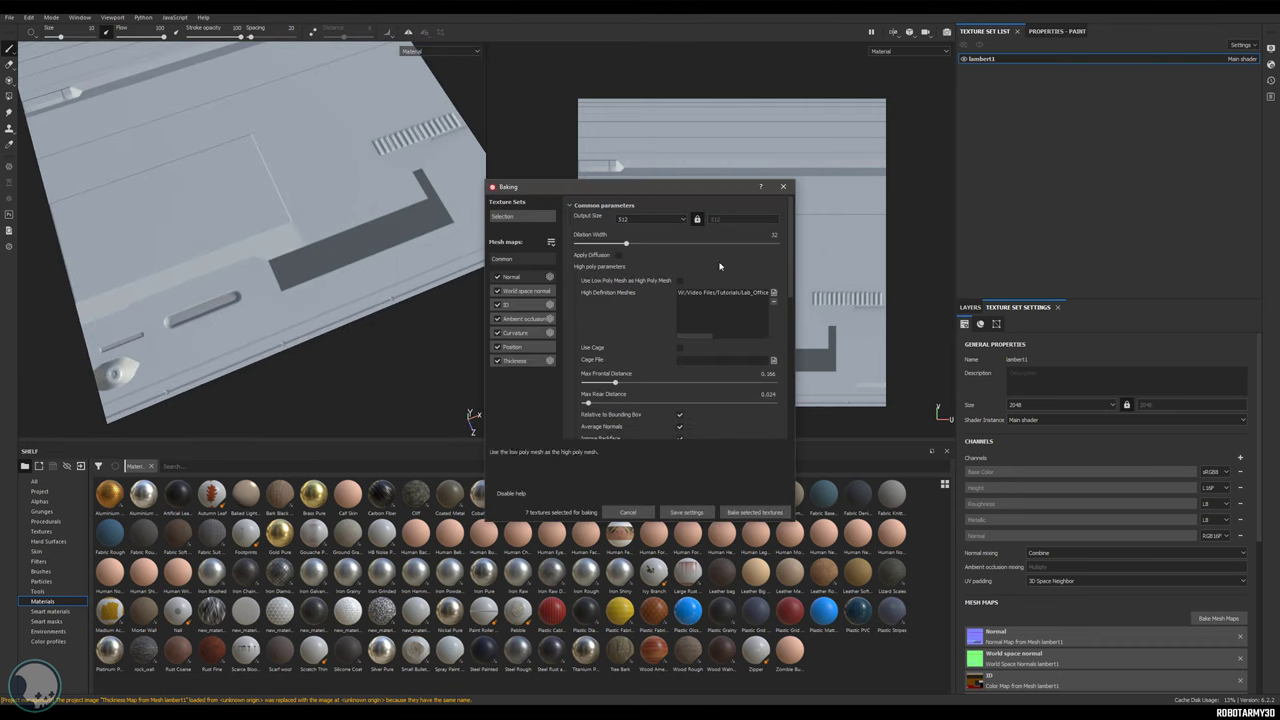
click(645, 223)
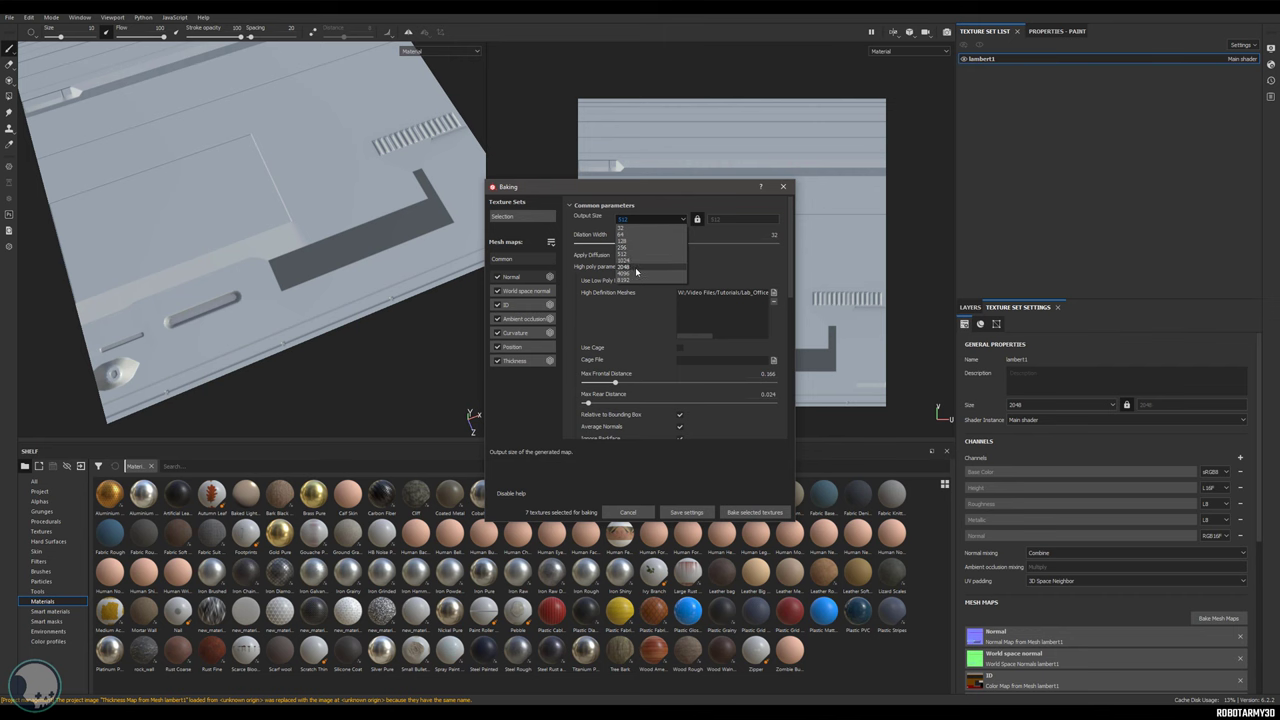
click(633, 267)
Set the baking antialiasing to Subsampling 4x4 and rebake the selected mesh maps.
scroll(715, 320, down, 5)
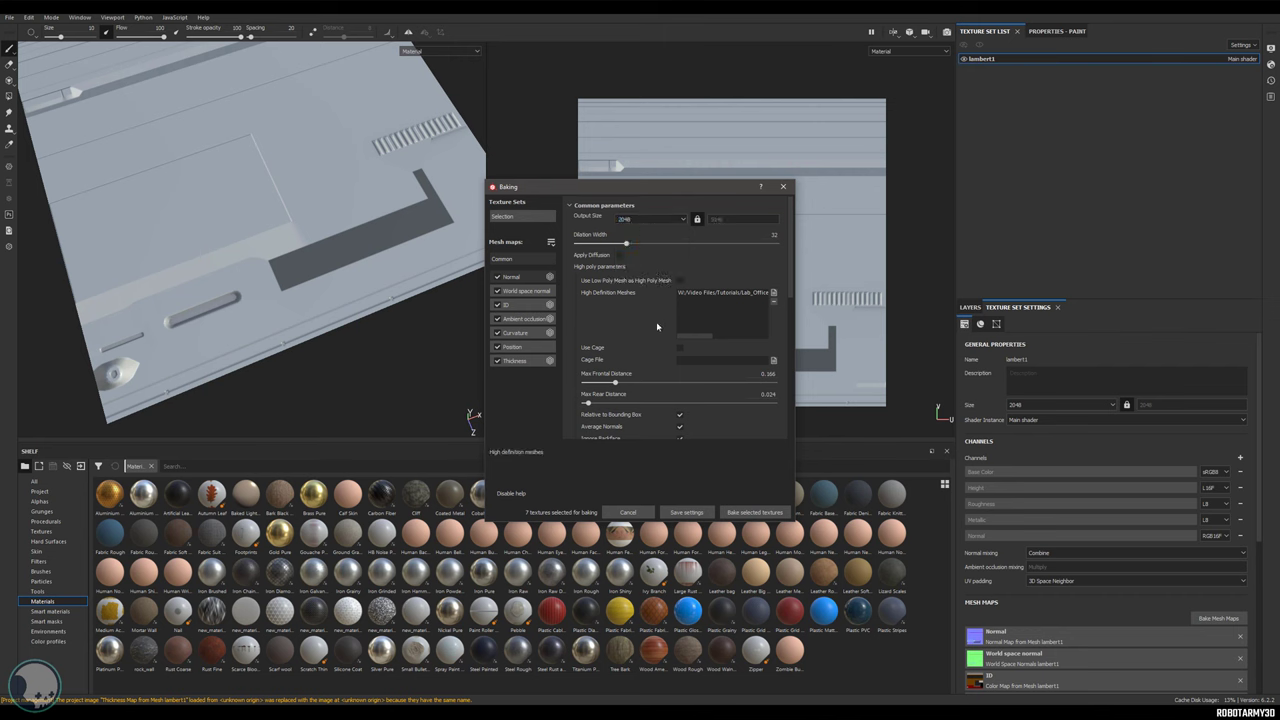
click(697, 318)
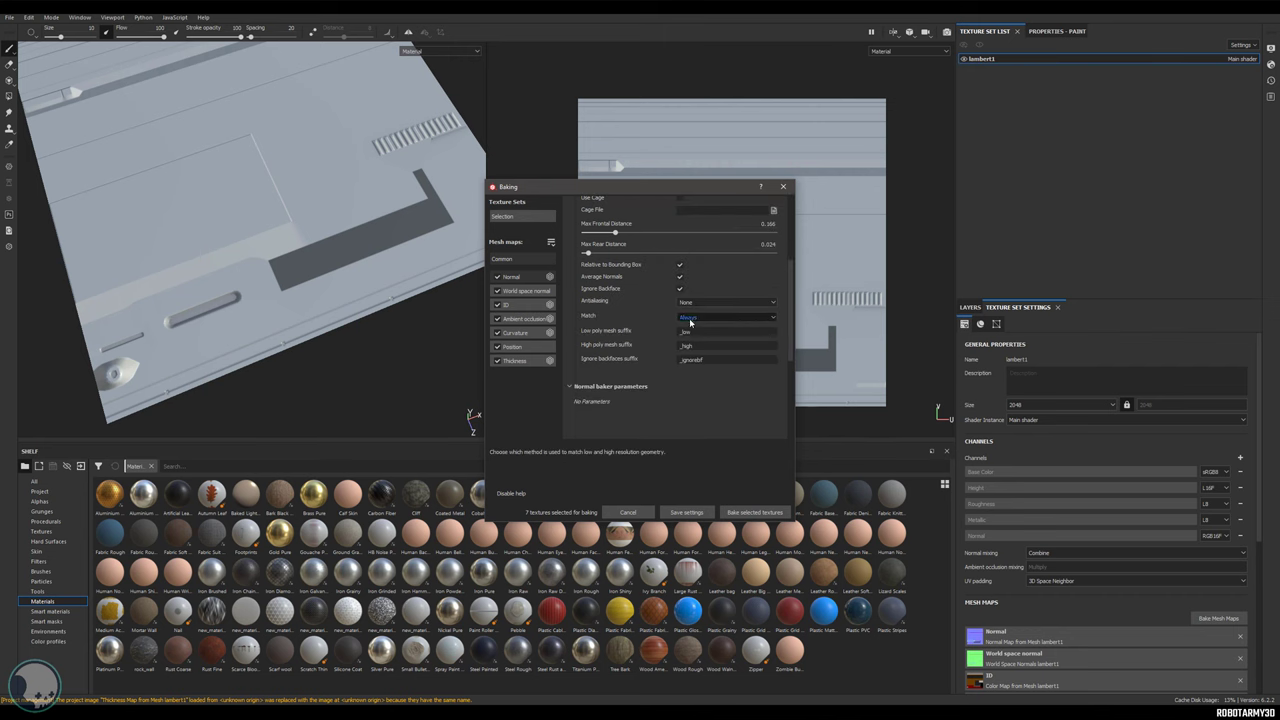
click(697, 318)
click(700, 302)
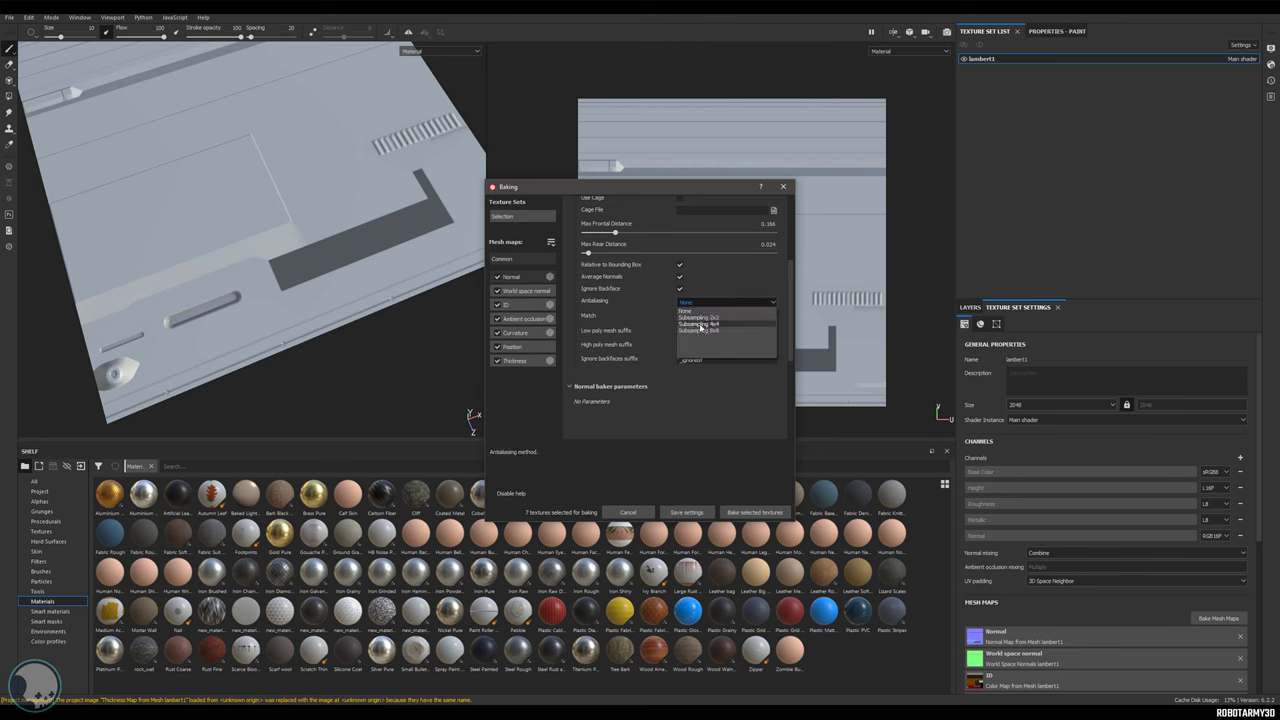
click(700, 325)
scroll(690, 330, up, 3)
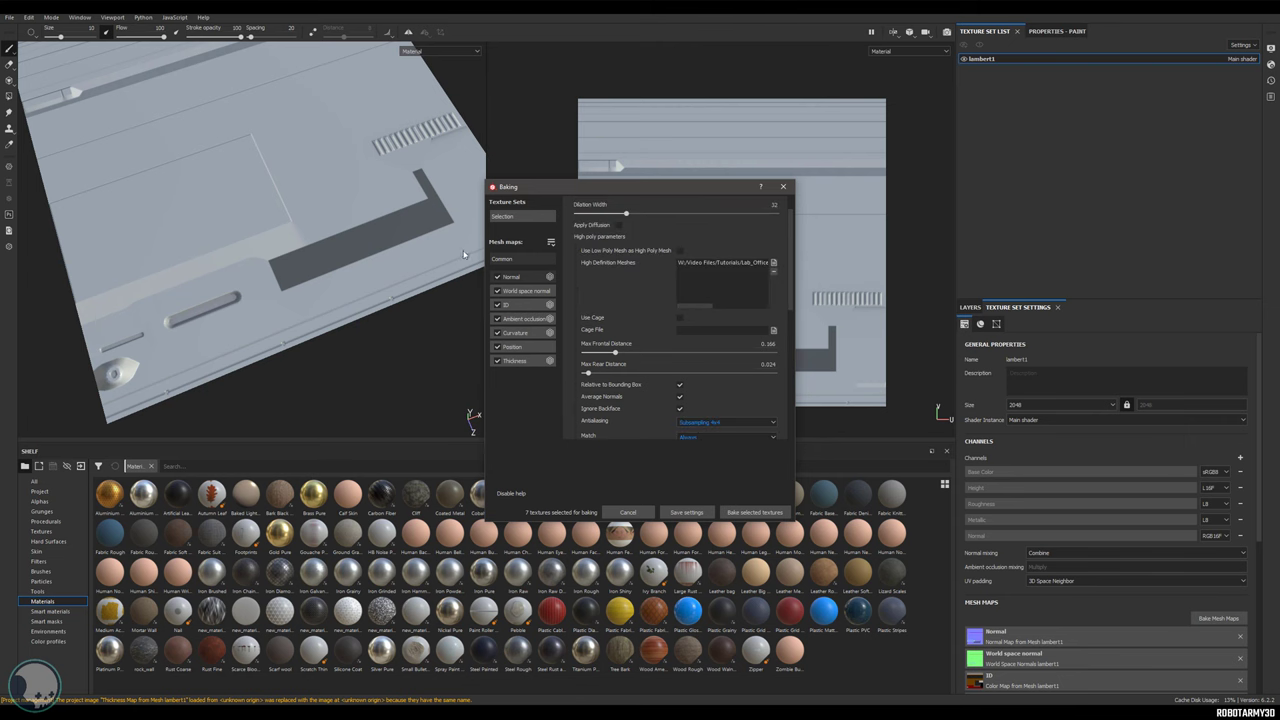
scroll(637, 331, up, 2)
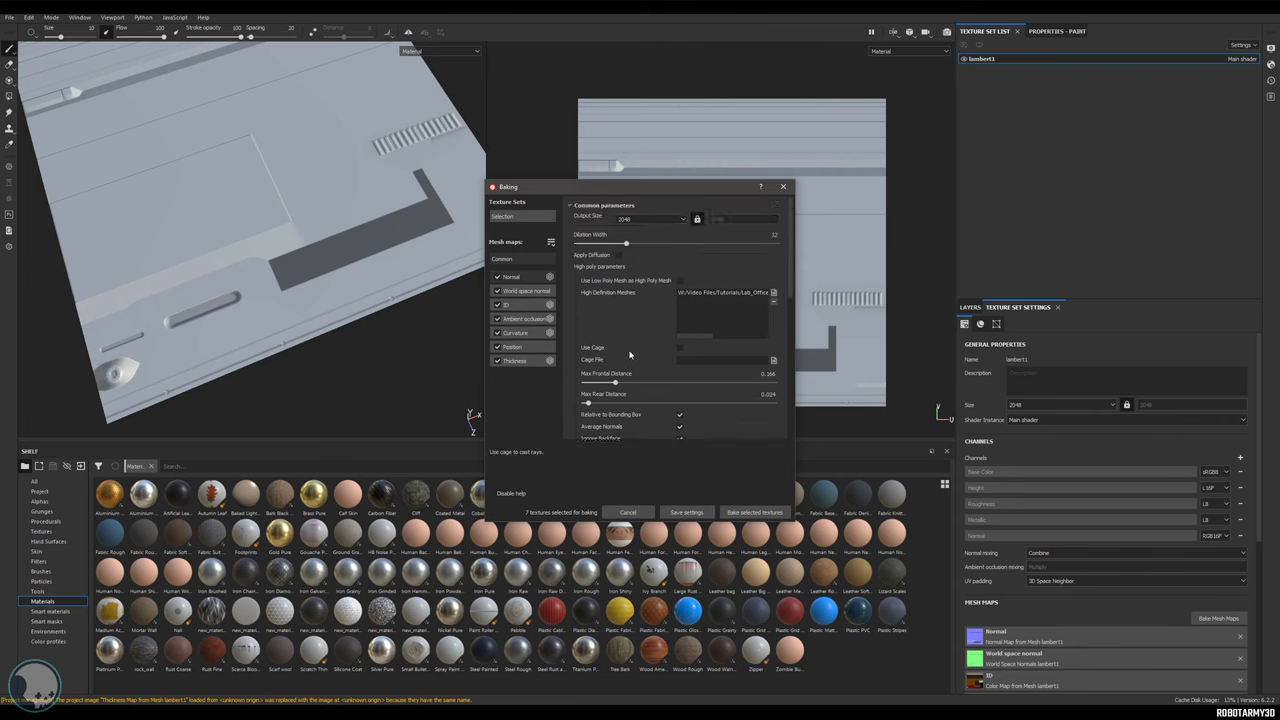
scroll(618, 327, down, 1)
Examine the baked panel lines, slots and round detail on the trim sheet up close for unwanted bleeding at their edges.
alt+shift+drag(456, 245, 520, 263)
alt+middle_drag(520, 263, 627, 133)
alt+middle_drag(577, 194, 477, 314)
alt+right_drag(477, 314, 522, 290)
alt+middle_drag(475, 250, 659, 419)
mouse_move(659, 419)
alt+right_down()
mouse_move(670, 311)
mouse_move(589, 289)
alt+right_up()
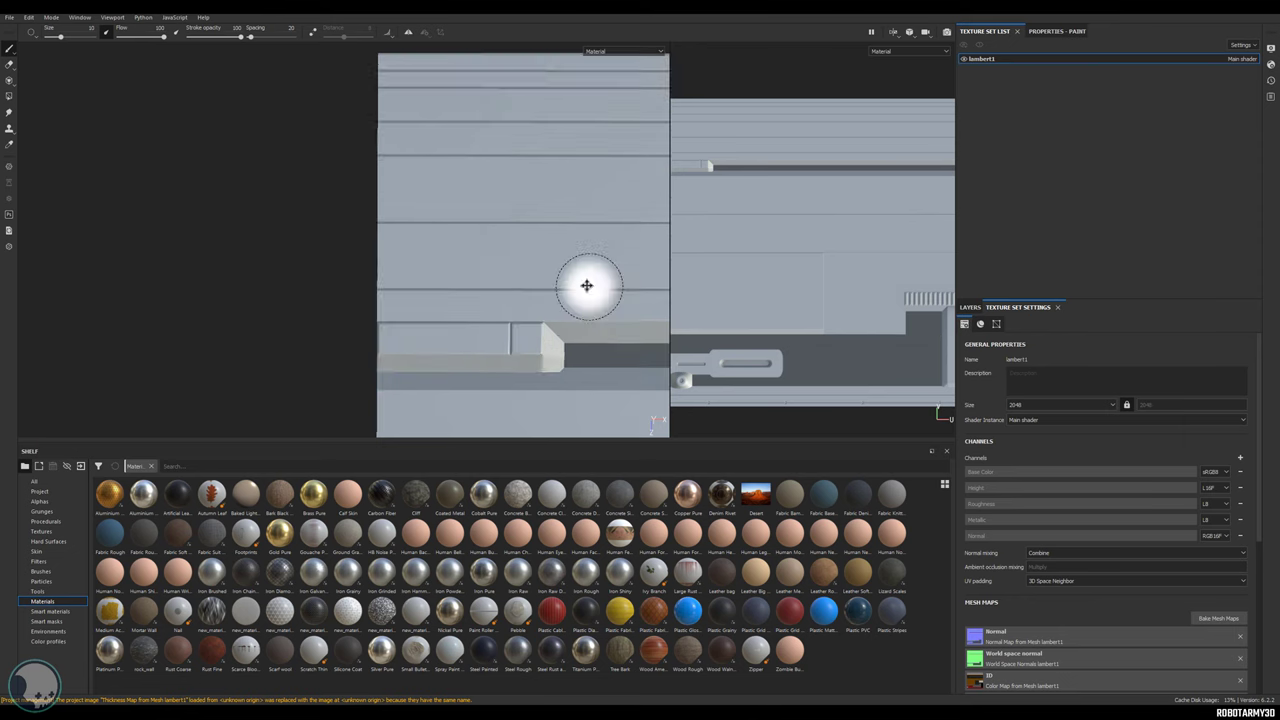
alt+middle_drag(589, 289, 423, 176)
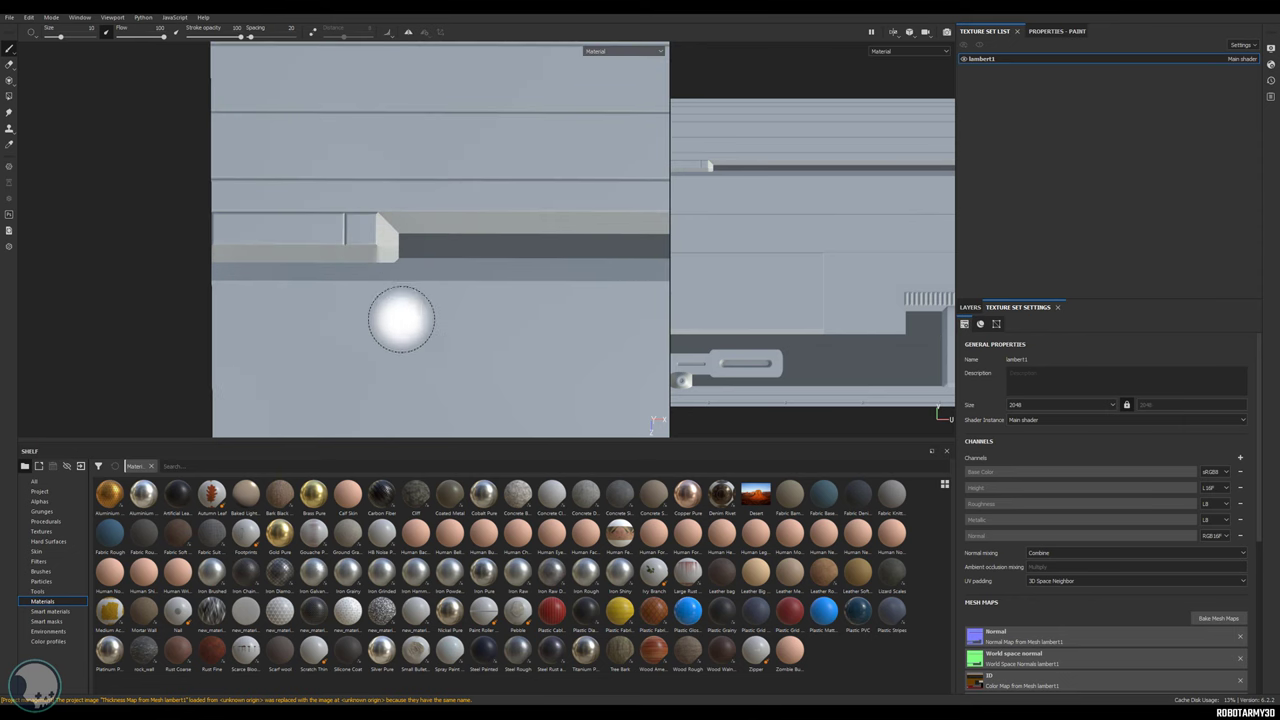
alt+right_drag(416, 301, 783, 356)
alt+right_drag(600, 358, 362, 420)
alt+middle_drag(362, 420, 276, 279)
alt+middle_drag(558, 384, 491, 203)
alt+middle_drag(493, 420, 516, 150)
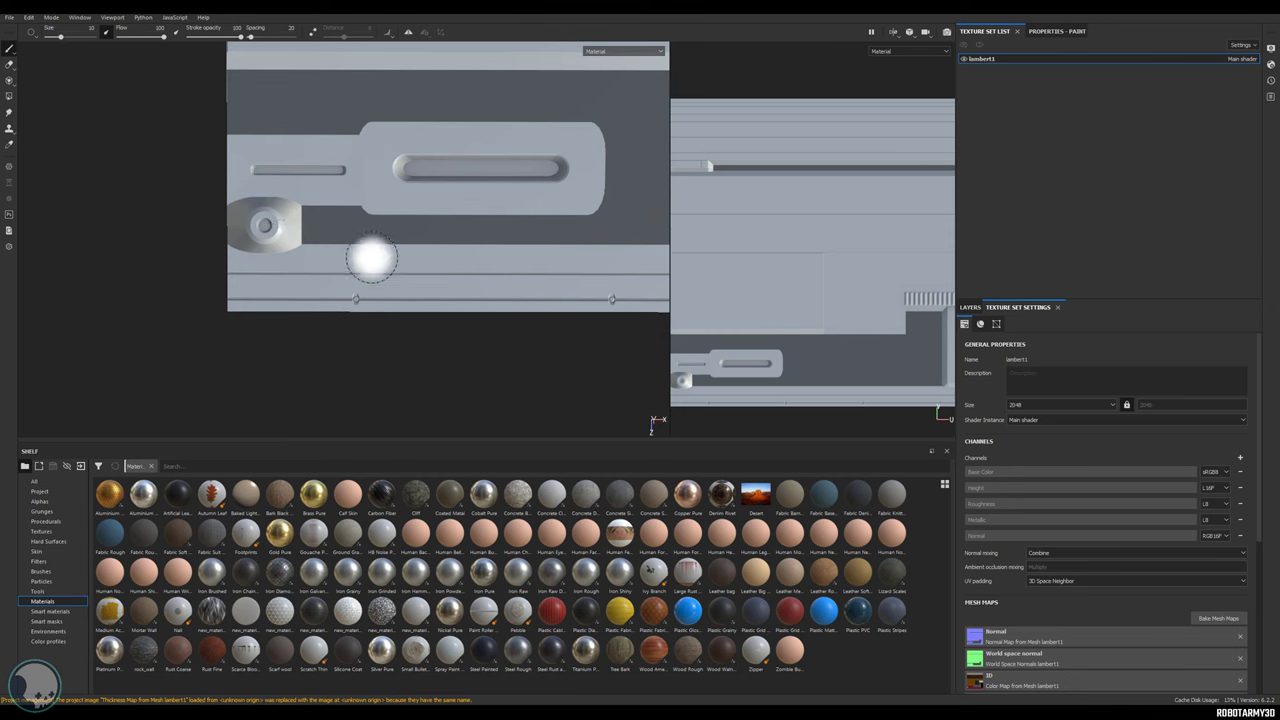
alt+middle_drag(567, 221, 433, 351)
alt+middle_drag(442, 304, 356, 208)
alt+right_drag(340, 205, 311, 200)
alt+middle_drag(311, 201, 345, 257)
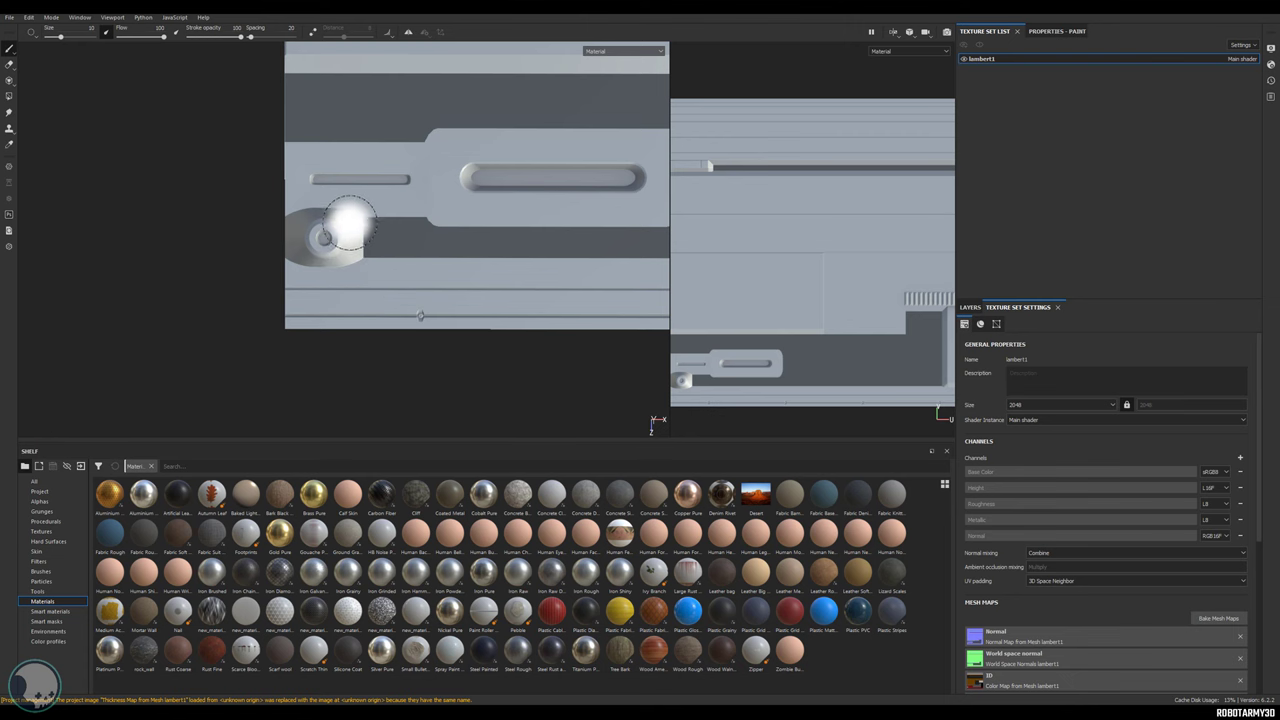
alt+middle_drag(527, 238, 354, 293)
alt+right_drag(354, 293, 597, 292)
alt+middle_drag(597, 292, 708, 269)
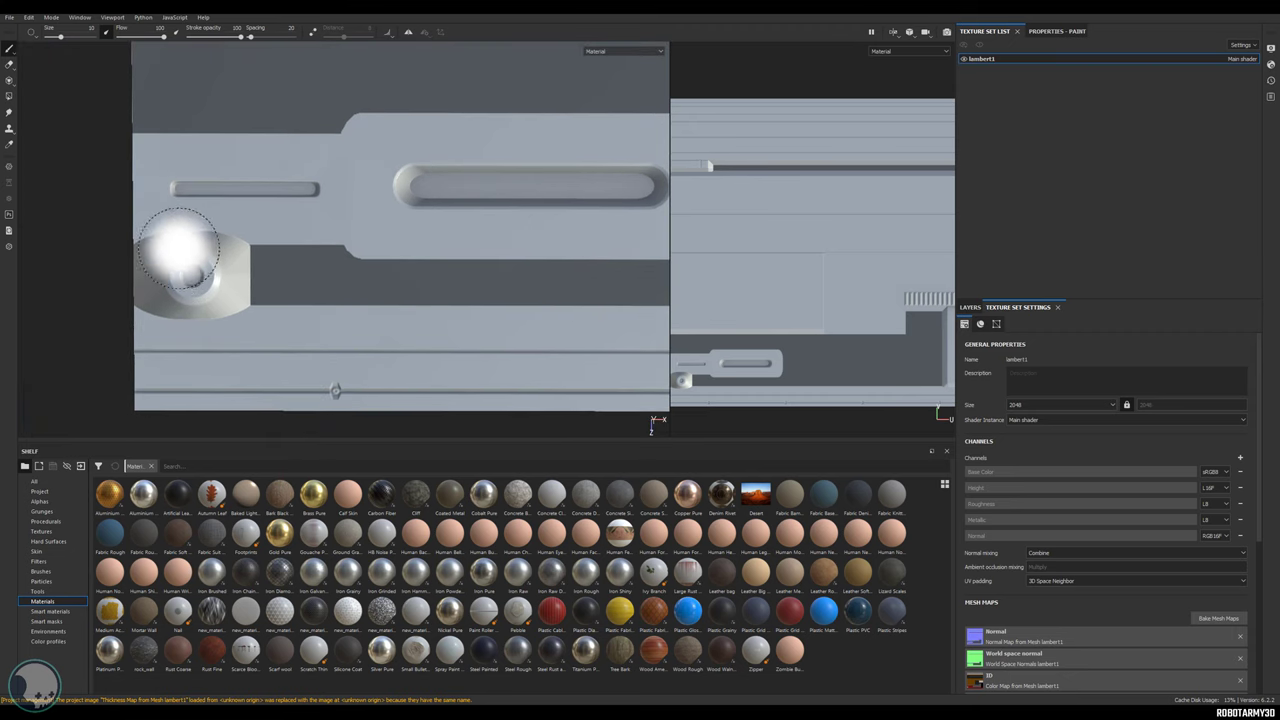
alt+middle_drag(654, 305, 494, 309)
alt+right_drag(494, 309, 186, 260)
alt+middle_drag(253, 260, 271, 284)
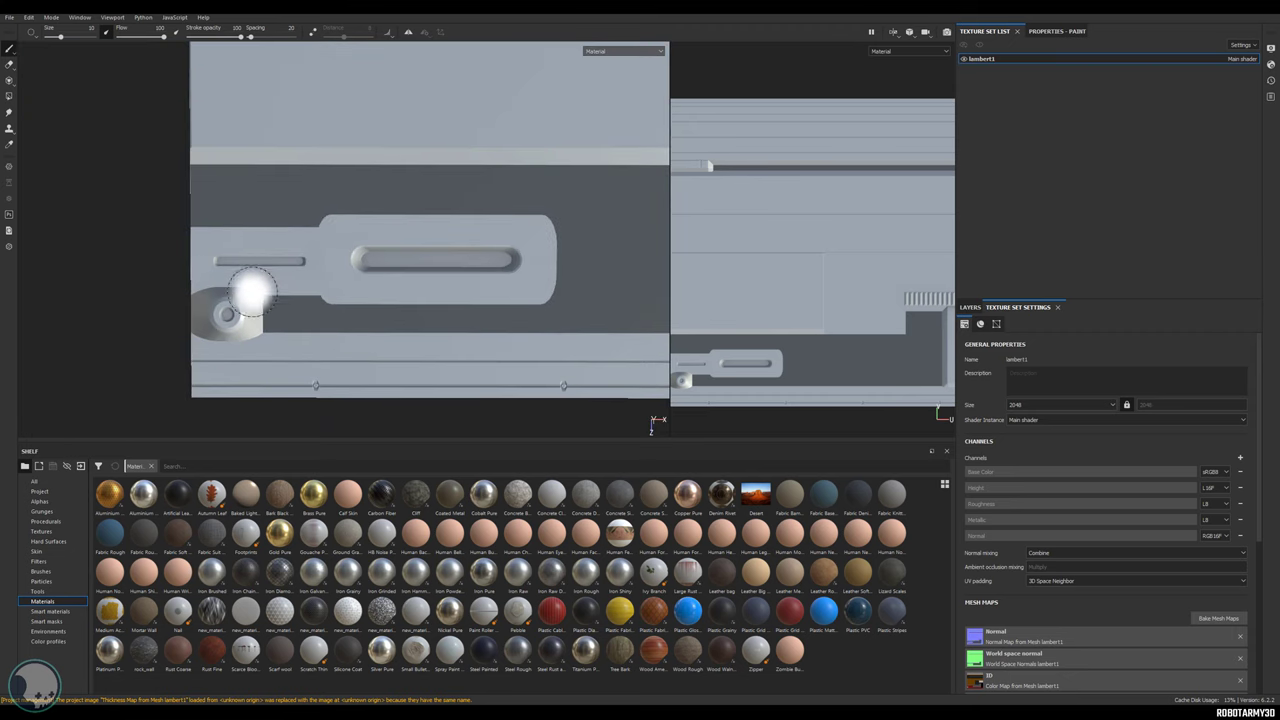
middle_drag(451, 314, 236, 326)
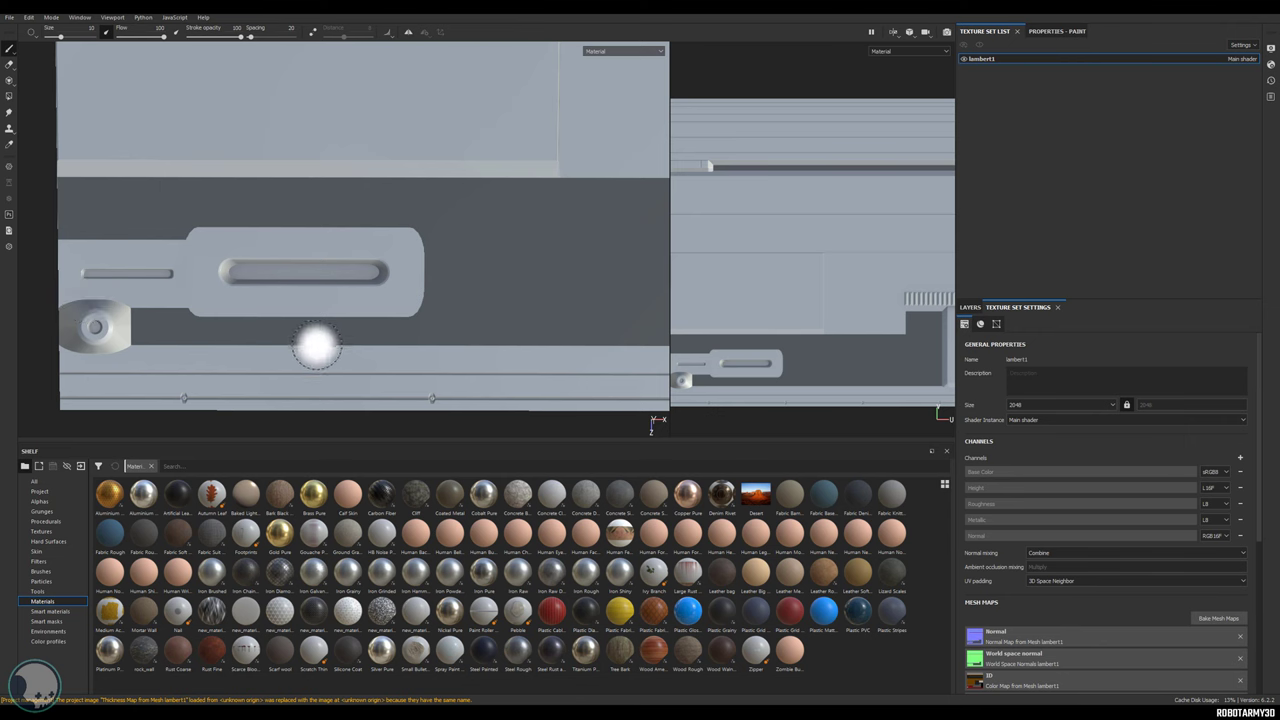
Set the baking dilation width to 0 and rebake the selected mesh maps.
click(1220, 619)
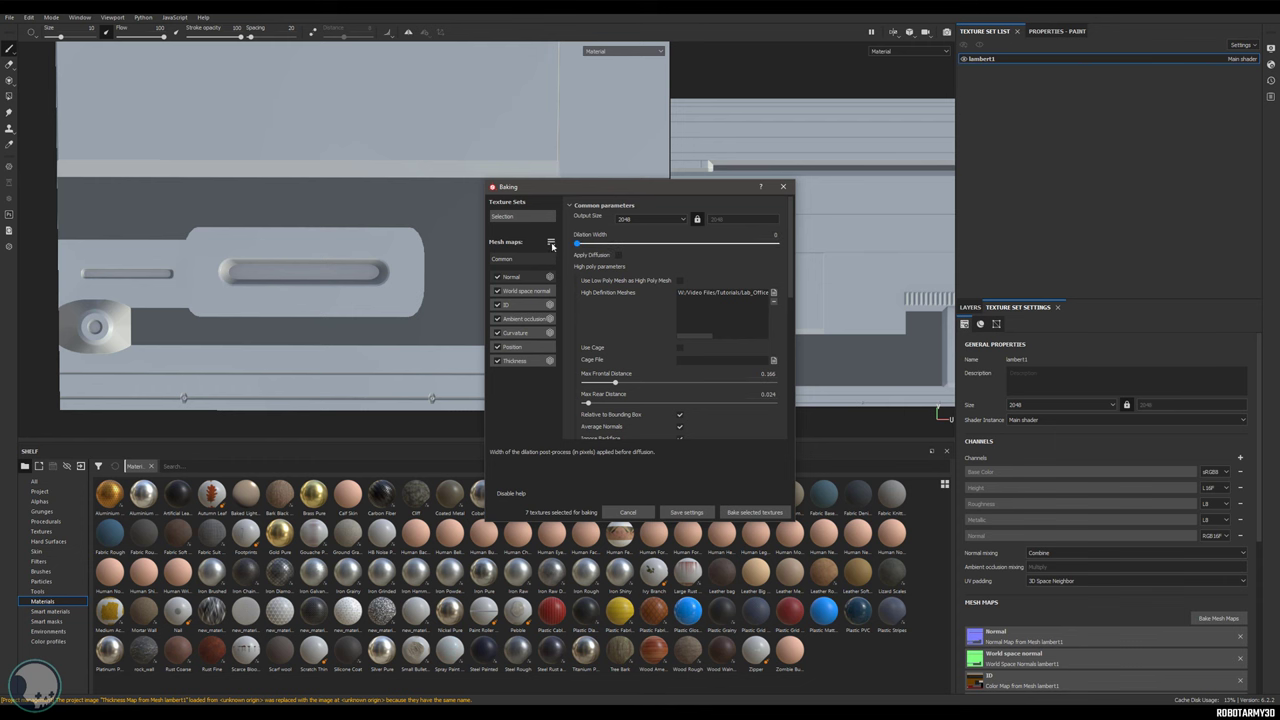
click(756, 513)
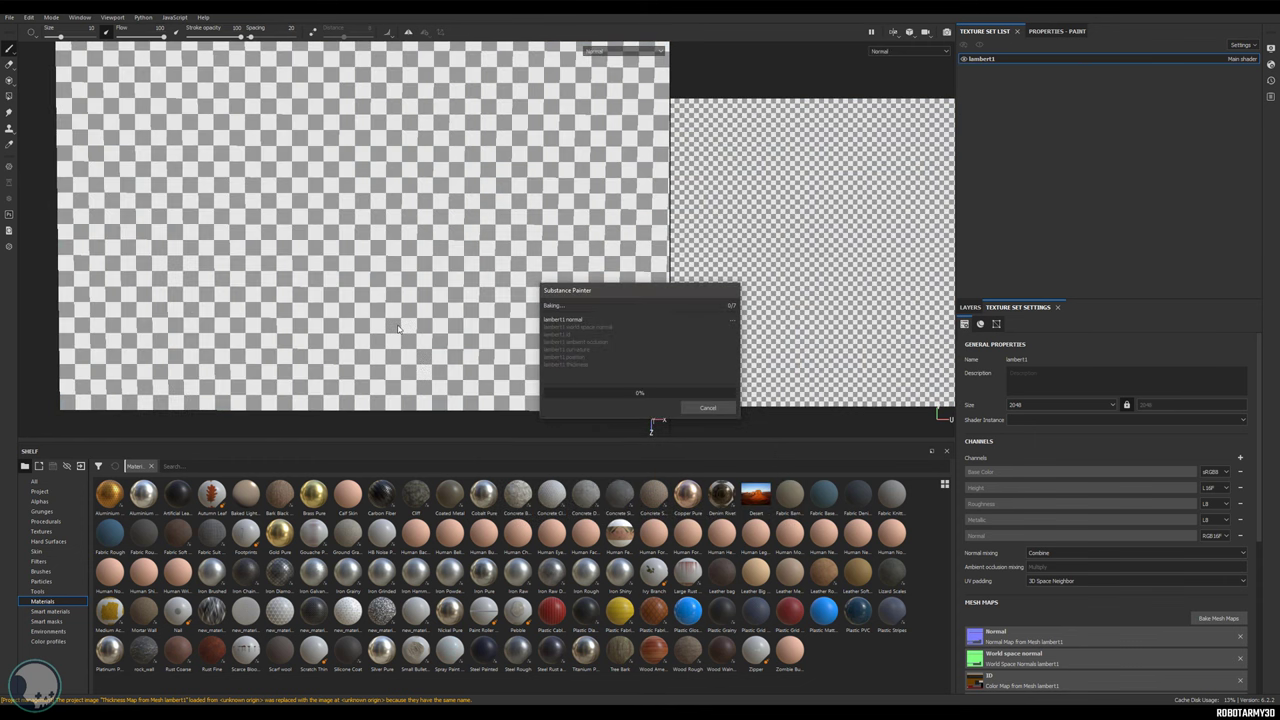
scroll(513, 316, up, 3)
Examine the rebaked slots, round detail and surrounding strips up close, followed by the whole trim sheet.
alt+middle_drag(514, 316, 676, 310)
alt+right_drag(436, 306, 557, 337)
alt+middle_drag(446, 311, 486, 343)
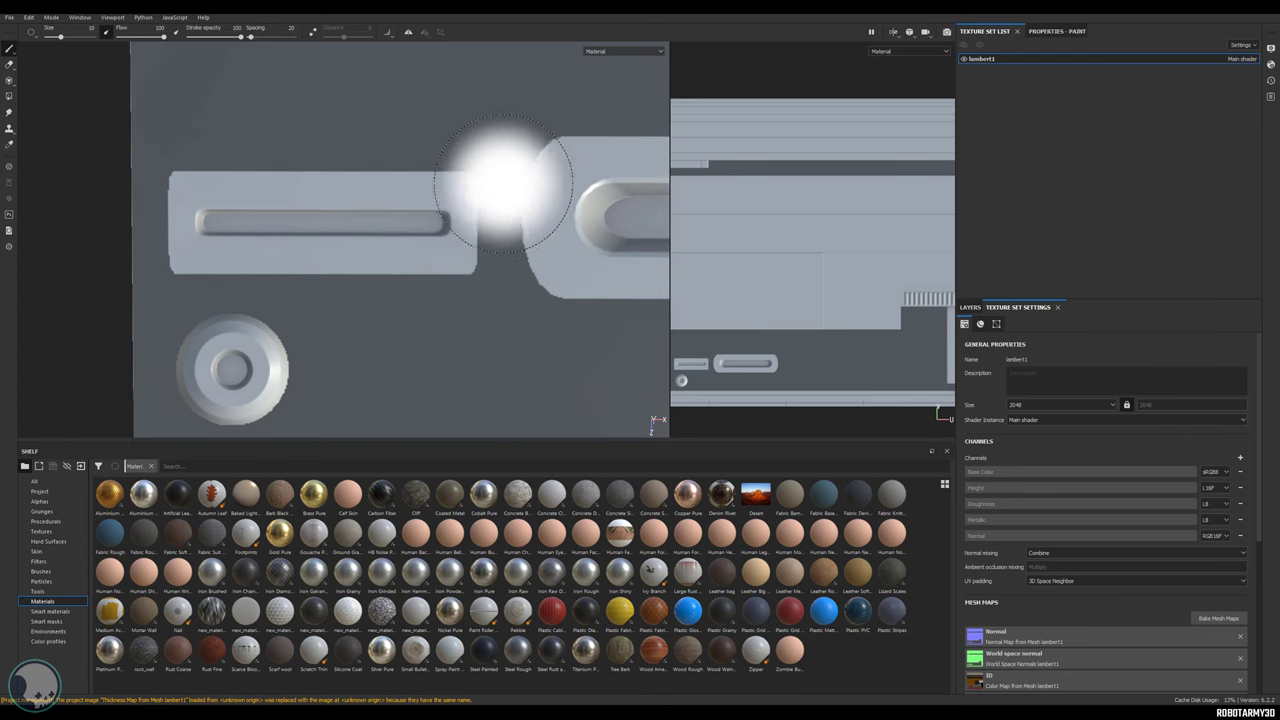
alt+middle_drag(555, 216, 529, 97)
alt+right_drag(243, 278, 473, 299)
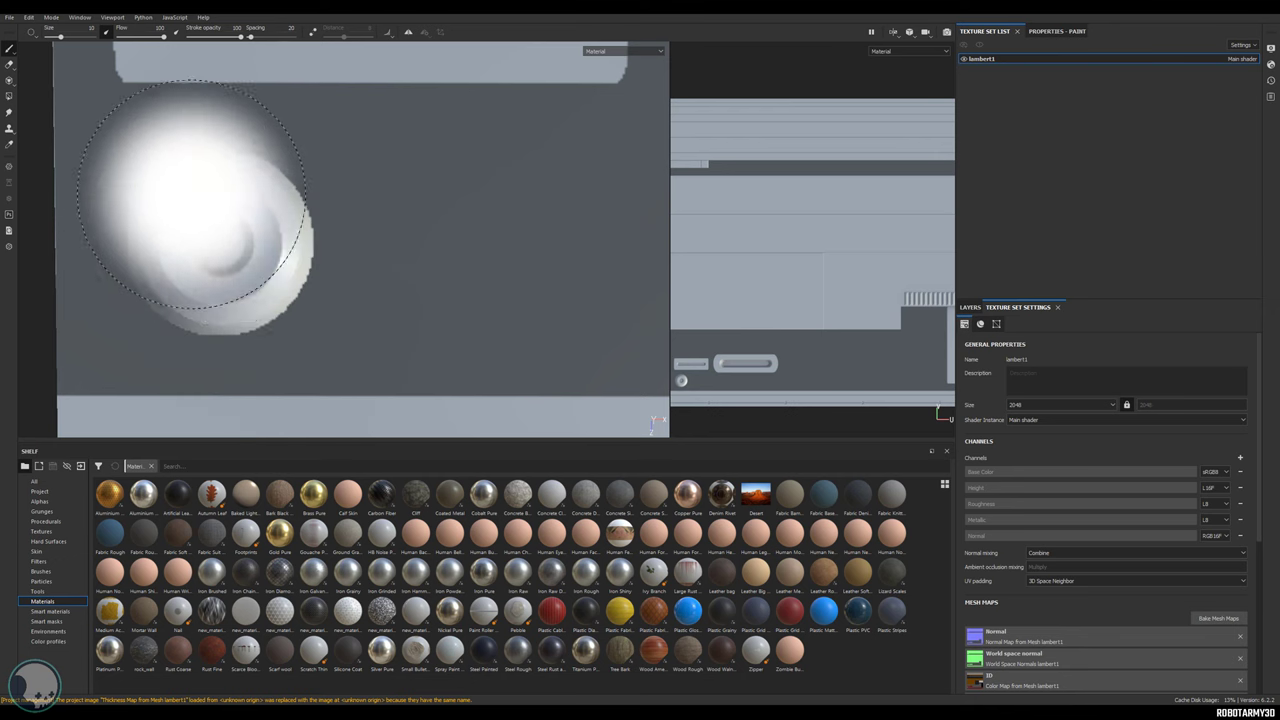
alt+right_drag(508, 296, 427, 298)
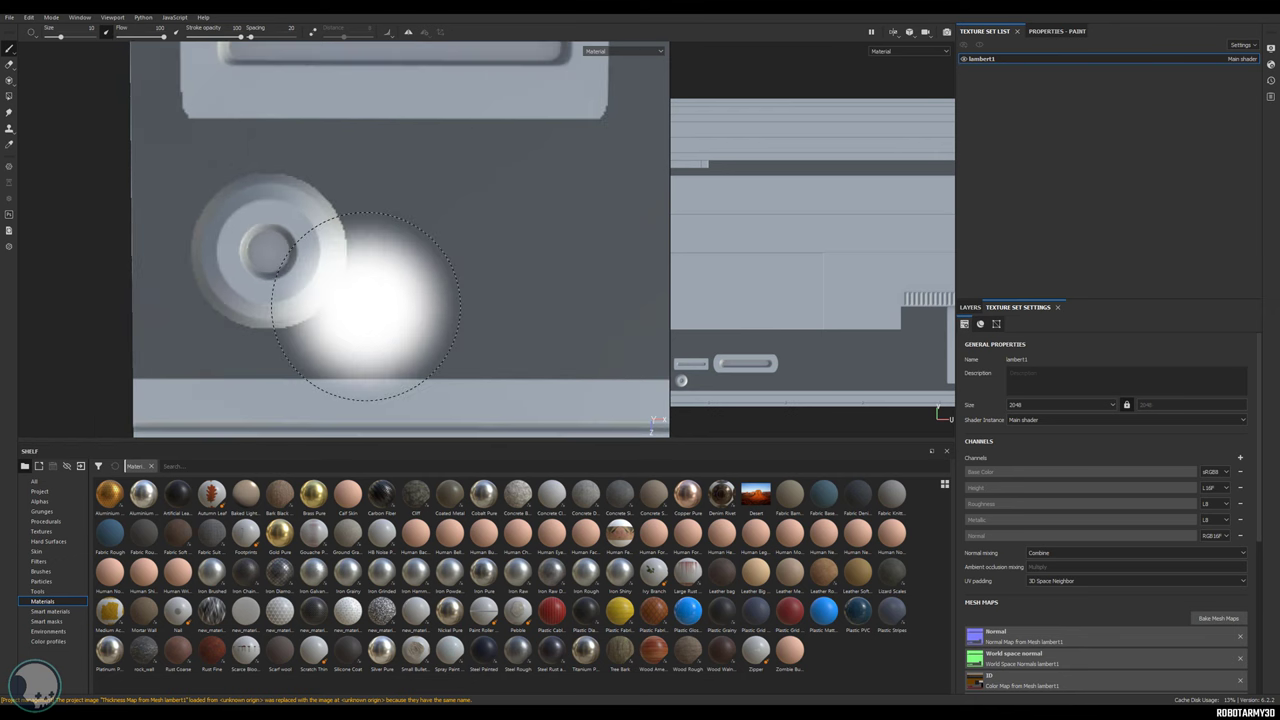
alt+middle_drag(403, 149, 354, 366)
alt+middle_drag(505, 232, 45, 271)
alt+right_drag(285, 279, 205, 279)
alt+middle_drag(294, 229, 260, 131)
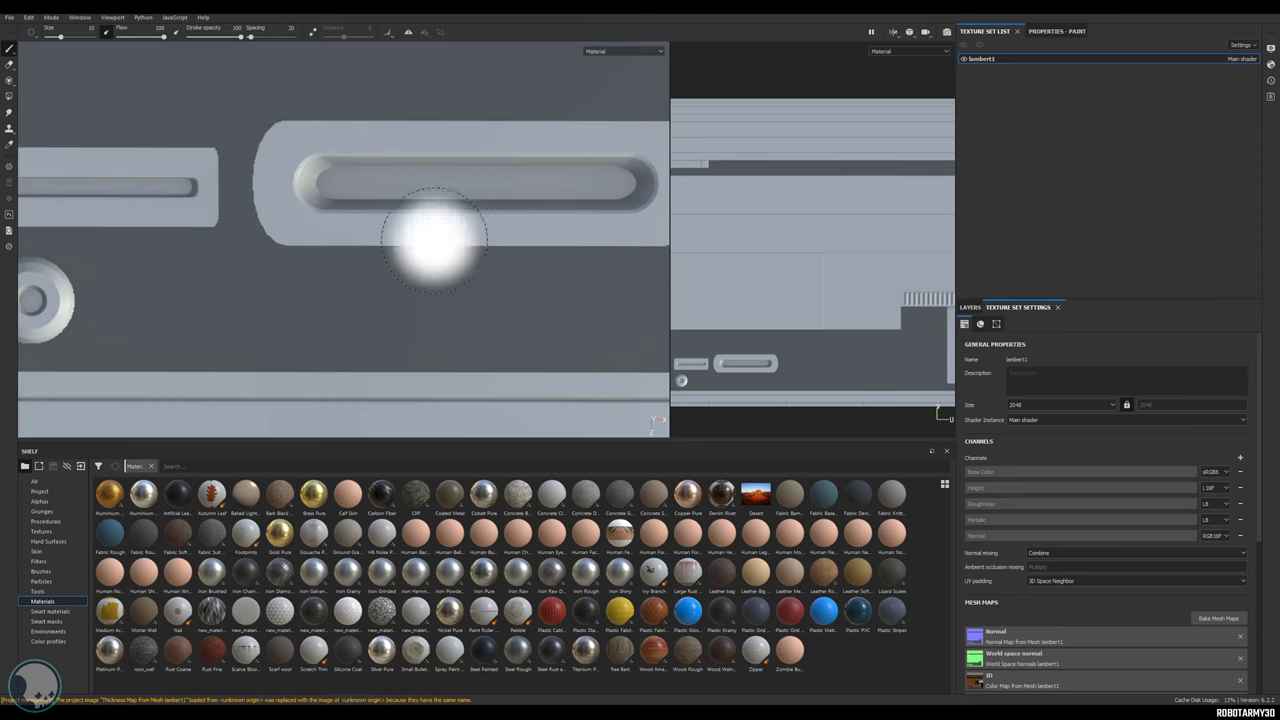
alt+middle_drag(467, 324, 500, 219)
alt+right_drag(503, 229, 343, 229)
alt+middle_drag(420, 286, 340, 265)
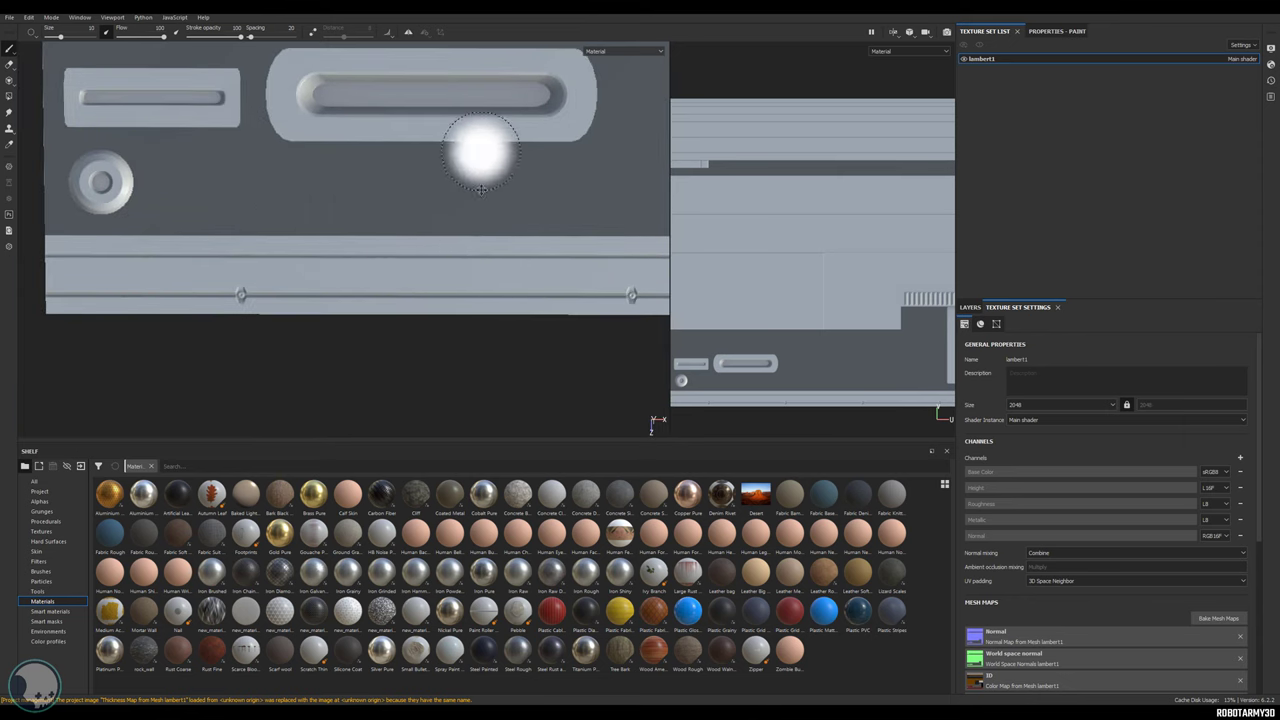
middle_drag(480, 151, 451, 200)
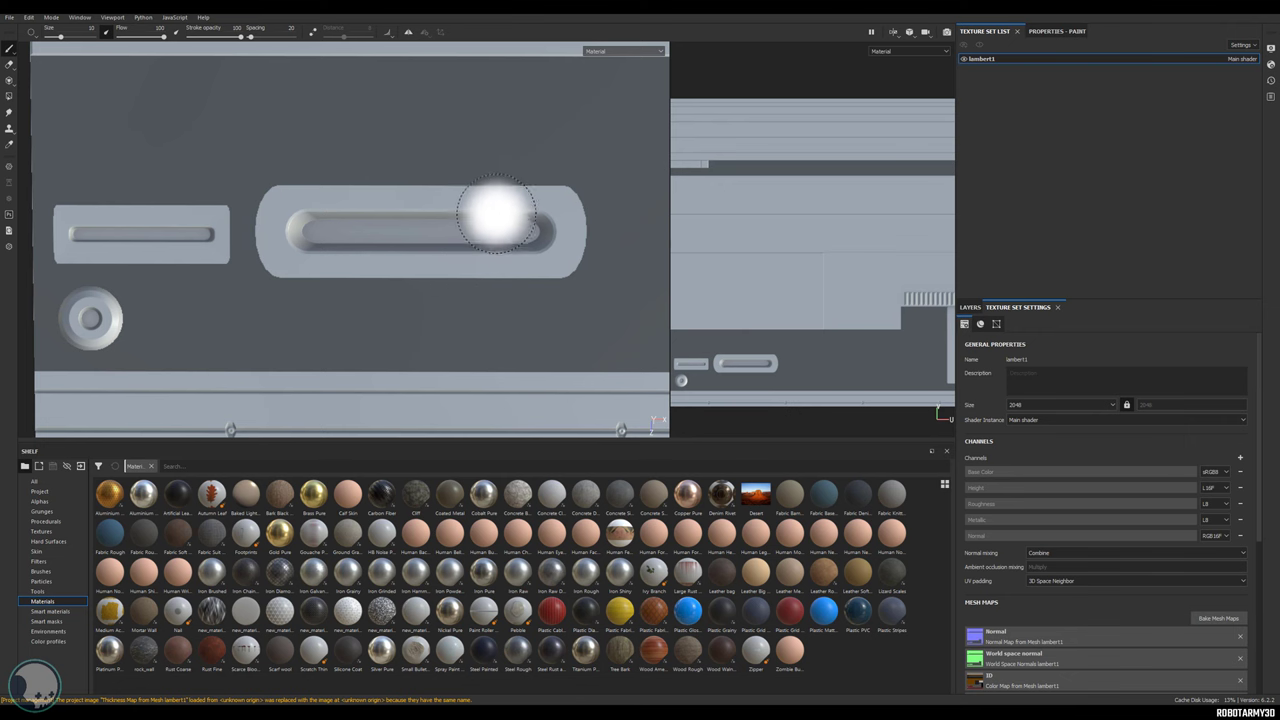
middle_drag(537, 189, 489, 331)
alt+right_drag(520, 317, 320, 191)
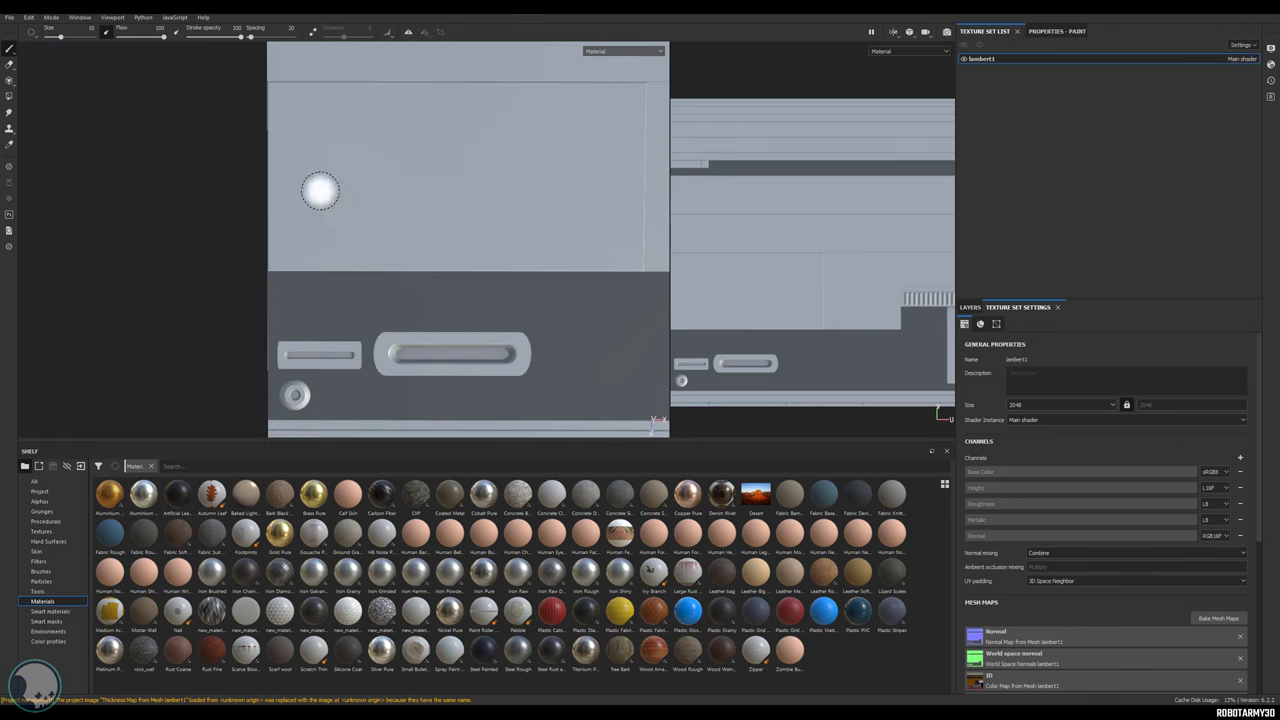
alt+middle_drag(540, 143, 383, 374)
alt+right_drag(533, 265, 220, 217)
alt+middle_drag(393, 199, 352, 246)
alt+right_drag(352, 246, 289, 271)
alt+middle_drag(408, 283, 400, 280)
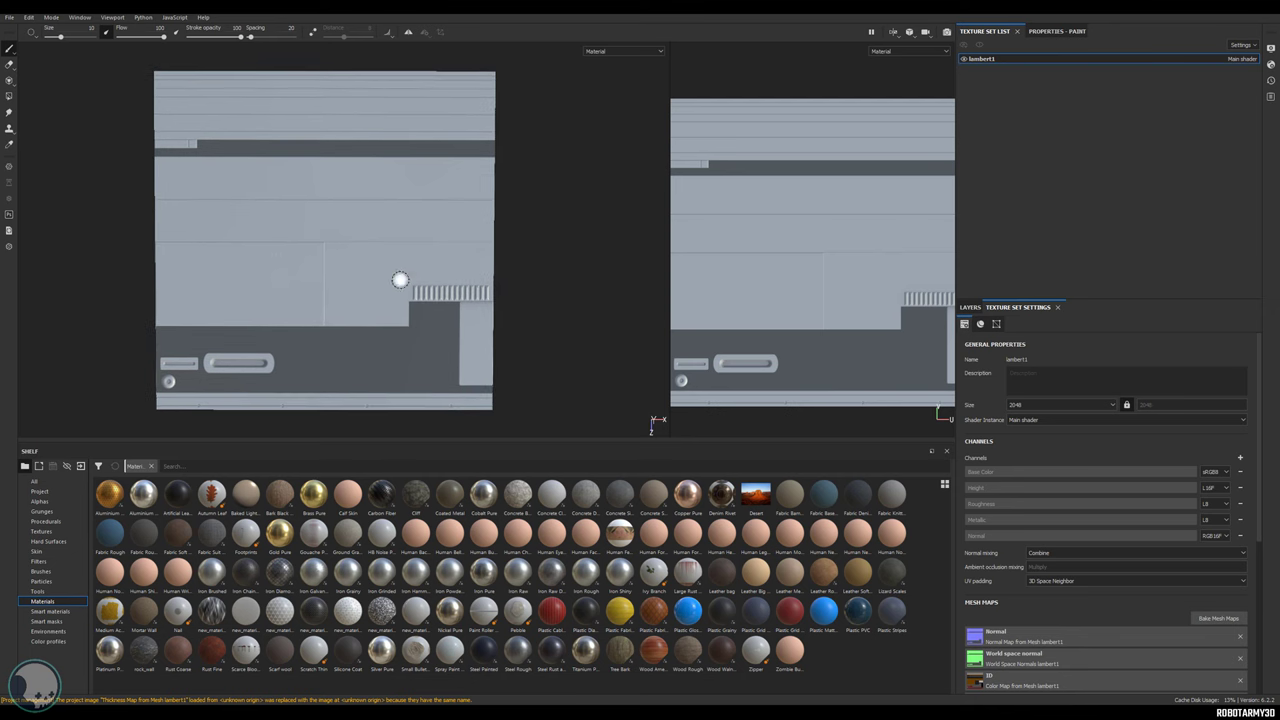
Add a folder to the layer stack and name it Chrome.
click(971, 307)
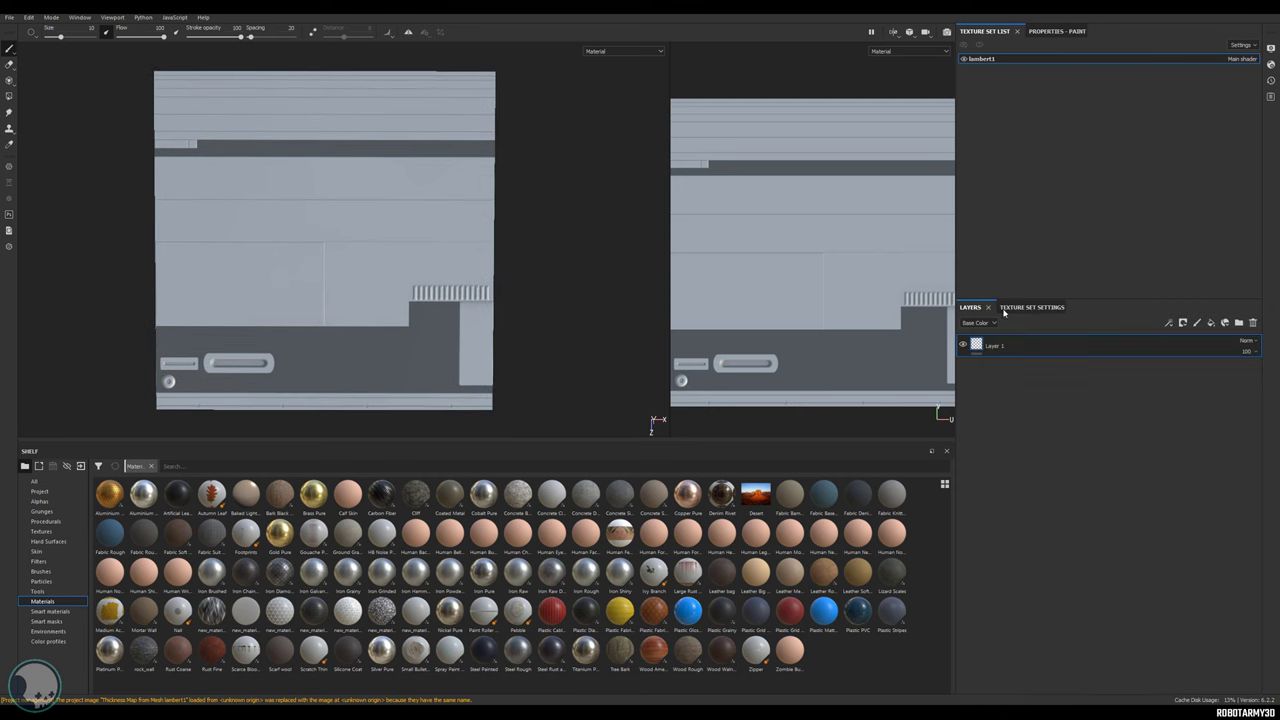
click(1238, 322)
double_click(1000, 346)
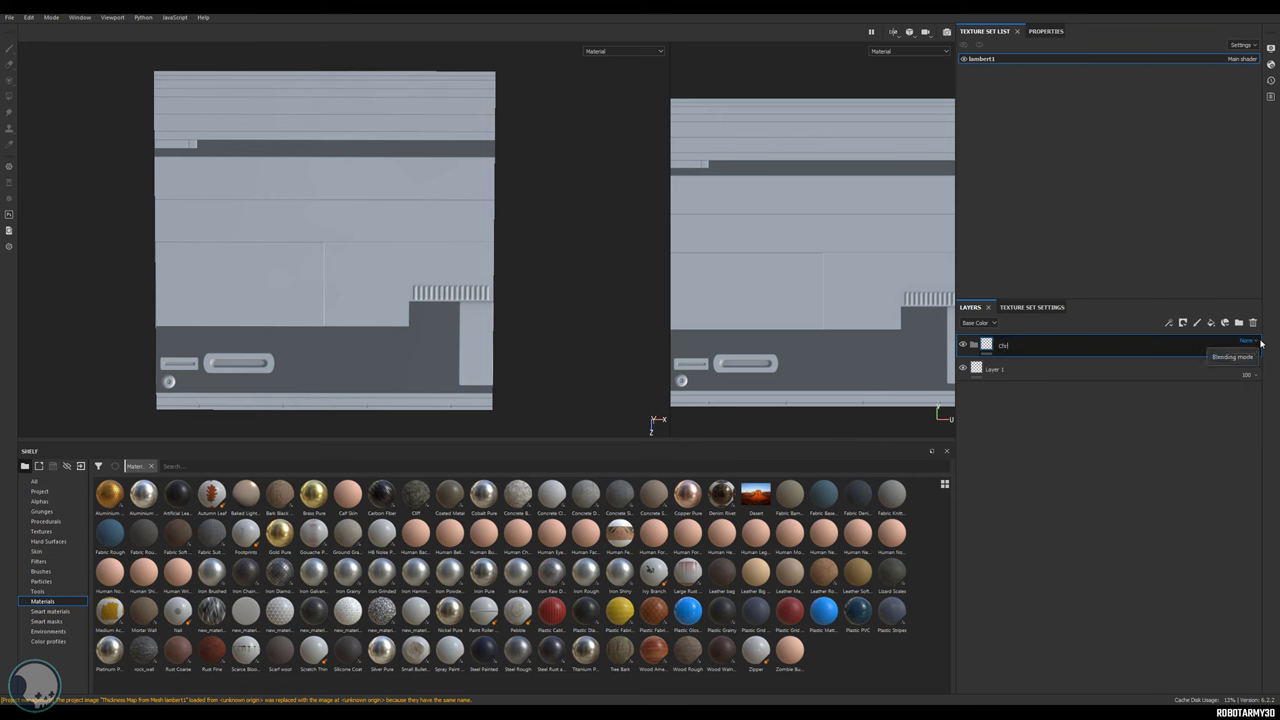
text(Chrome)
key(Return)
Add four more layer folders above Chrome, named DarkMetal, PaintedMetal, Plastic and Screen.
click(1238, 322)
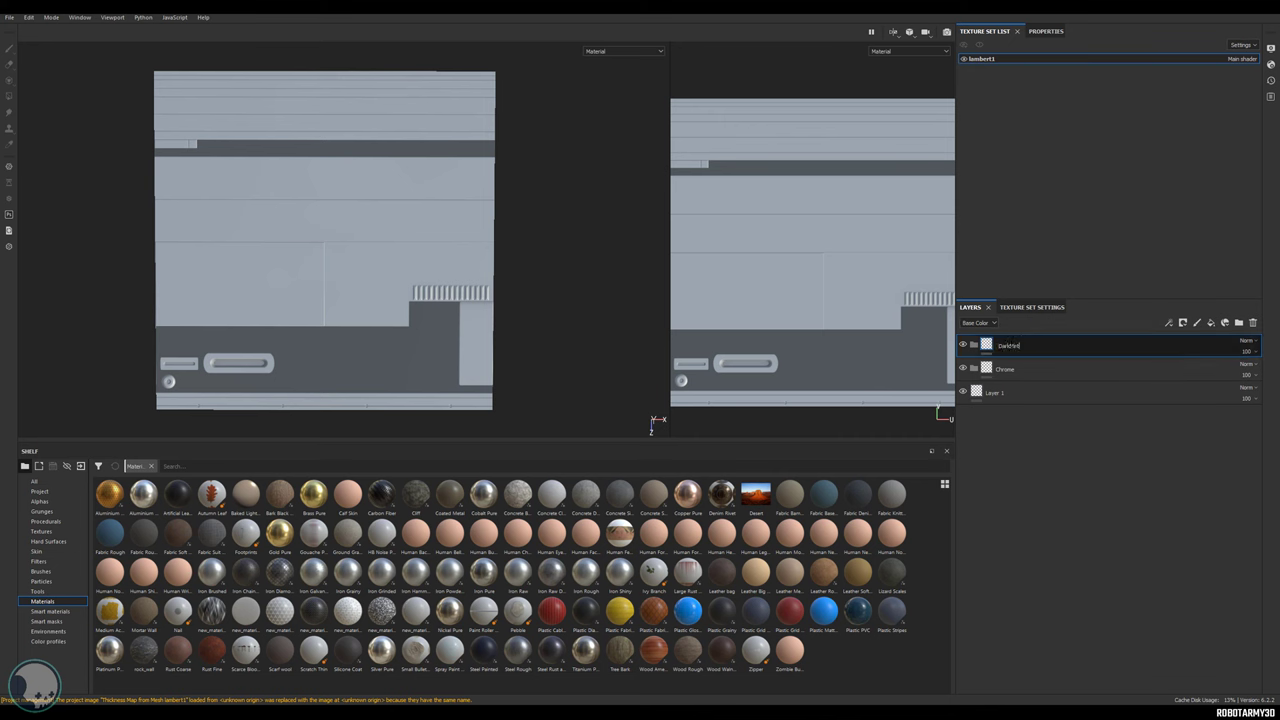
click(1238, 322)
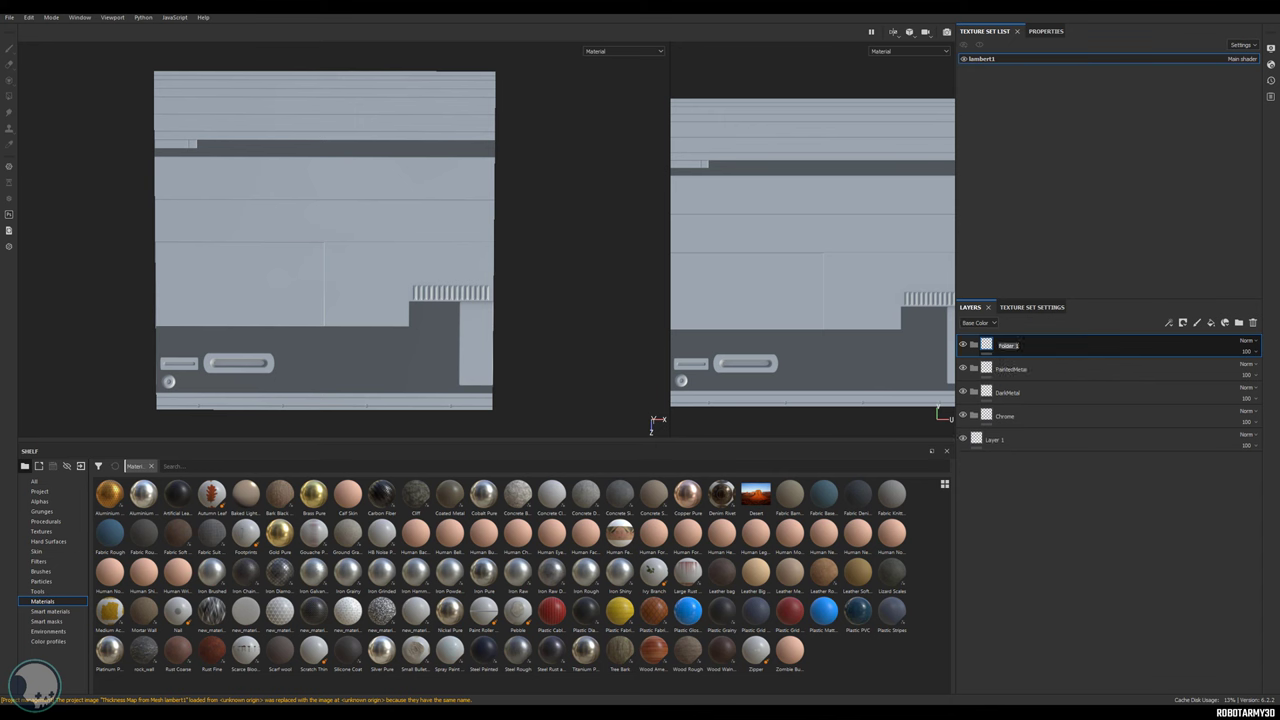
click(1238, 322)
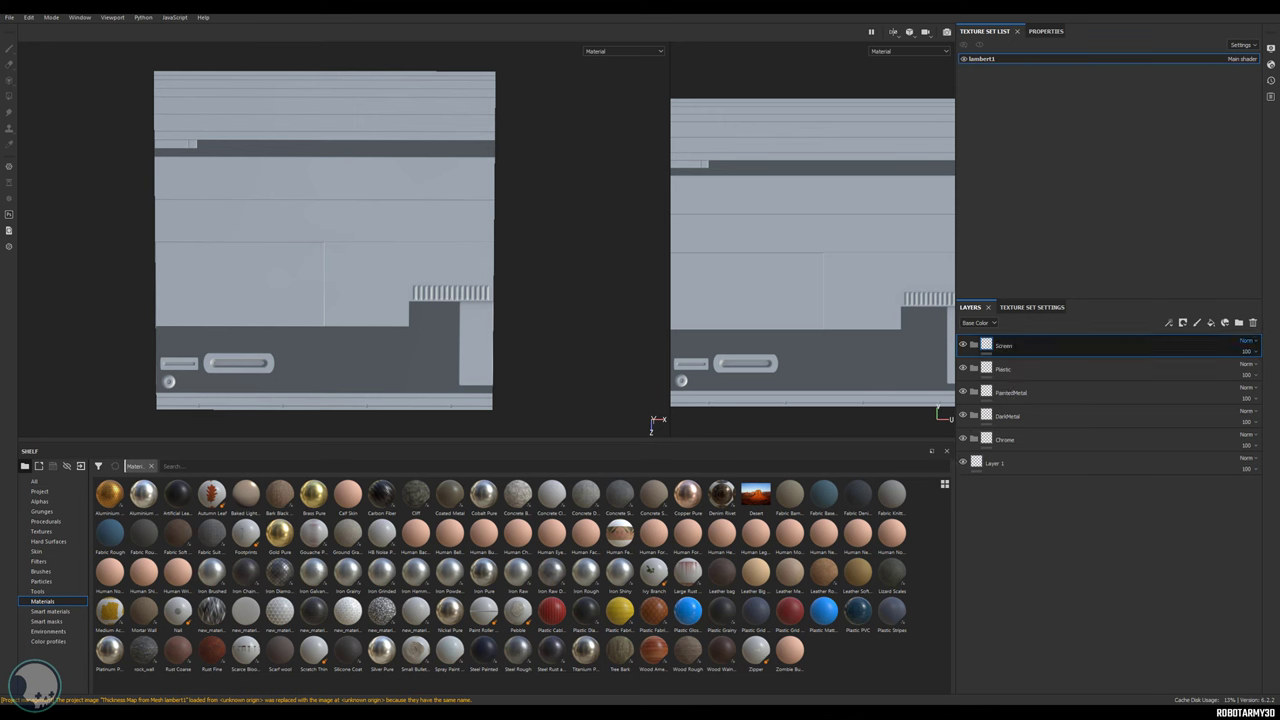
Add a layer folder above Screen and name it MetalDecals.
click(1238, 322)
double_click(1018, 347)
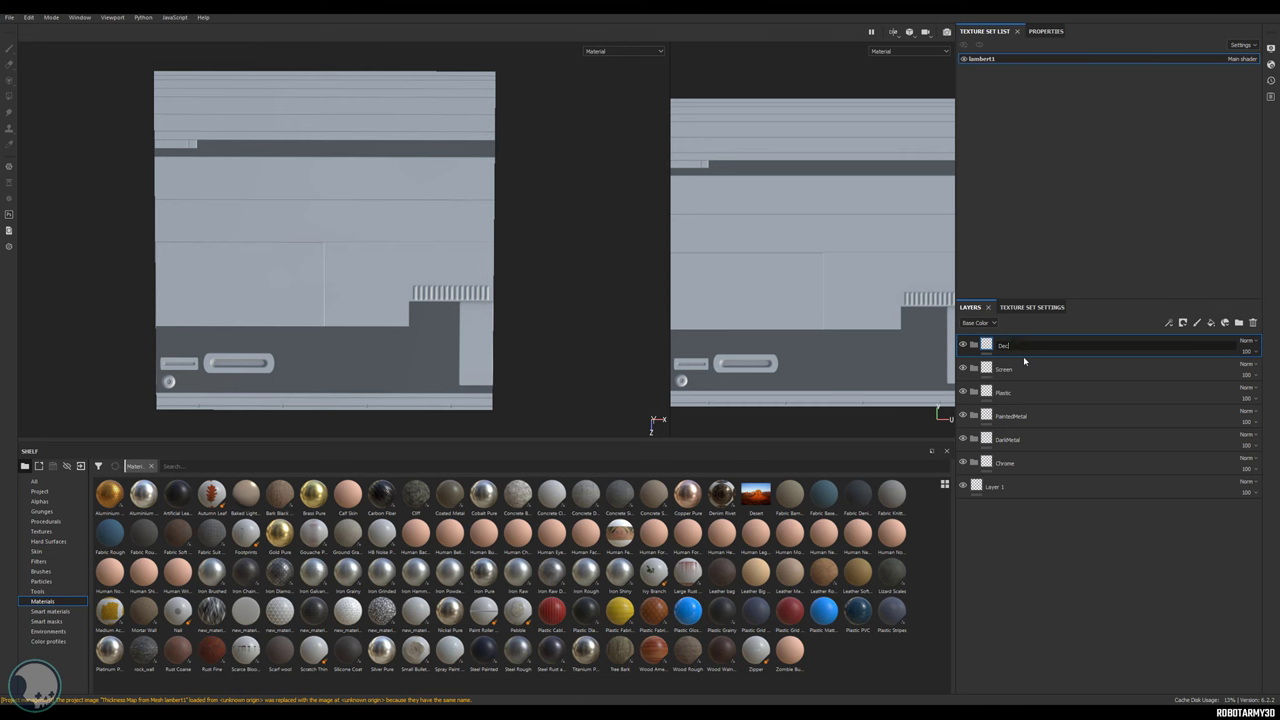
text(MetalDe)
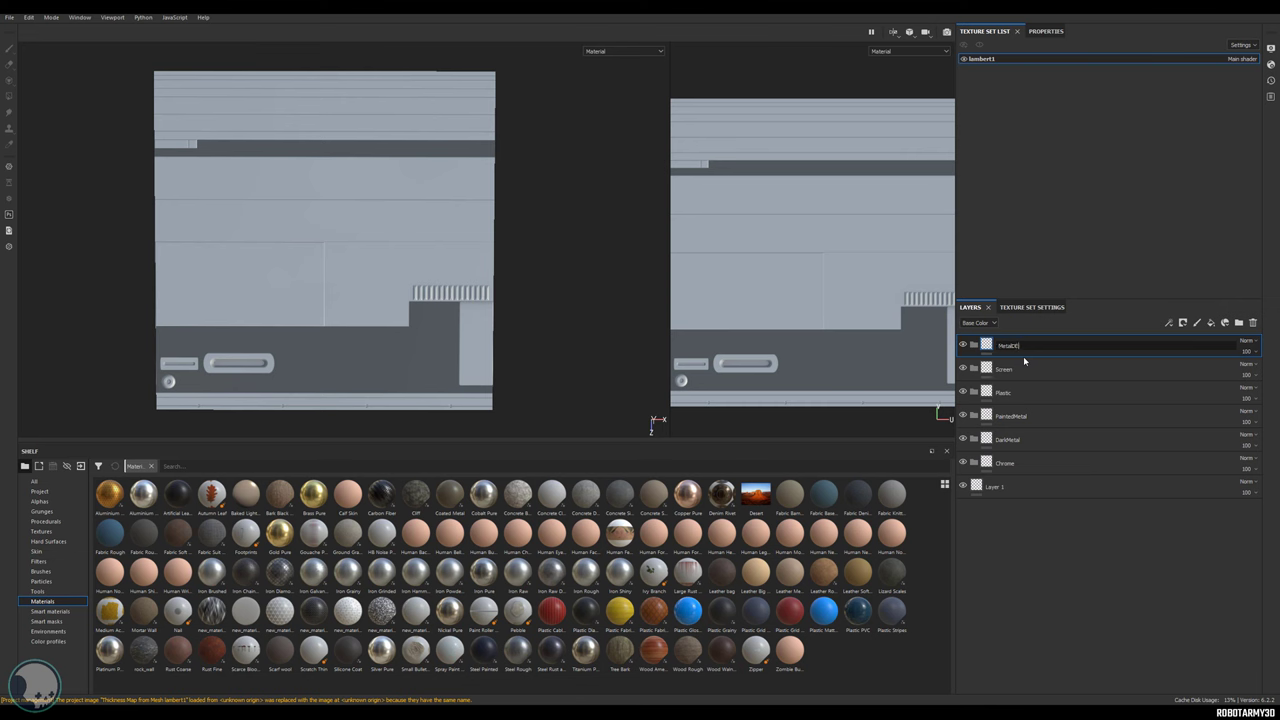
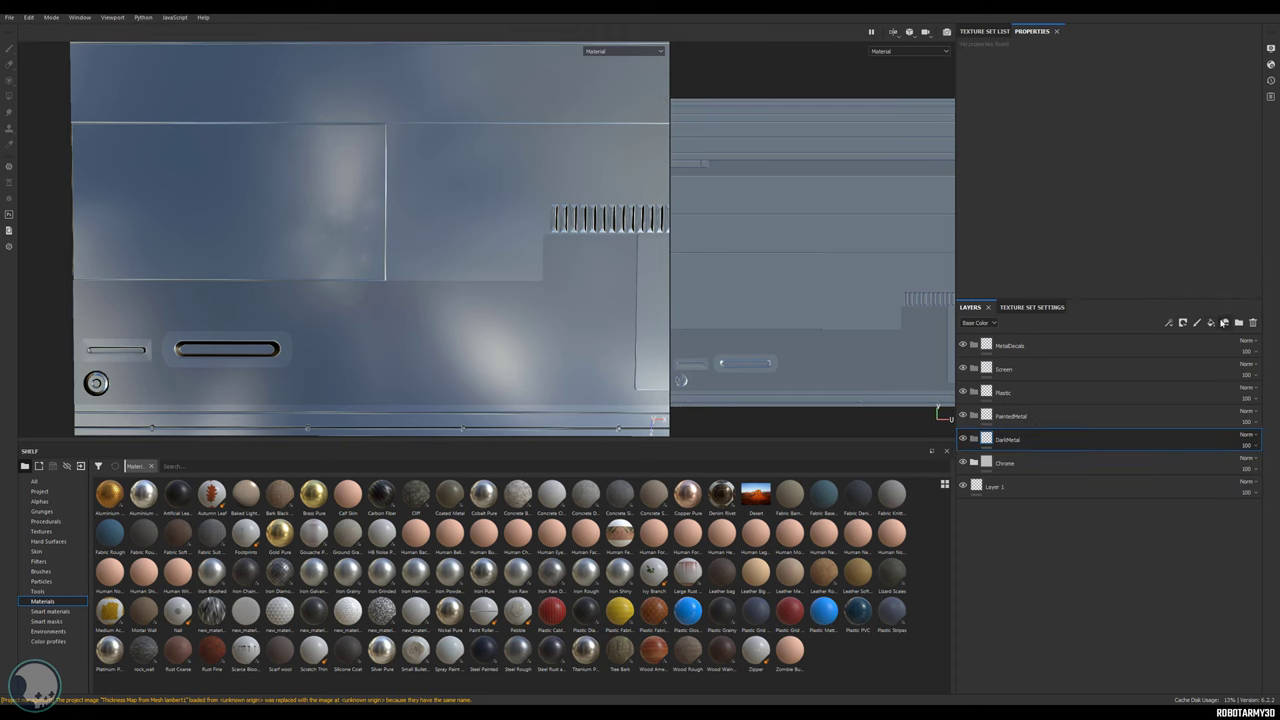
Add a dark grey fill layer inside the DarkMetal folder and name it DarkMetalBase.
click(1211, 322)
double_click(1020, 463)
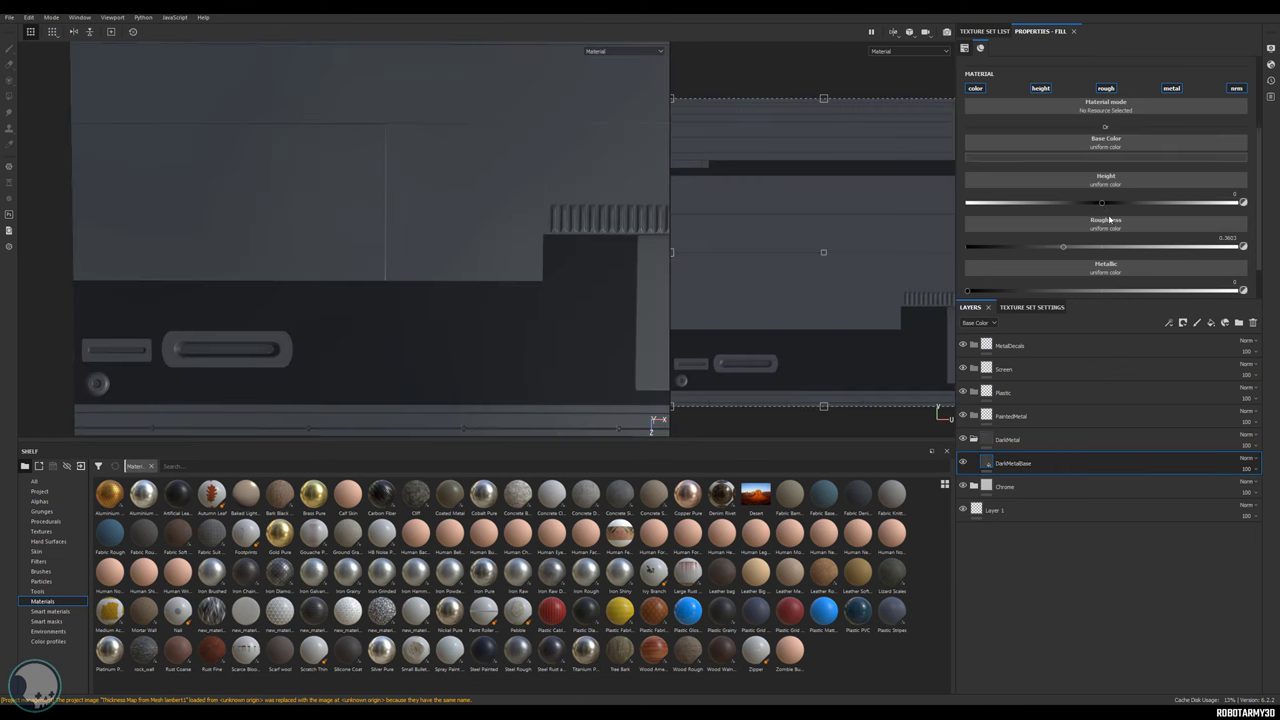
Try a Metallic value of 1 on DarkMetalBase and return it to 0.
scroll(1109, 219, down, 2)
drag(1081, 244, 1275, 239)
scroll(529, 174, up, 5)
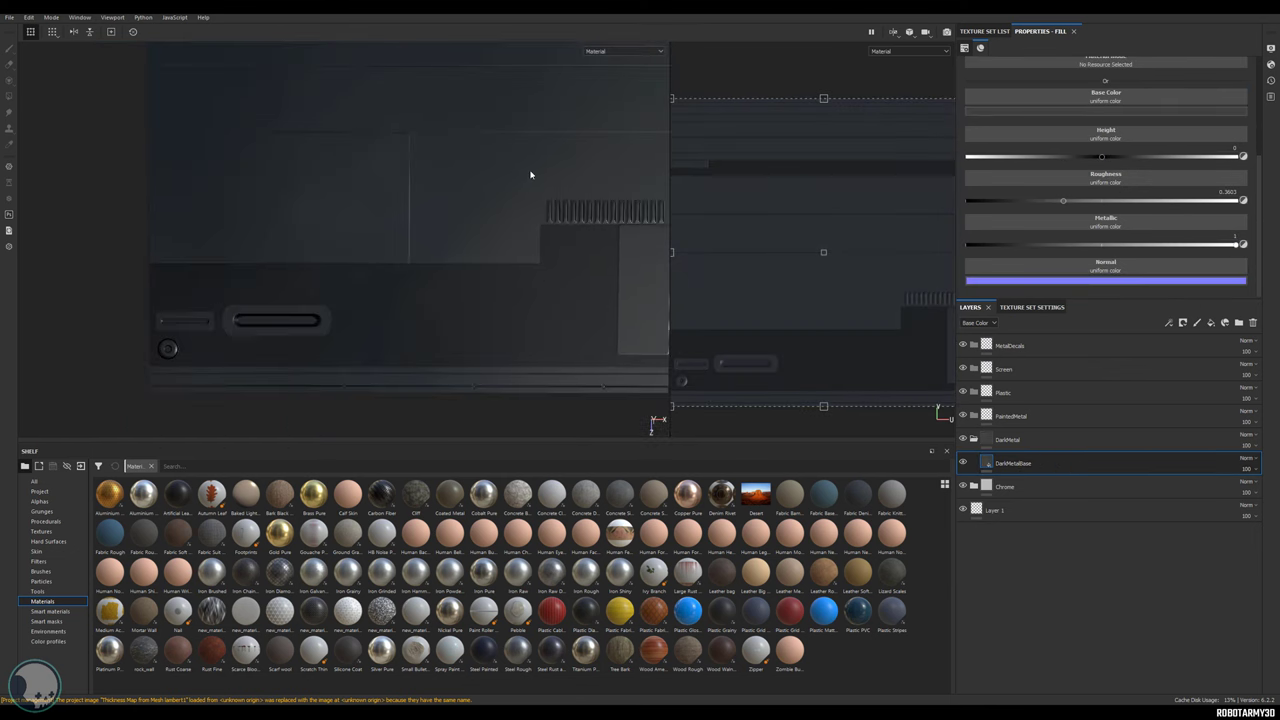
drag(1088, 240, 905, 248)
Examine how the dark metal surface shades across the panels, vent and slots of the trim sheet.
scroll(491, 205, down, 3)
scroll(491, 205, down, 5)
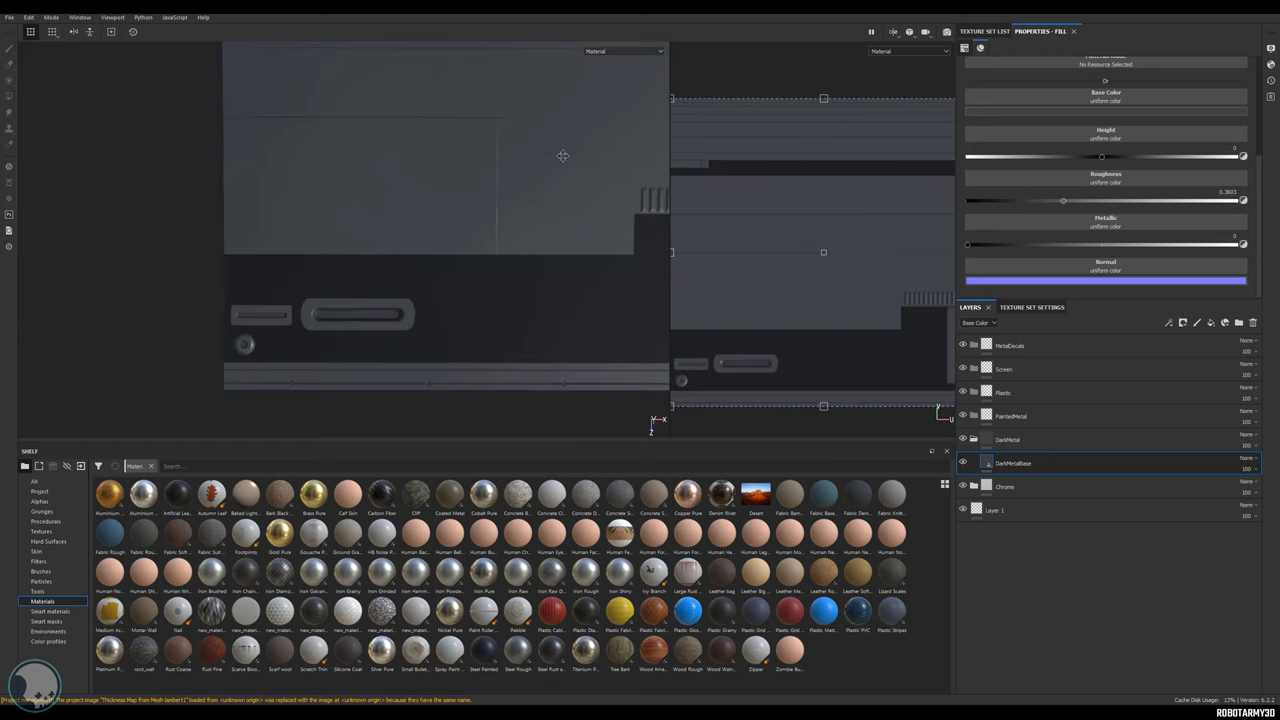
alt+middle_drag(486, 204, 412, 143)
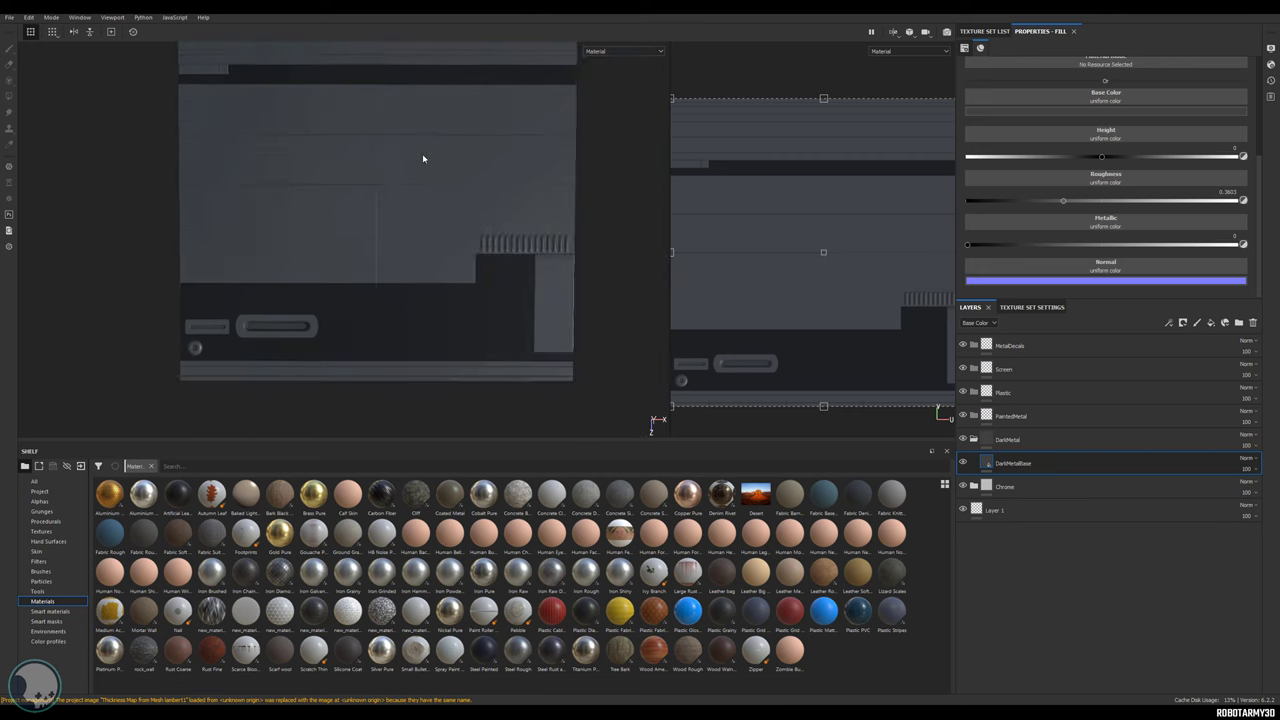
alt+right_drag(421, 157, 554, 182)
alt+middle_drag(501, 175, 555, 125)
alt+right_drag(468, 164, 455, 147)
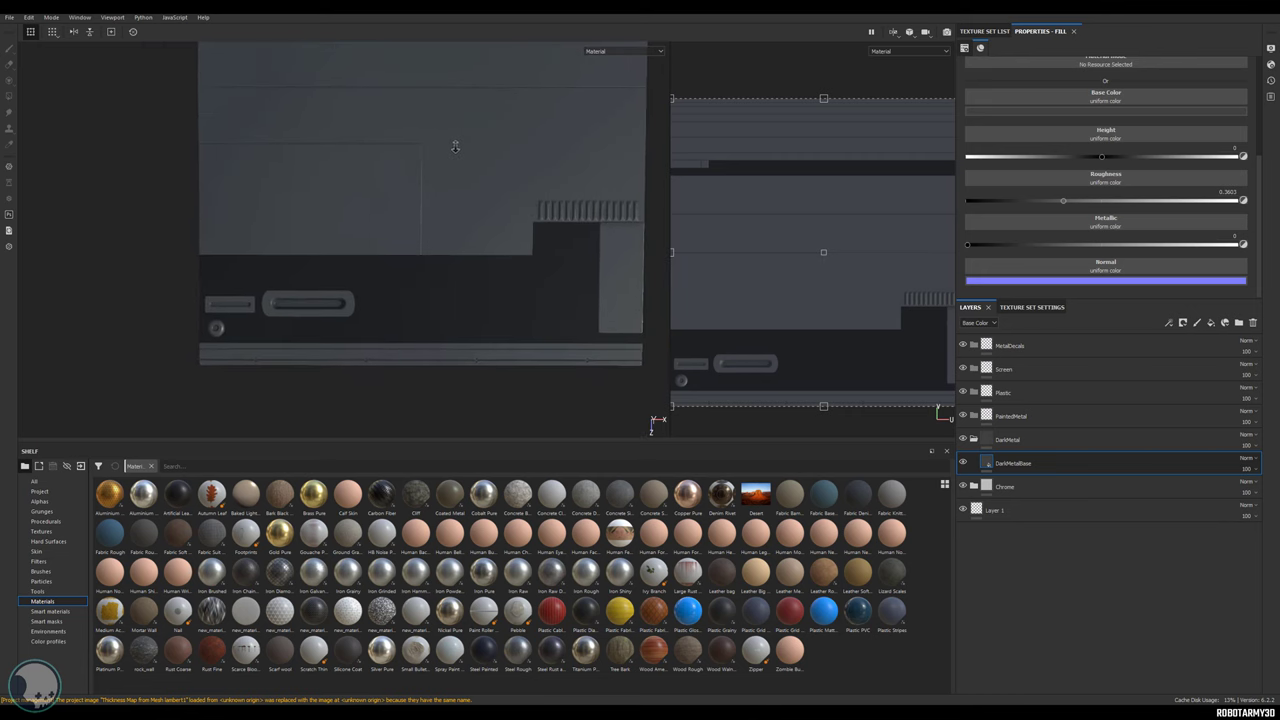
alt+middle_drag(428, 144, 423, 205)
alt+right_drag(423, 205, 546, 291)
alt+middle_drag(546, 291, 535, 264)
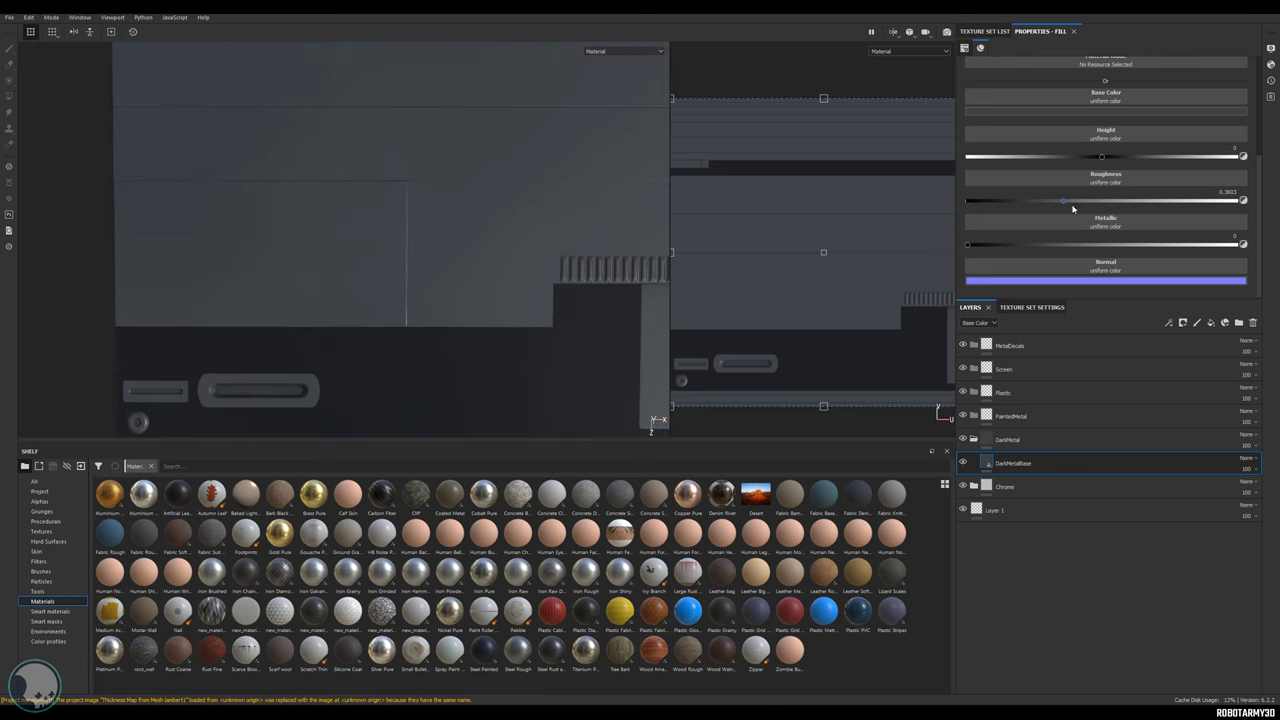
Raise DarkMetalBase's roughness slightly, darken its base color to a grey of 0.027, and collapse the DarkMetal folder.
drag(1015, 199, 1073, 203)
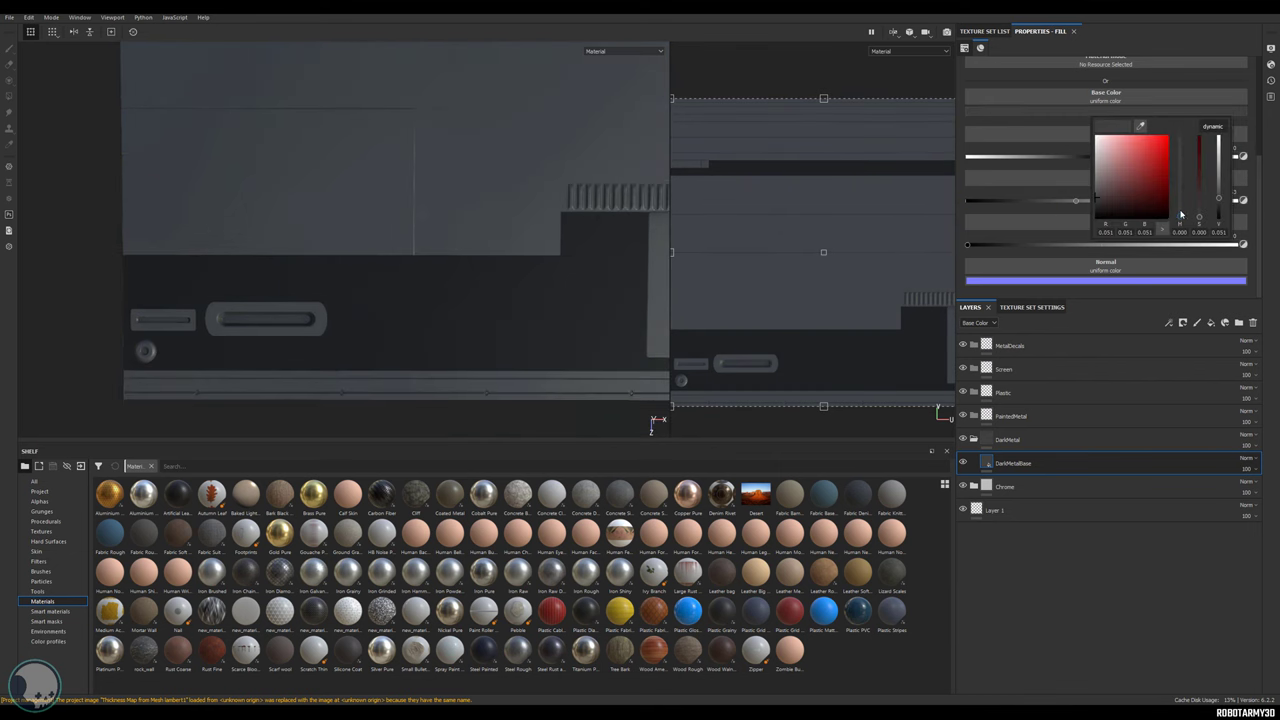
drag(1180, 209, 1181, 215)
drag(1104, 208, 1100, 205)
drag(1201, 198, 1182, 172)
drag(1125, 207, 1095, 207)
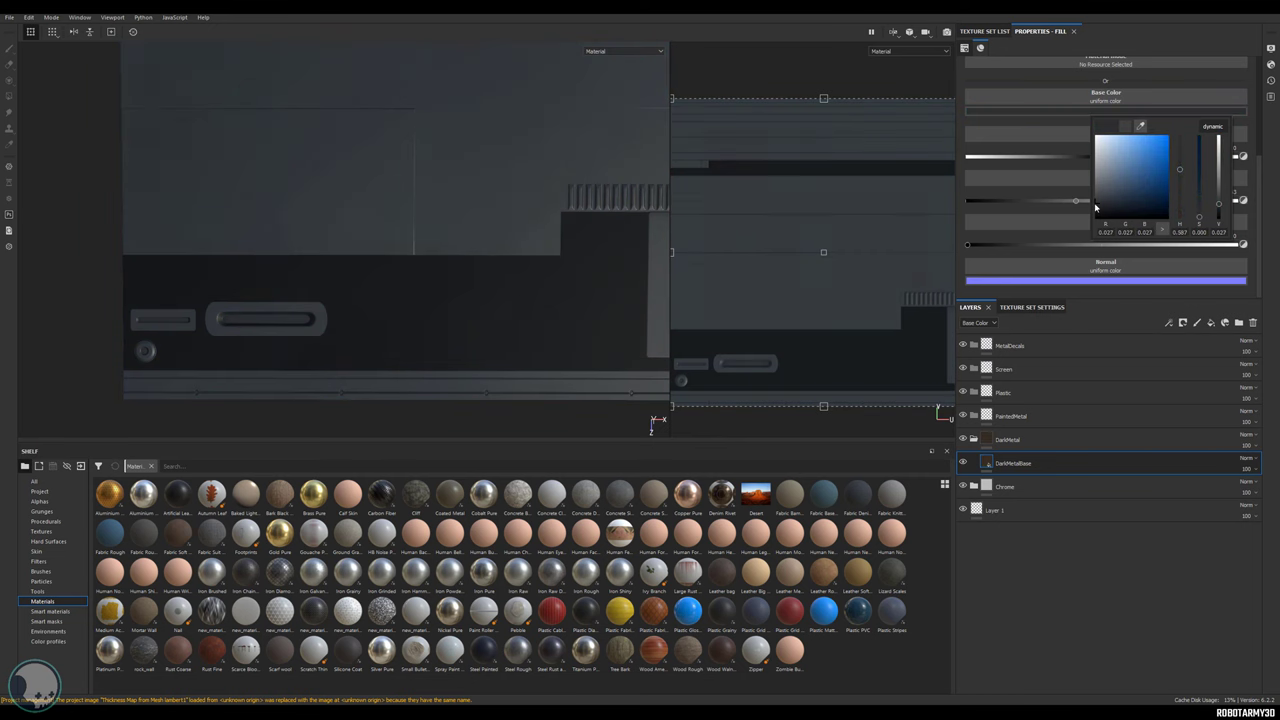
click(973, 439)
Add a fill layer directly below the PaintedMetal folder with a dark orange base color and a roughness of 0.7426.
click(1005, 423)
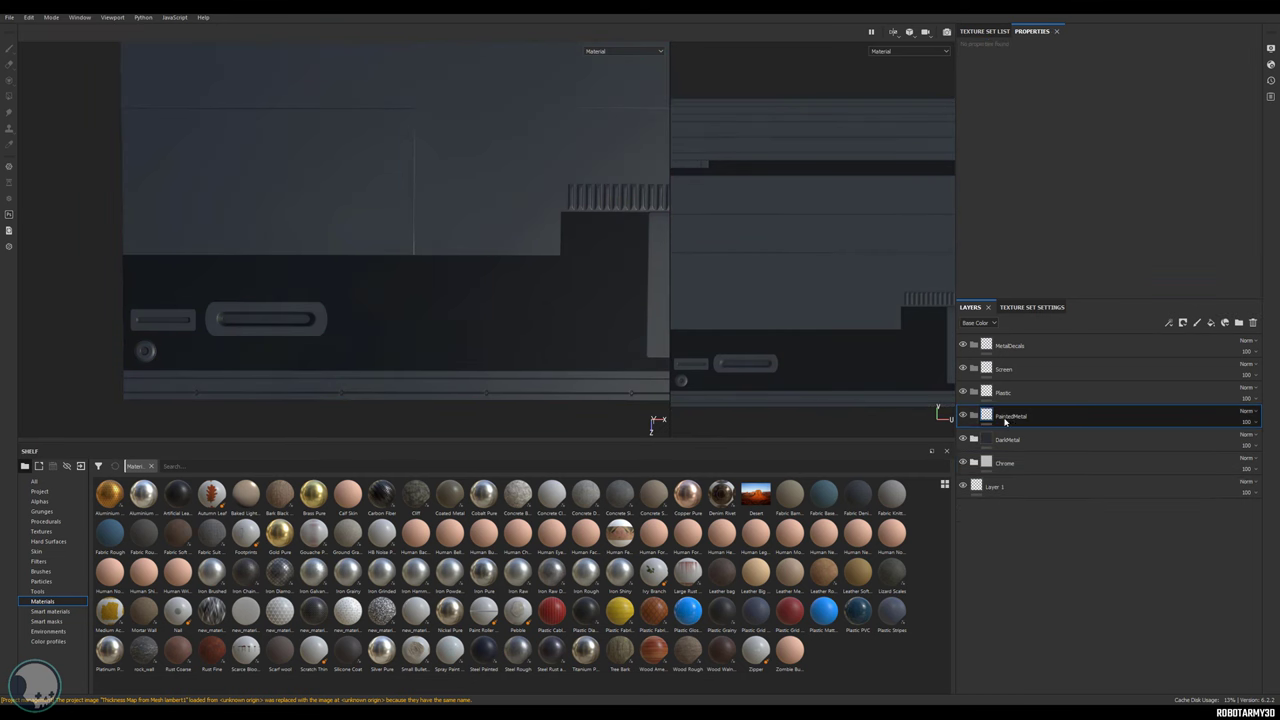
click(1211, 322)
drag(1040, 416, 1020, 445)
click(1117, 113)
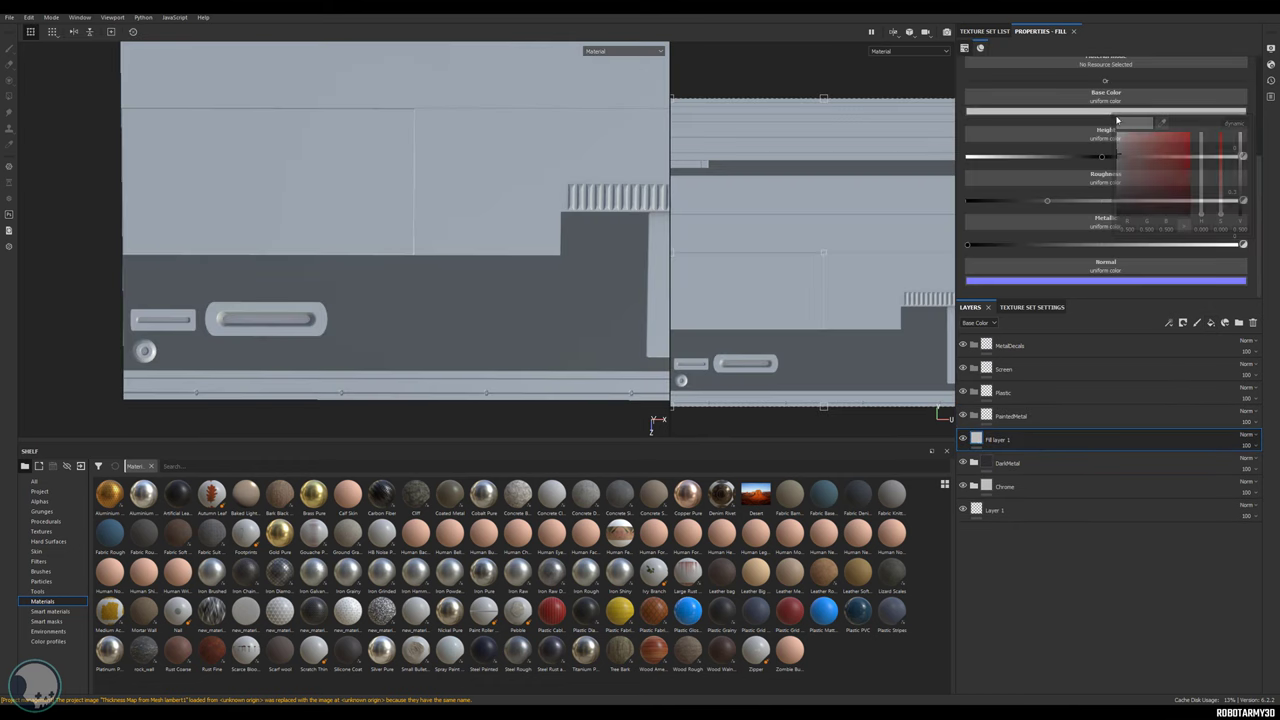
mouse_move(1185, 181)
mouse_down()
mouse_move(1206, 172)
mouse_move(1194, 158)
mouse_up()
click(1200, 207)
click(1201, 209)
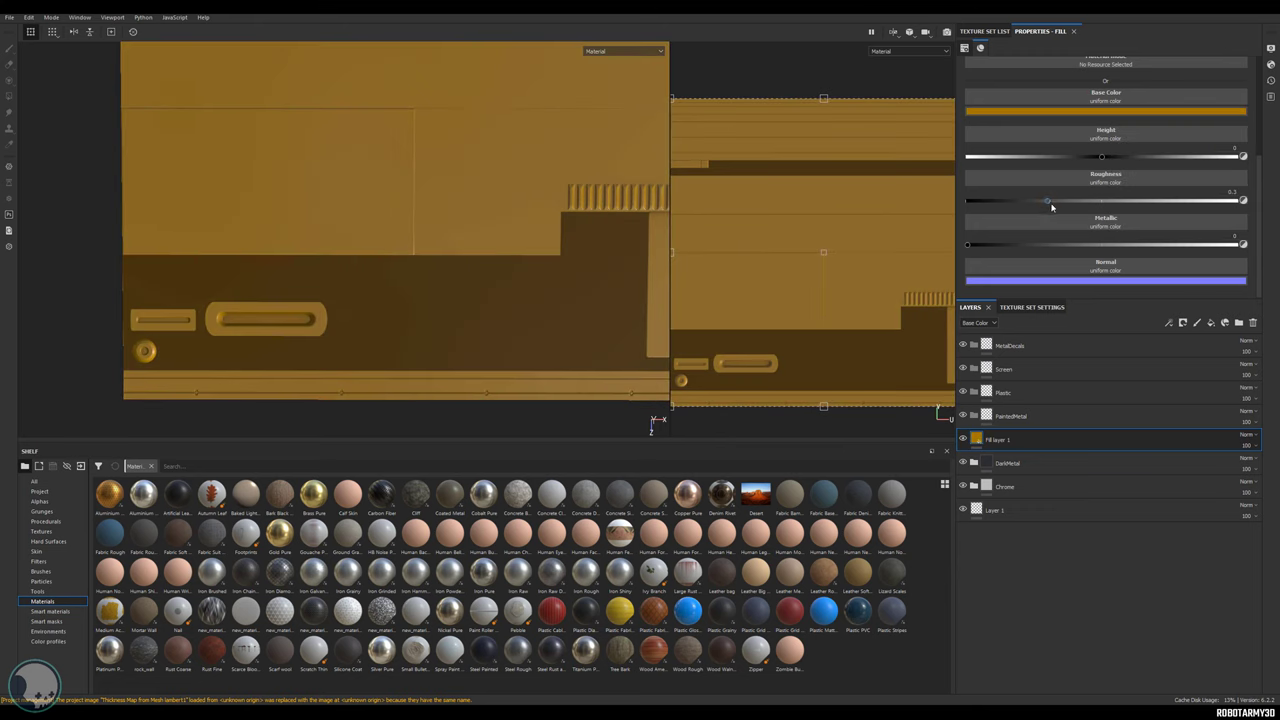
drag(1224, 200, 1168, 204)
alt+drag(470, 300, 511, 116)
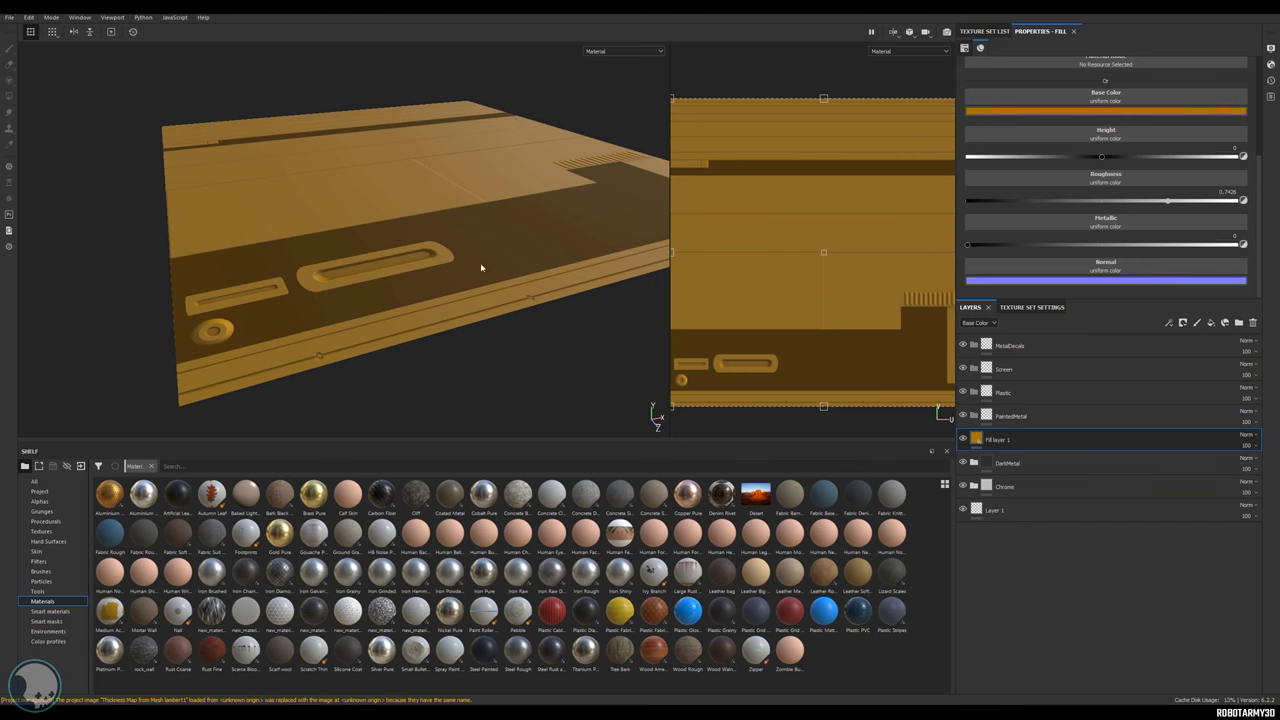
Light the scene with the Tomoco Studio environment and rotate the lighting to check the orange paint's reflections.
click(48, 631)
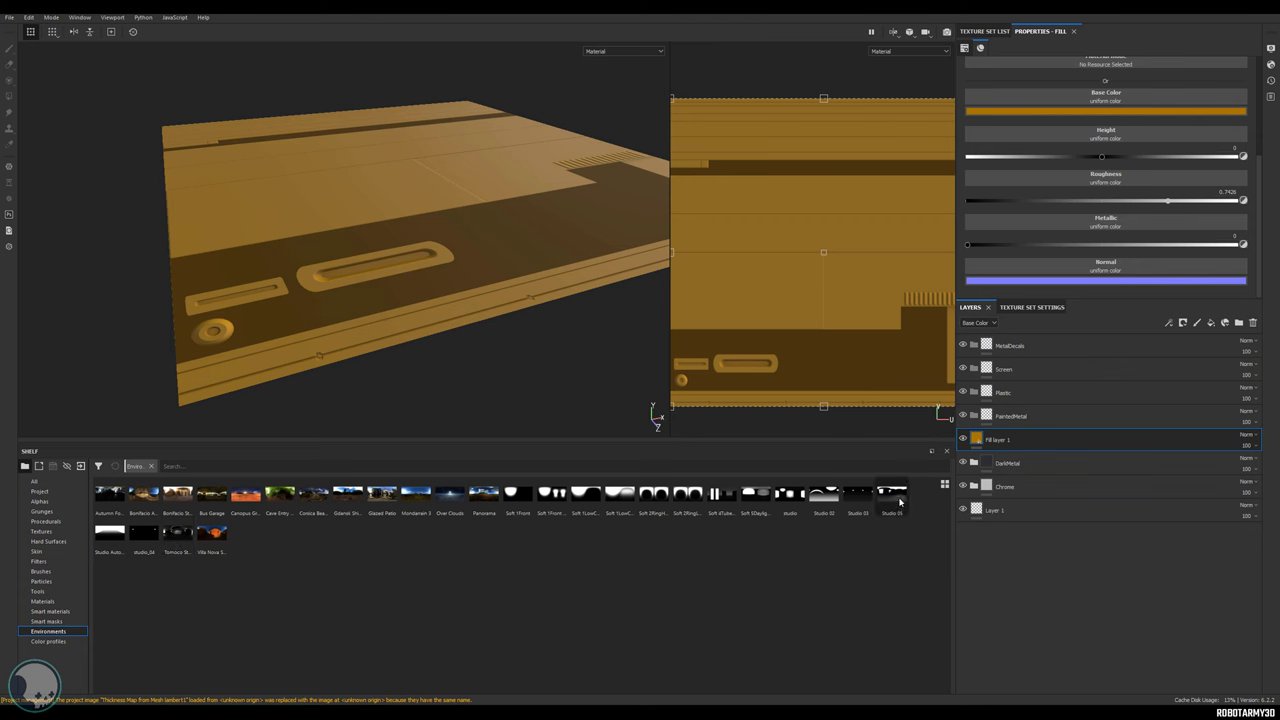
mouse_move(186, 546)
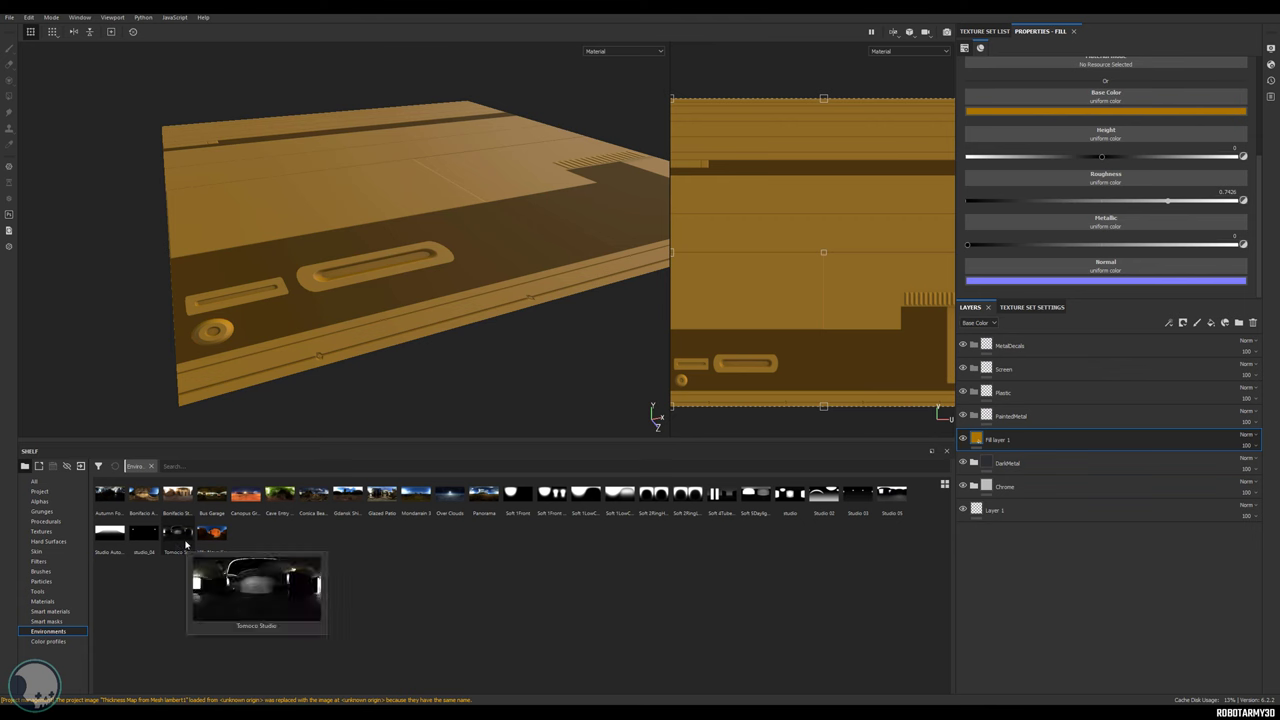
drag(186, 546, 140, 310)
shift+right_drag(508, 83, 429, 91)
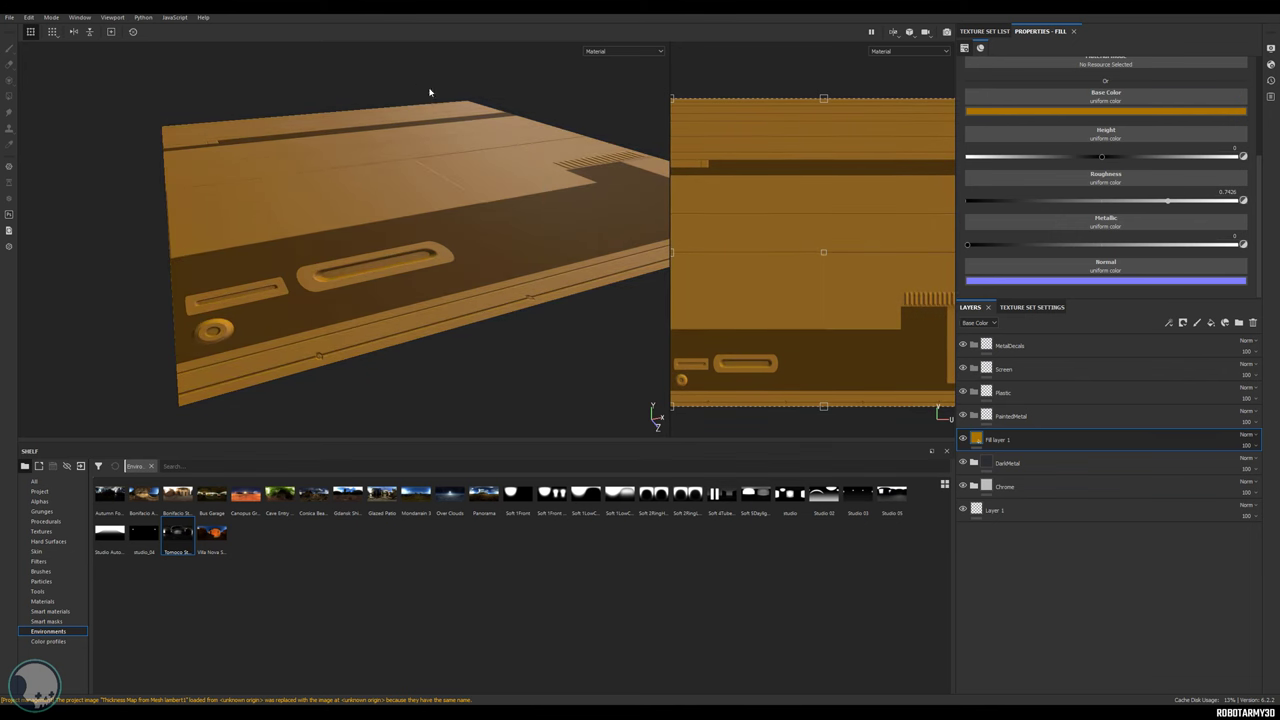
mouse_move(429, 91)
alt+mouse_down()
mouse_move(483, 91)
mouse_move(451, 103)
alt+mouse_up()
alt+middle_drag(451, 103, 335, 145)
alt+right_drag(335, 145, 543, 236)
shift+right_drag(589, 149, 299, 191)
alt+drag(298, 190, 389, 234)
alt+middle_drag(389, 234, 327, 245)
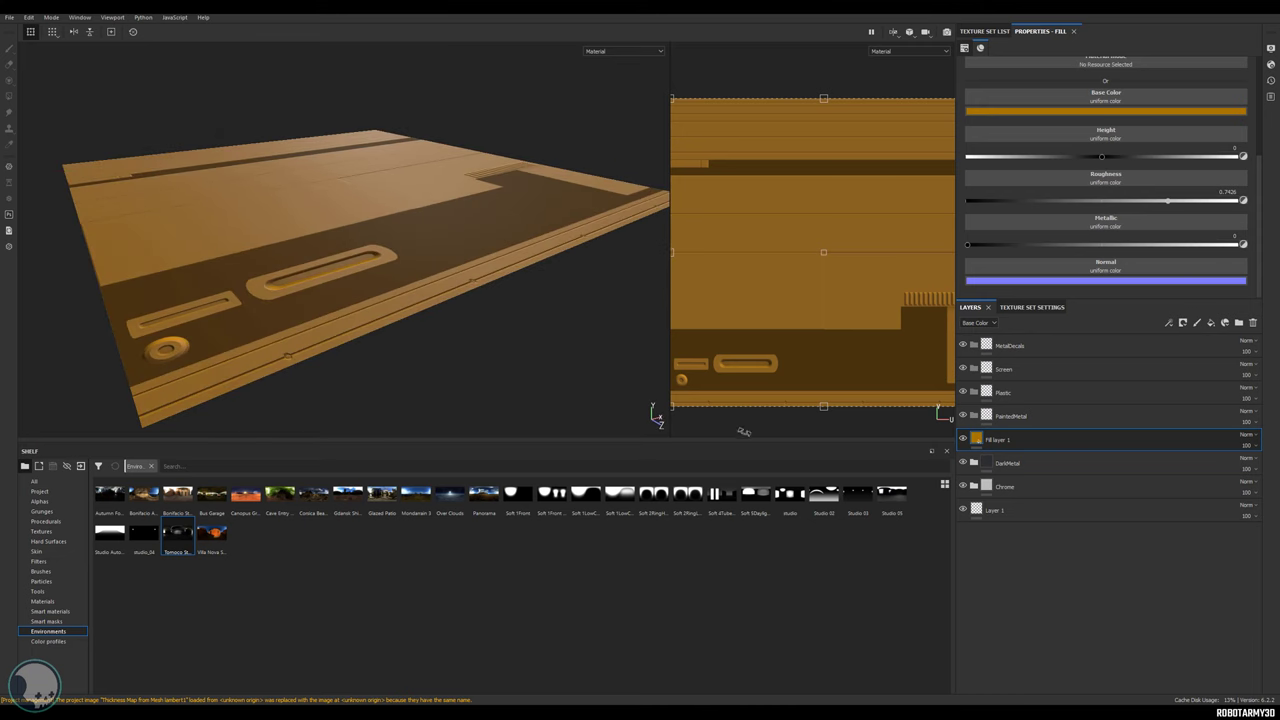
Try the Studio 05 environment on the scene and switch back to Tomoco Studio.
drag(893, 495, 539, 340)
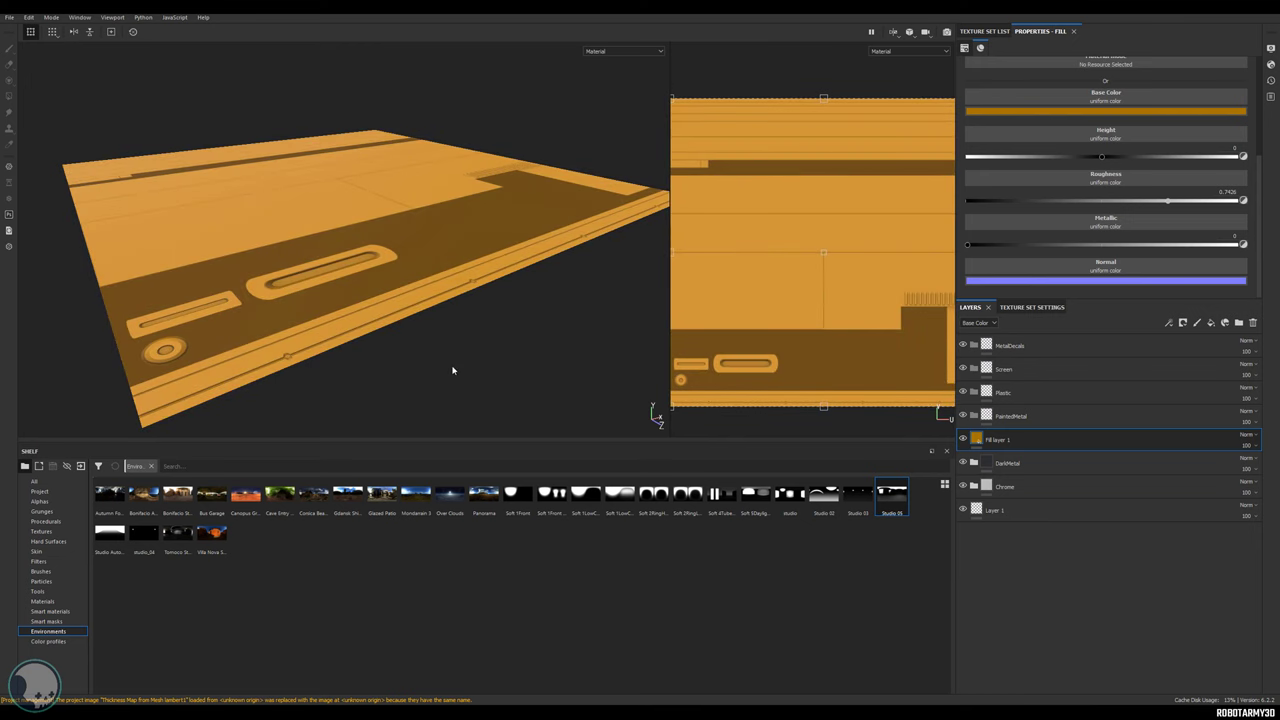
drag(179, 537, 467, 386)
shift+right_drag(546, 141, 509, 133)
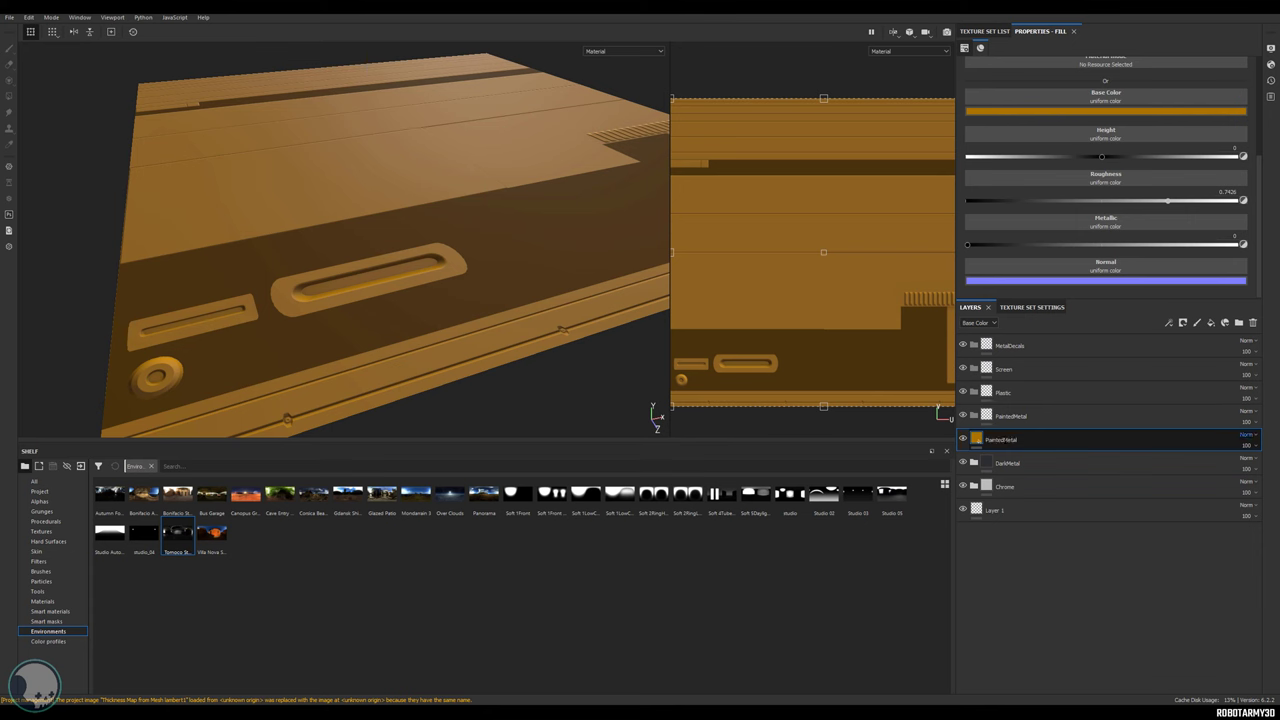
Move the orange PaintedMetal fill layer into the PaintedMetal folder and collapse the folder.
mouse_move(1010, 439)
mouse_down()
mouse_move(1021, 424)
mouse_move(934, 434)
mouse_move(961, 415)
mouse_up()
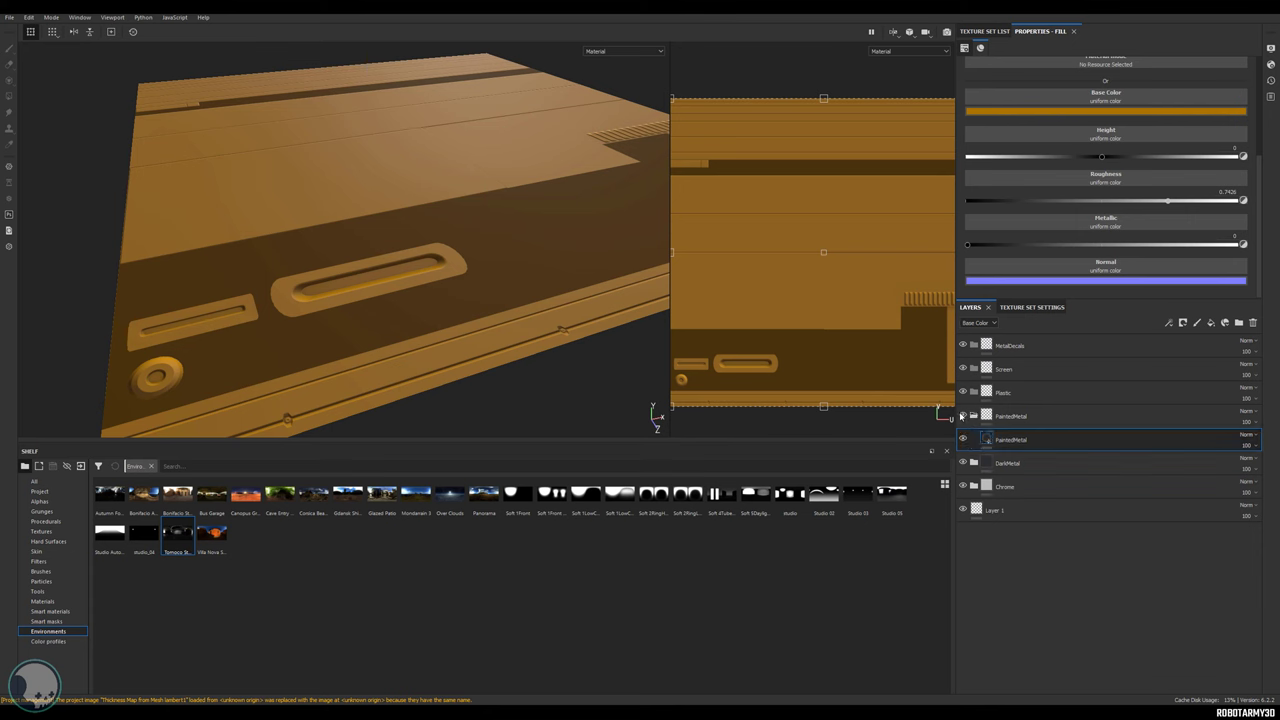
click(974, 416)
Add a fill layer inside the Plastic folder and raise its roughness to about 0.68.
click(1001, 396)
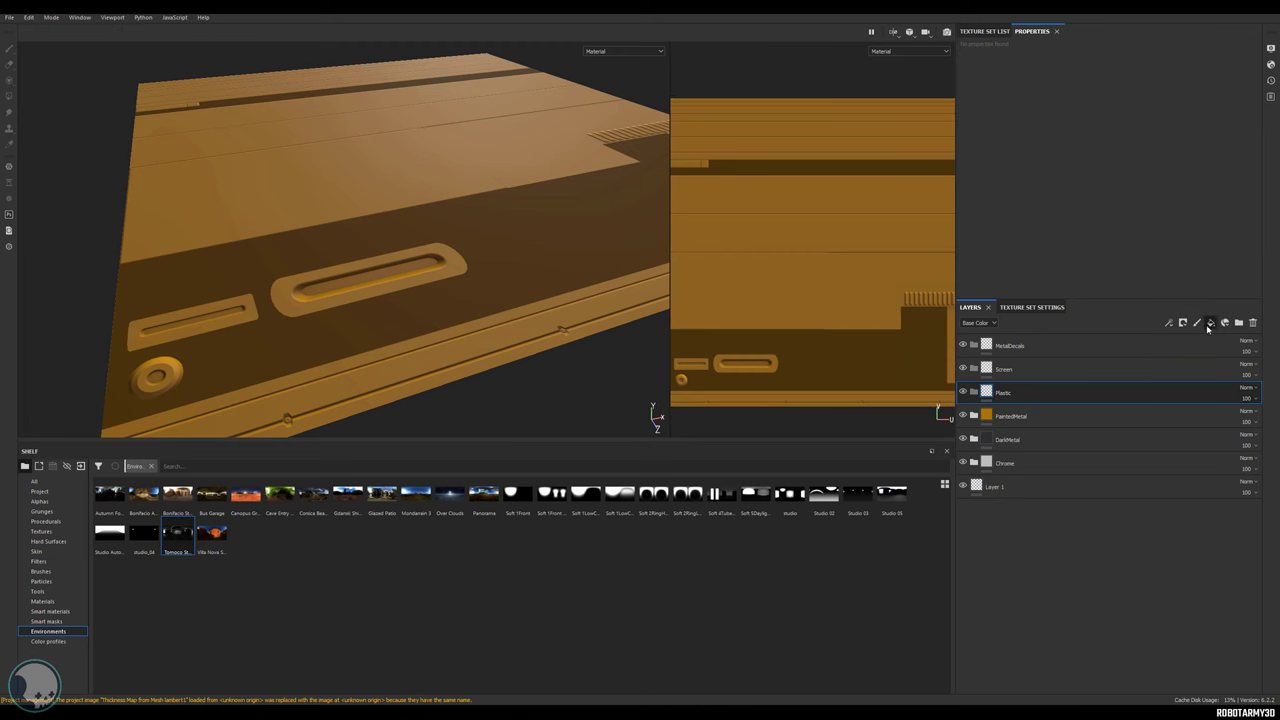
click(1211, 324)
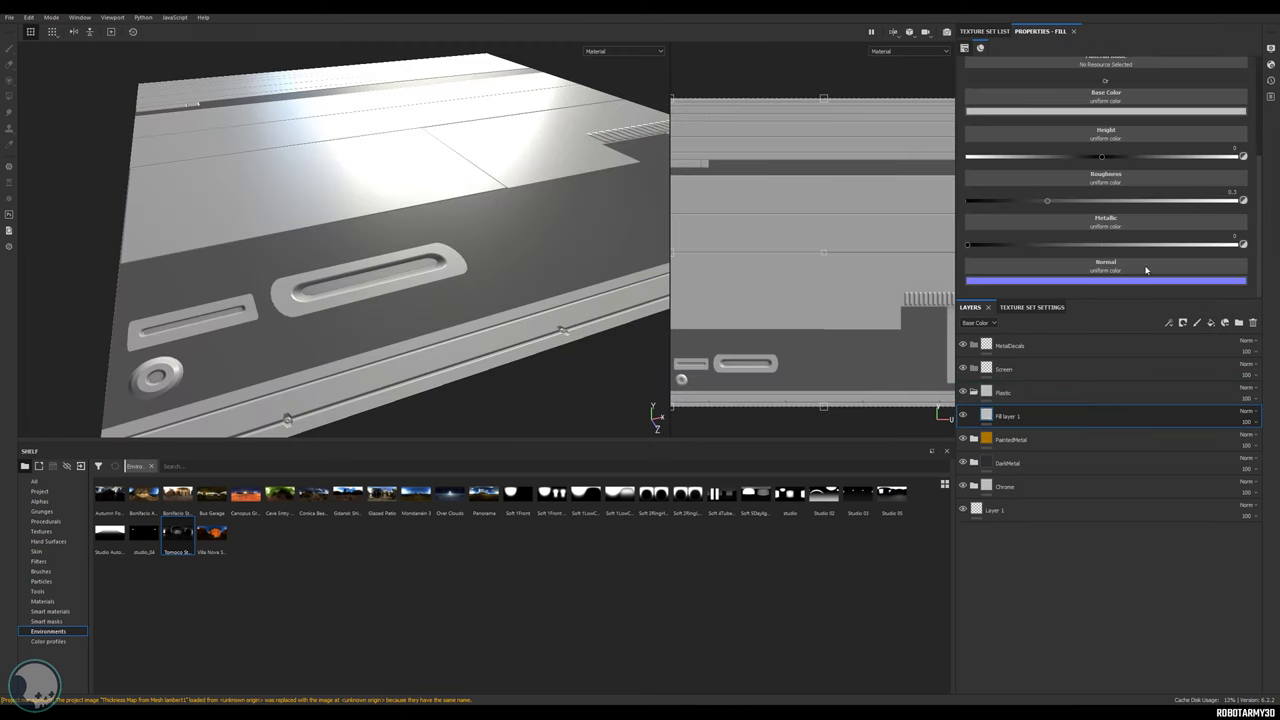
drag(1057, 198, 1141, 204)
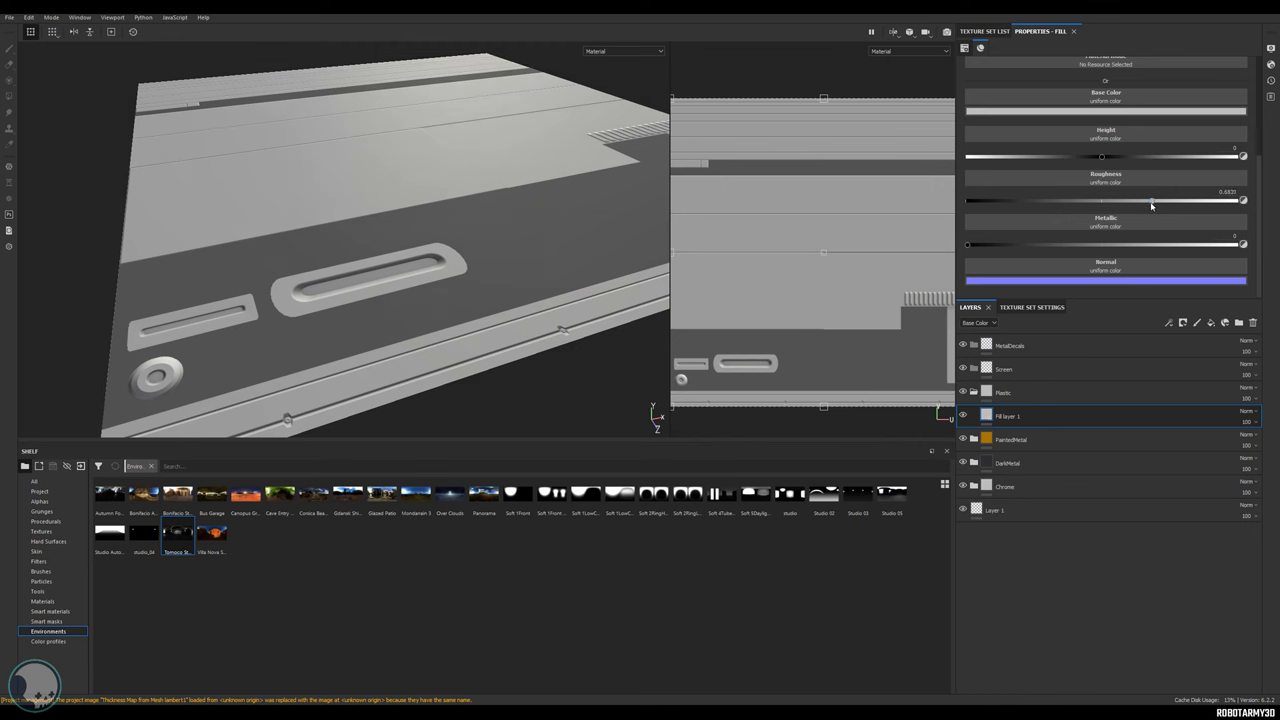
Give the plastic fill layer a very dark green base color and set its roughness to 0.75.
click(1130, 111)
drag(1142, 180, 1114, 217)
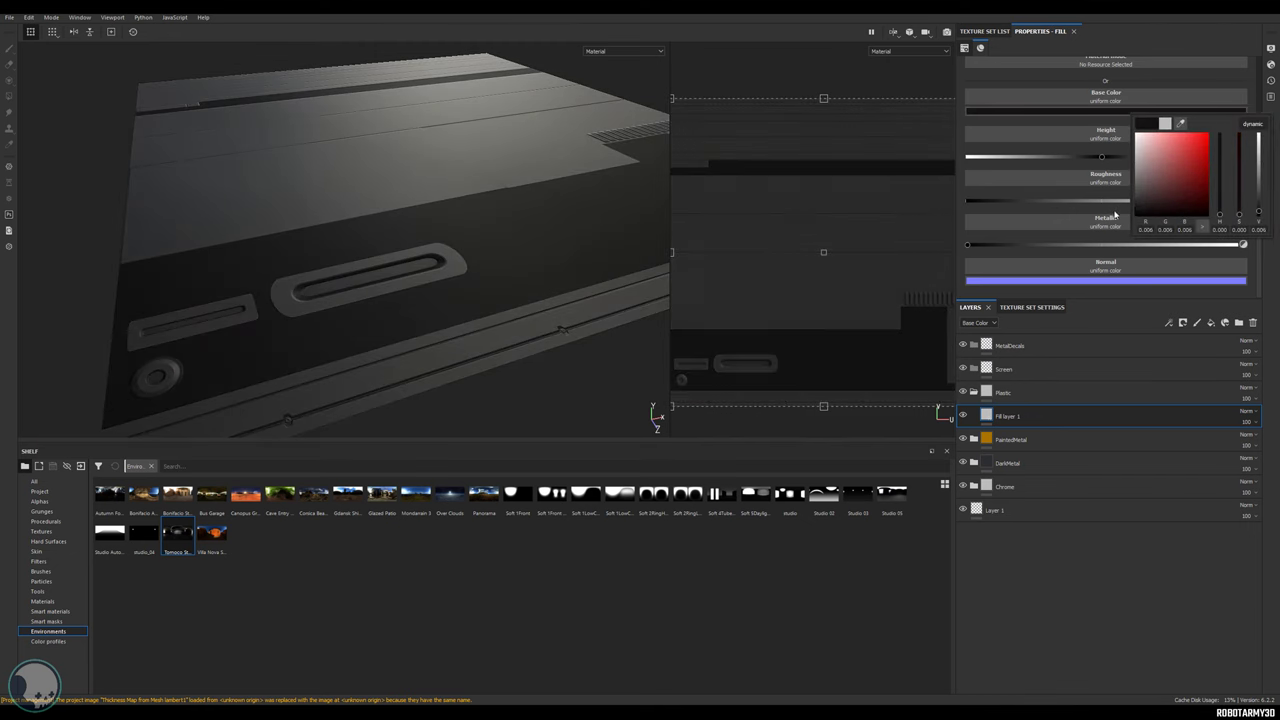
click(1221, 185)
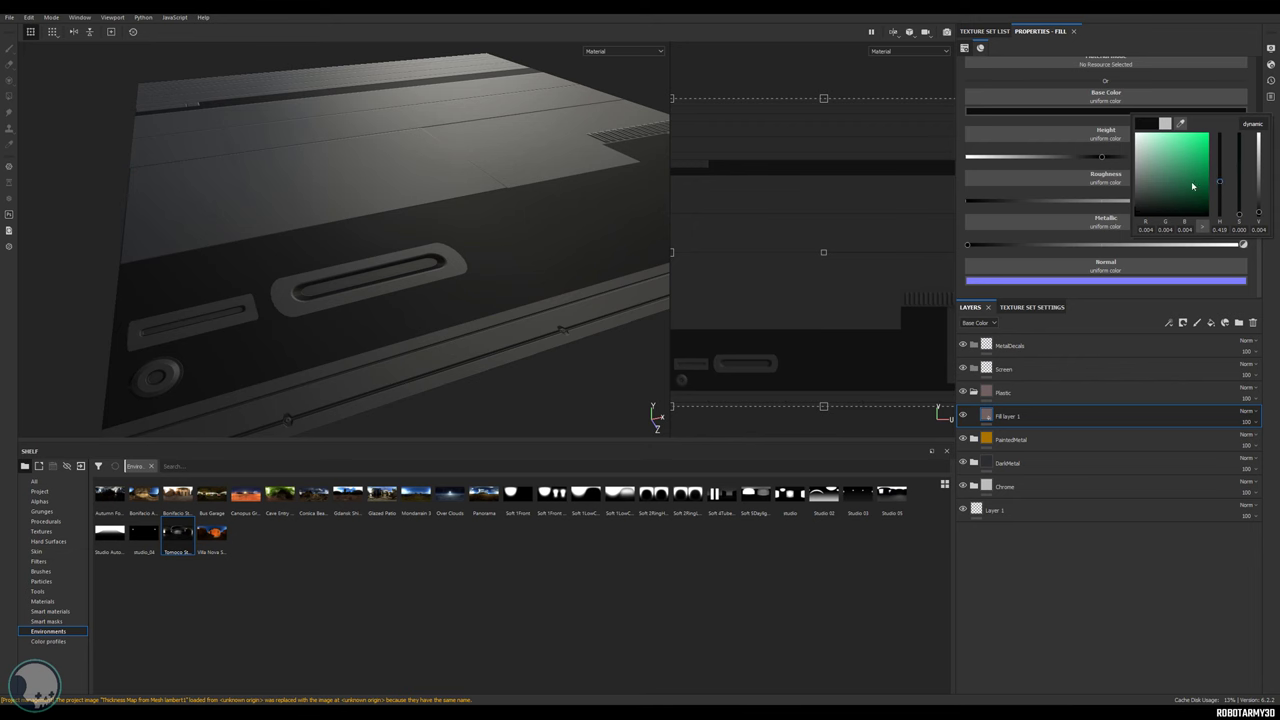
drag(1192, 186, 1147, 201)
mouse_move(1116, 201)
mouse_down()
mouse_move(1220, 202)
mouse_move(1134, 204)
mouse_move(1170, 202)
mouse_up()
alt+drag(537, 216, 650, 120)
Rename the plastic fill layer PlasticBase and collapse the material folders.
double_click(1008, 416)
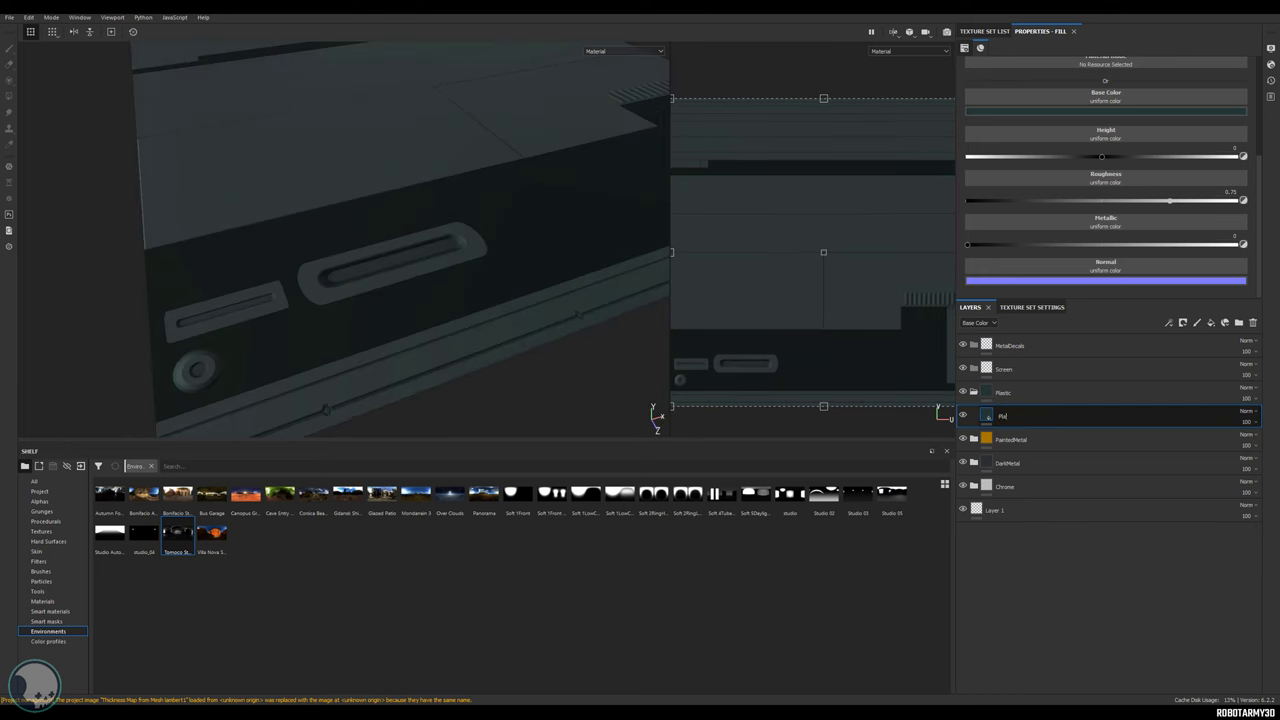
key(Return)
double_click(1014, 418)
key(Return)
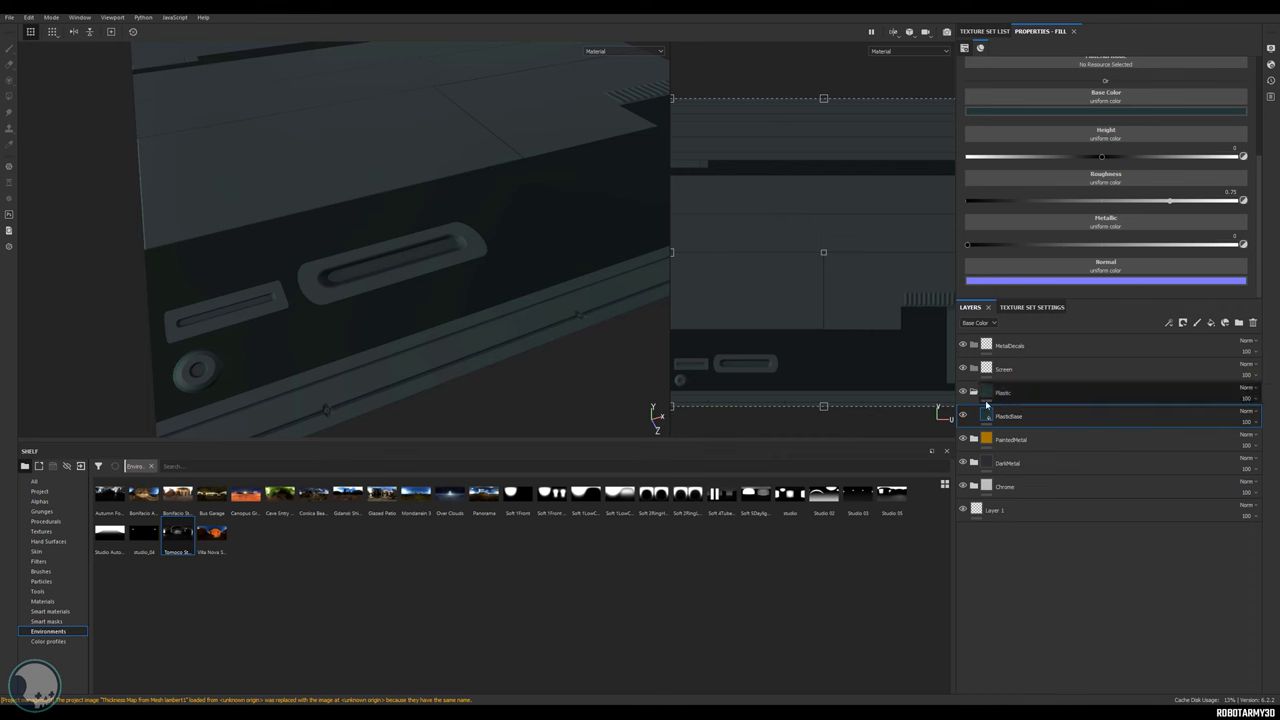
click(974, 393)
click(973, 416)
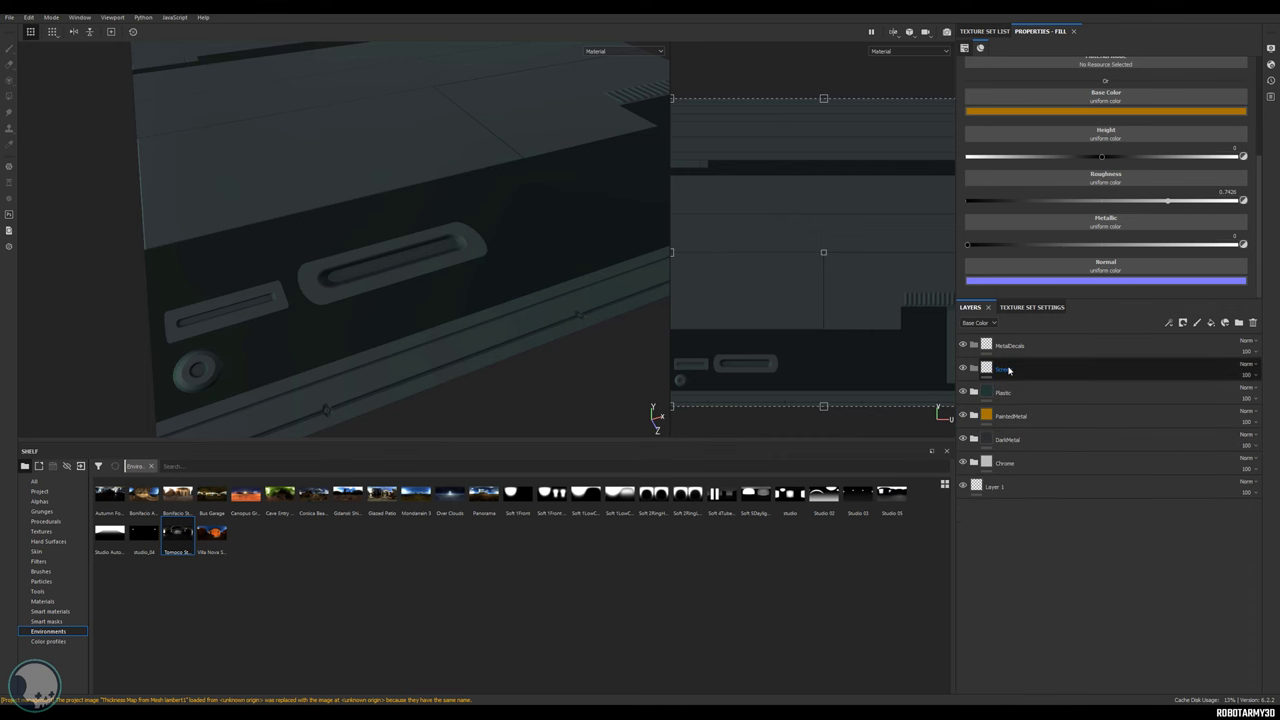
Add a fill layer, move it into the Screen folder and name it ScreenBase.
click(1009, 370)
click(1211, 322)
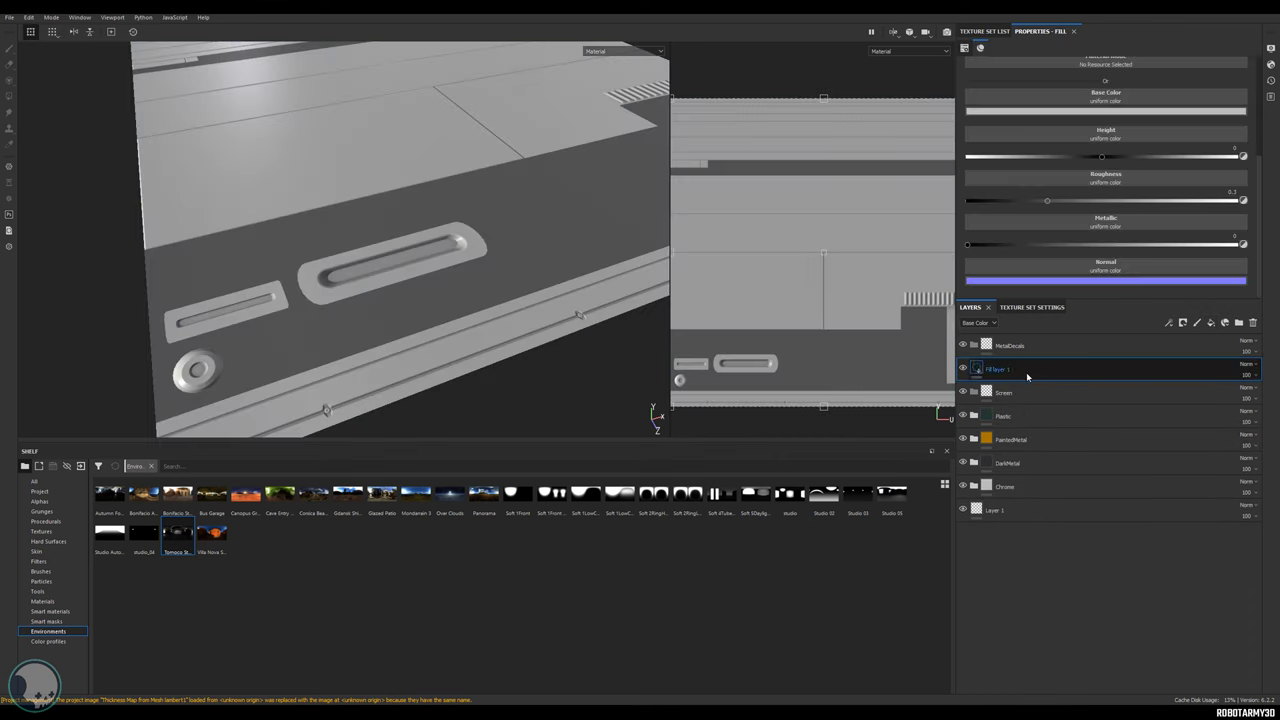
drag(1027, 376, 1017, 398)
double_click(1013, 394)
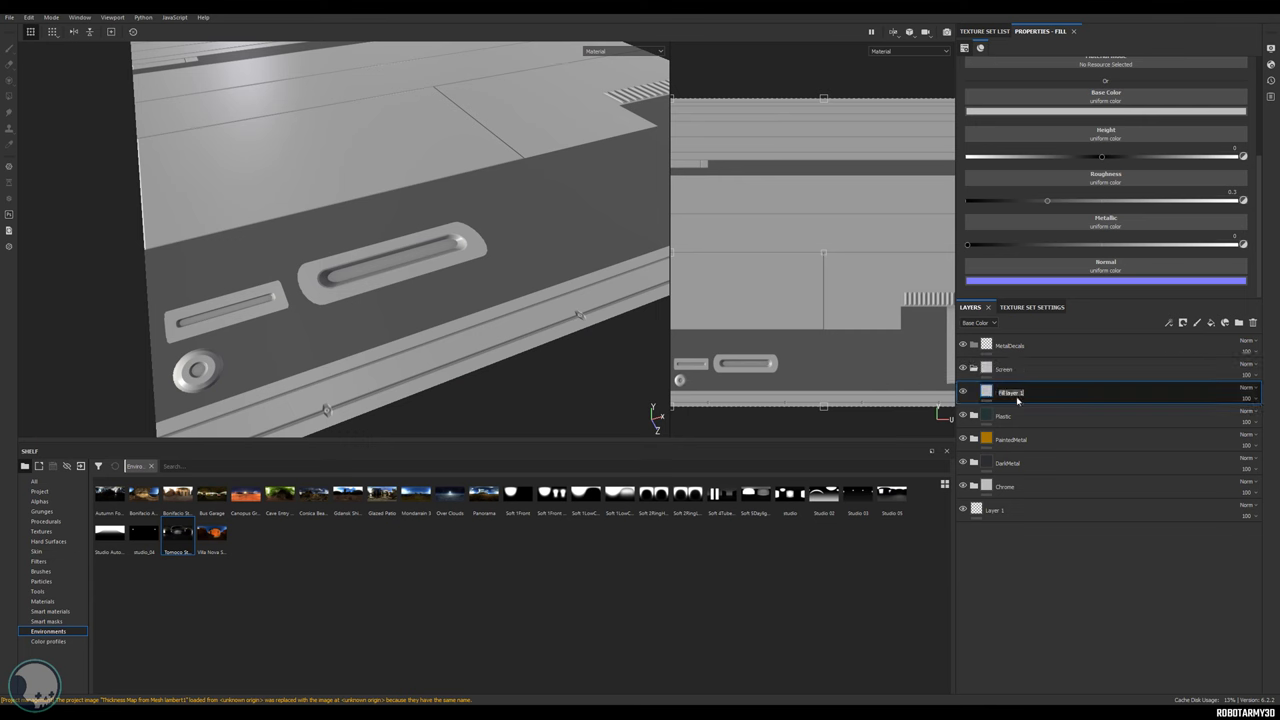
text(ScreenBAse)
key(BackSpace)
key(BackSpace)
key(BackSpace)
text(ase)
key(Return)
Set ScreenBase's base color to a near-black grey of 0.007 and lower its roughness to about 0.046.
click(1091, 111)
drag(1117, 188, 1048, 487)
click(1052, 110)
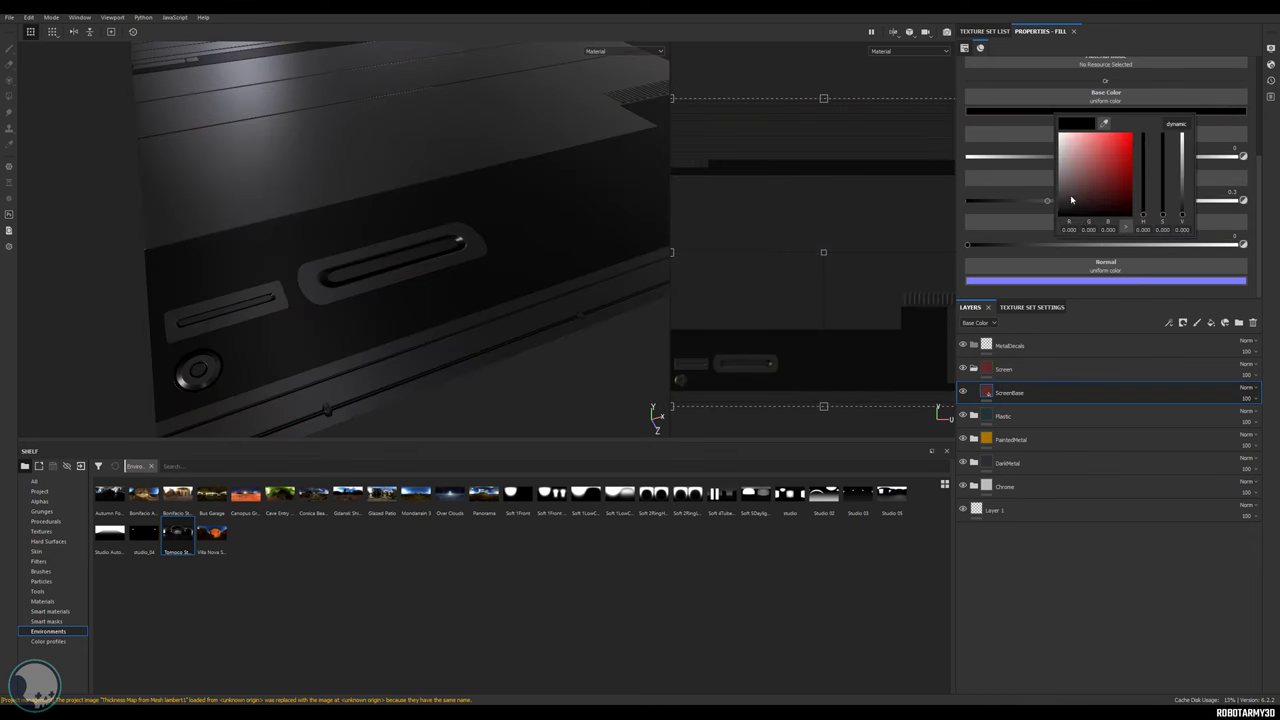
click(1058, 213)
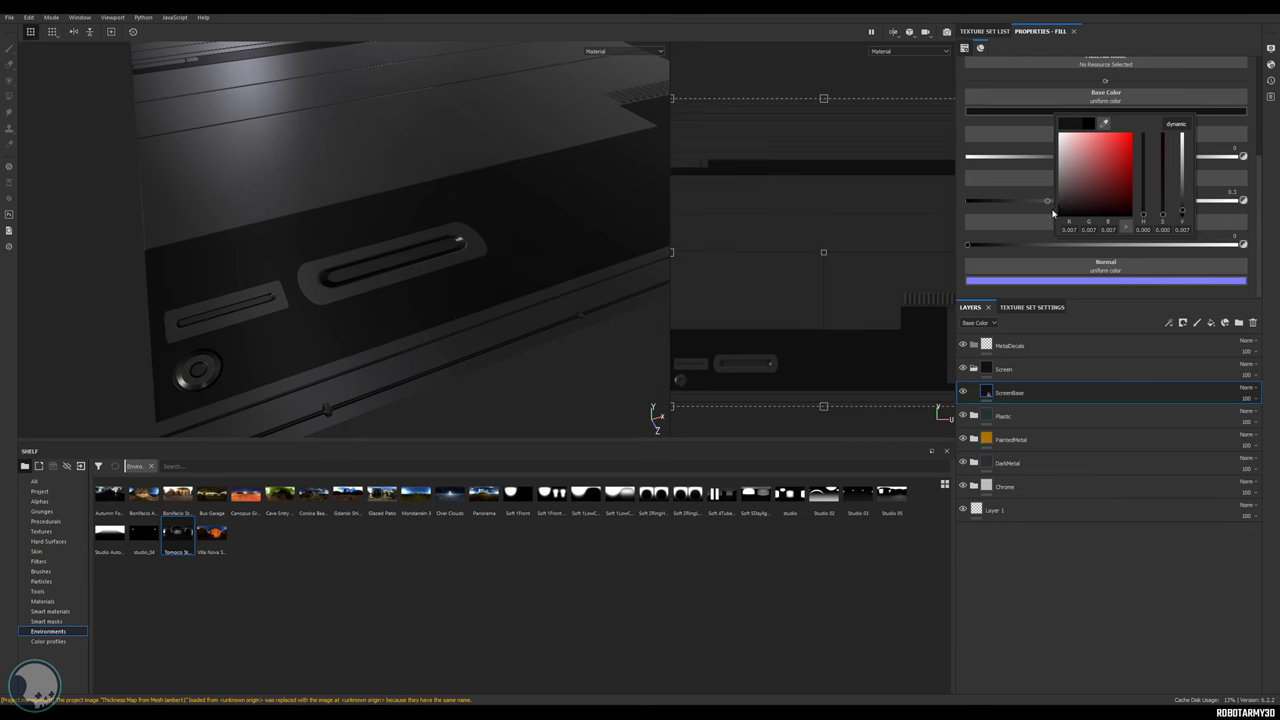
drag(1048, 201, 980, 201)
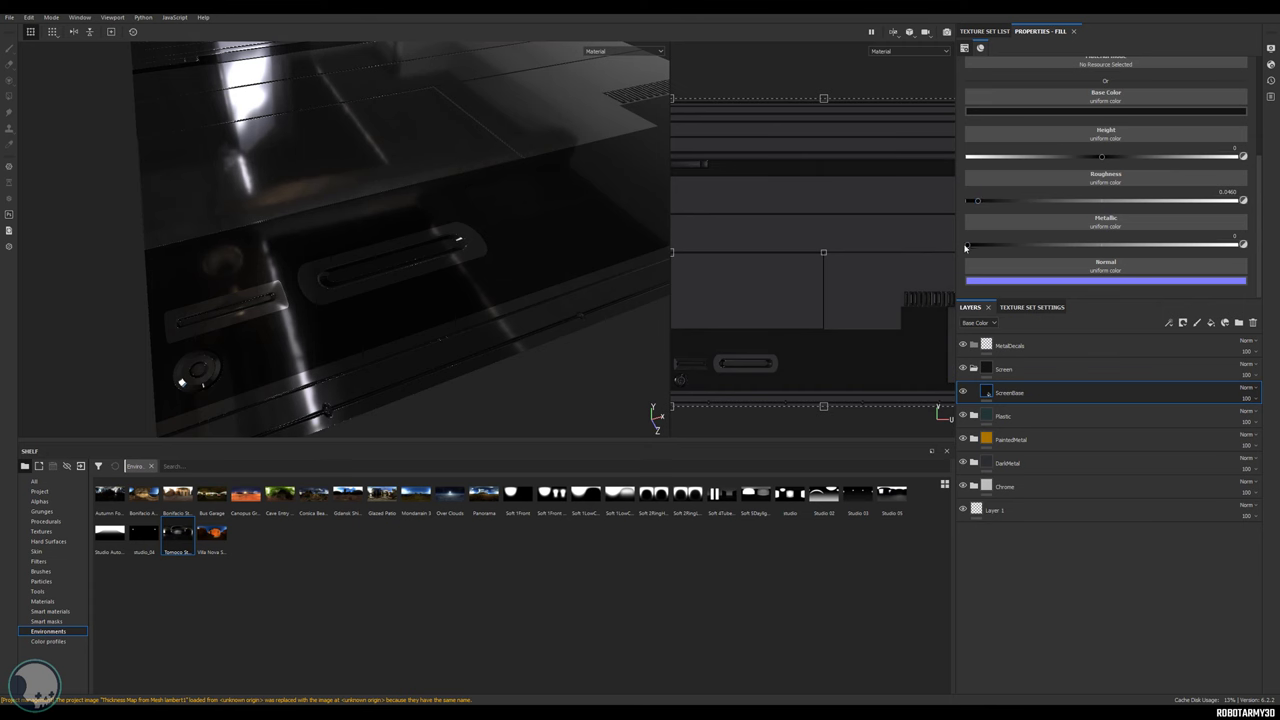
Collapse the Screen folder, add a fill layer named MetalDecals_Base and move it into the MetalDecals folder.
drag(1007, 391, 1008, 353)
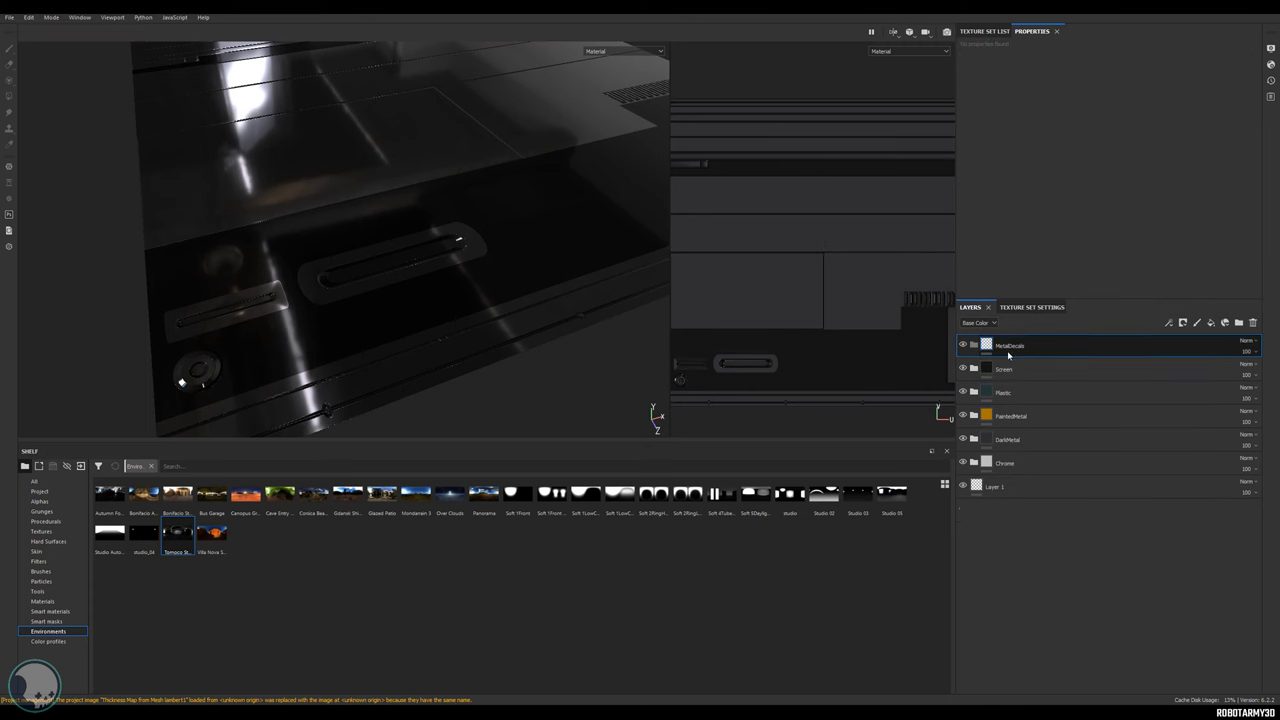
click(1211, 323)
double_click(1010, 371)
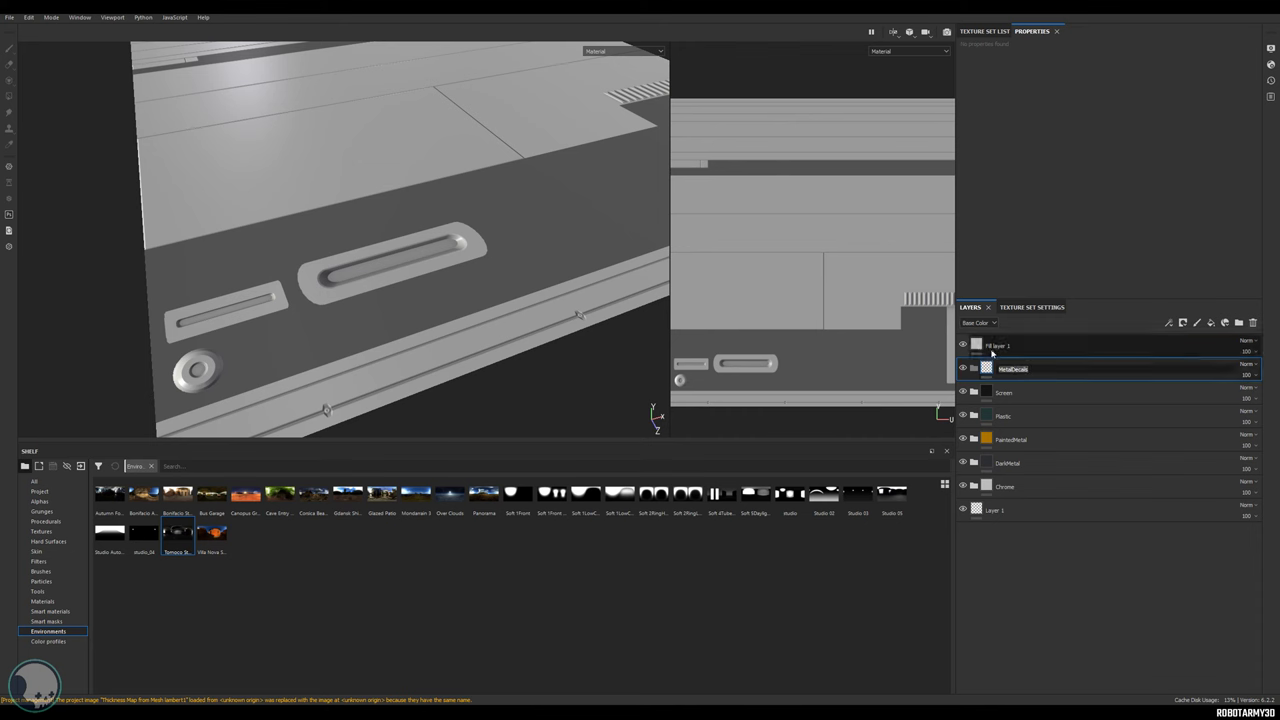
double_click(993, 347)
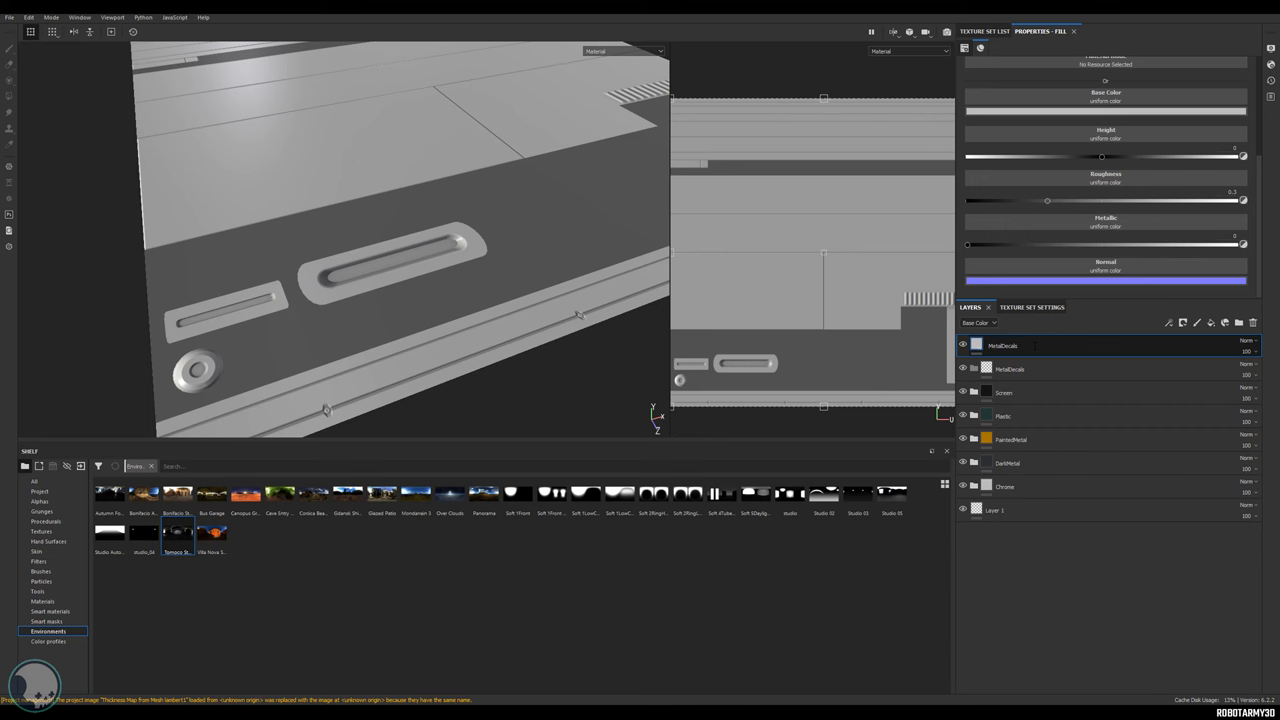
text(MetalDecals_Base)
key(Return)
drag(1020, 346, 1017, 372)
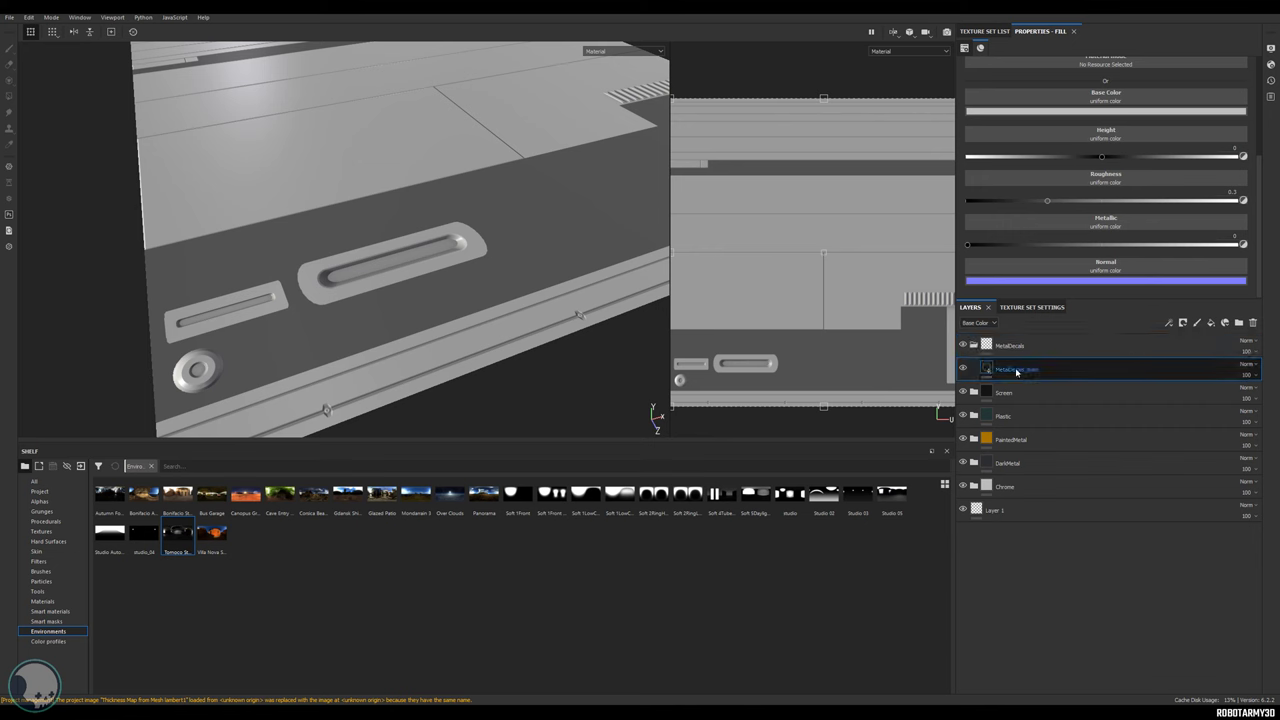
Set MetalDecals_Base's base color to a mid grey of 0.206, lower its roughness to about 0.22 and collapse the folder.
click(1120, 111)
click(1118, 176)
drag(1117, 176, 1110, 178)
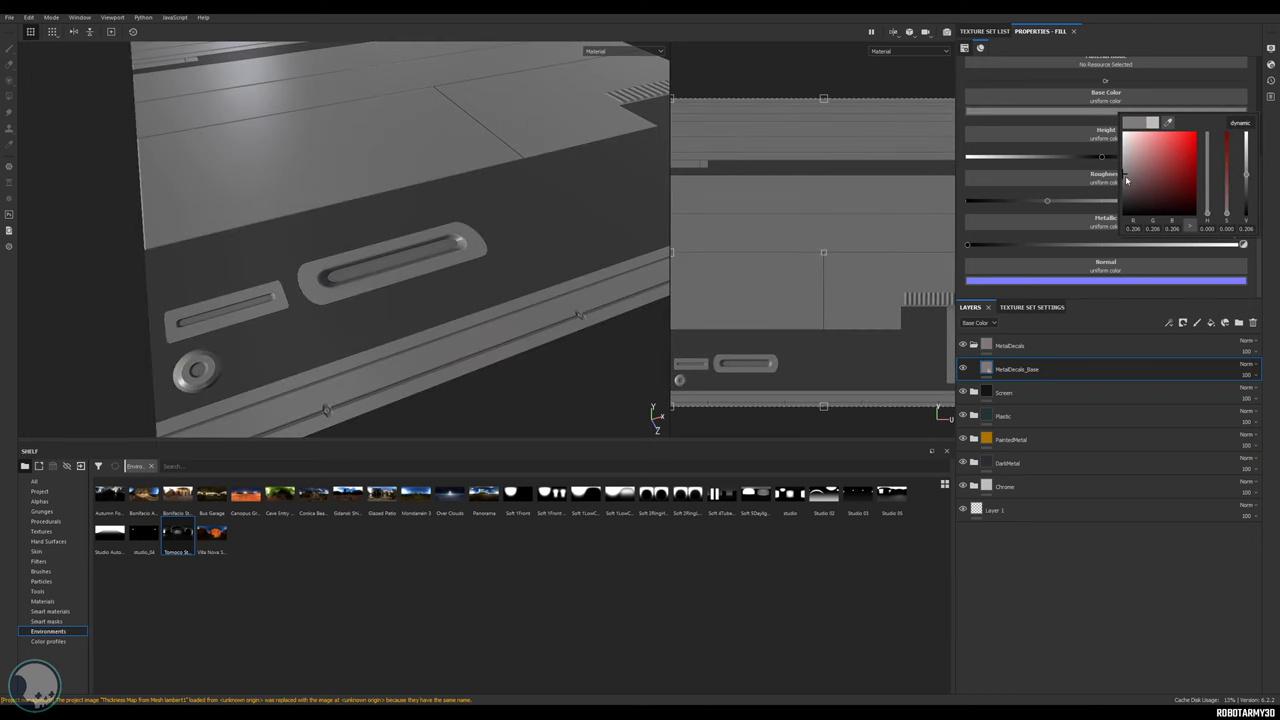
click(1101, 157)
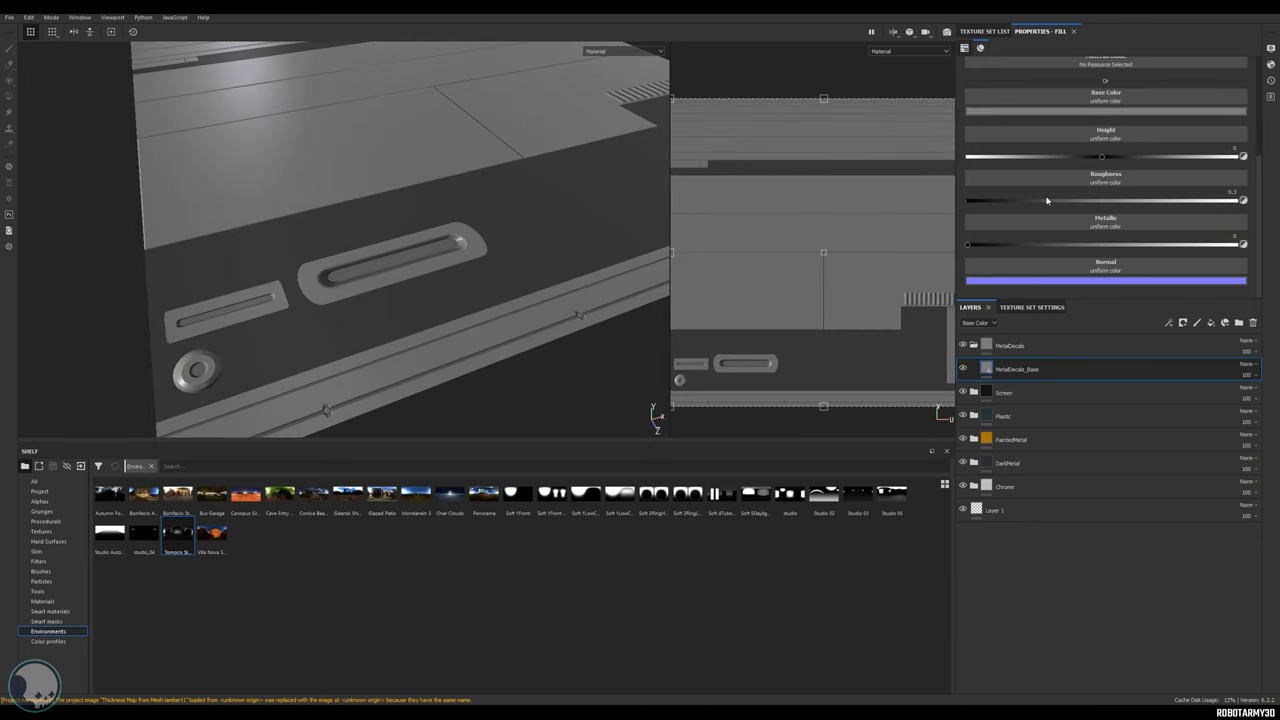
drag(1048, 204, 1027, 204)
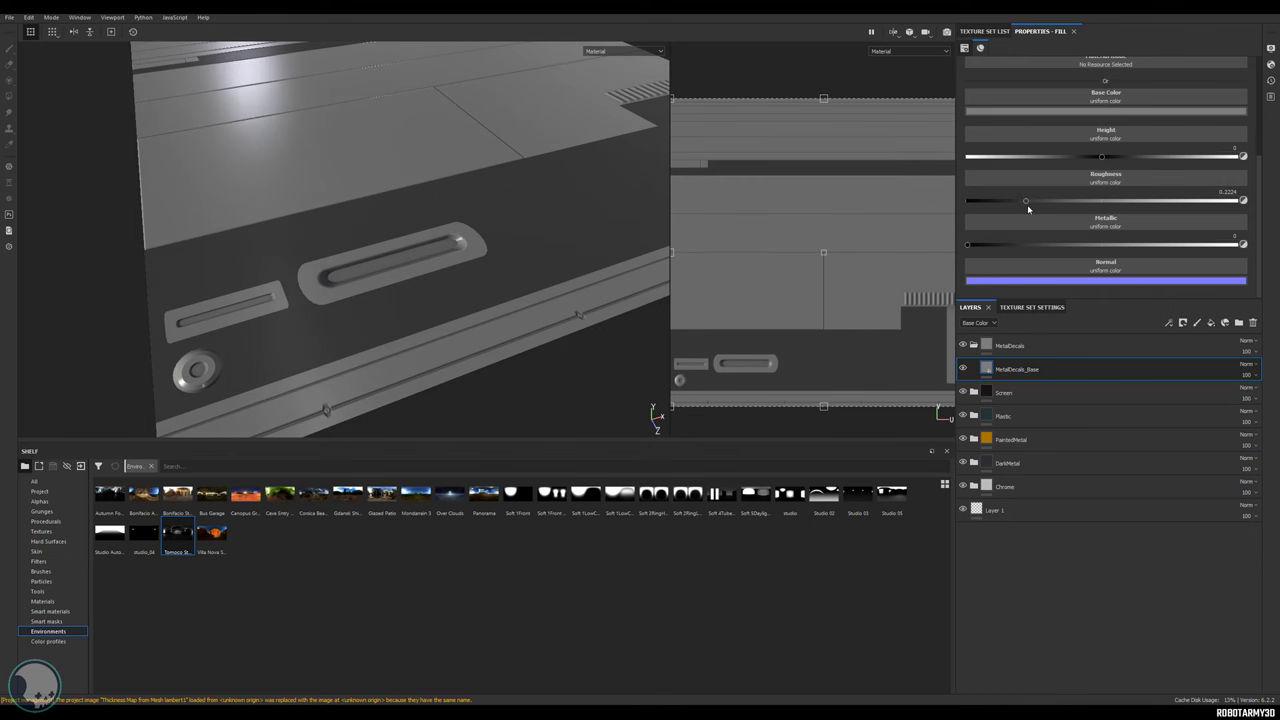
click(973, 345)
Display the baked ID mesh map in the viewports and examine the color regions across the trim sheet.
scroll(573, 209, up, 2)
scroll(573, 200, down, 4)
alt+drag(571, 154, 546, 121)
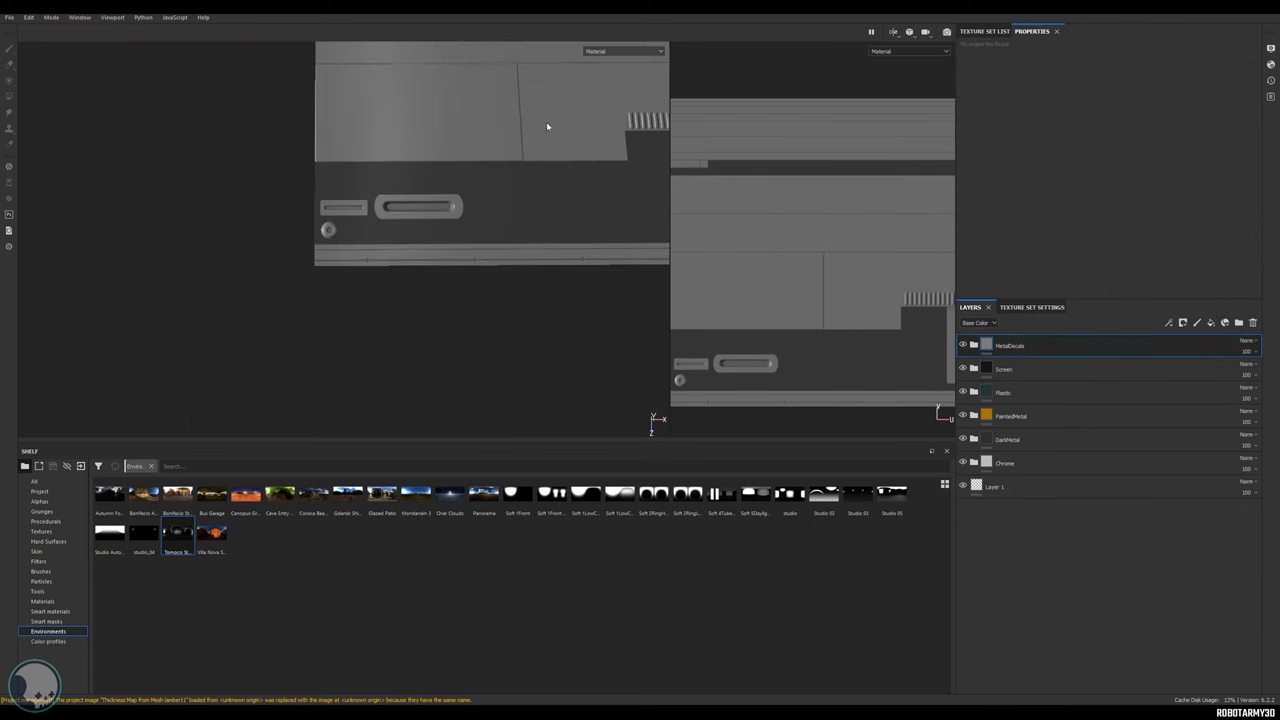
alt+middle_drag(546, 121, 524, 260)
alt+drag(523, 259, 450, 150)
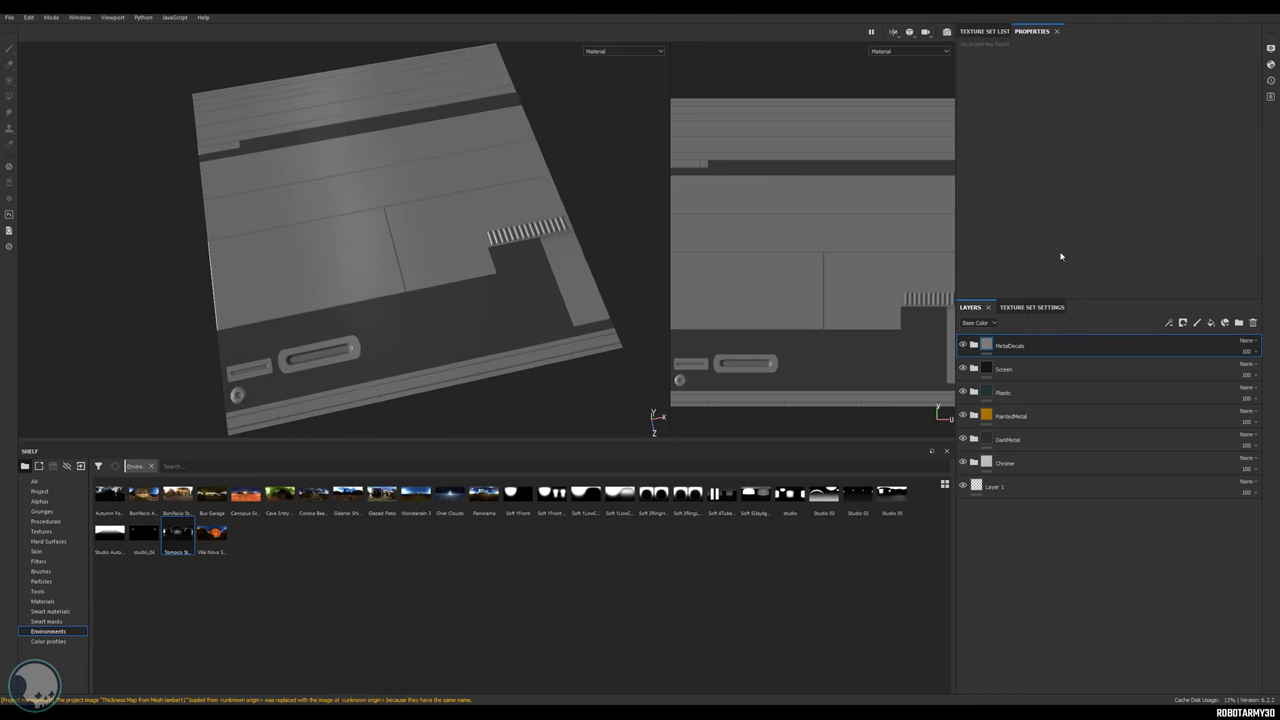
click(1025, 309)
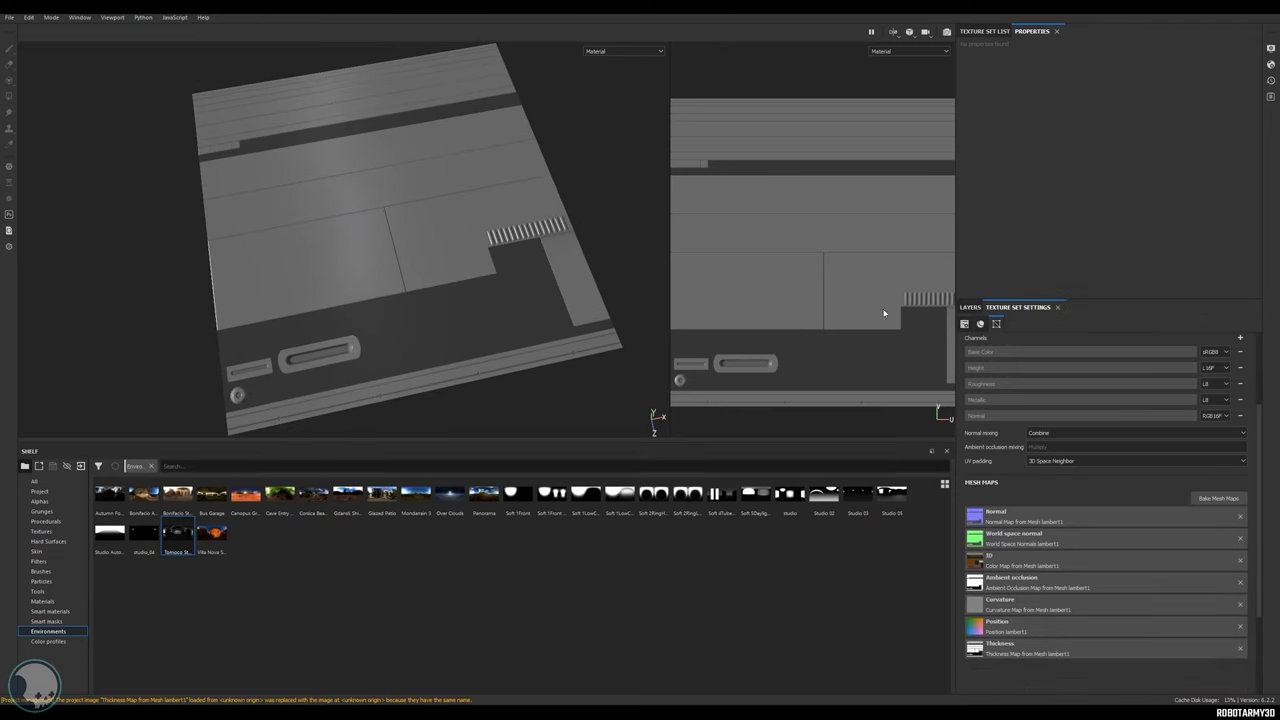
click(620, 51)
scroll(614, 117, down, 2)
click(605, 109)
alt+drag(462, 190, 398, 144)
alt+middle_drag(398, 144, 384, 167)
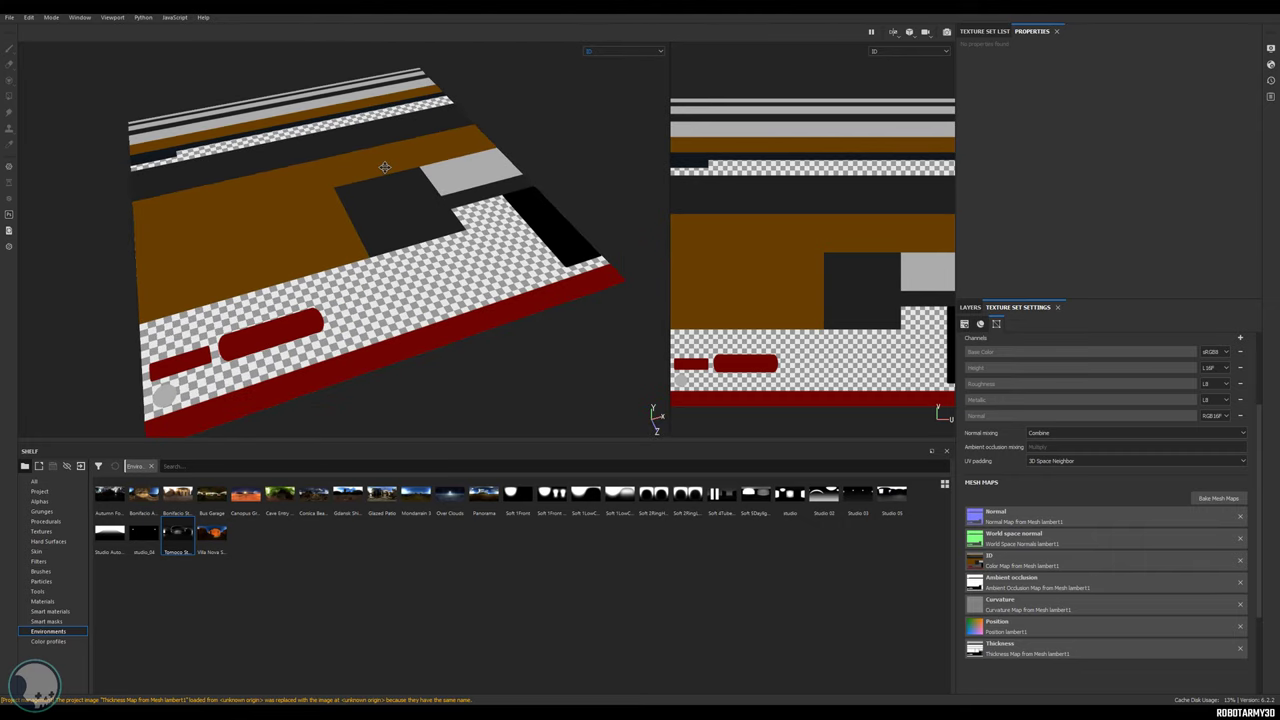
alt+drag(372, 195, 410, 205)
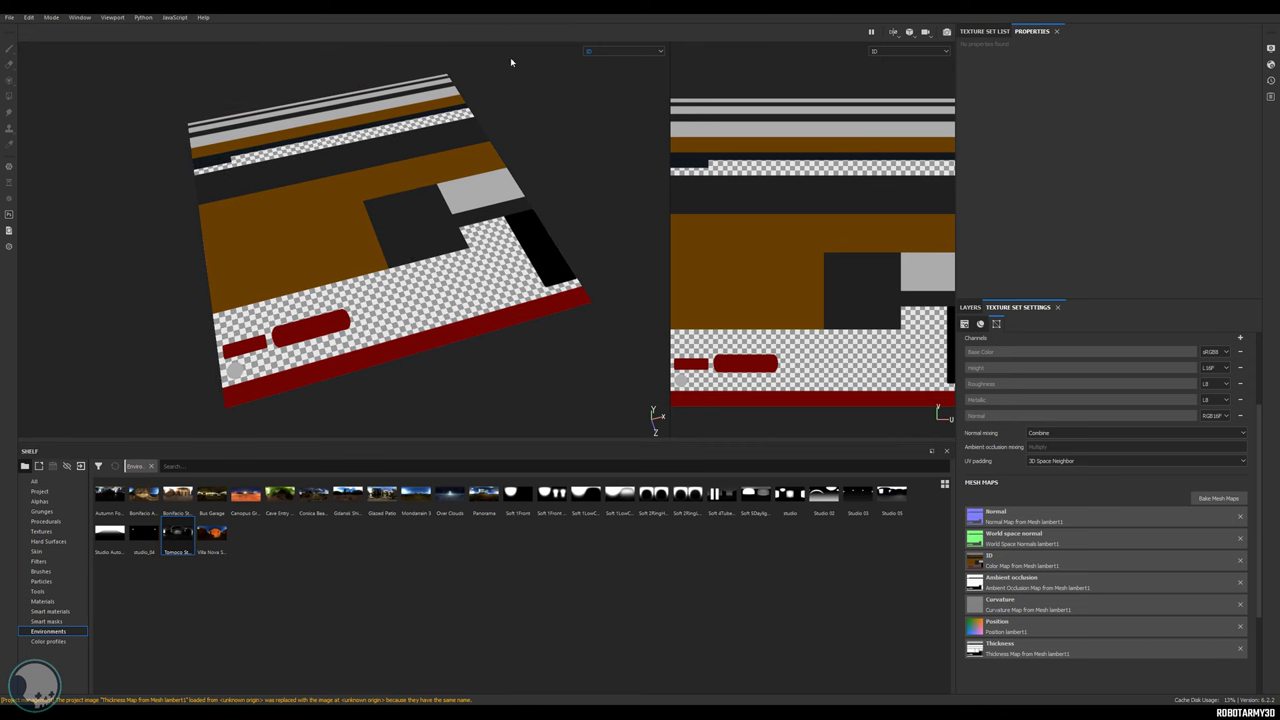
Return to the layer stack and hide all the material folders above Chrome.
click(975, 311)
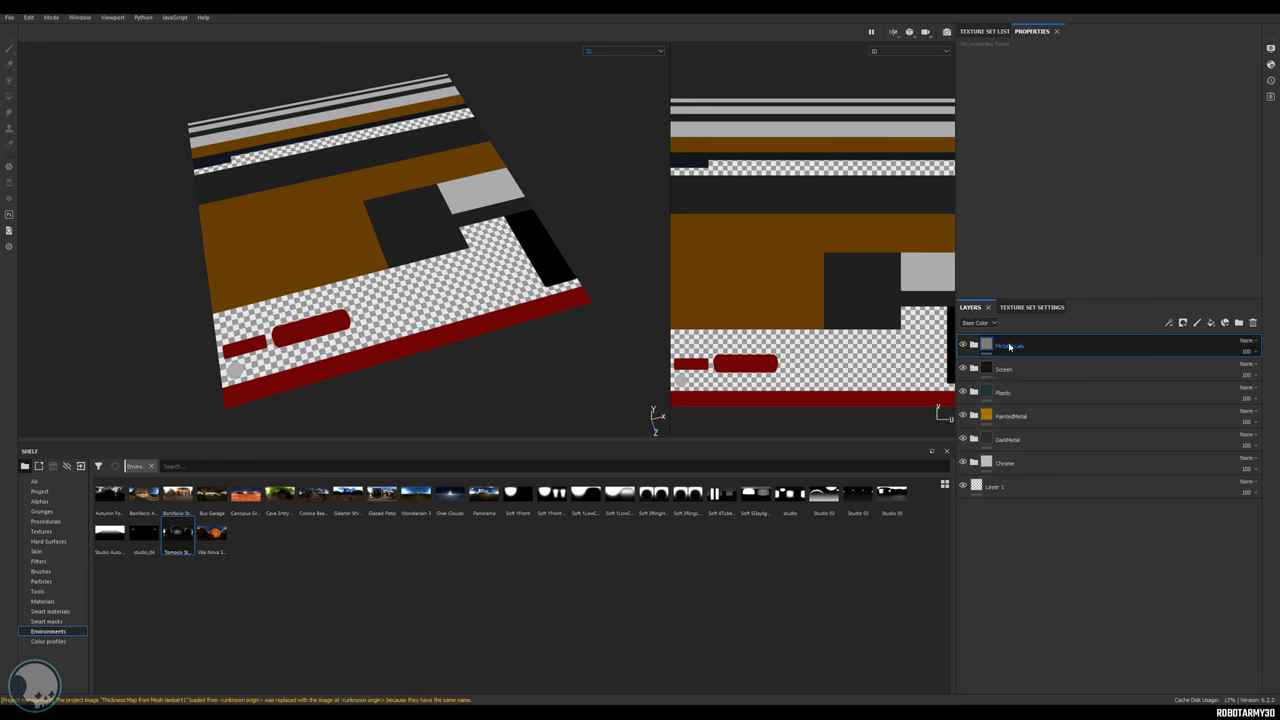
click(973, 415)
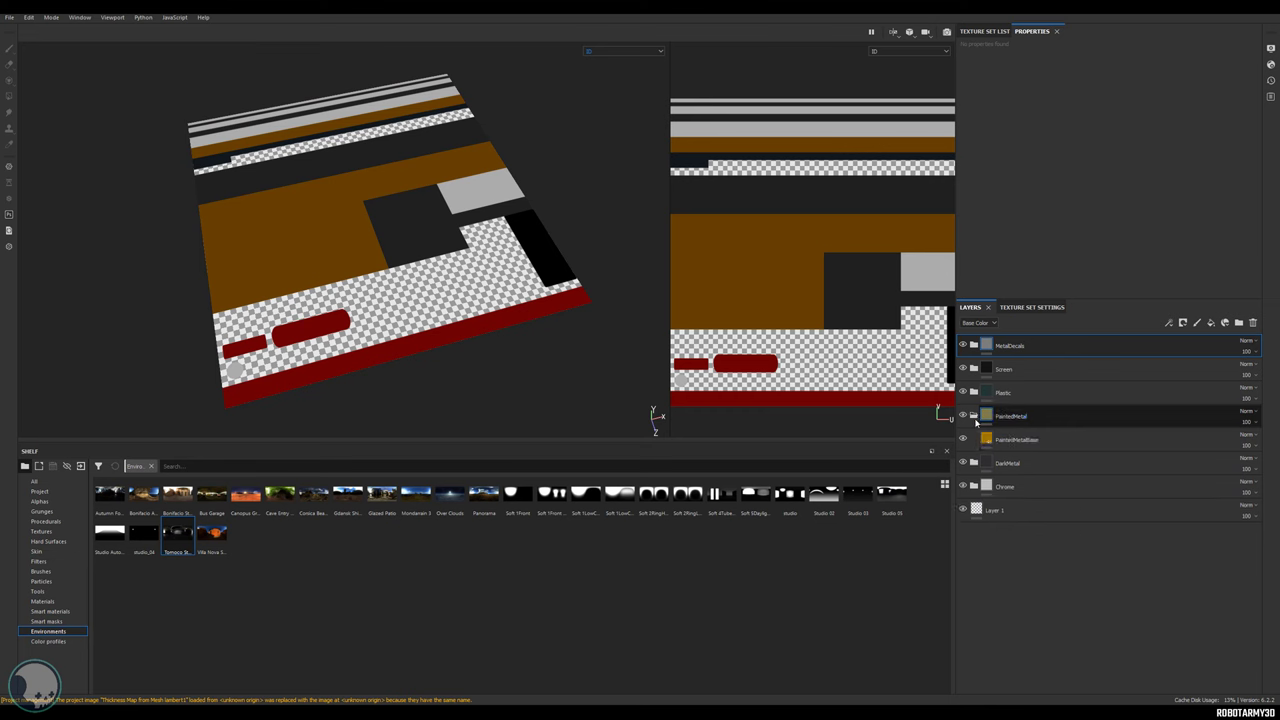
click(975, 415)
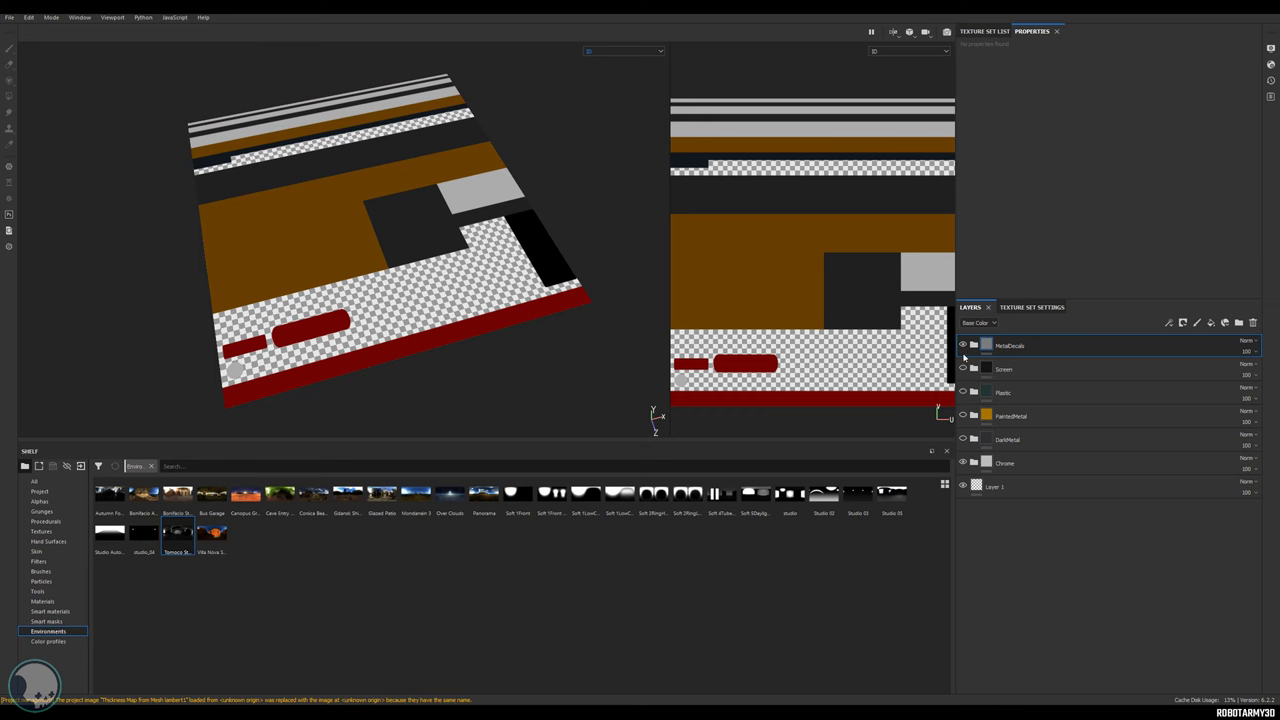
Add a color selection mask to the Chrome folder and pick the light grey ID color (171, 171, 171) for it.
double_click(1010, 465)
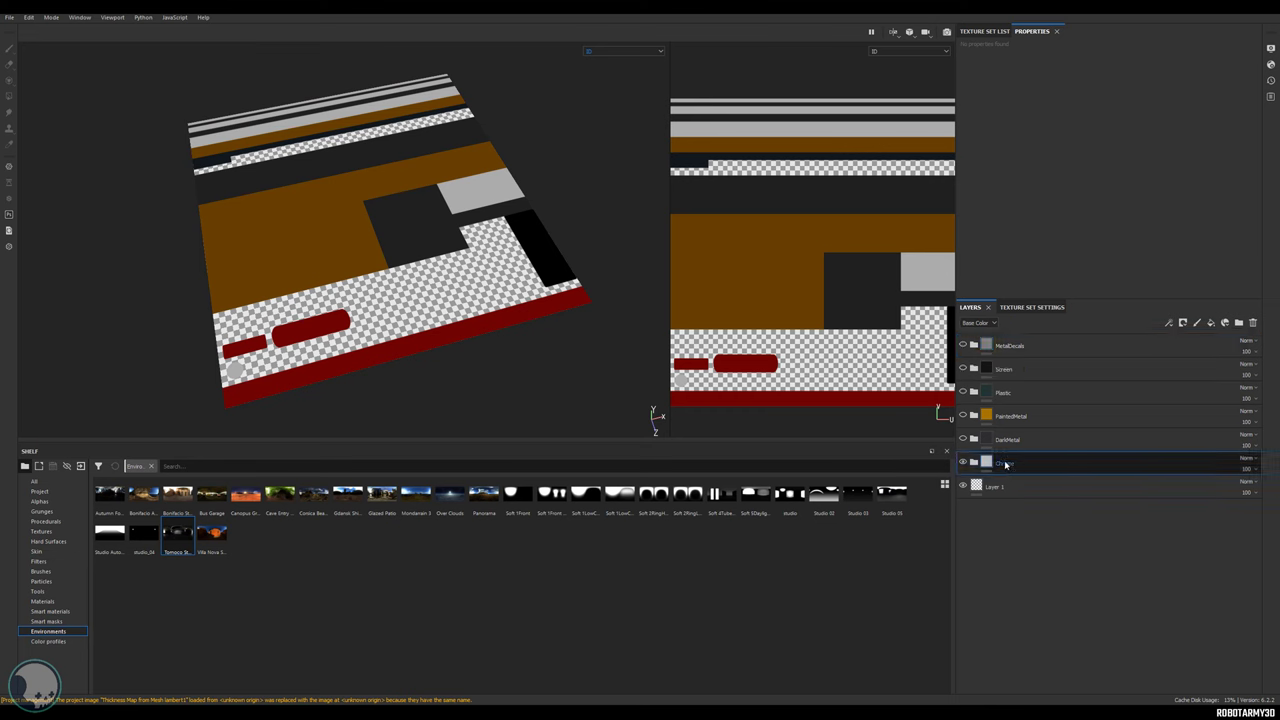
right_click(1006, 464)
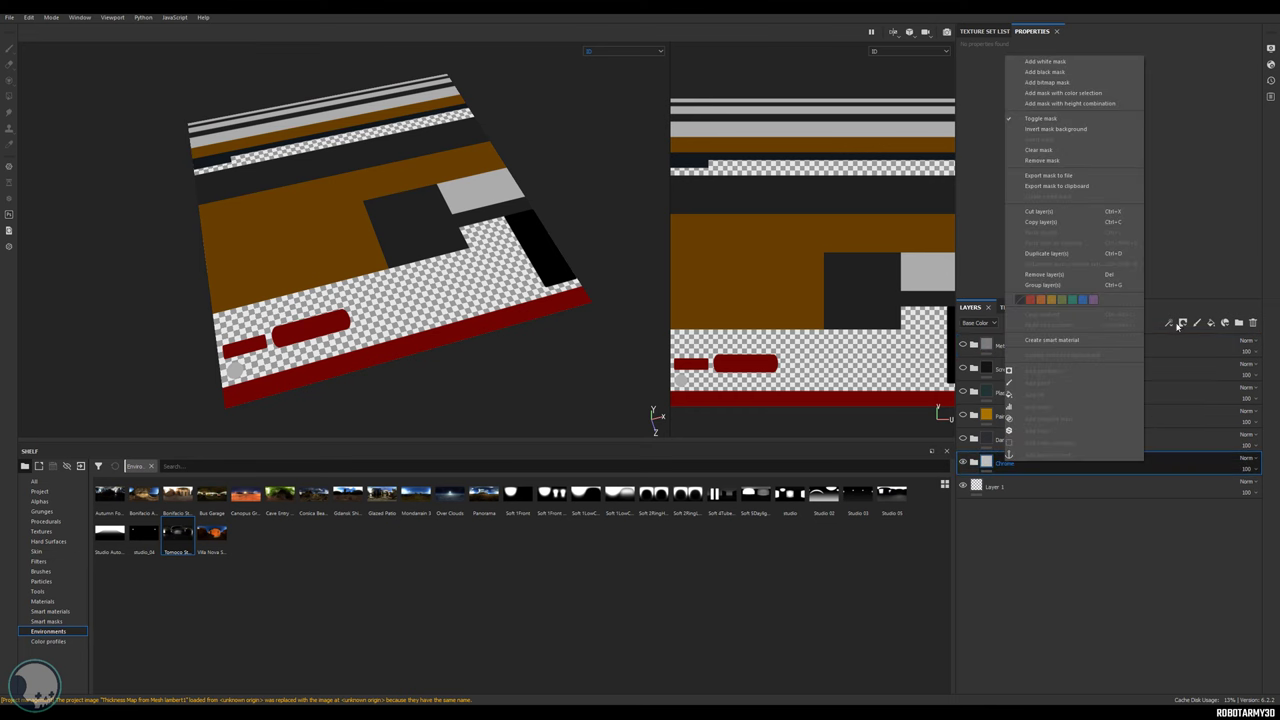
click(1054, 93)
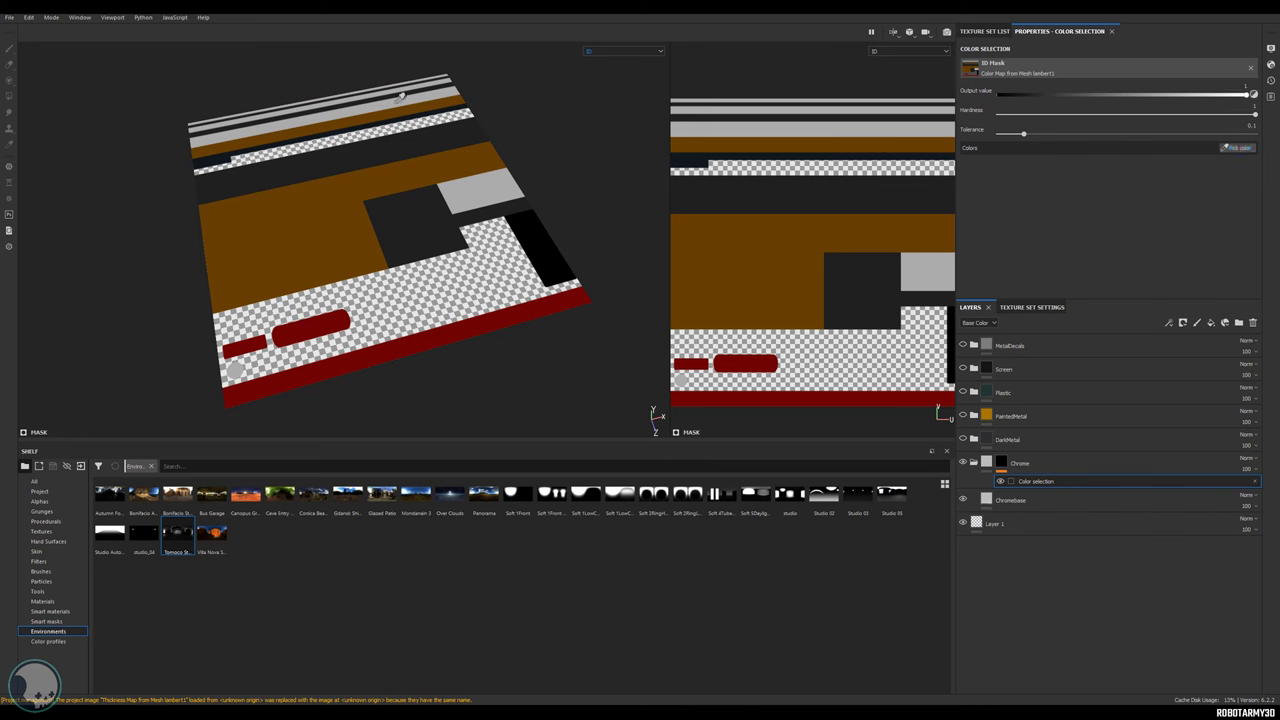
click(405, 104)
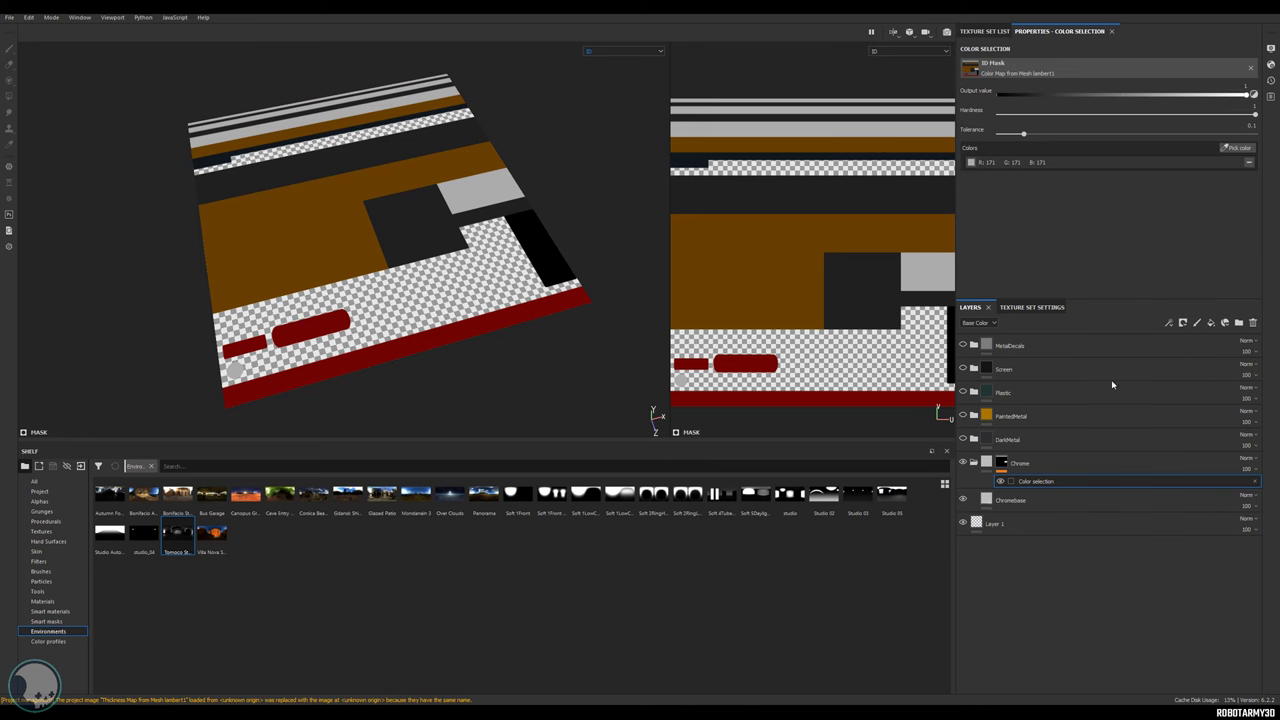
Switch the viewports back to the Material display and check the masked chrome areas.
click(604, 52)
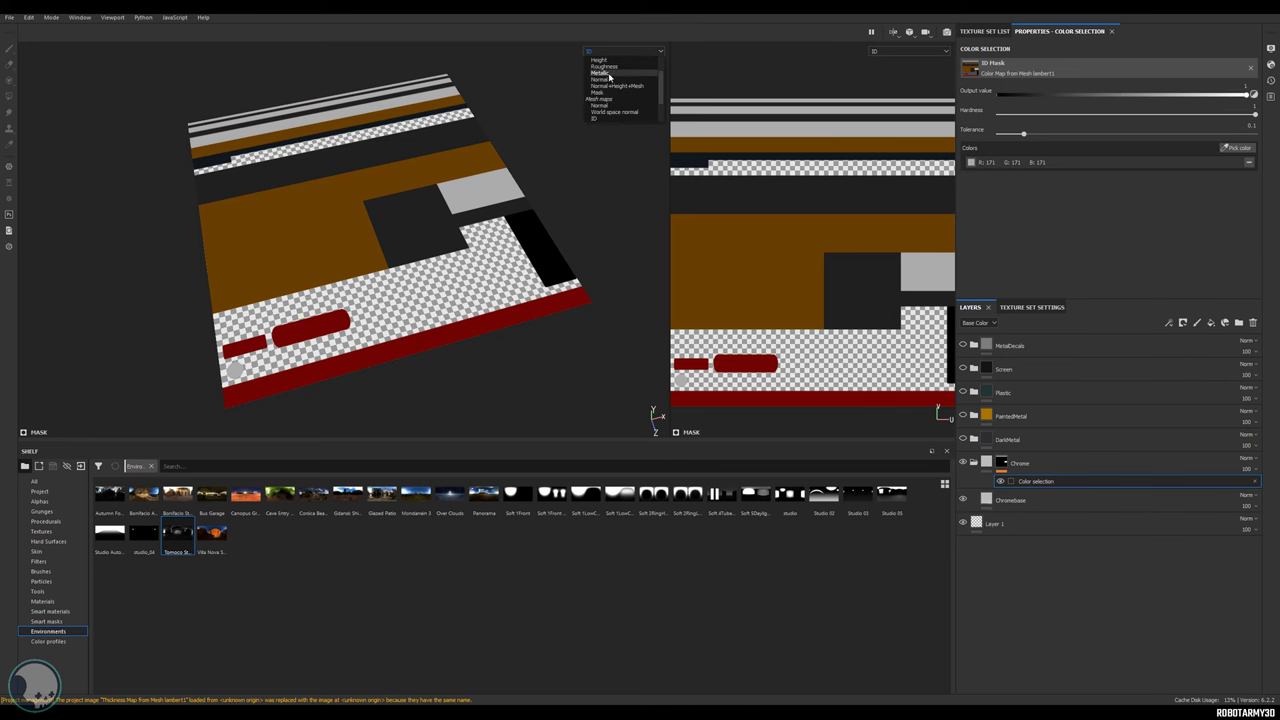
click(603, 66)
alt+drag(600, 71, 553, 257)
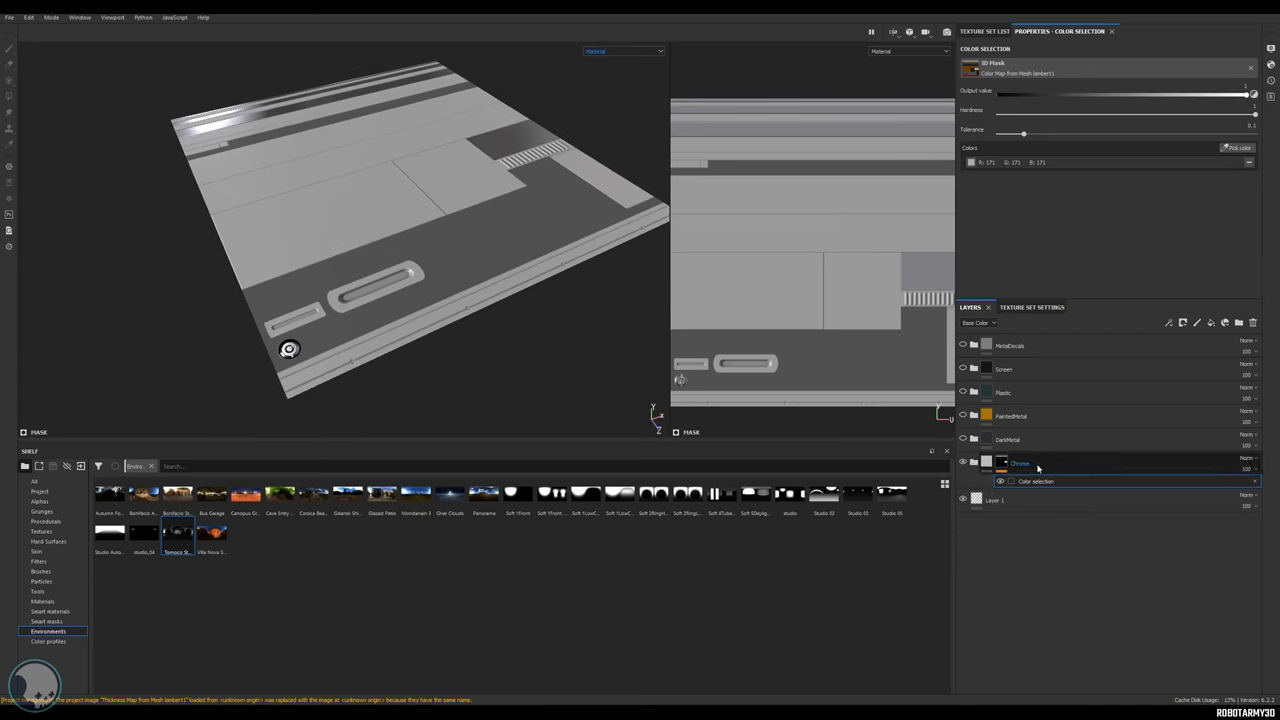
Show the DarkMetal folder, add a color selection mask to it and pick the dark grey ID color (31, 31, 31).
click(974, 440)
click(965, 440)
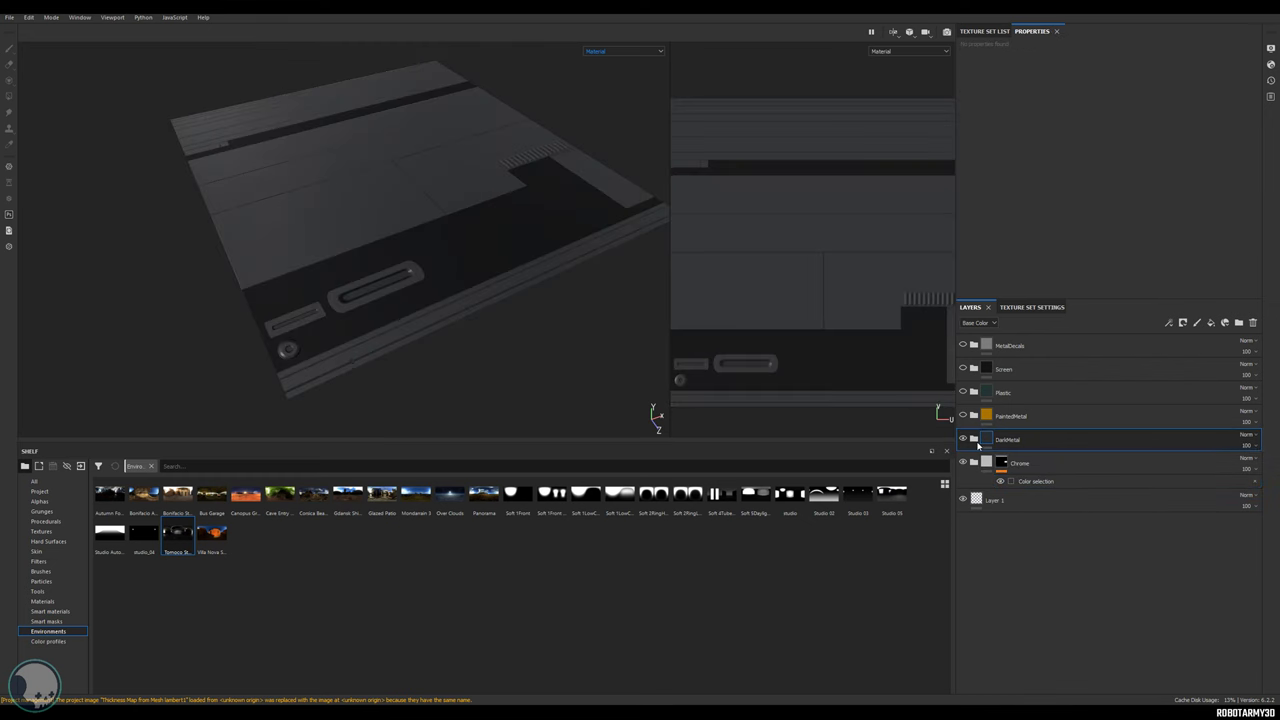
double_click(1009, 441)
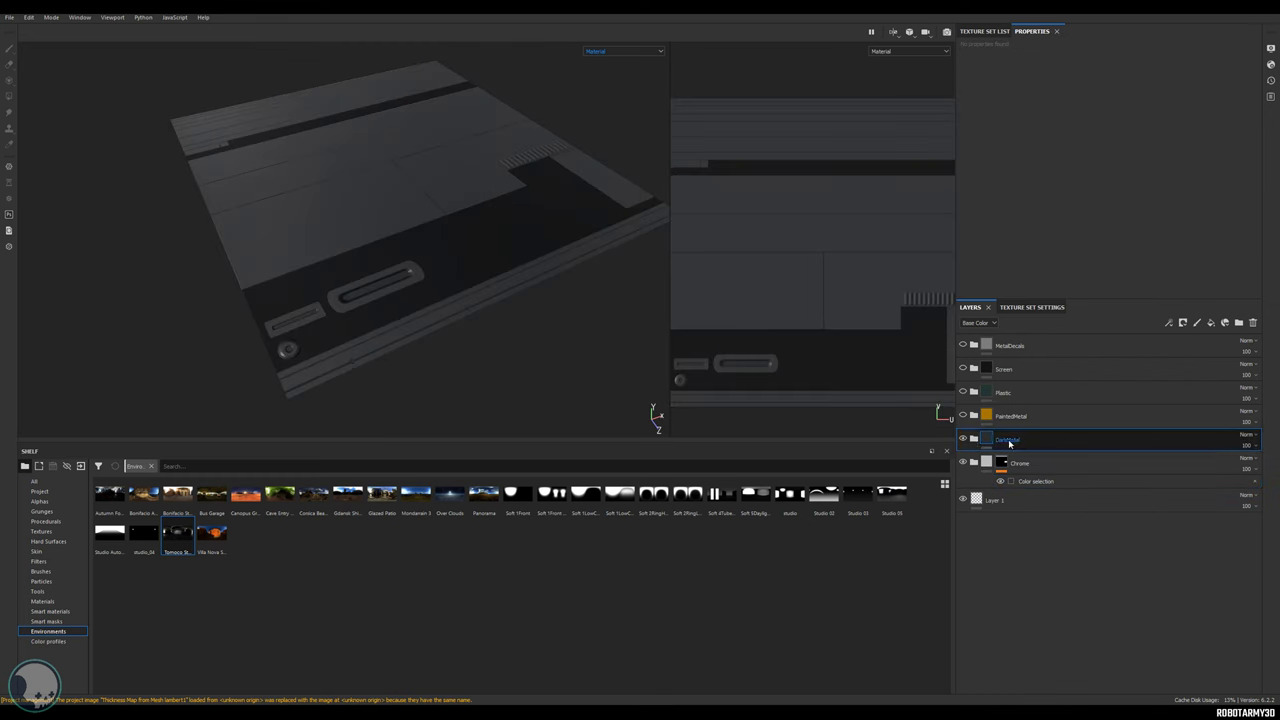
right_click(1009, 443)
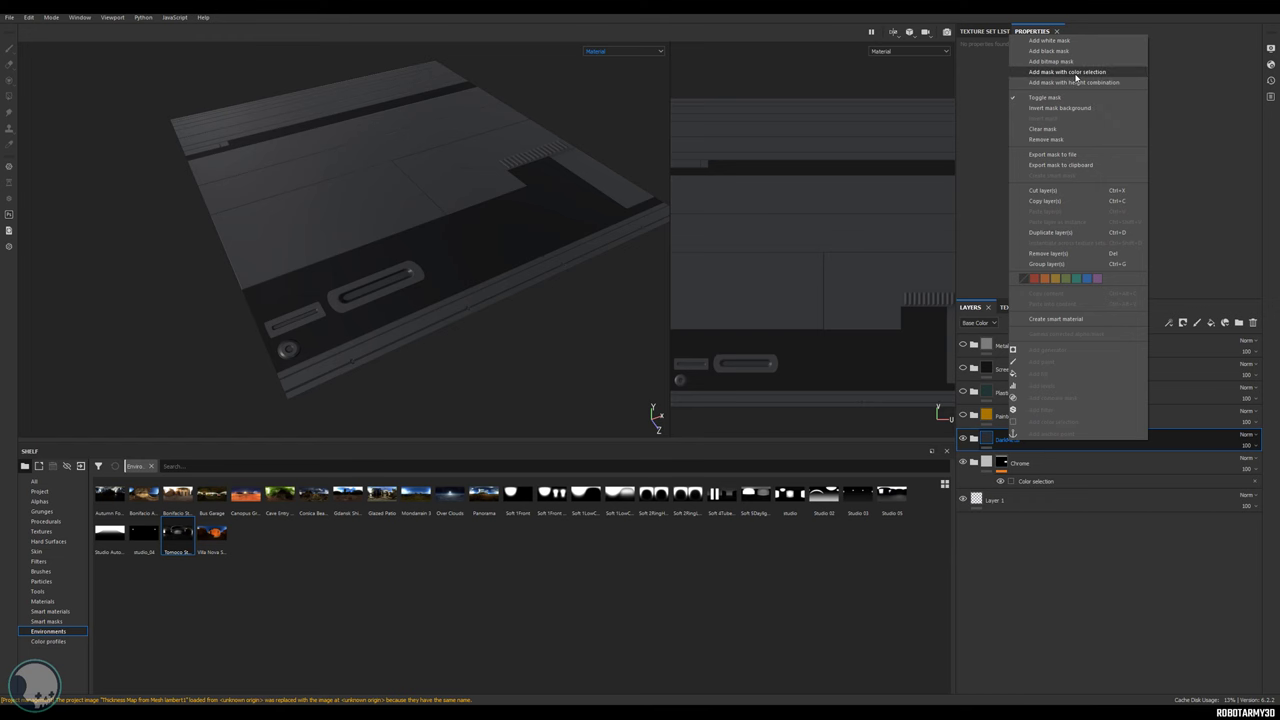
click(1076, 78)
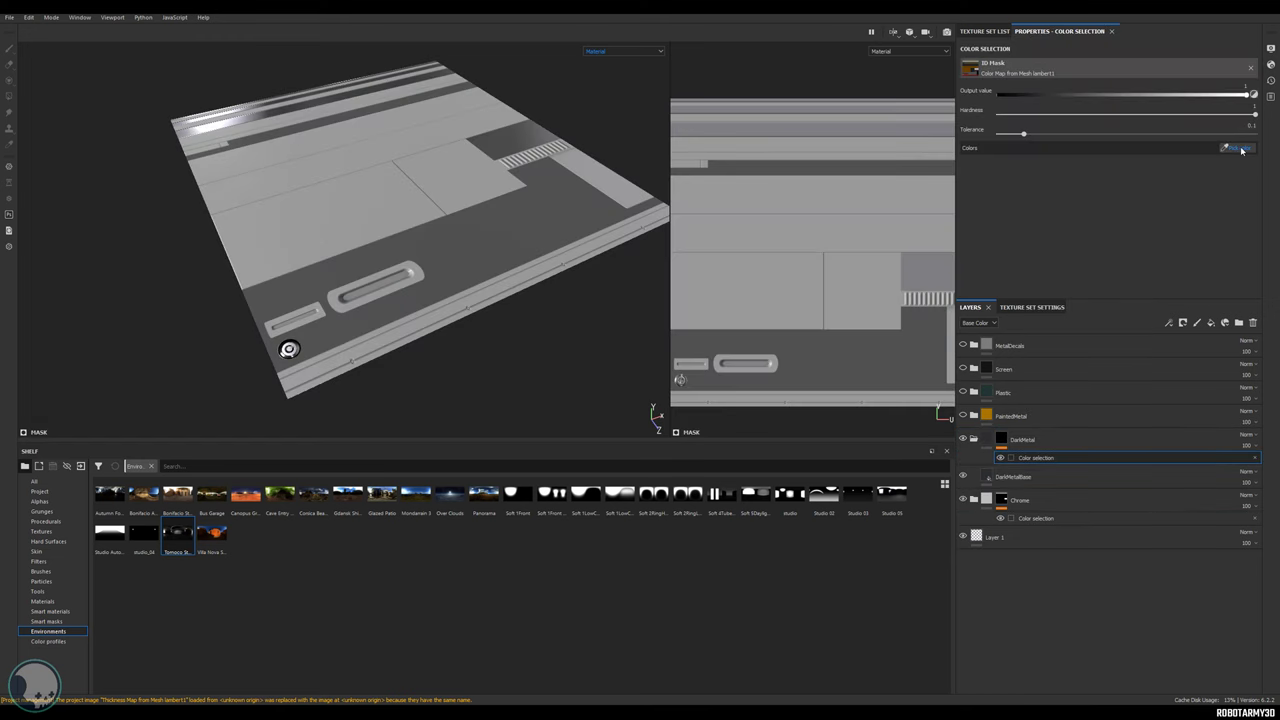
click(1238, 148)
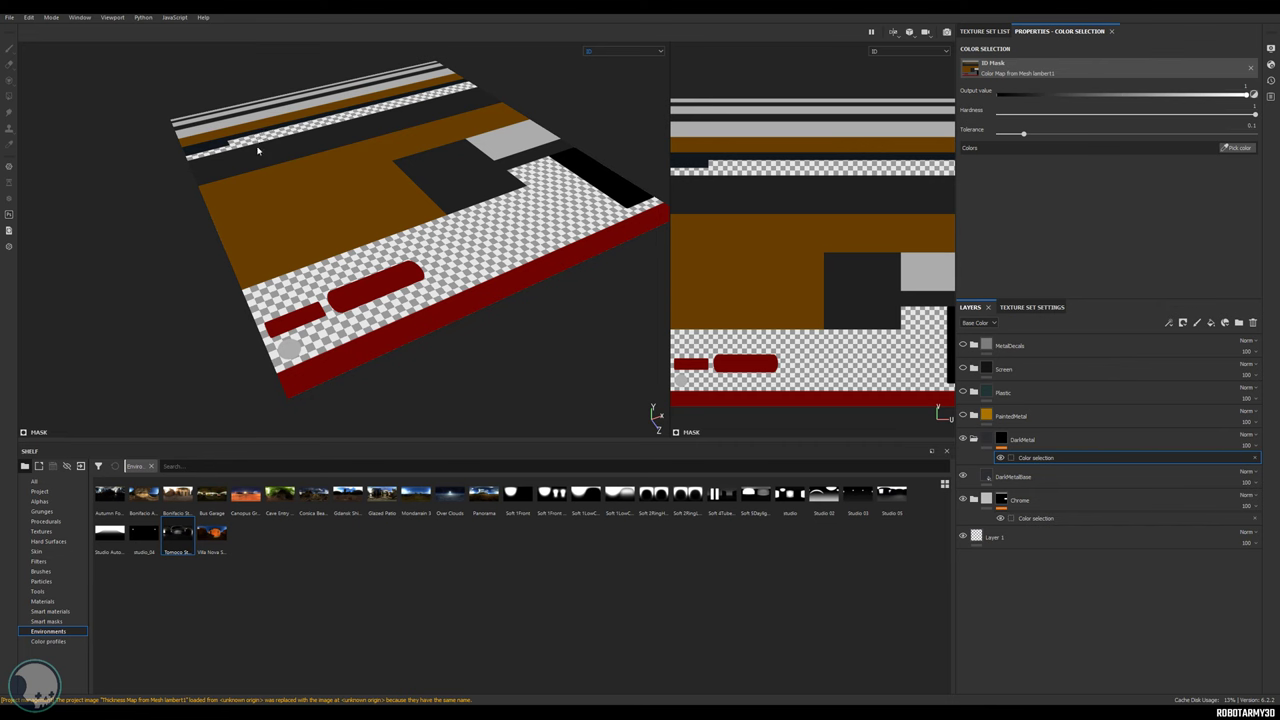
click(292, 150)
Pick the dark grey ID color again for the DarkMetal mask from the wide dark strip, then collapse the folder.
alt+drag(289, 194, 403, 331)
alt+middle_drag(403, 331, 446, 375)
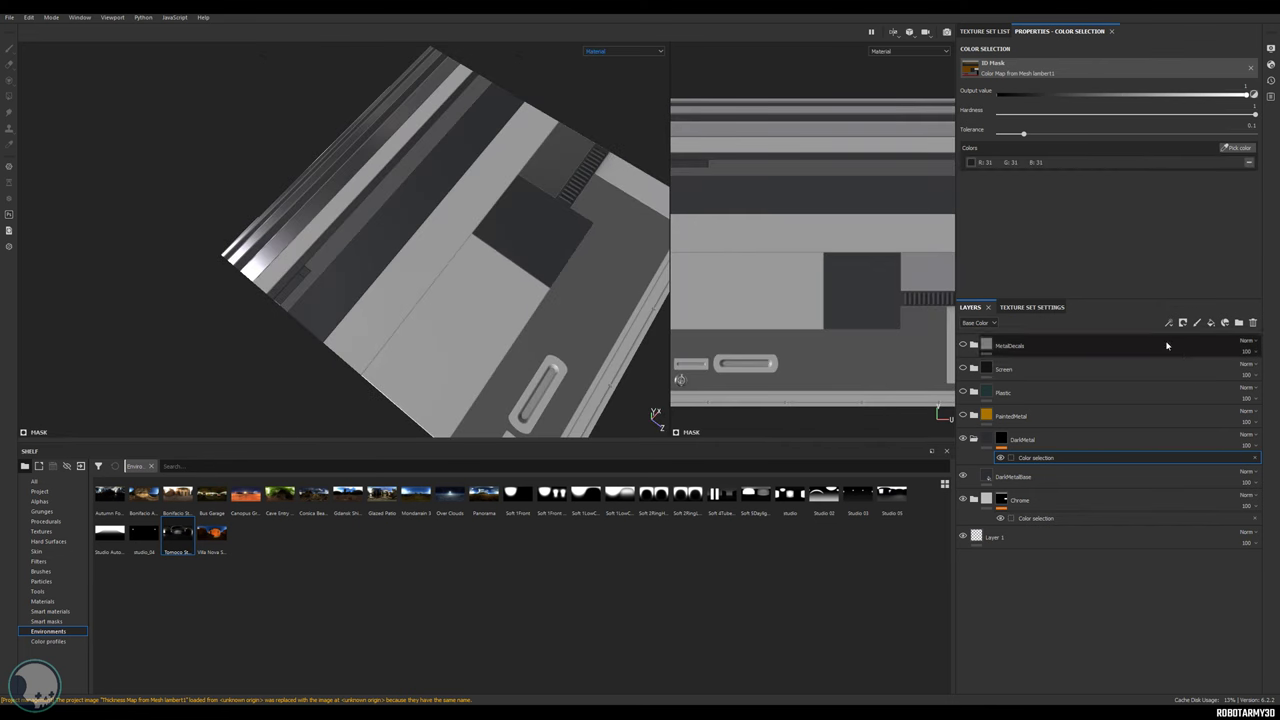
click(1238, 148)
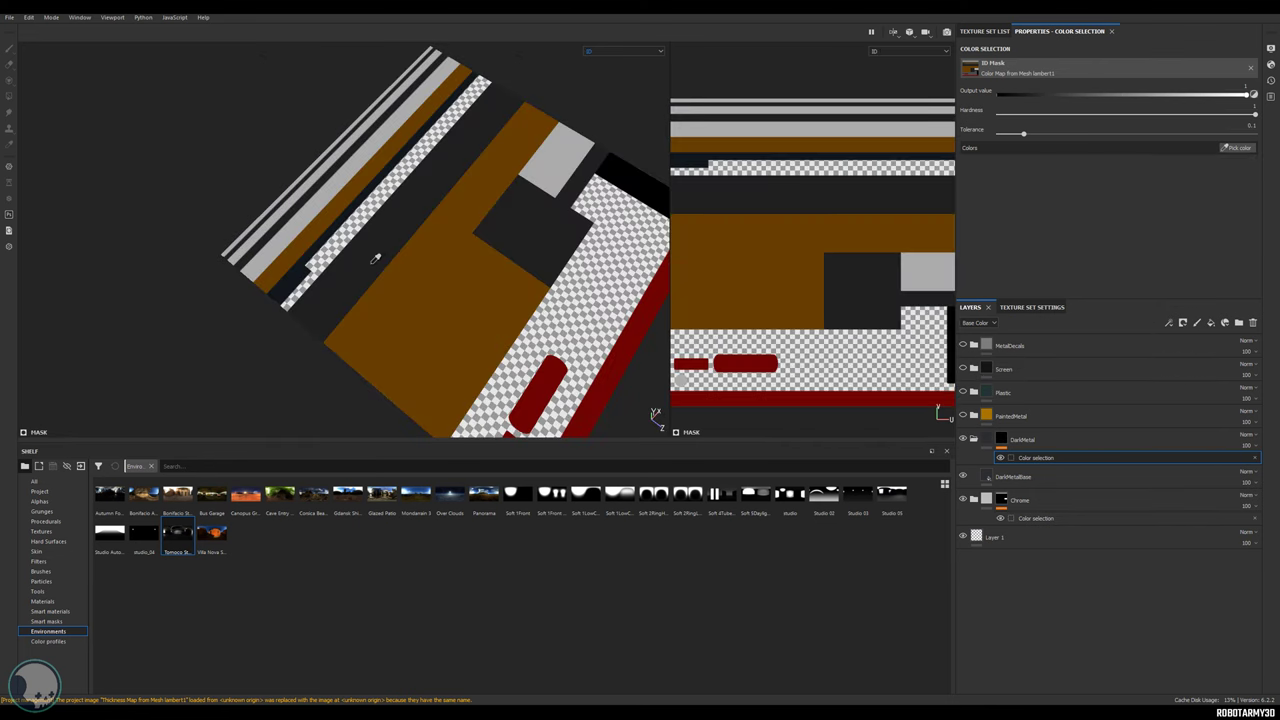
click(375, 258)
alt+drag(371, 271, 461, 166)
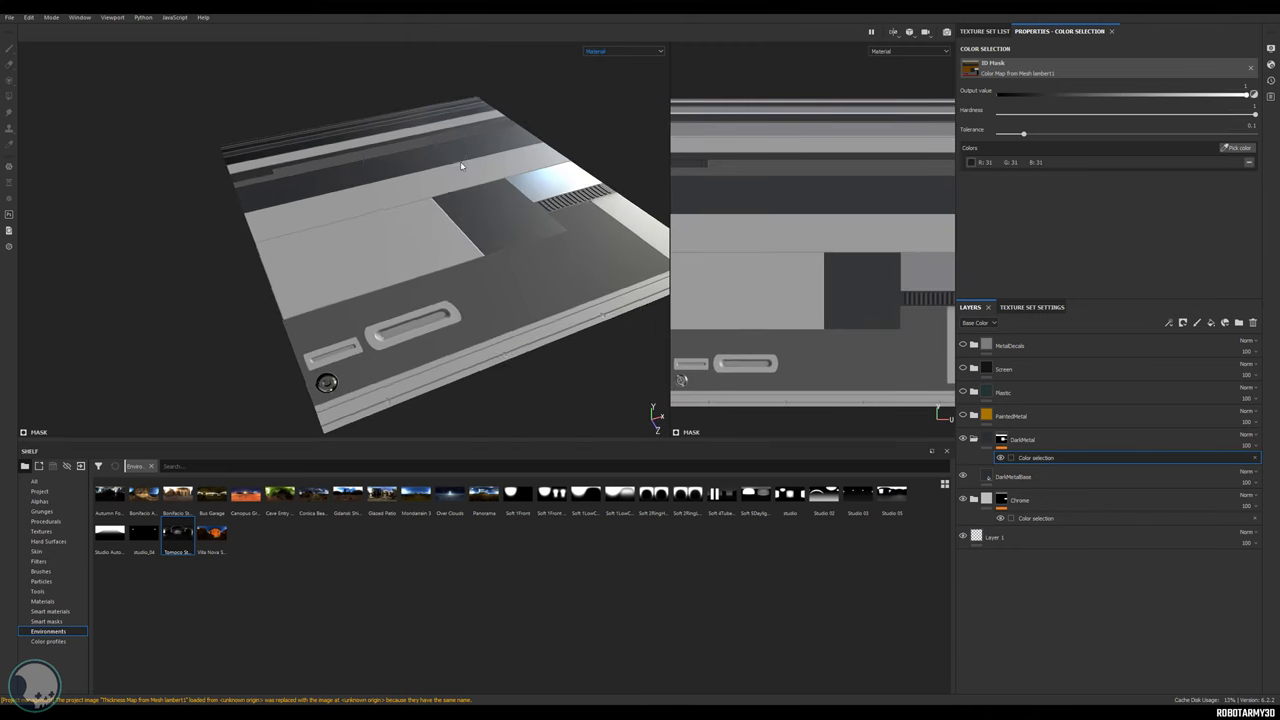
alt+middle_drag(461, 166, 457, 142)
click(974, 439)
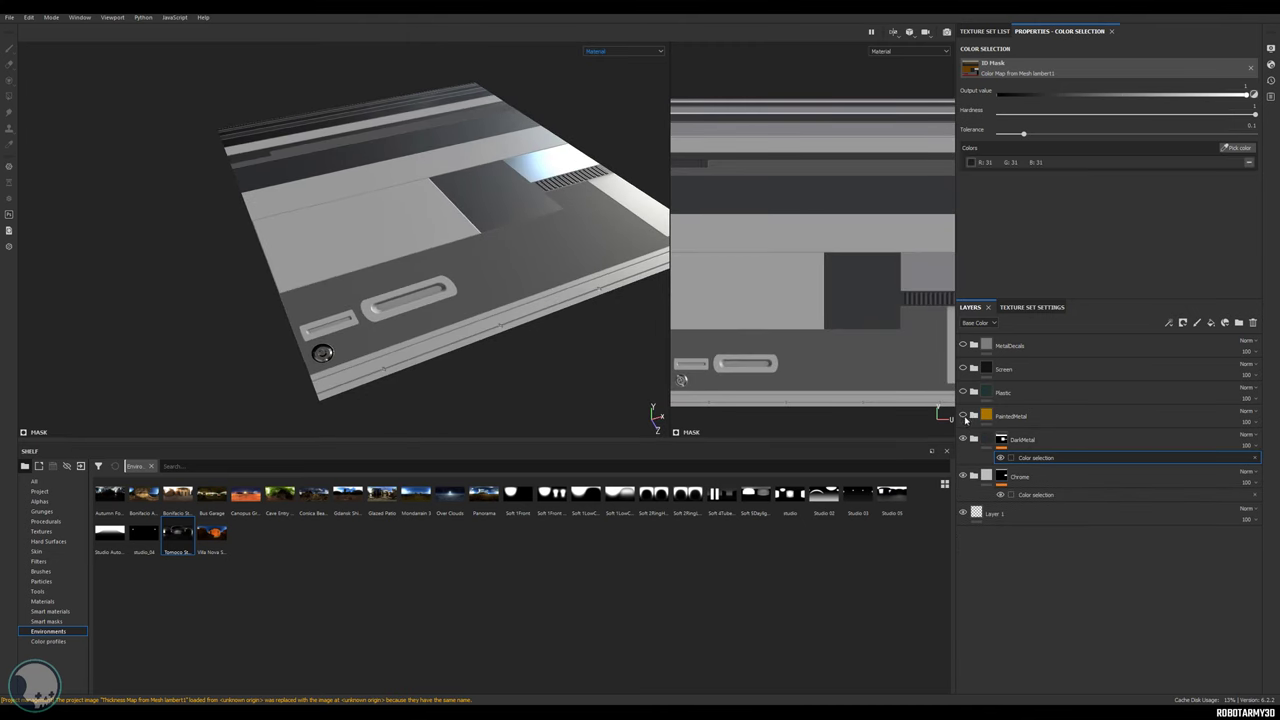
Show the PaintedMetal folder, mask it by color selection with the orange-brown ID color and collapse the folder.
click(964, 417)
click(975, 420)
right_click(1054, 416)
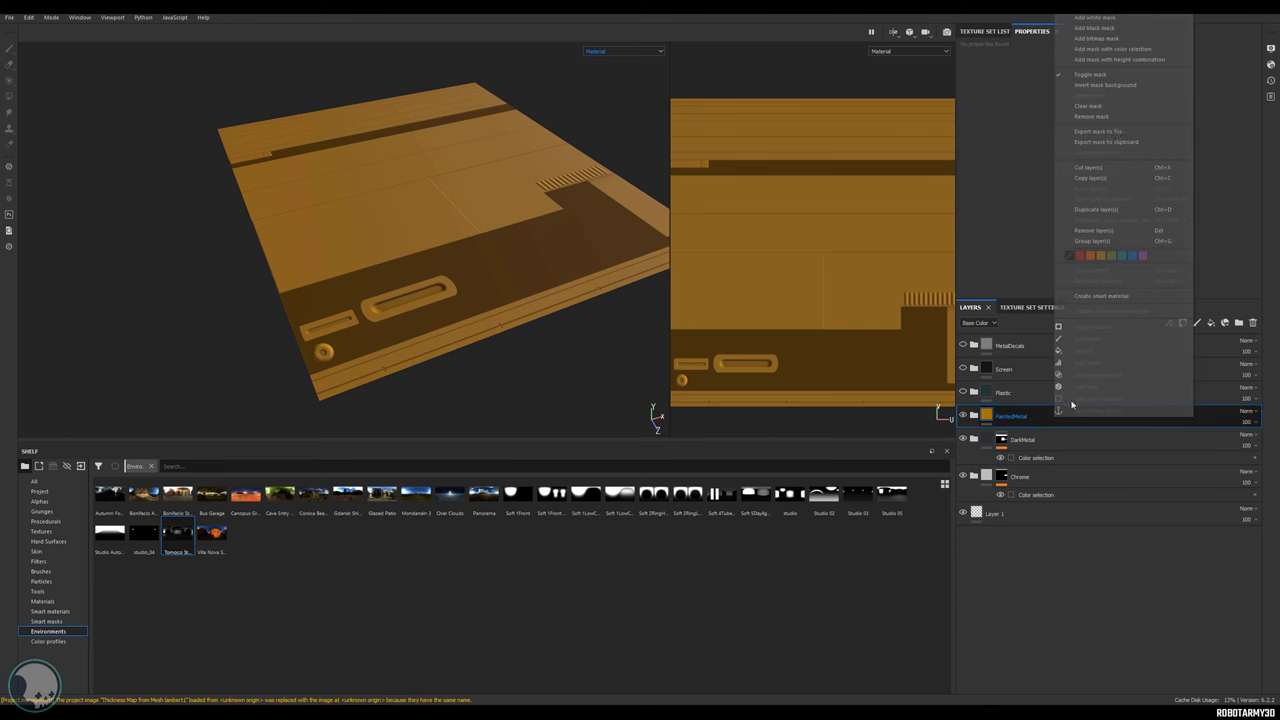
click(1106, 50)
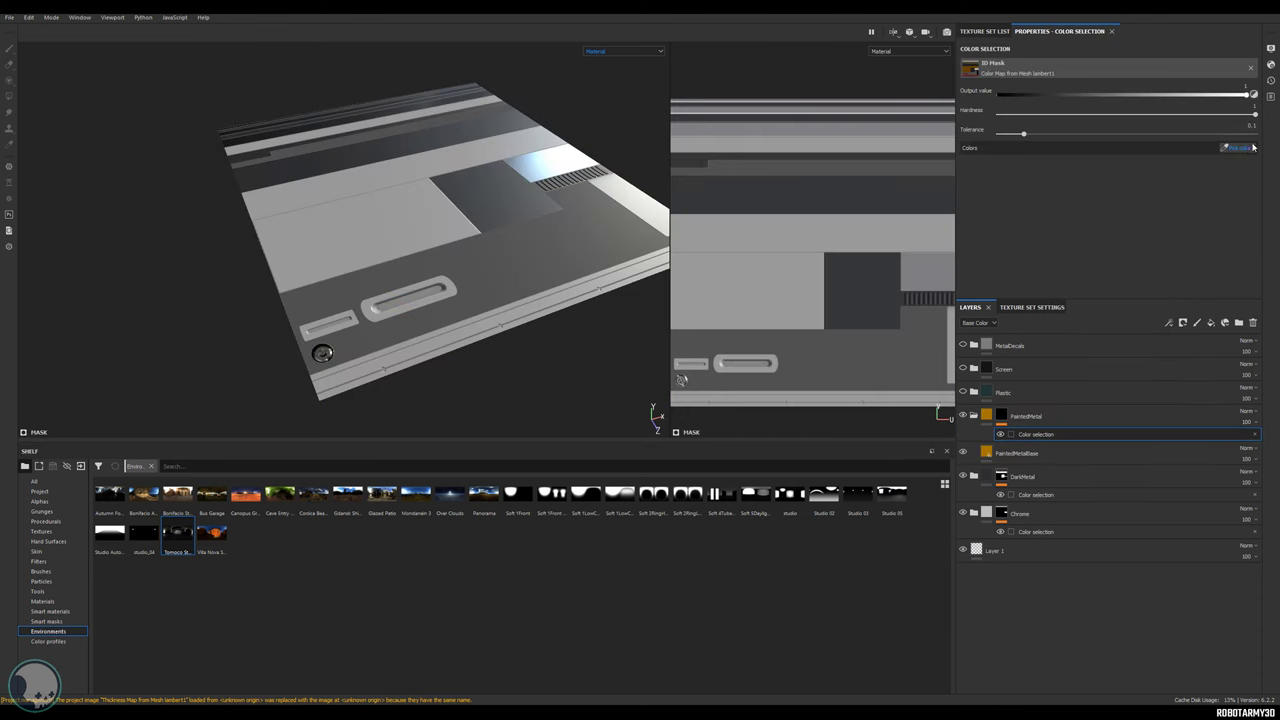
click(1240, 148)
click(410, 188)
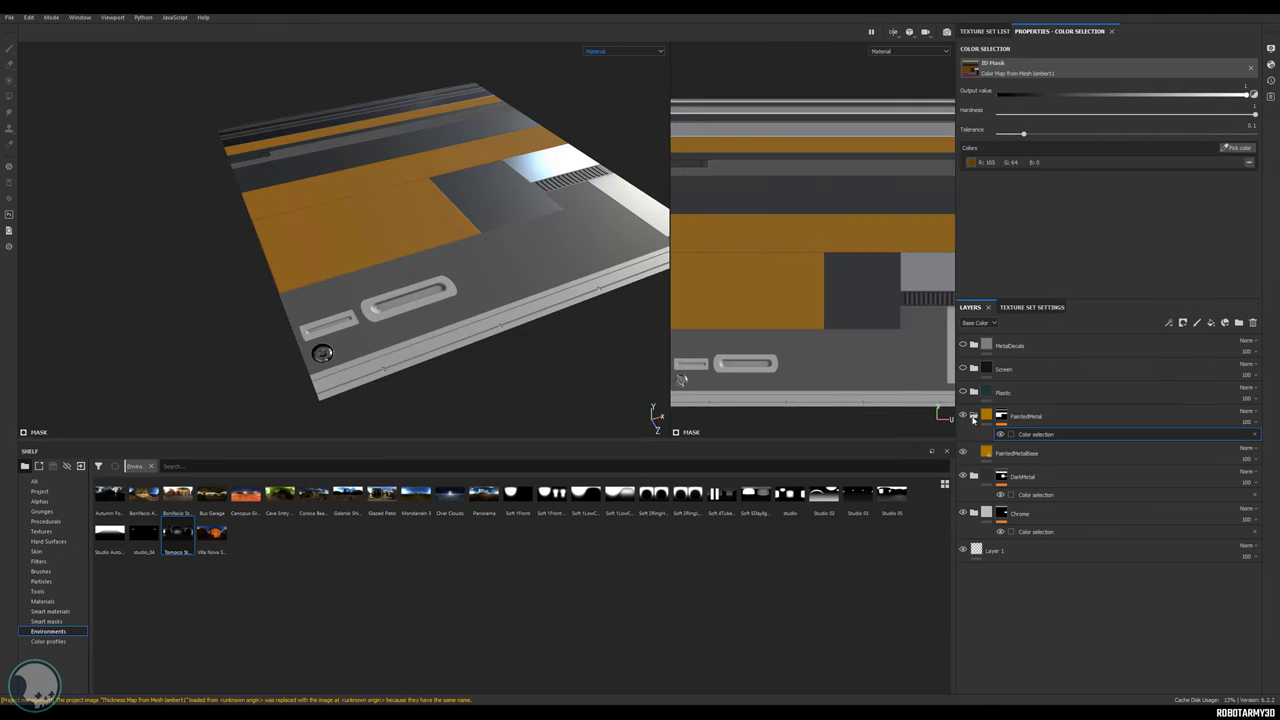
click(973, 416)
Show the Plastic folder, add a color selection mask to it and pick the dark blue-grey ID color (17, 23, 27).
click(1001, 394)
right_click(1043, 397)
click(963, 392)
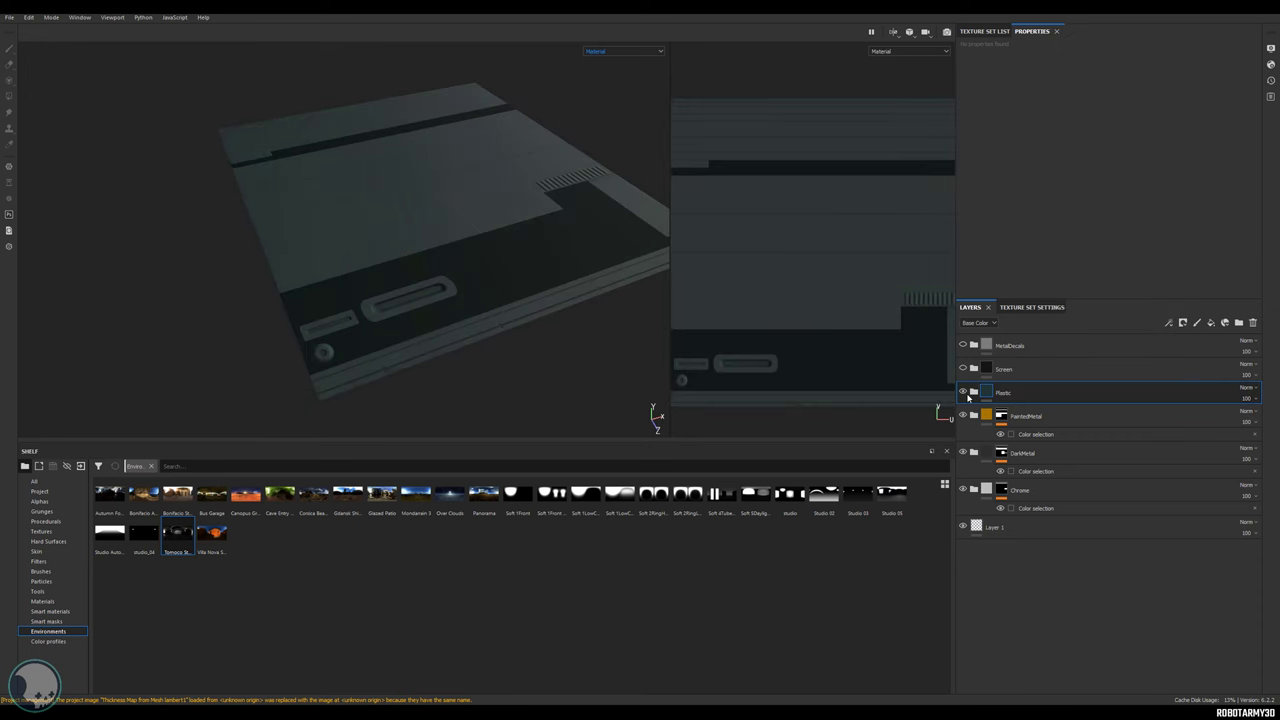
right_click(1043, 399)
click(1100, 37)
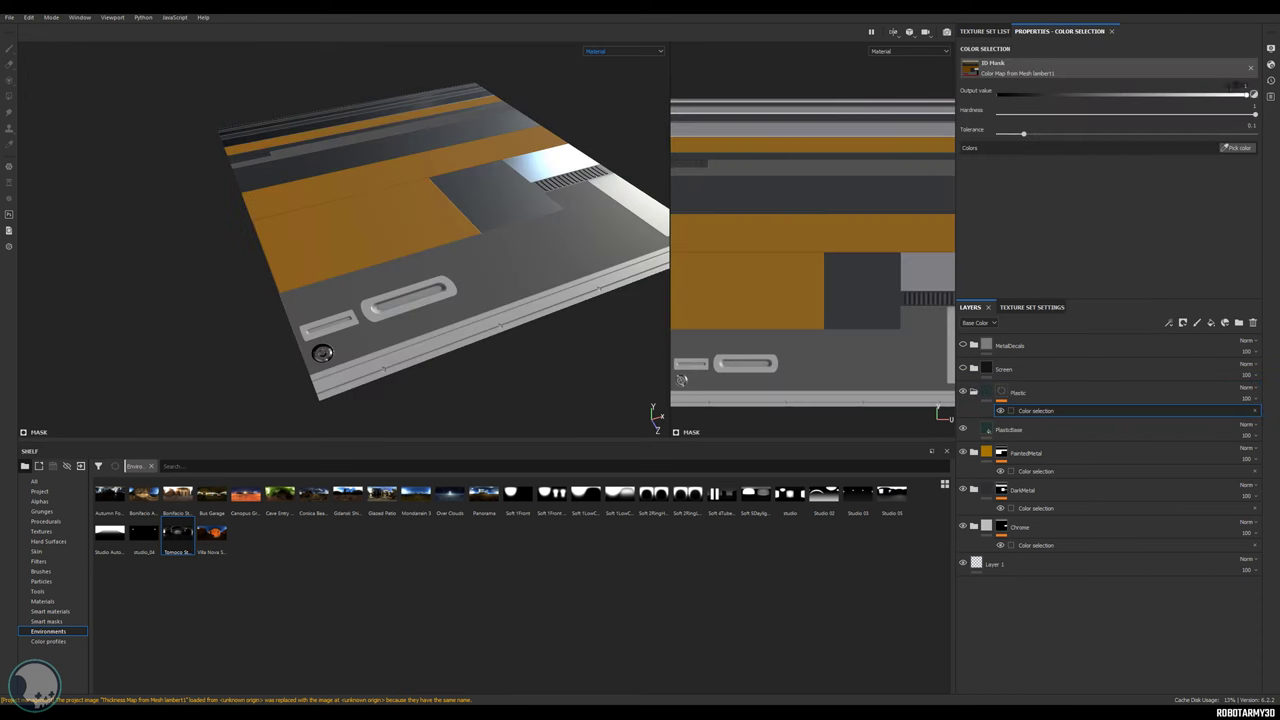
click(1239, 148)
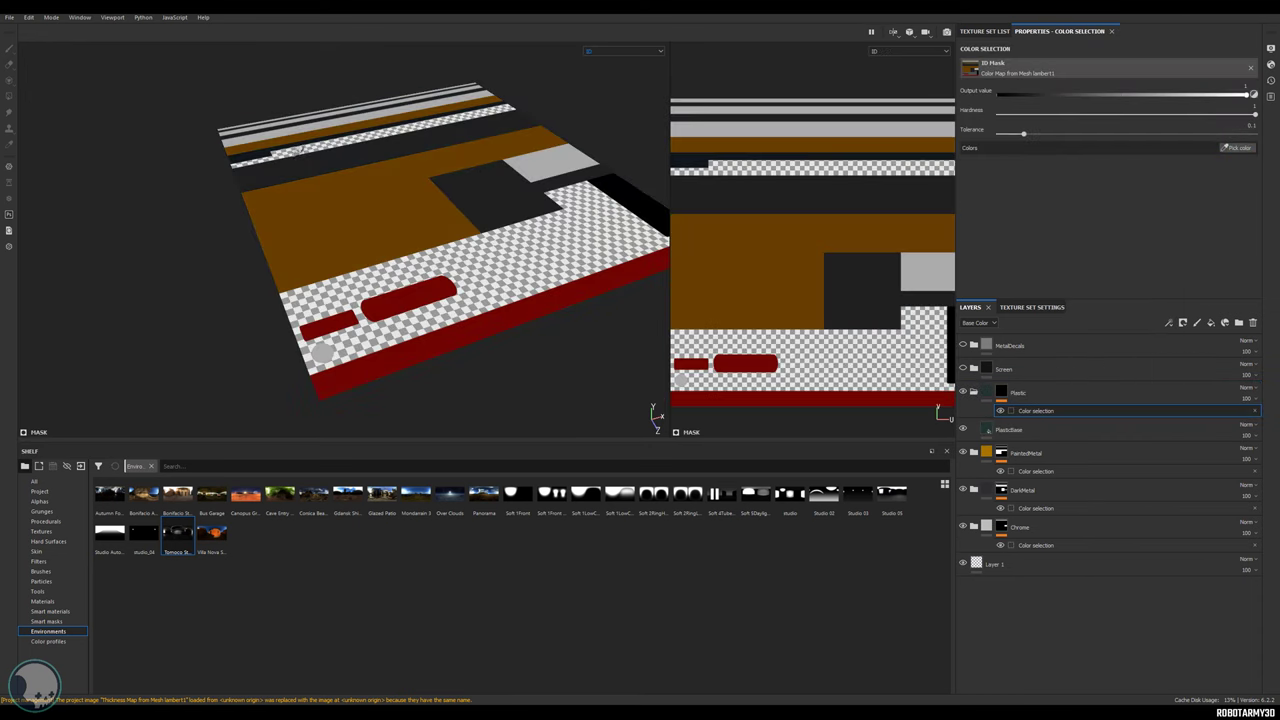
click(270, 146)
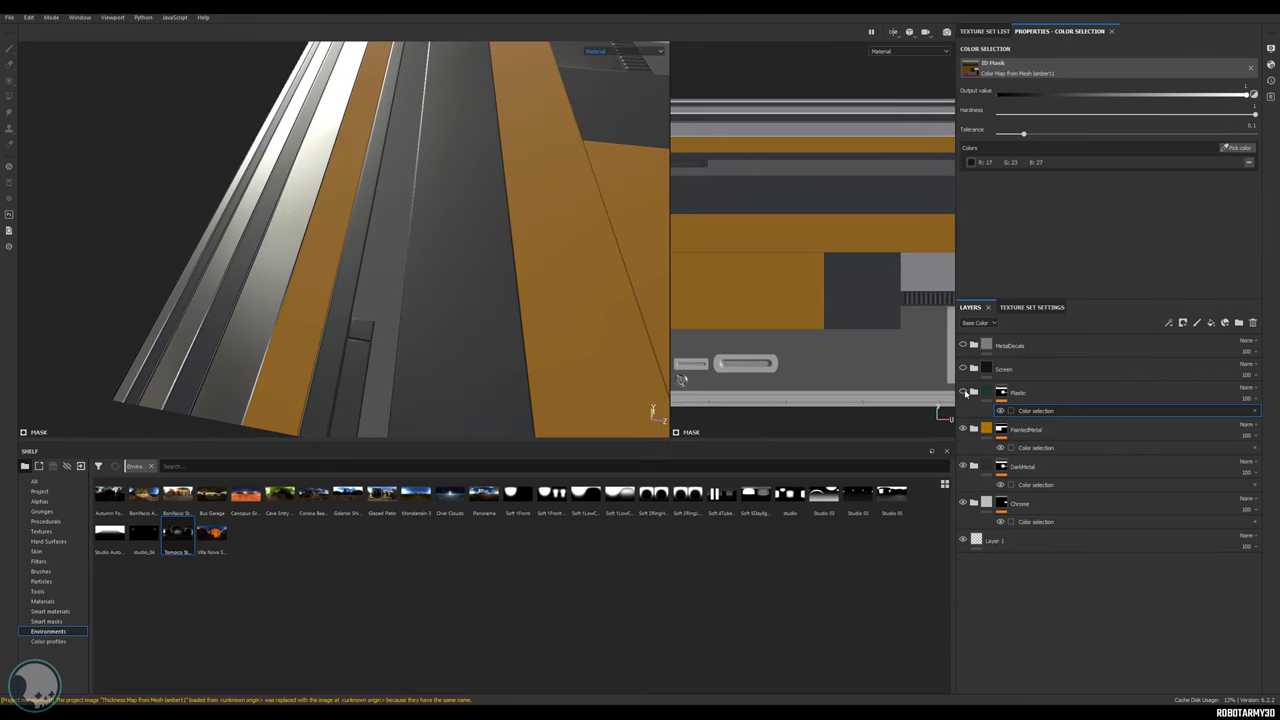
alt+drag(600, 360, 299, 258)
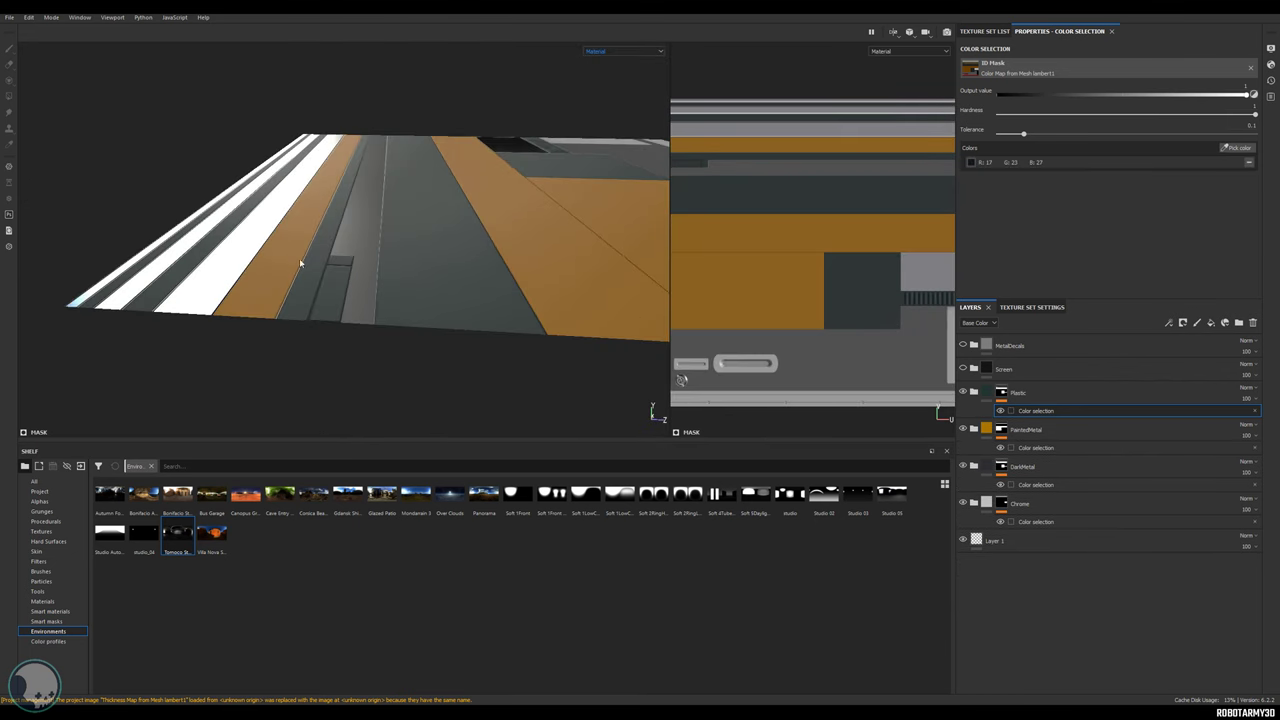
alt+drag(453, 304, 459, 299)
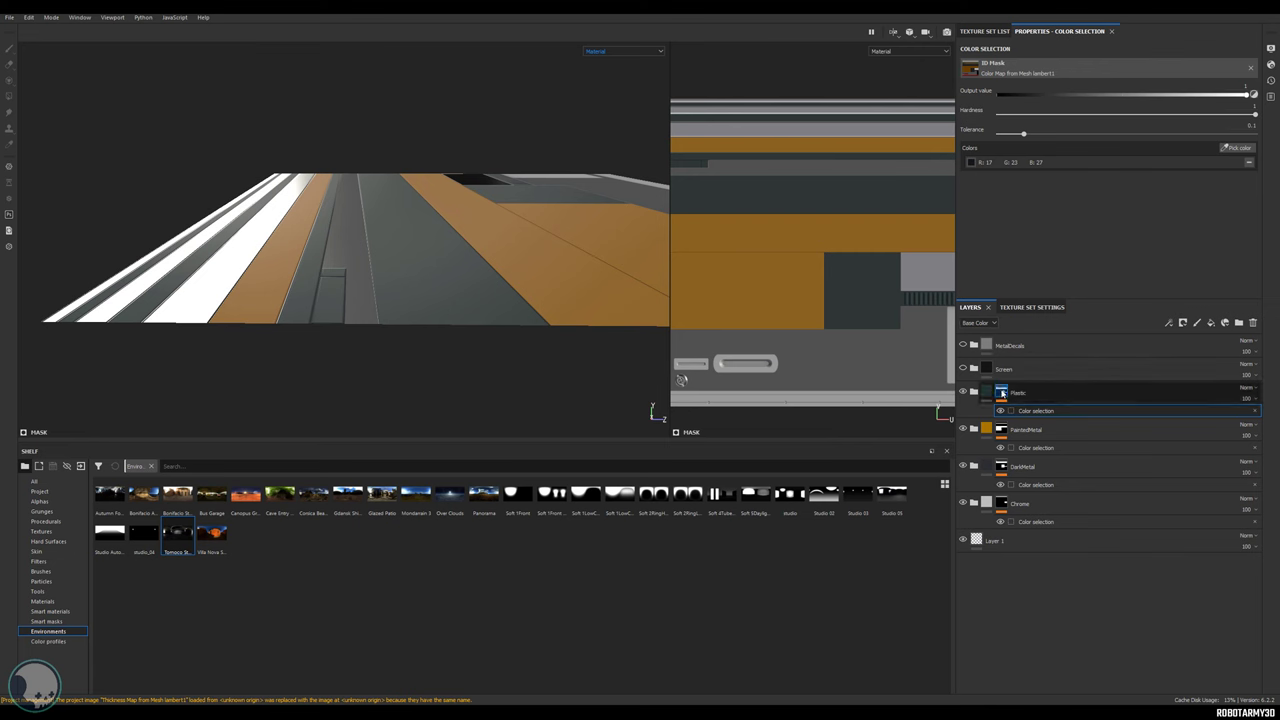
alt+drag(450, 295, 408, 211)
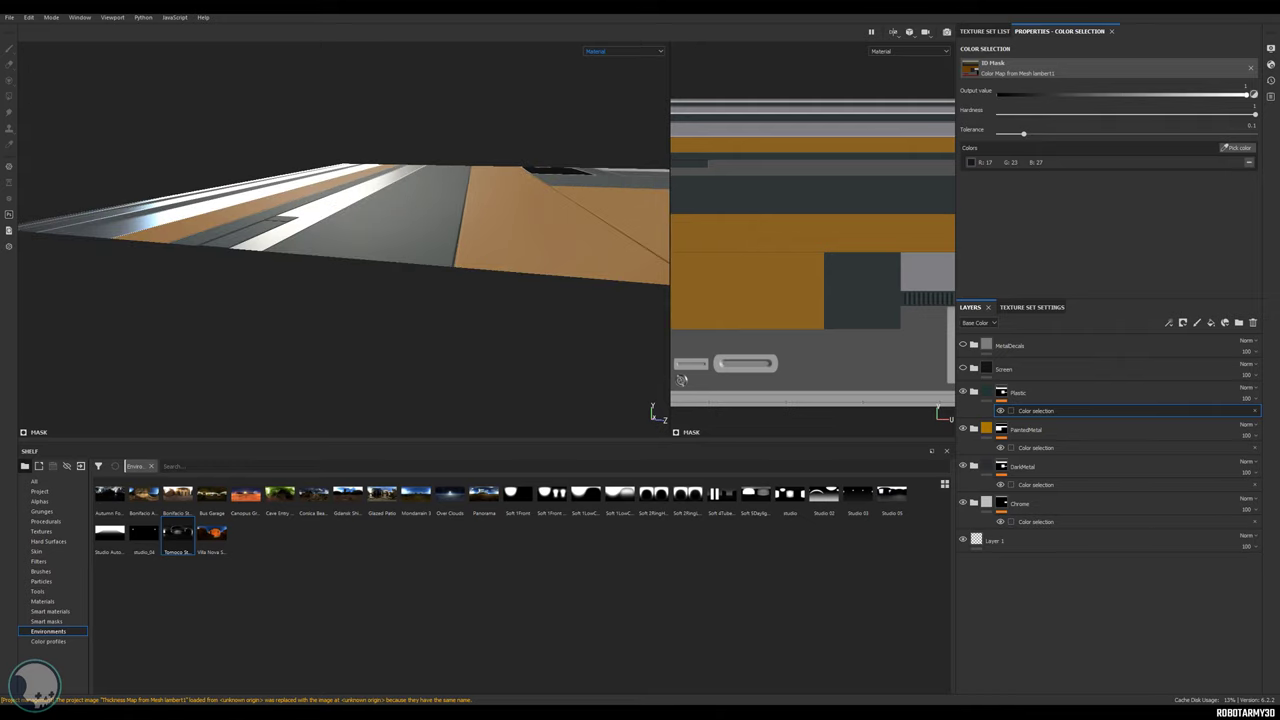
Switch to Maya and apply a teal vertex color to the narrow dark strip and the two small blocks beside it.
mouse_move(380, 712)
click(445, 672)
alt+drag(364, 378, 638, 416)
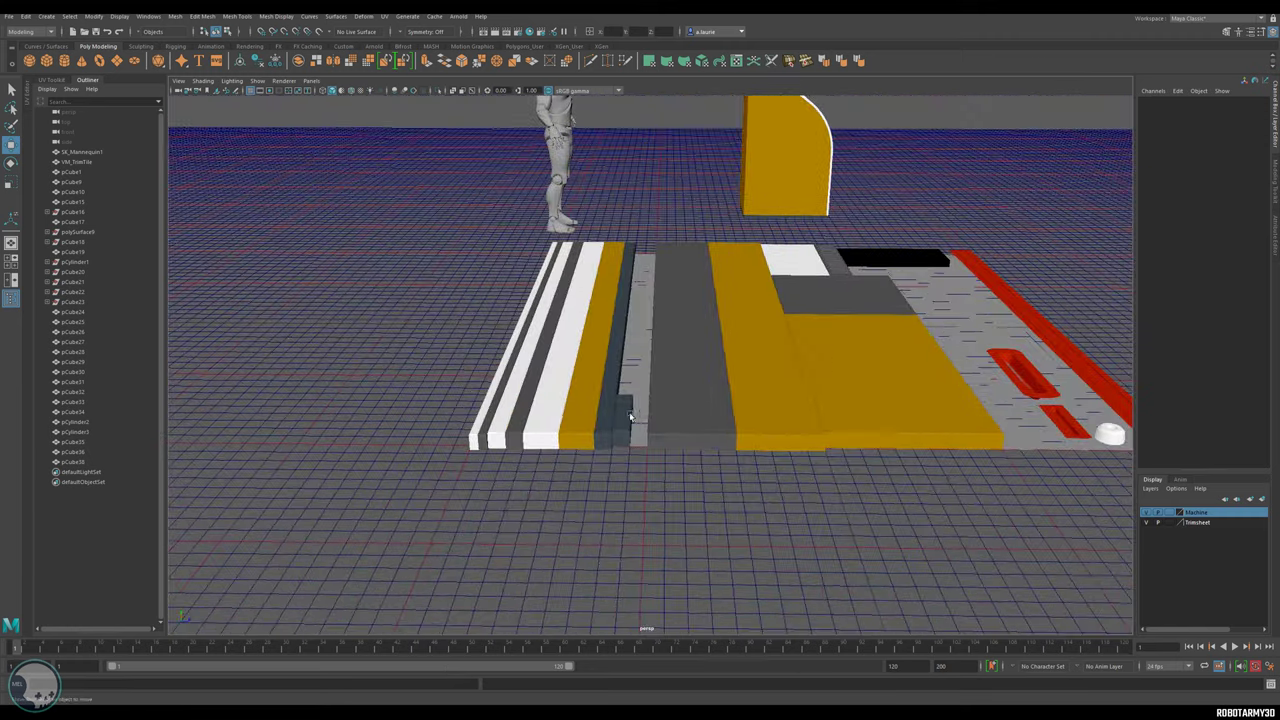
click(625, 416)
shift+click(623, 402)
shift+click(608, 415)
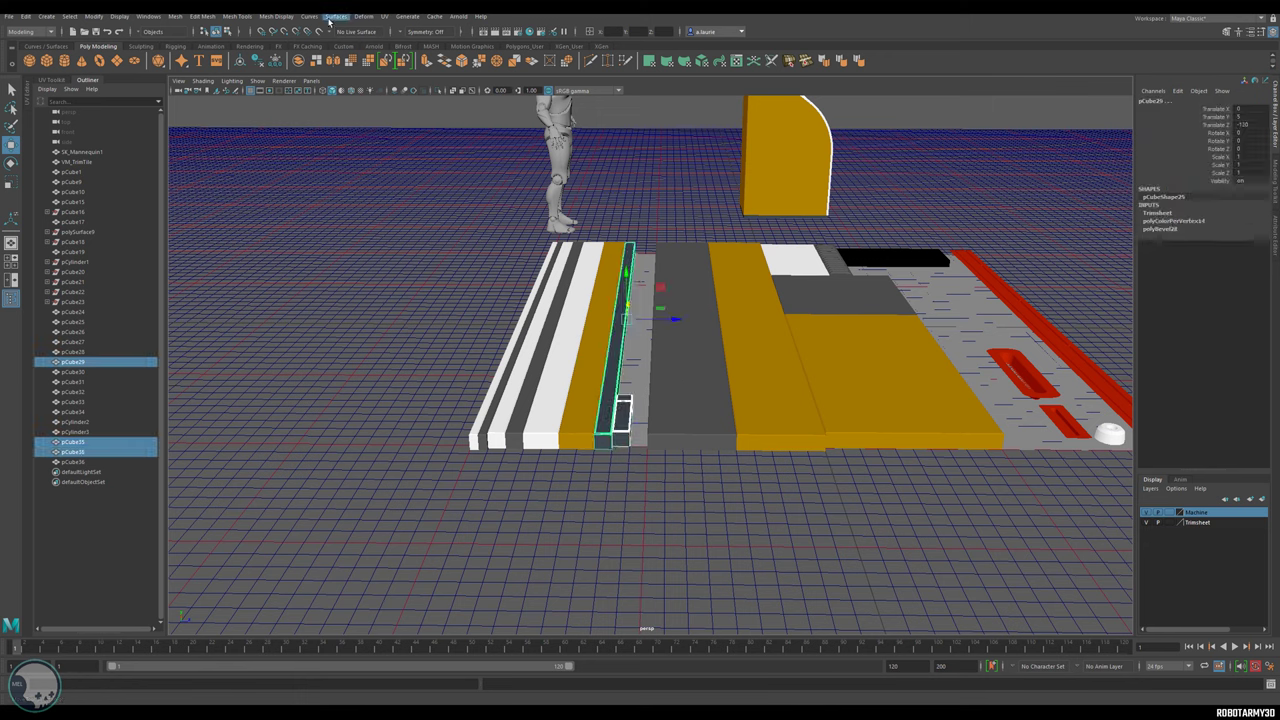
click(266, 18)
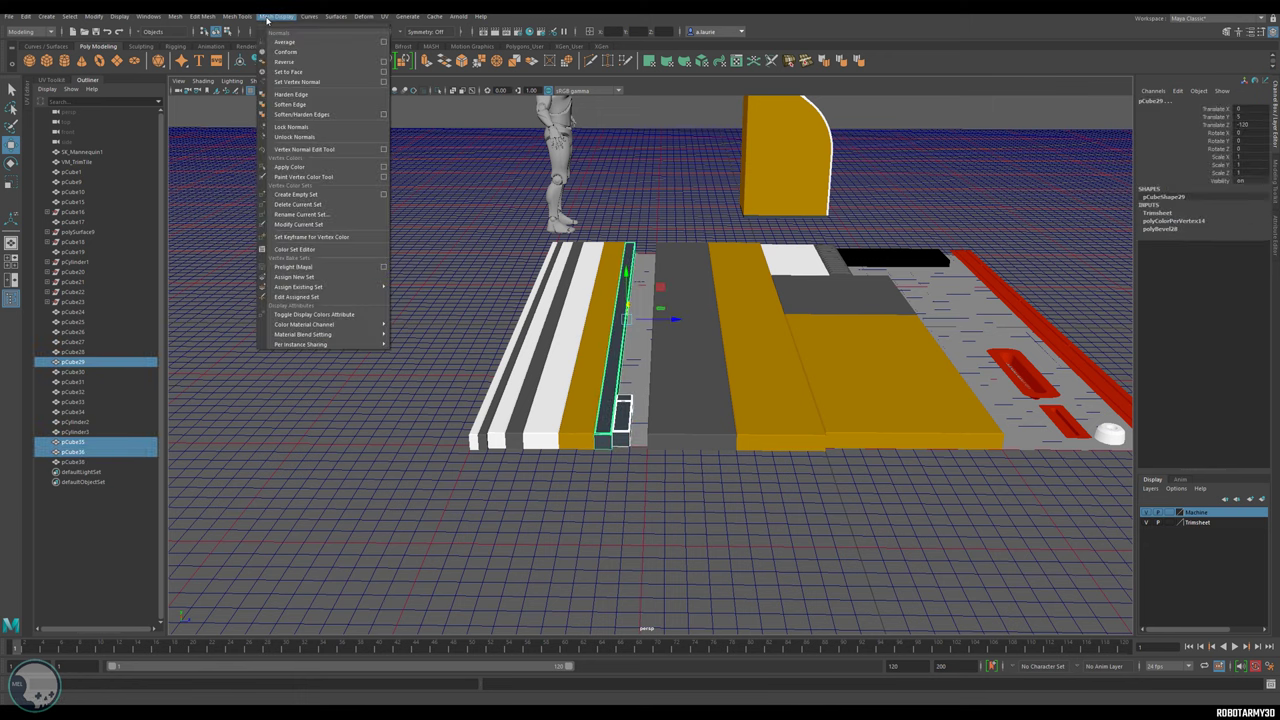
click(380, 166)
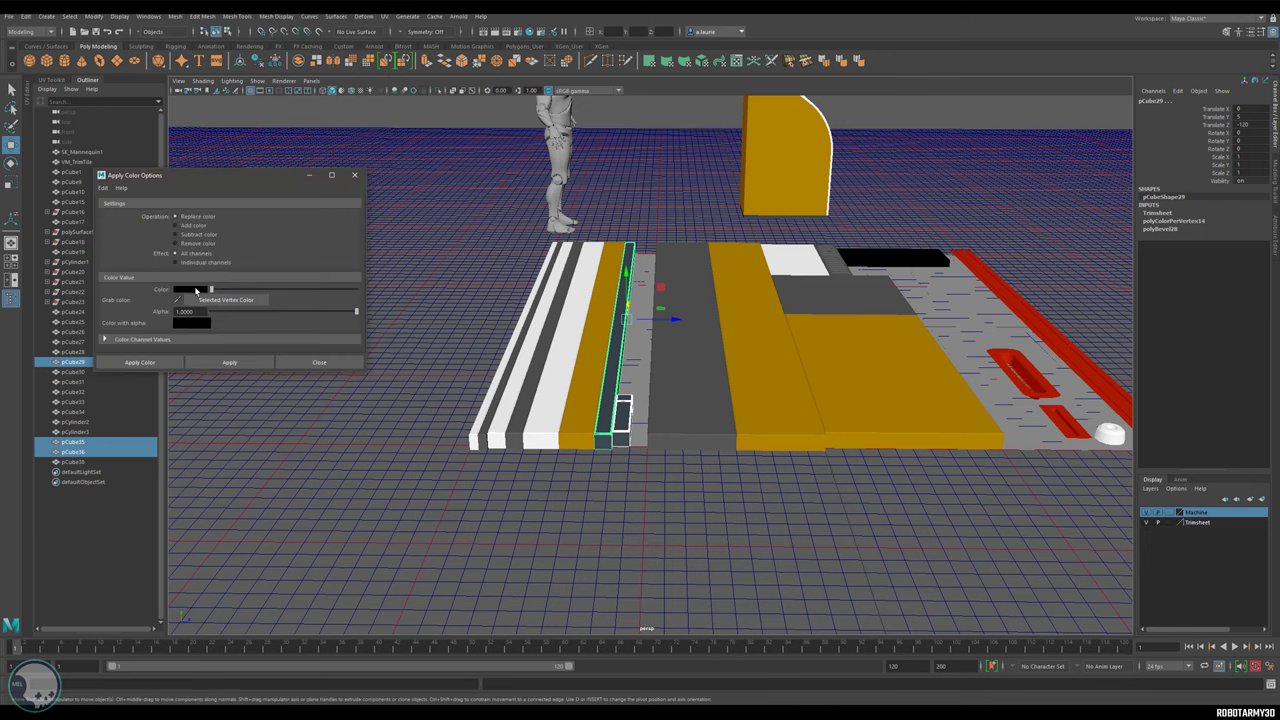
click(190, 289)
click(283, 301)
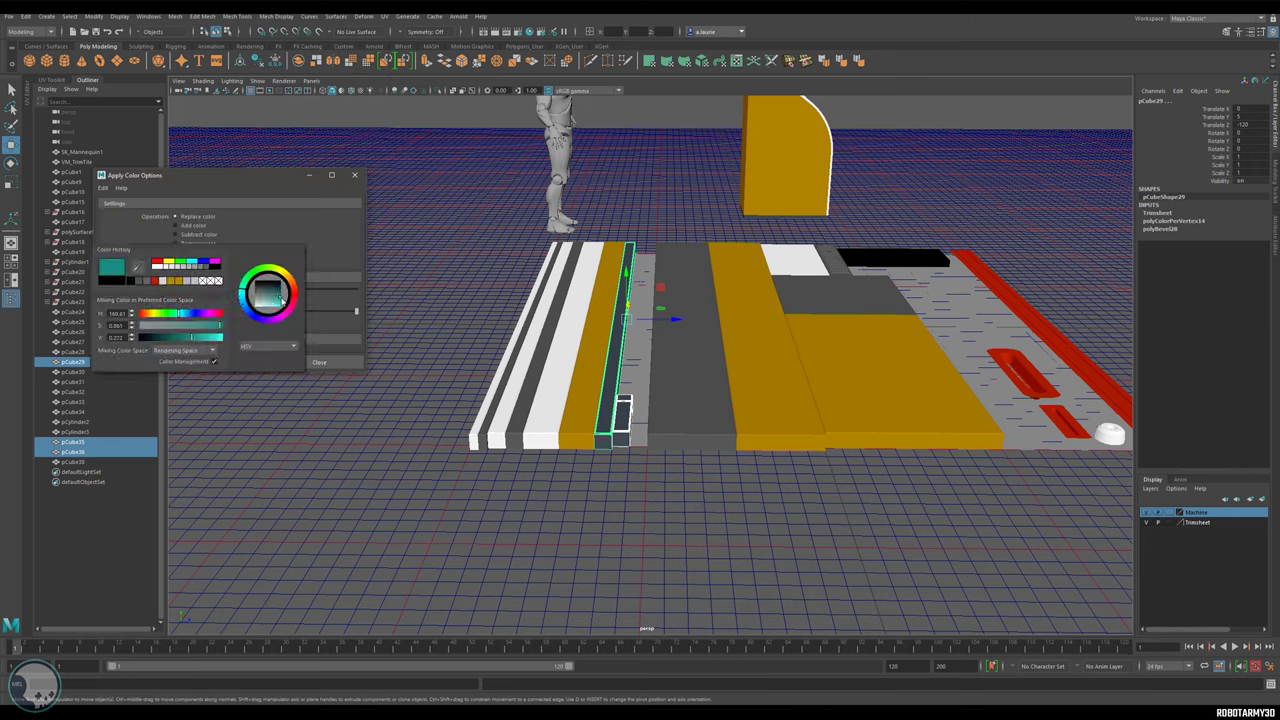
click(230, 362)
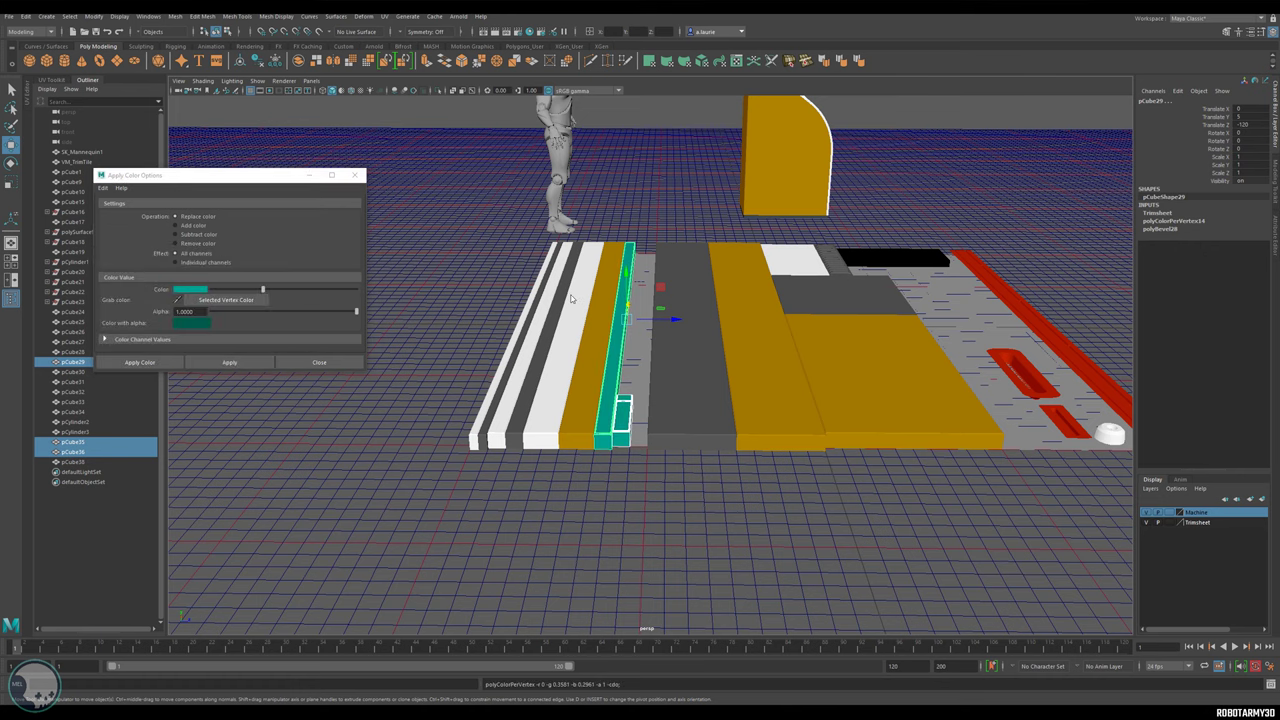
Export all the high-poly trim pieces, without the VM_TrimTile plane, as FBX over the existing VM_TrimTile_High.fbx.
click(495, 325)
scroll(734, 409, down, 5)
alt+drag(734, 409, 631, 337)
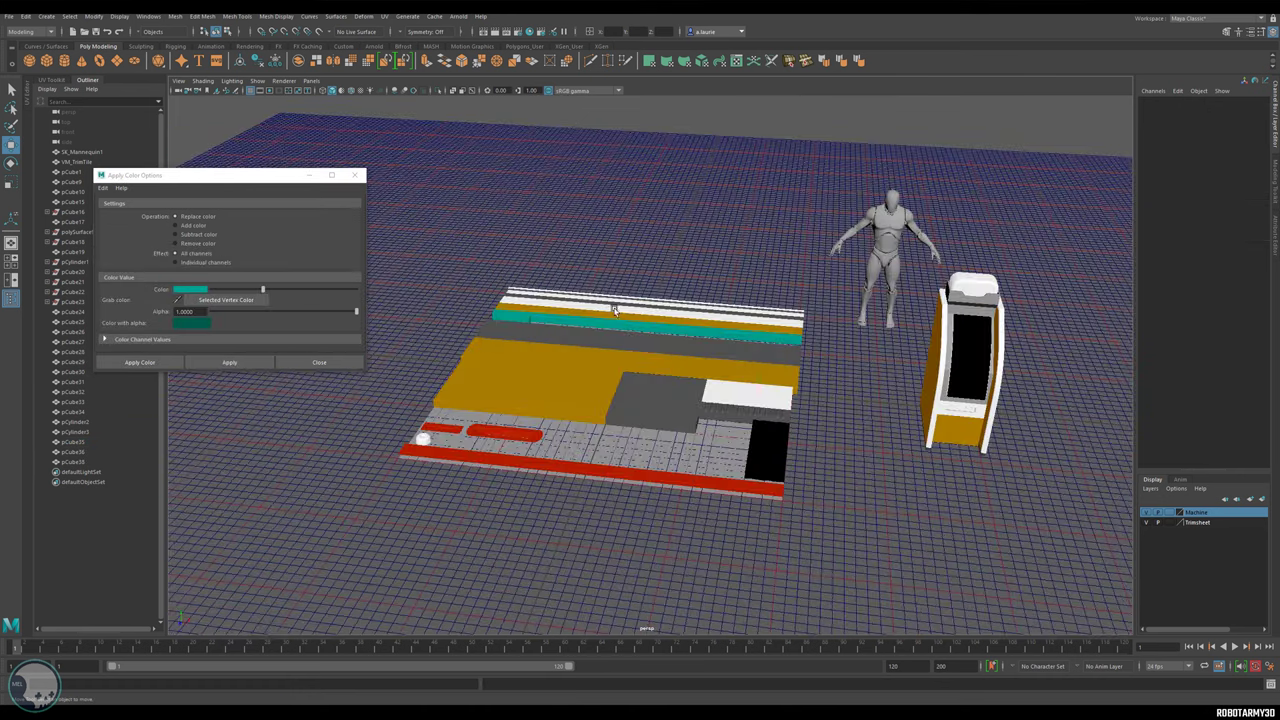
drag(392, 220, 811, 608)
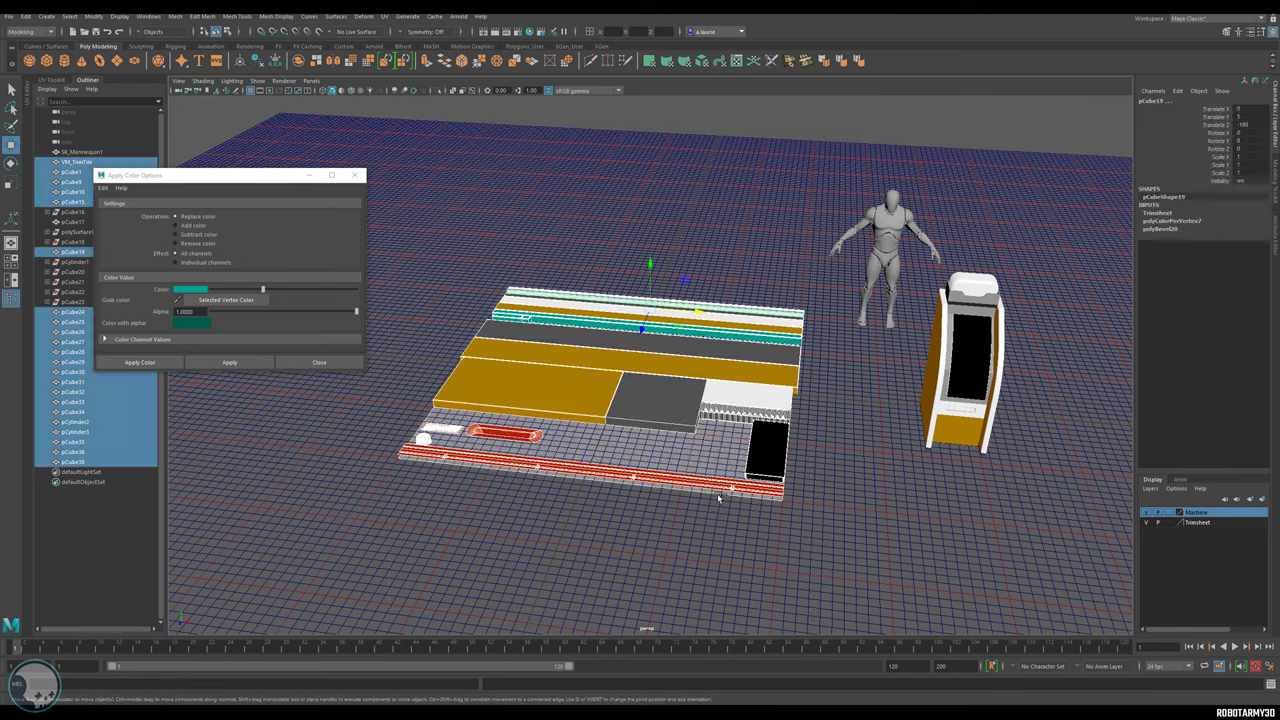
click(9, 16)
click(40, 190)
double_click(314, 177)
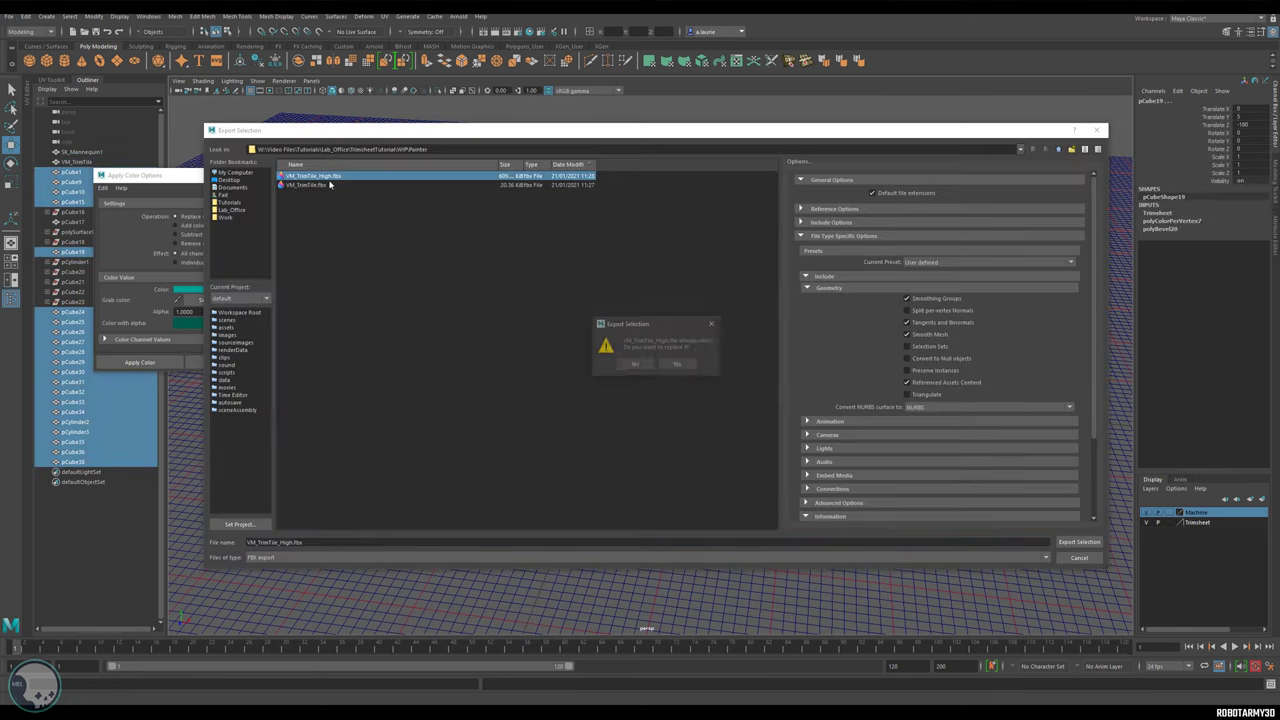
click(630, 364)
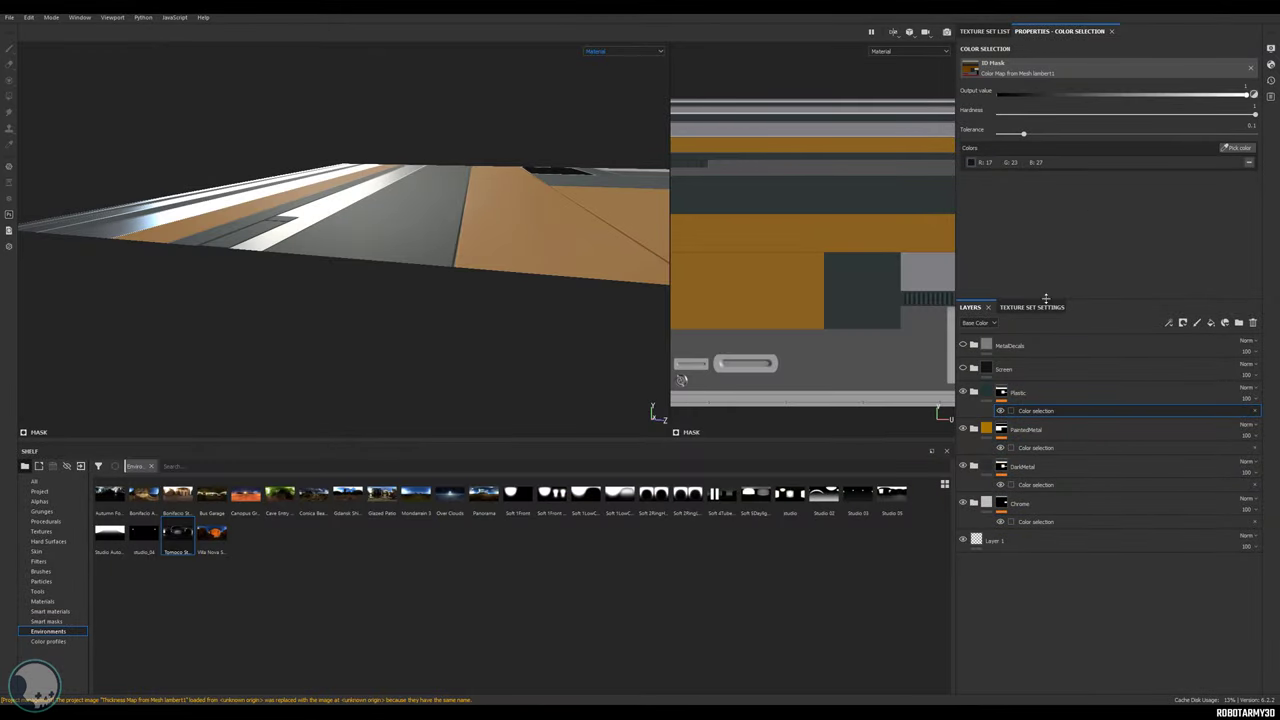
Rebake only the ID mesh map in Substance Painter, excluding the normal, world space normal, ambient occlusion, curvature, position and thickness maps.
click(1038, 307)
click(1210, 498)
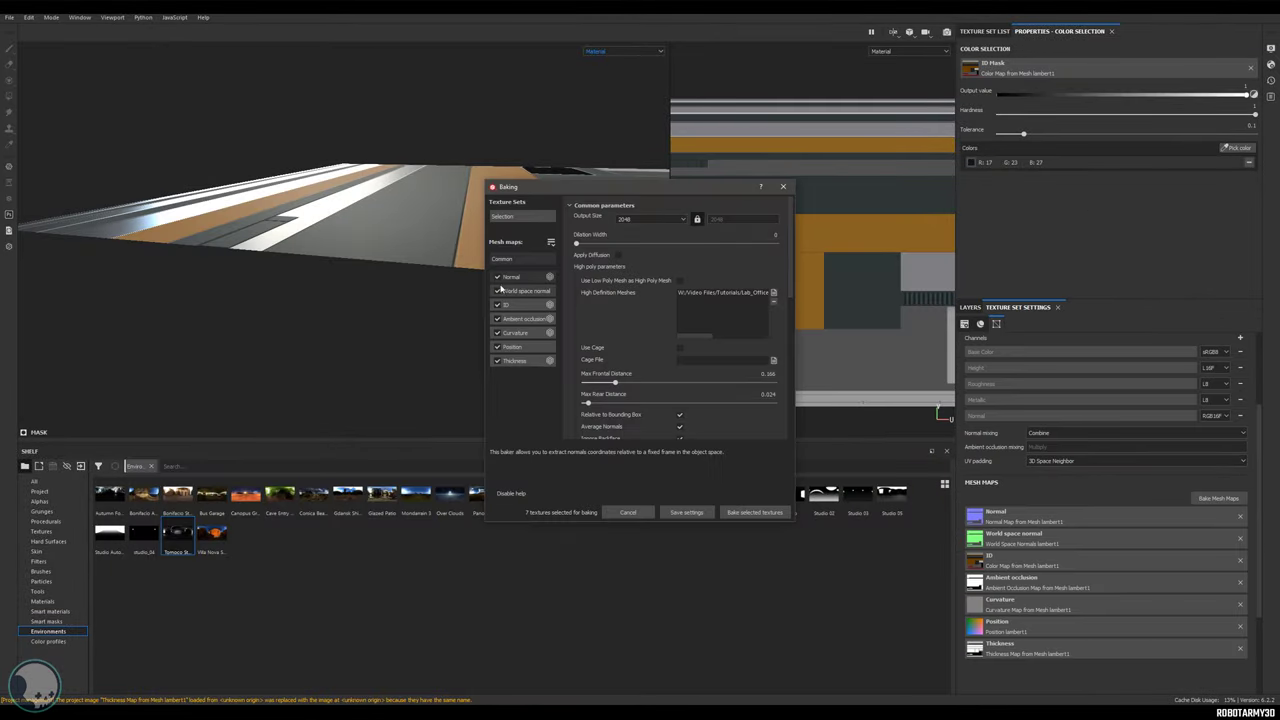
click(497, 291)
click(497, 318)
click(497, 332)
click(497, 346)
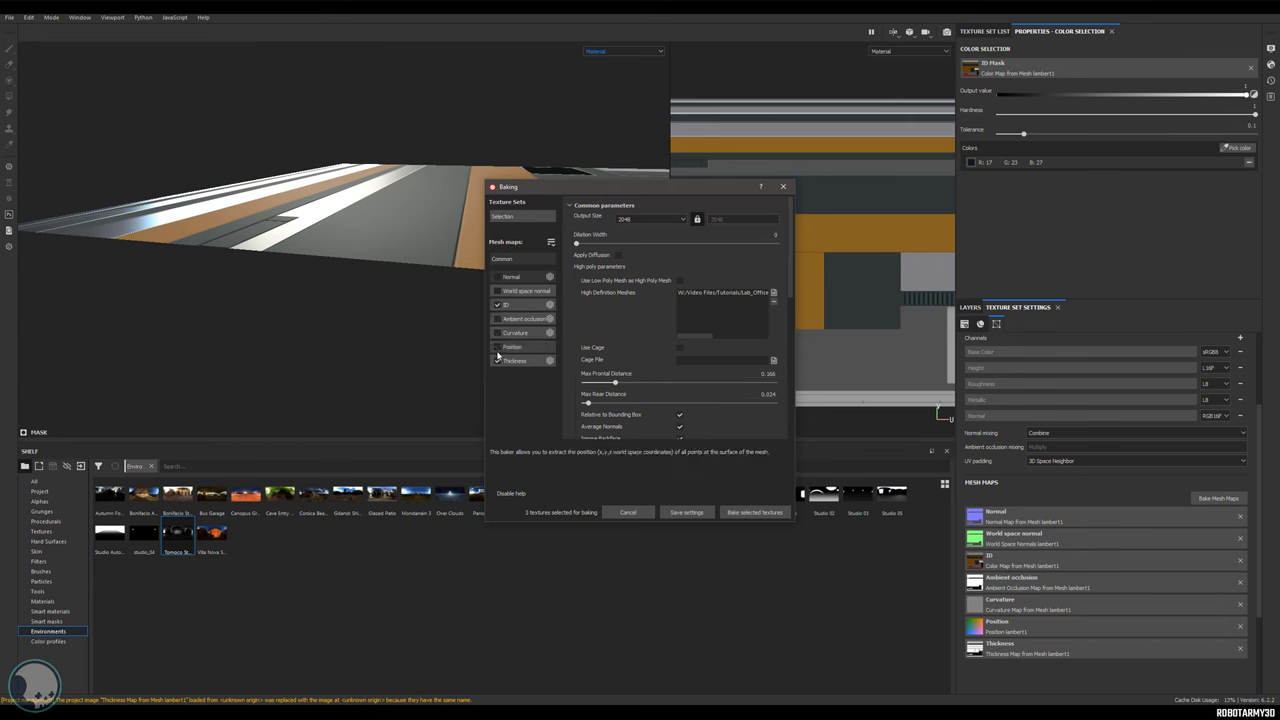
click(497, 360)
click(520, 304)
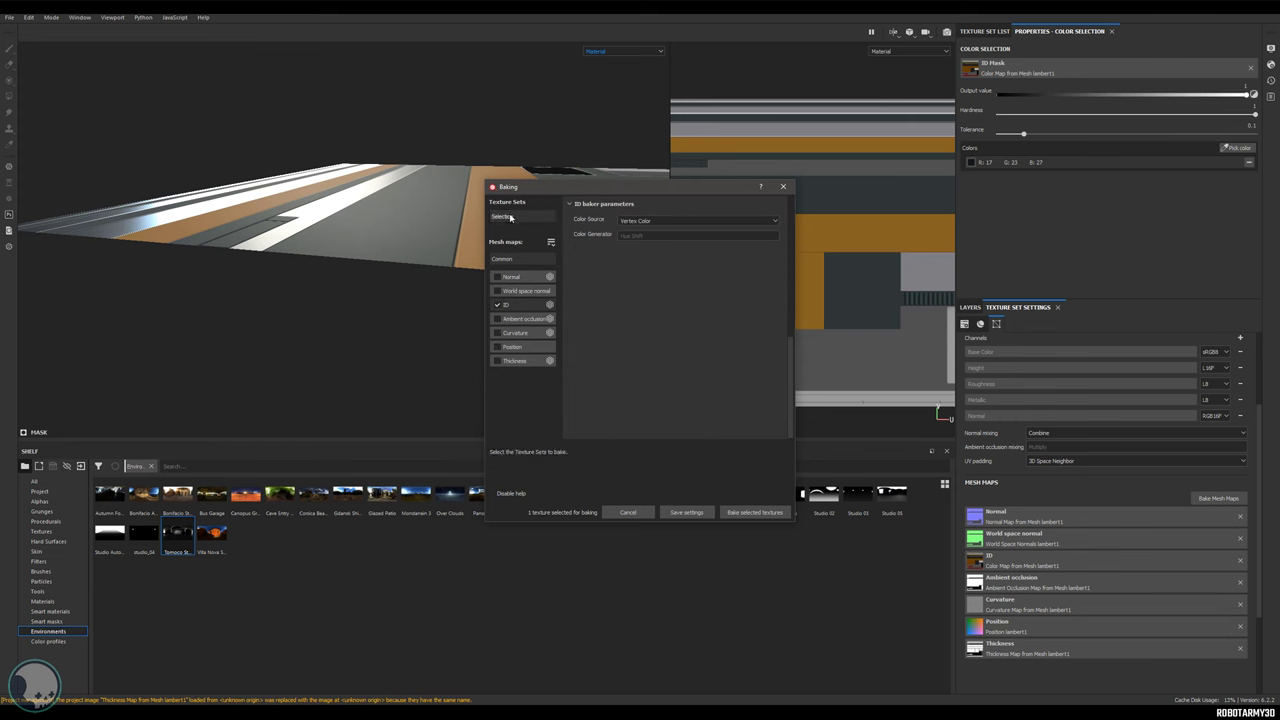
click(748, 516)
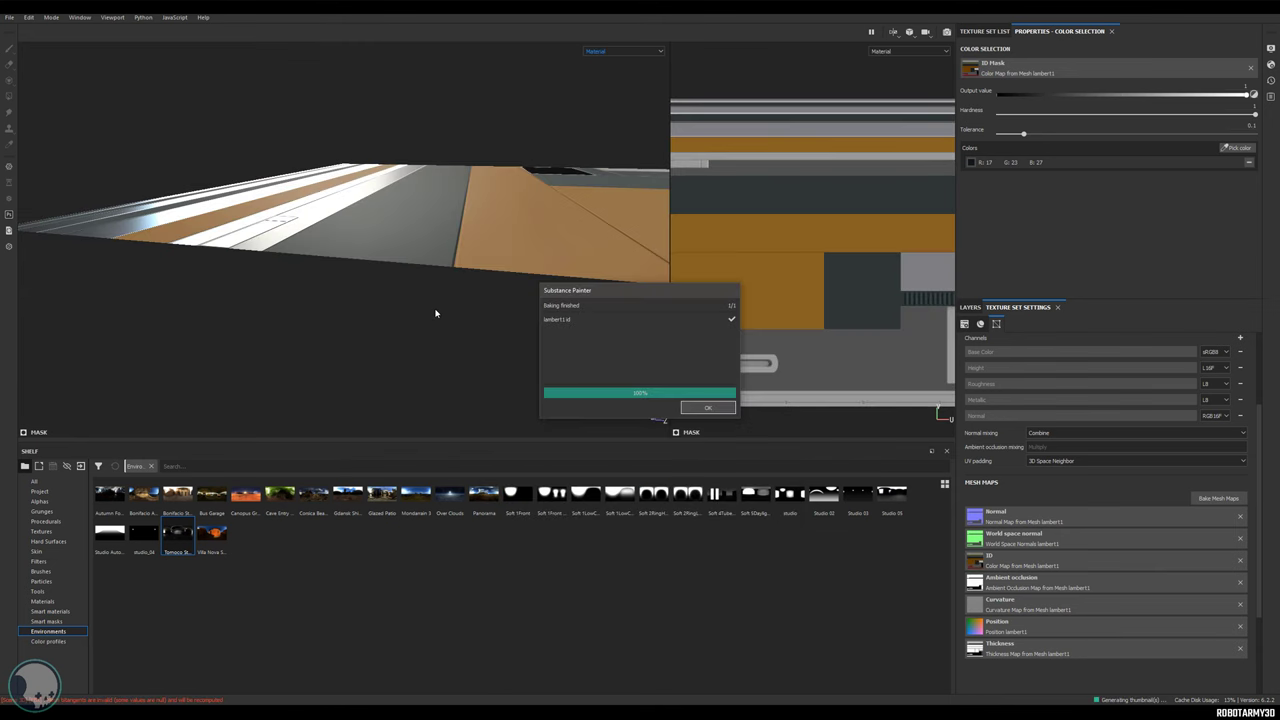
click(704, 410)
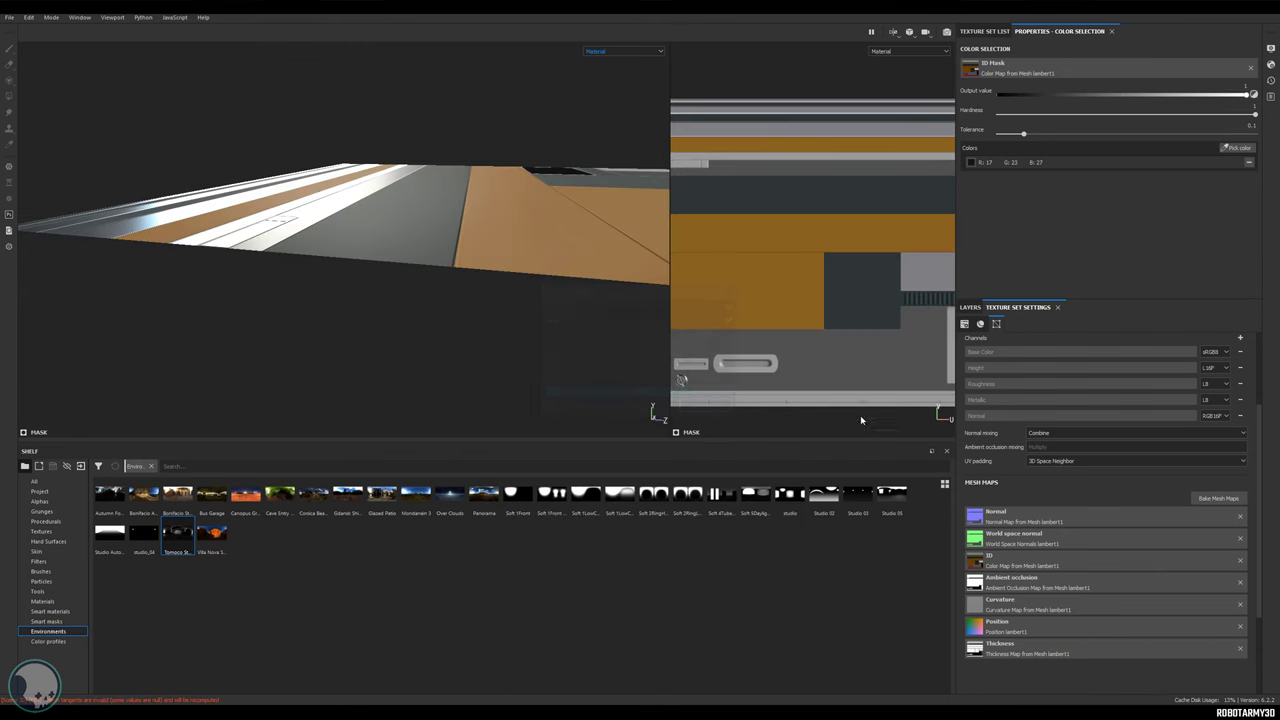
Pick the ID color for the Plastic mask again from the teal strip.
click(975, 307)
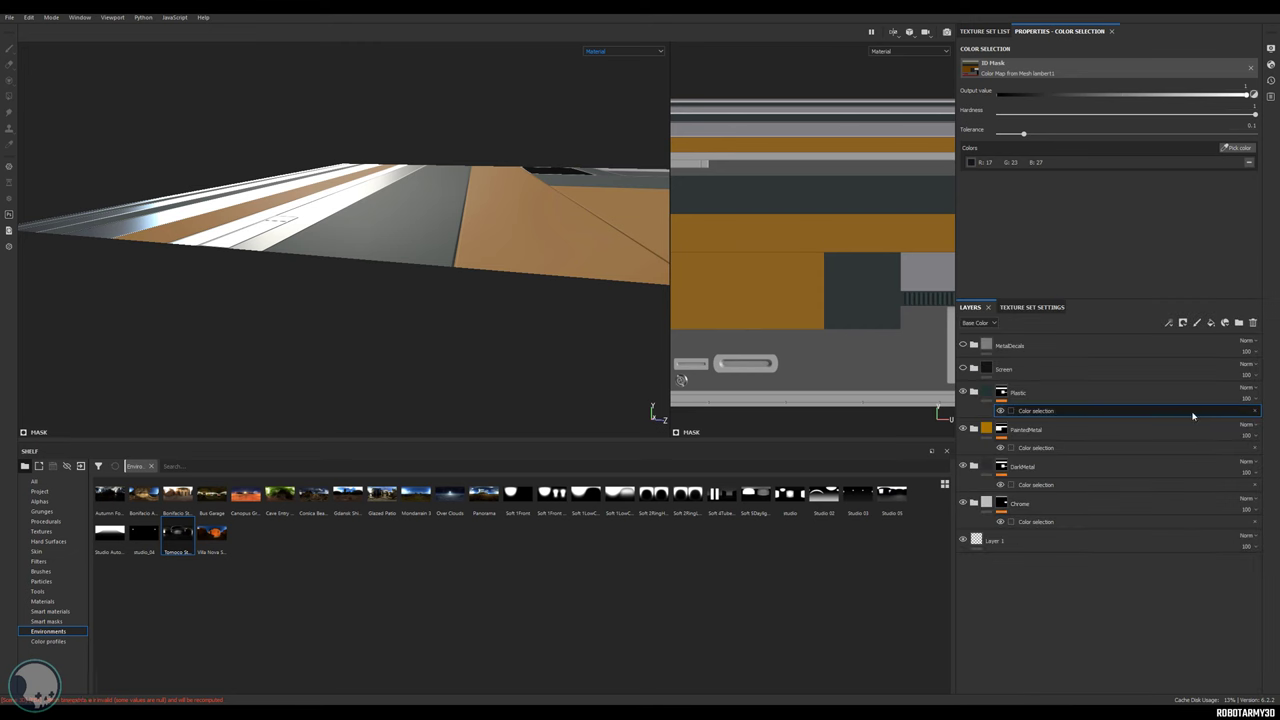
click(1237, 147)
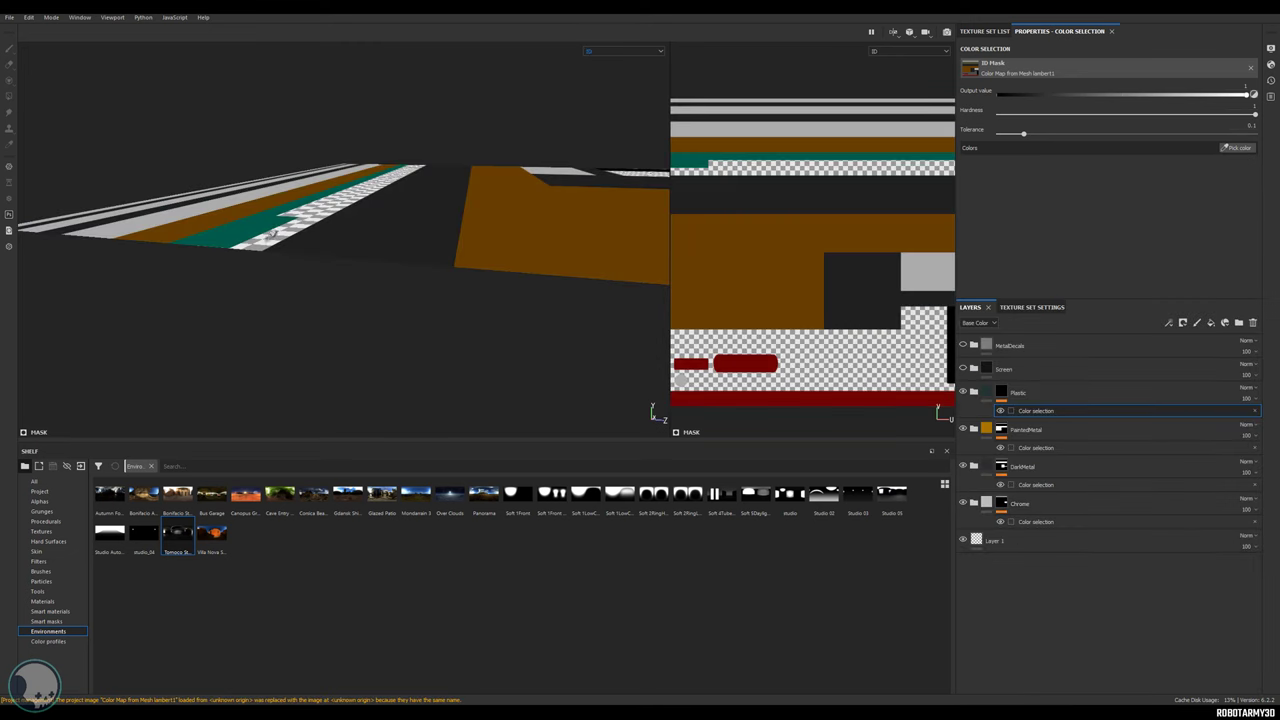
click(268, 236)
Show the Screen folder, add a color selection mask to it and pick the black ID color (0, 0, 0).
alt+drag(378, 316, 570, 180)
click(962, 370)
alt+middle_drag(583, 246, 320, 194)
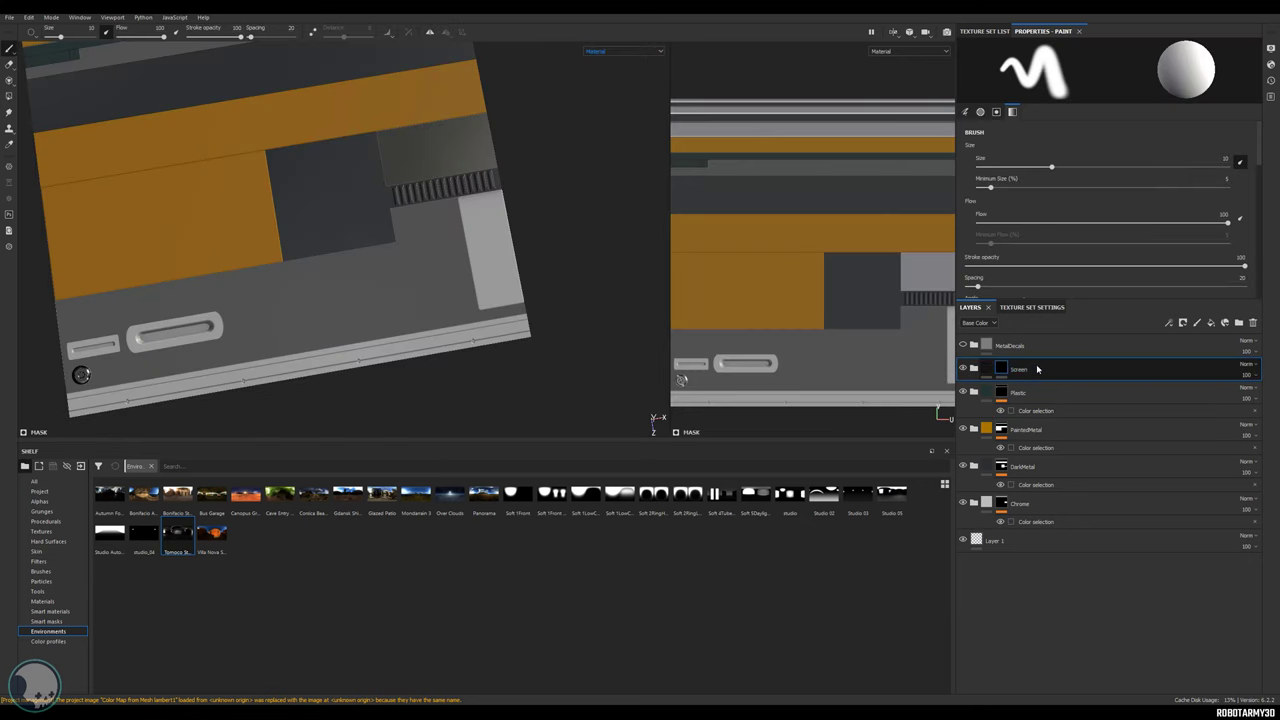
key(ctrl+z)
right_click(1025, 373)
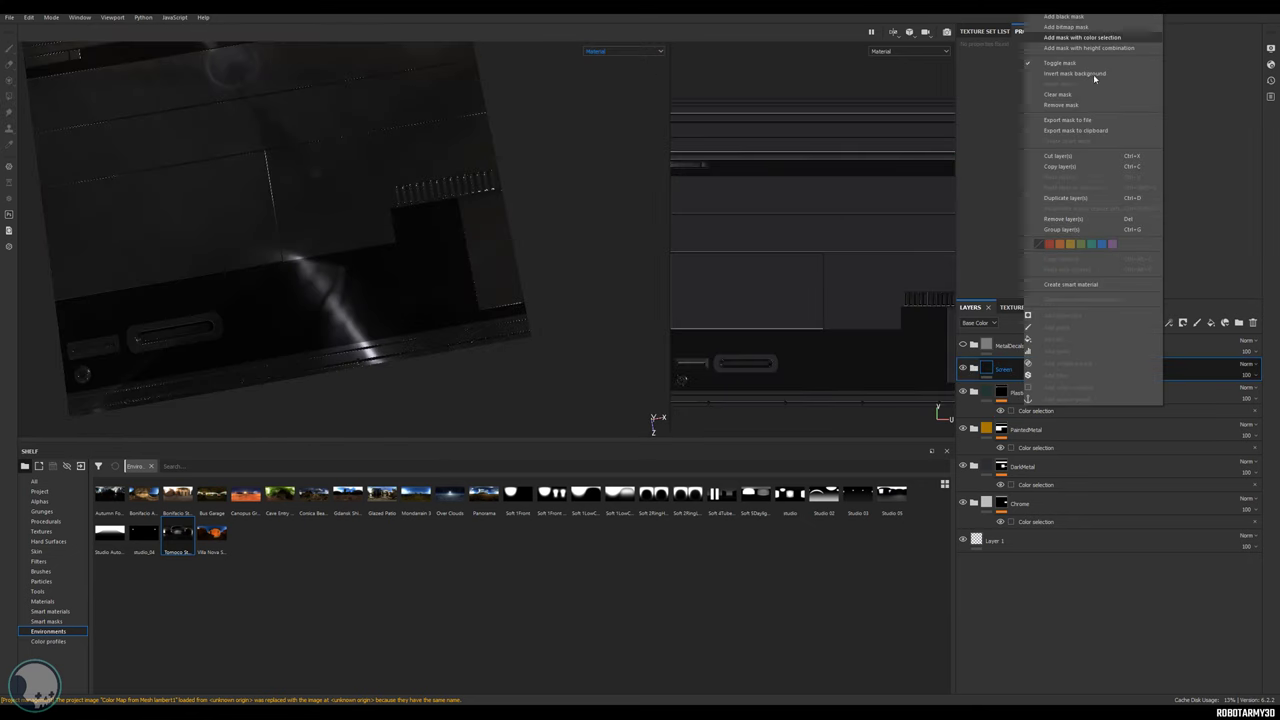
click(1088, 37)
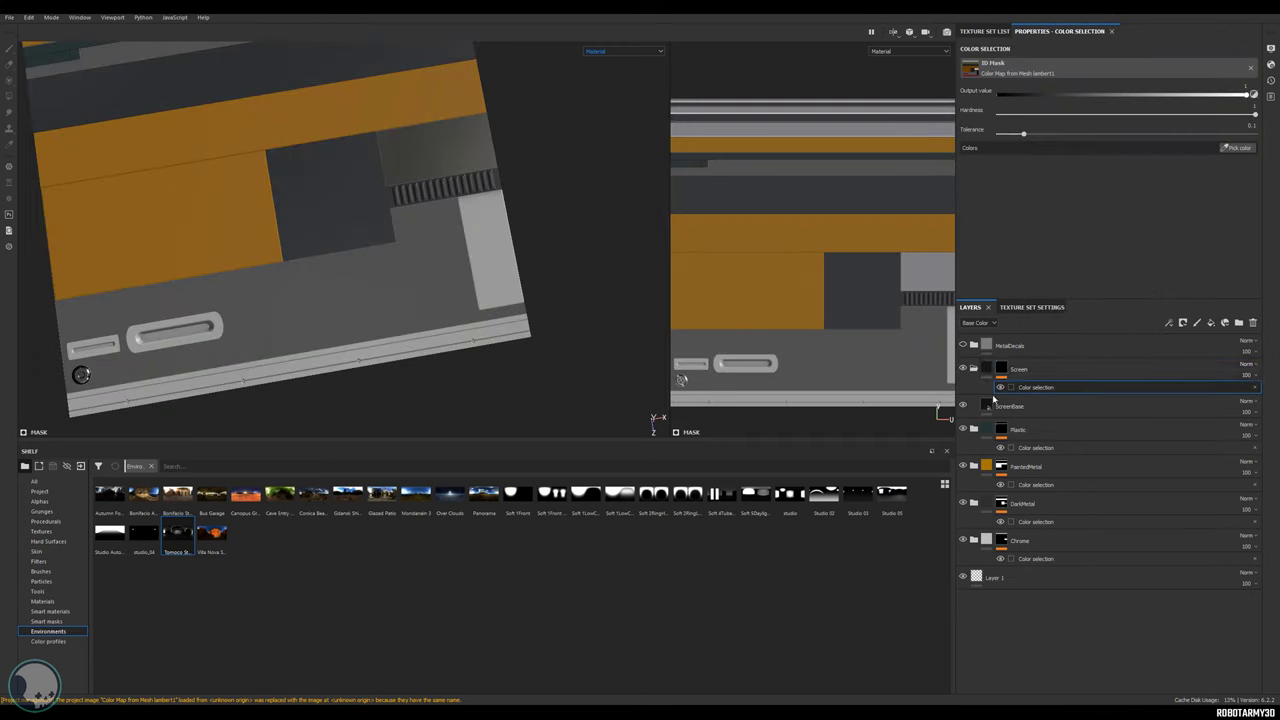
click(513, 246)
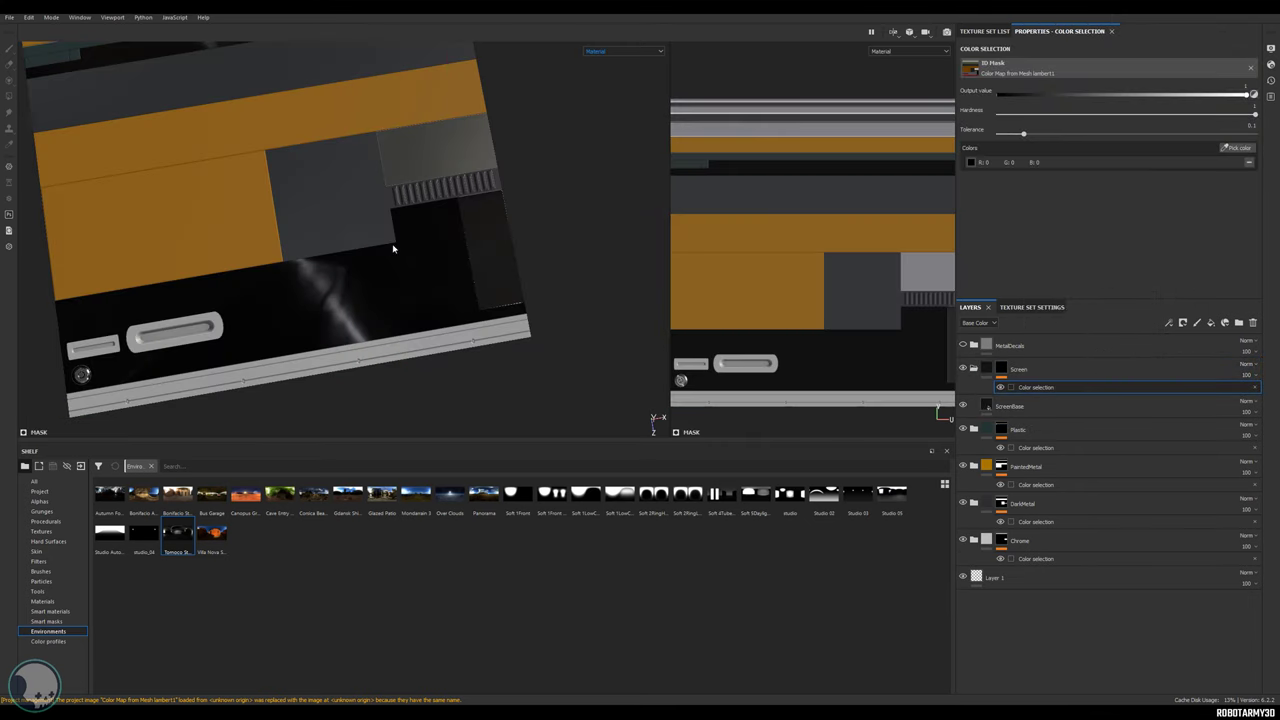
Check the areas covered by the Screen mask and delete its color selection.
alt+drag(395, 249, 479, 250)
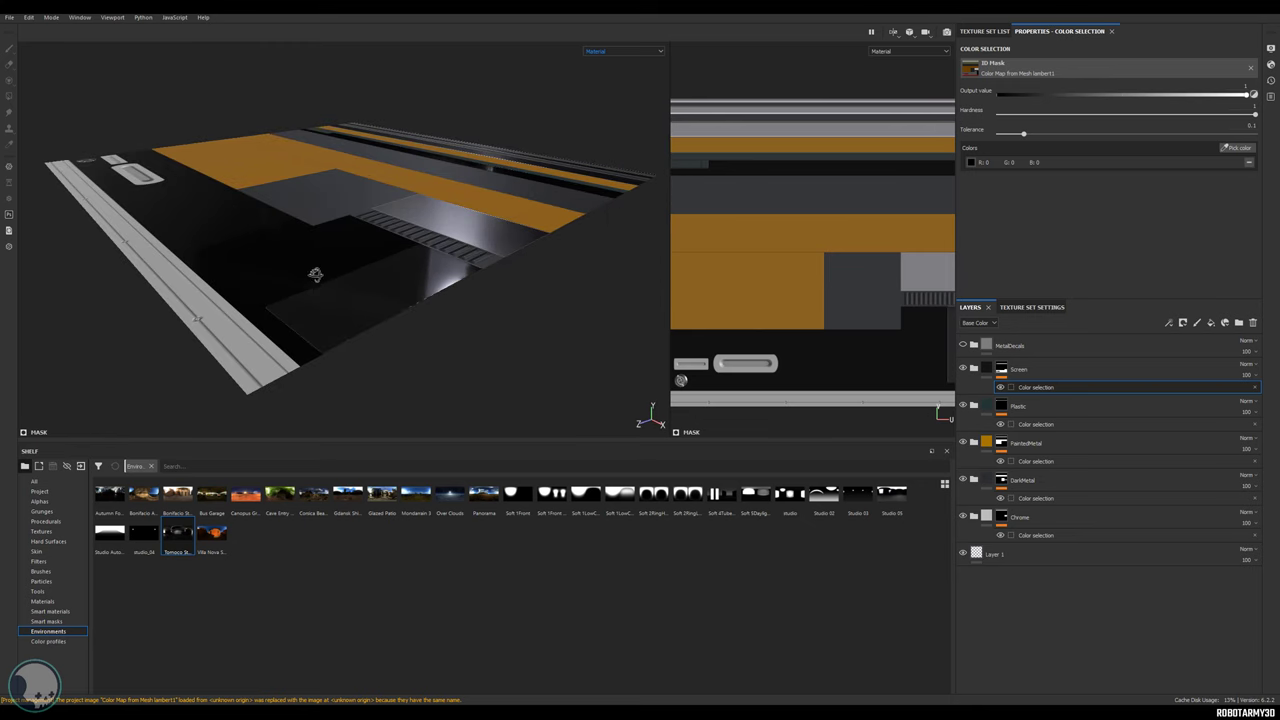
alt+drag(312, 271, 350, 284)
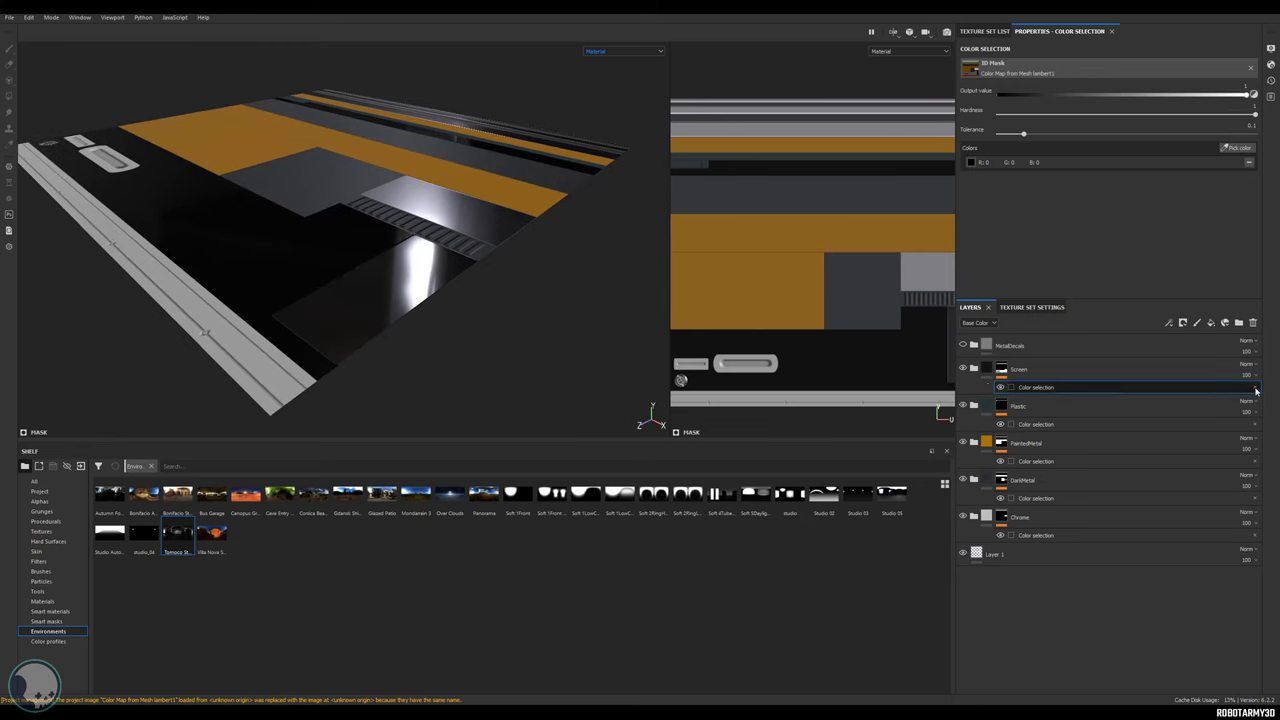
key(Delete)
Switch to Maya, apply a bright green vertex color (0.2742, 1, 0) to the black screen block and close the color options.
mouse_move(376, 714)
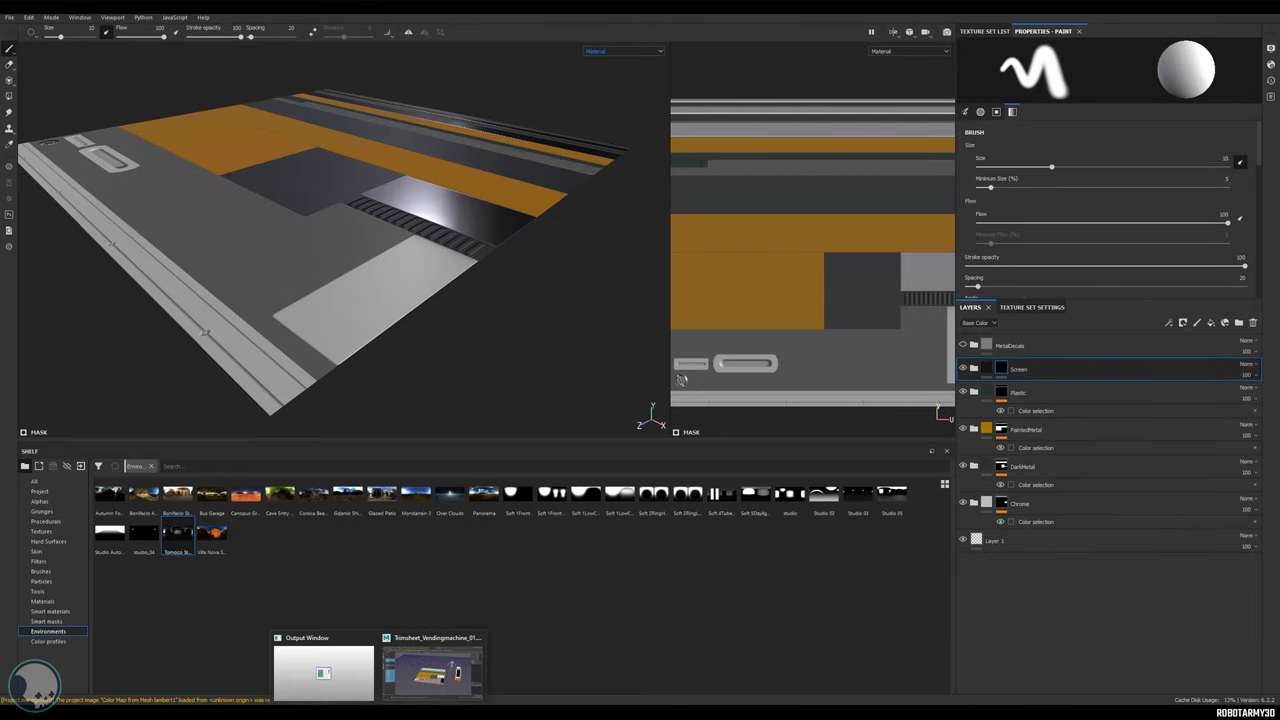
click(432, 668)
click(849, 467)
click(775, 467)
scroll(846, 499, up, 3)
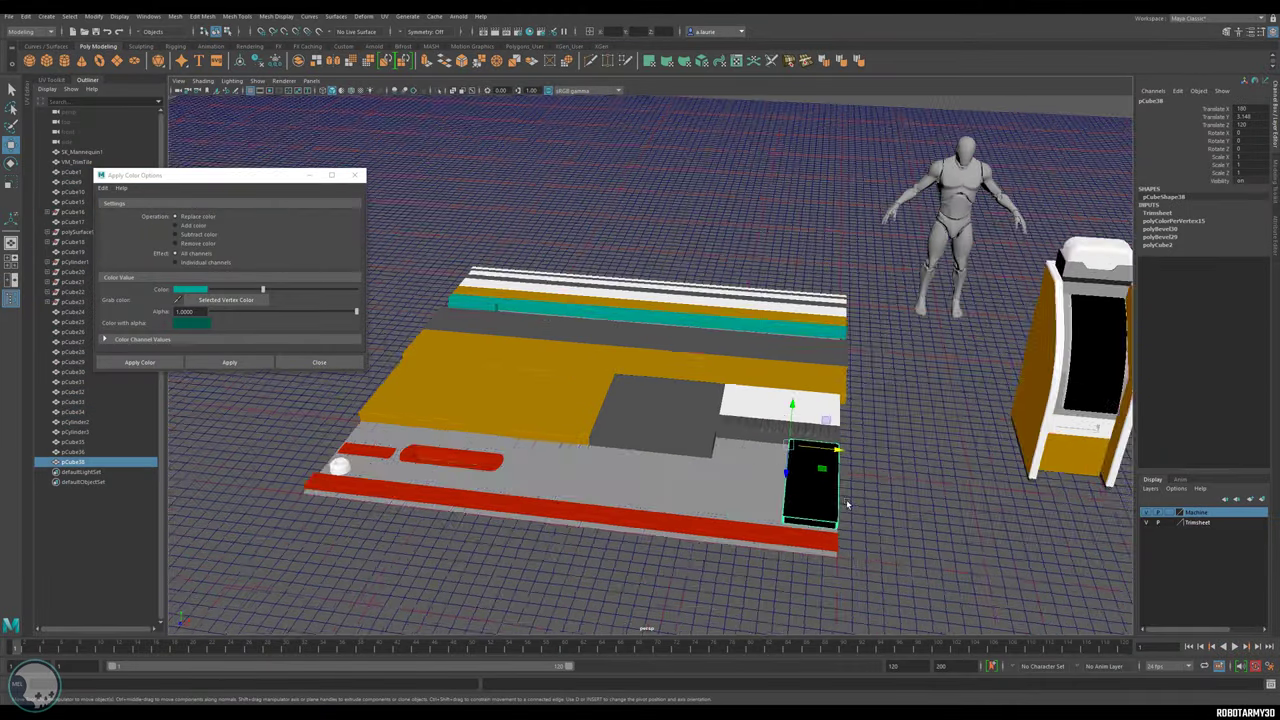
alt+drag(846, 499, 751, 404)
scroll(751, 404, up, 5)
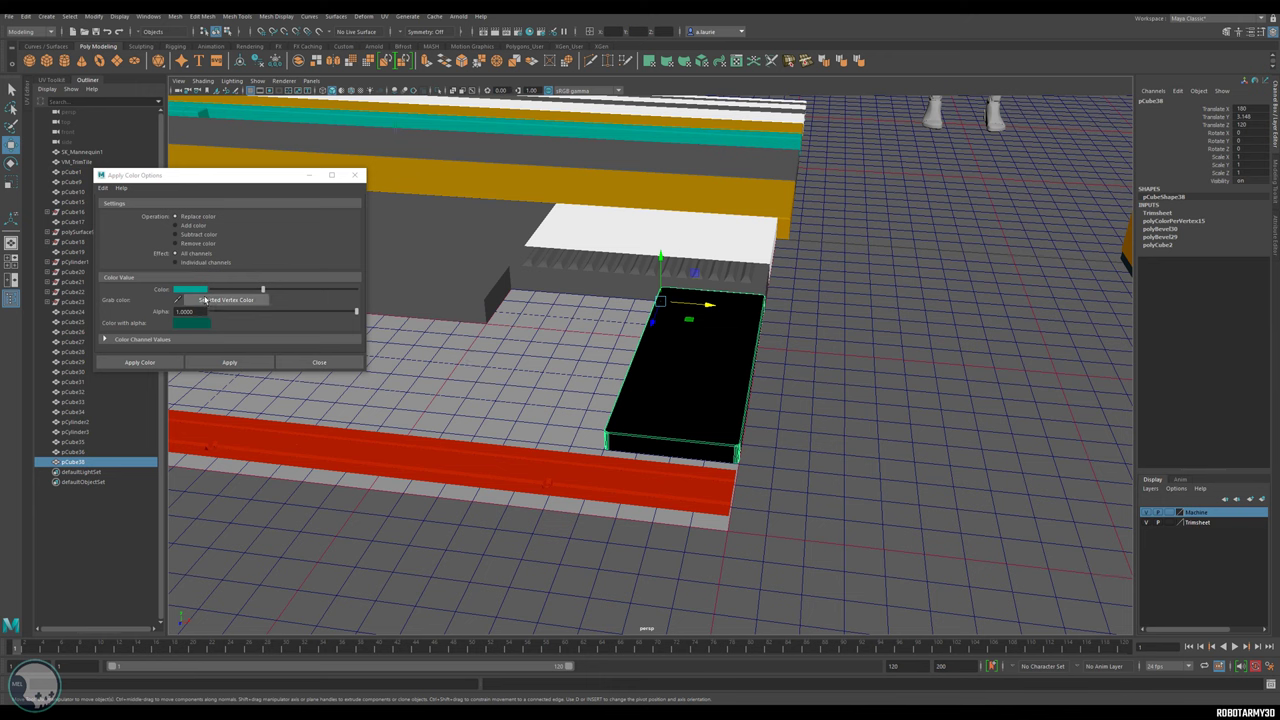
click(200, 290)
drag(285, 284, 264, 275)
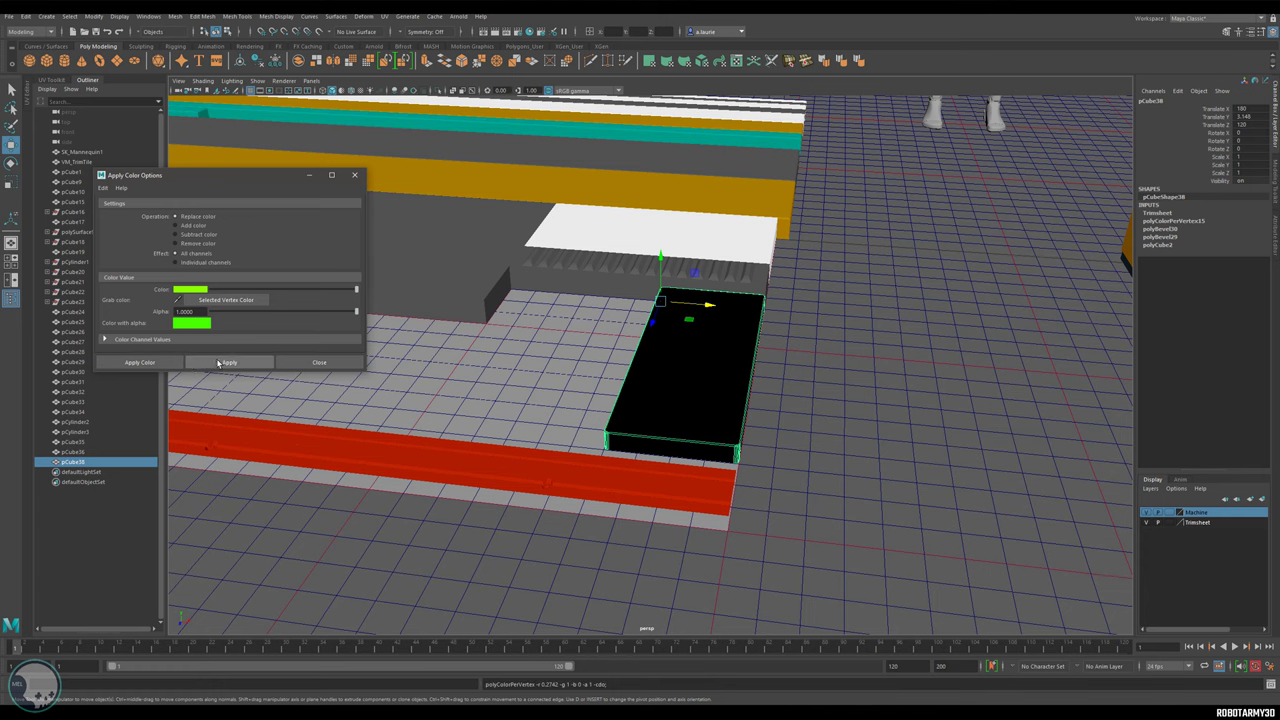
click(228, 362)
click(355, 176)
Select all the trim sheet meshes beside the vending machine and export the selection.
scroll(406, 203, down, 10)
drag(320, 180, 709, 474)
click(9, 16)
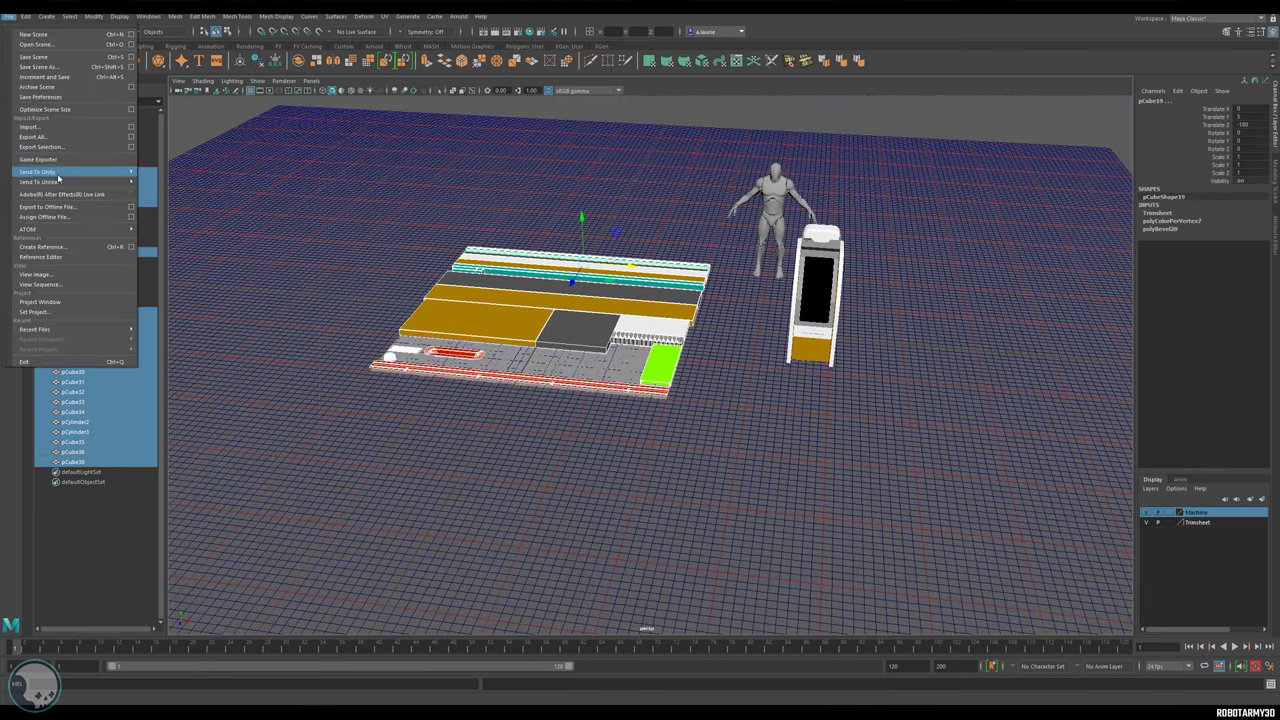
click(56, 152)
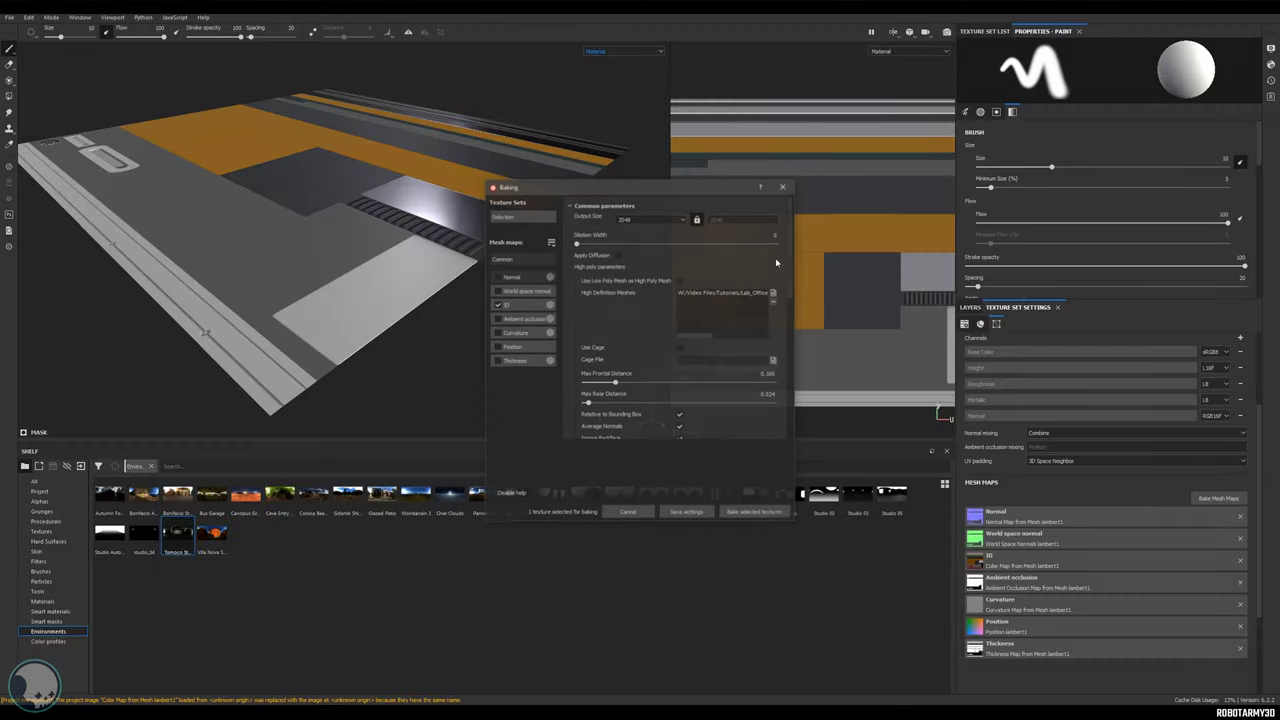
Switch to Substance Painter and rebake only the ID mesh map at 2048 output size.
click(498, 305)
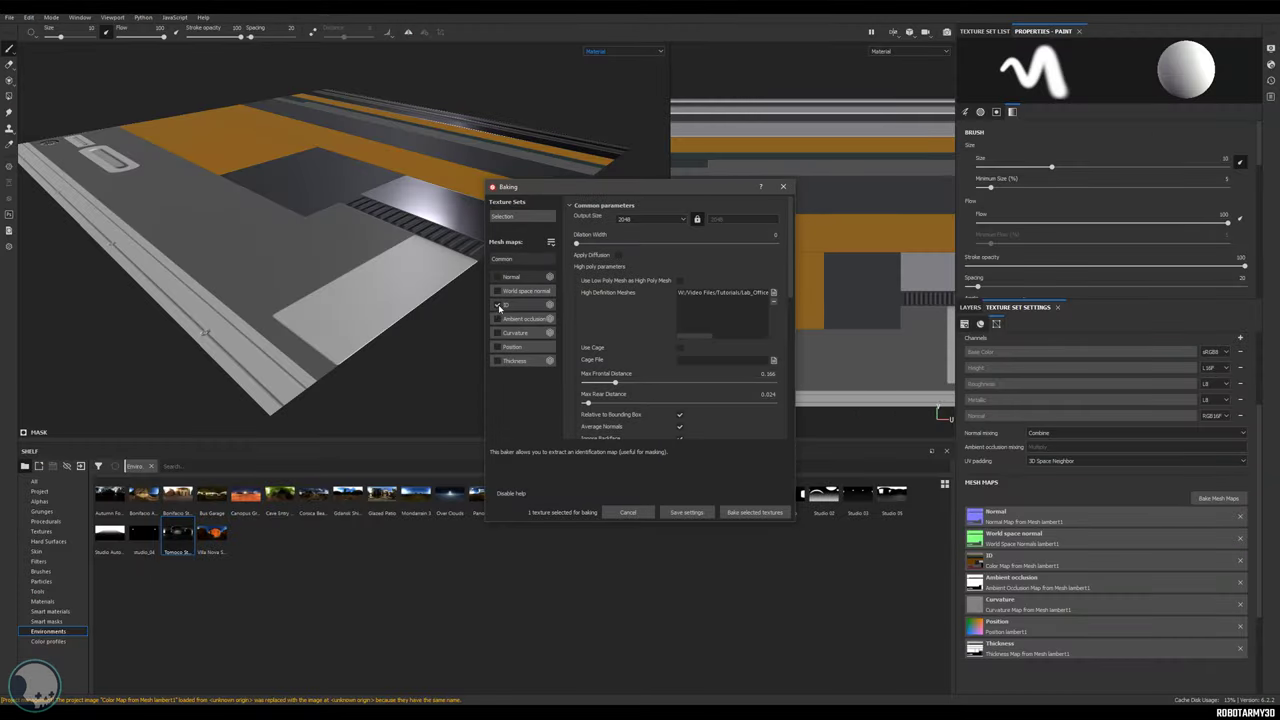
click(756, 513)
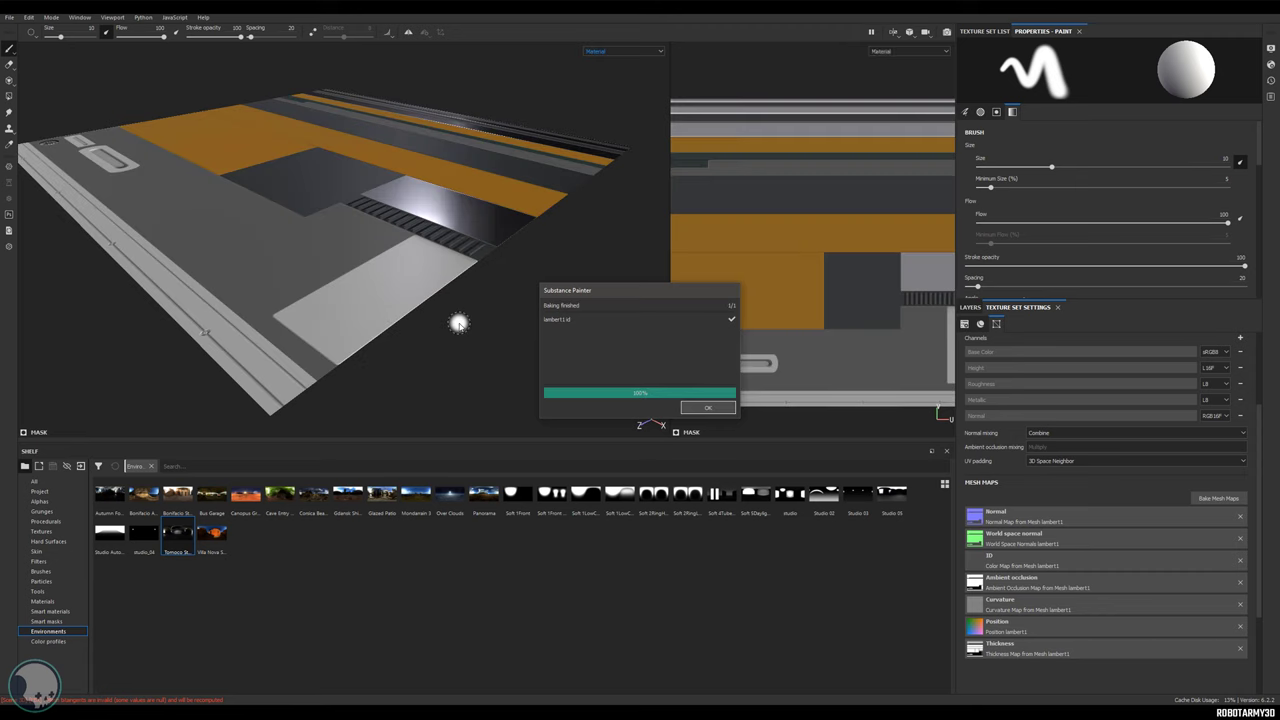
click(707, 407)
Replace the Screen folder's mask with a new color selection mask and pick the bright green ID color.
click(970, 307)
right_click(1001, 367)
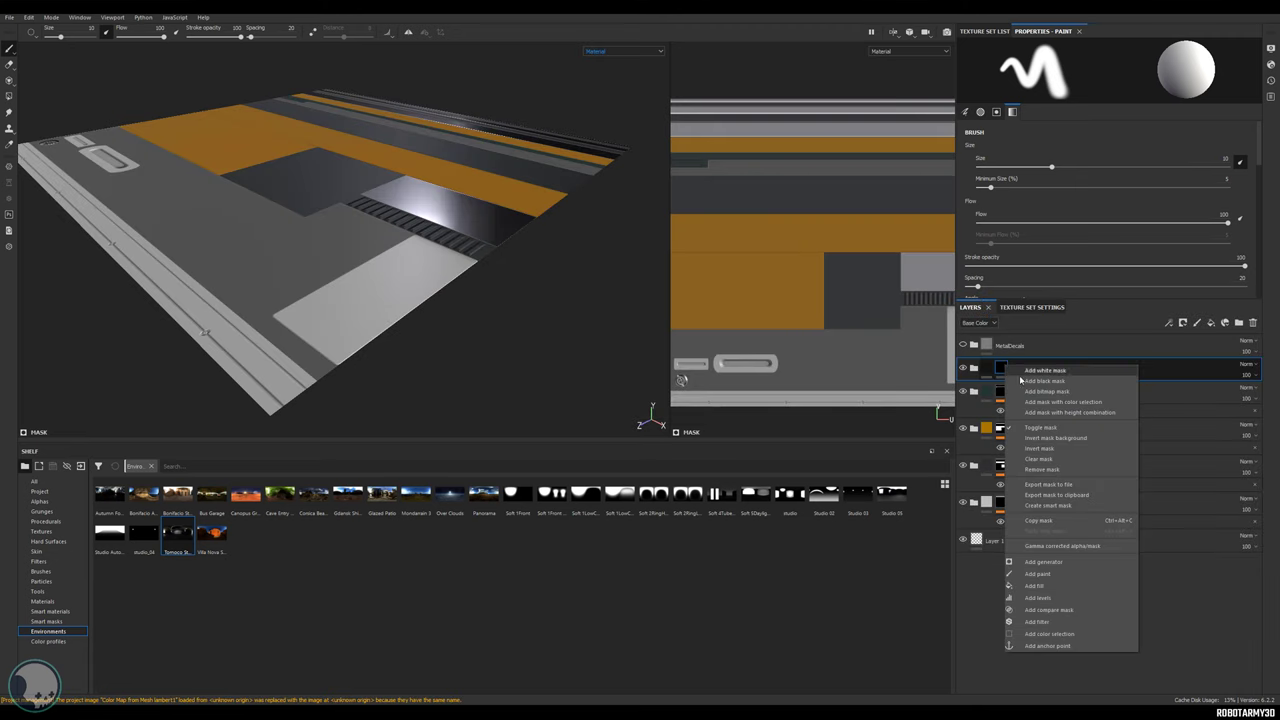
click(1055, 469)
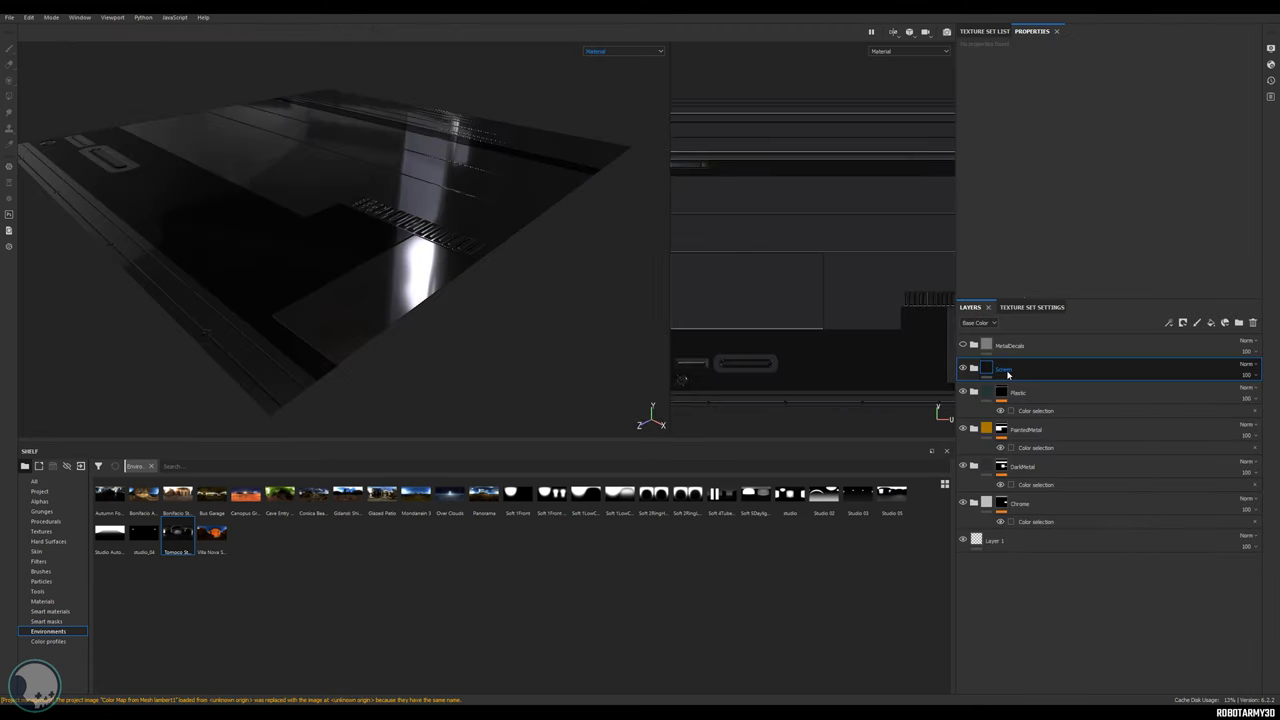
right_click(1007, 373)
click(1088, 42)
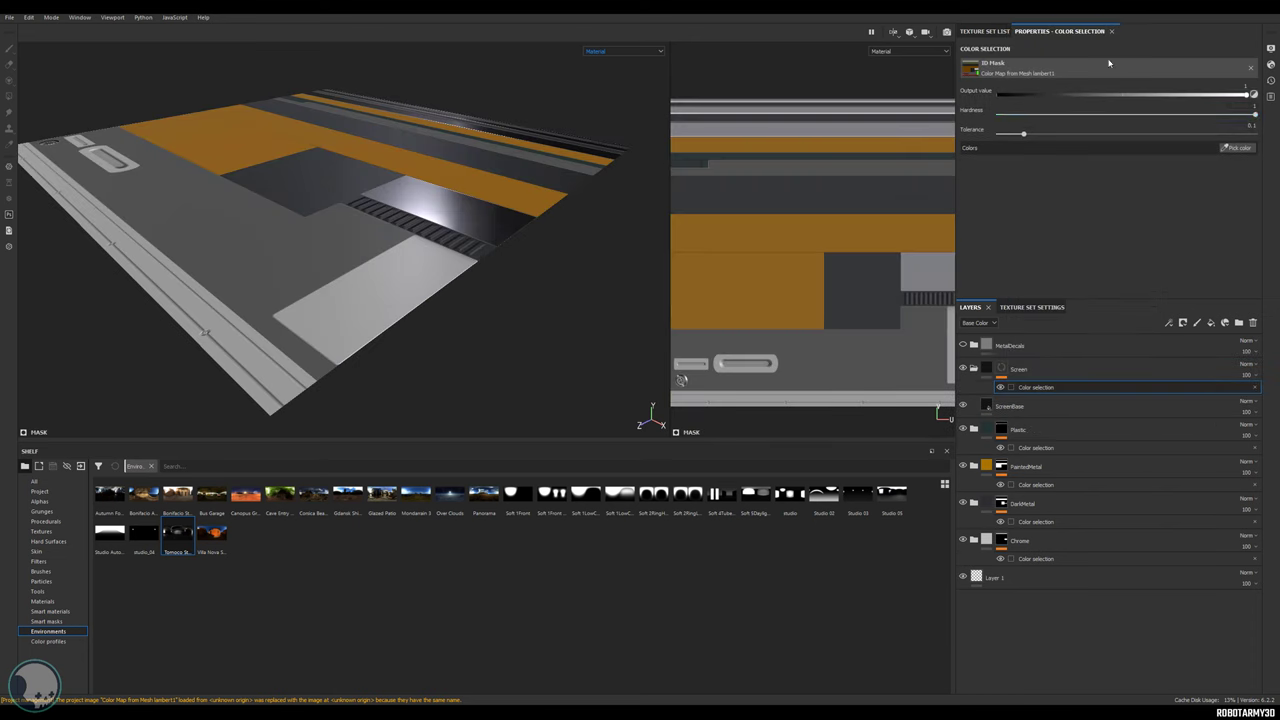
click(1237, 148)
click(400, 290)
Inspect the trim sheet from several angles to check the masked material areas.
alt+drag(393, 298, 264, 263)
alt+middle_drag(420, 206, 514, 246)
alt+drag(514, 246, 523, 300)
shift+right_drag(523, 300, 481, 282)
alt+drag(481, 282, 463, 252)
alt+right_drag(463, 252, 446, 286)
alt+middle_drag(446, 286, 491, 226)
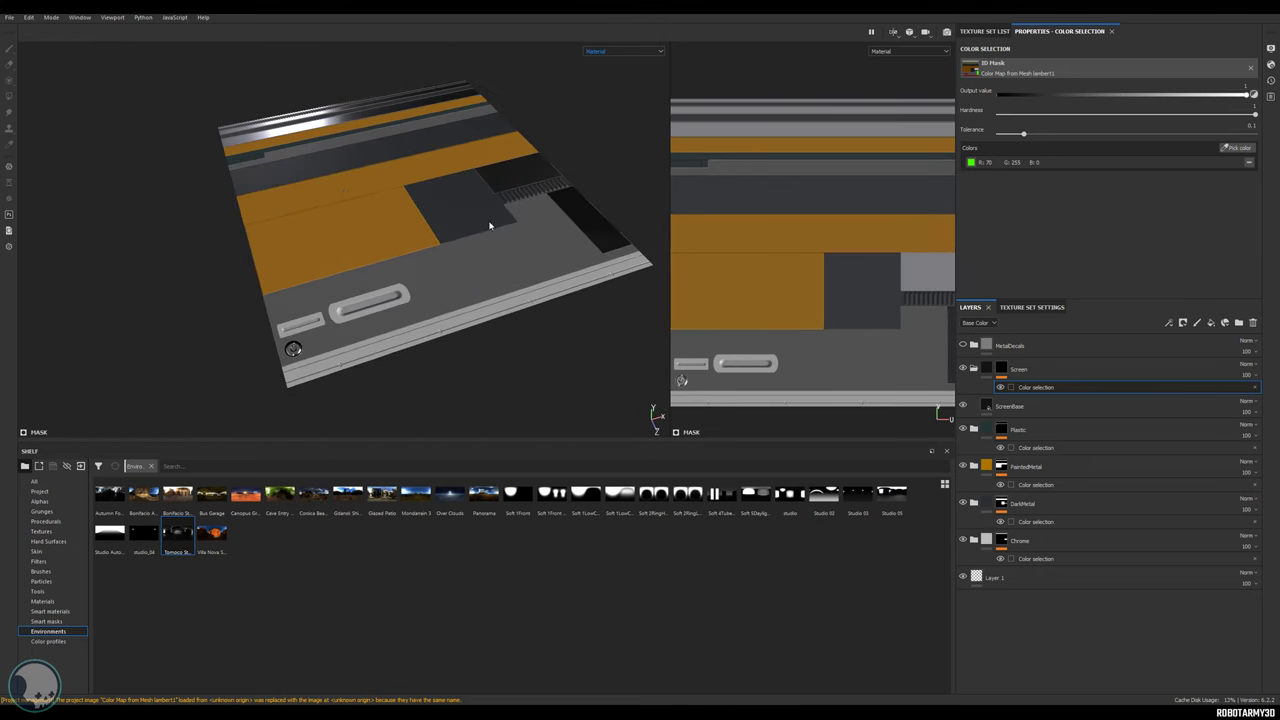
mouse_move(491, 226)
shift+right_down()
mouse_move(464, 216)
mouse_move(483, 223)
shift+right_up()
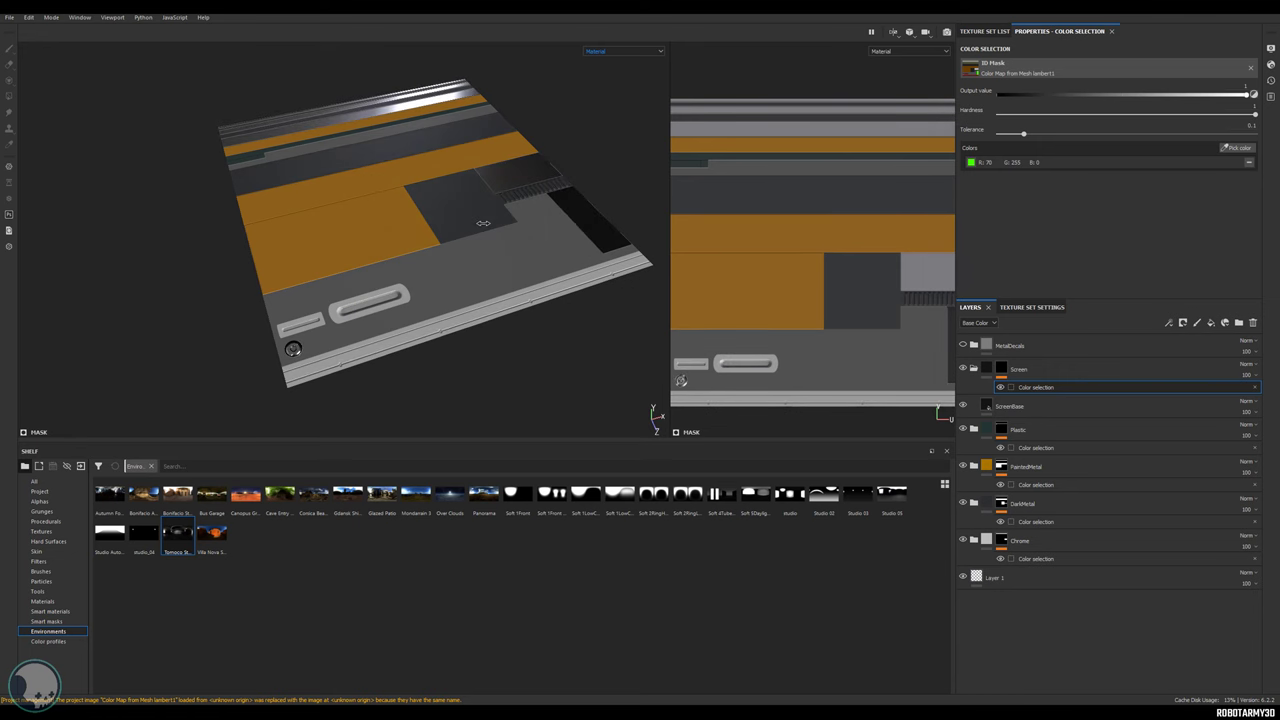
alt+drag(474, 247, 405, 238)
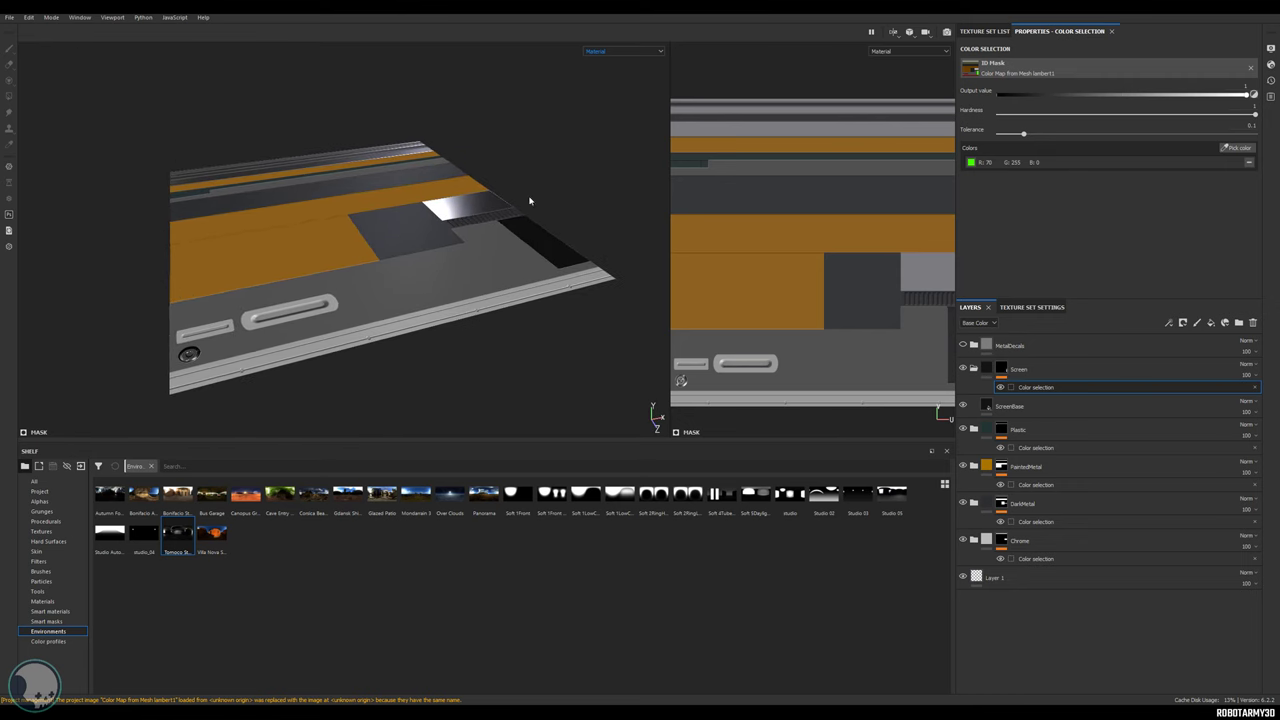
click(11, 18)
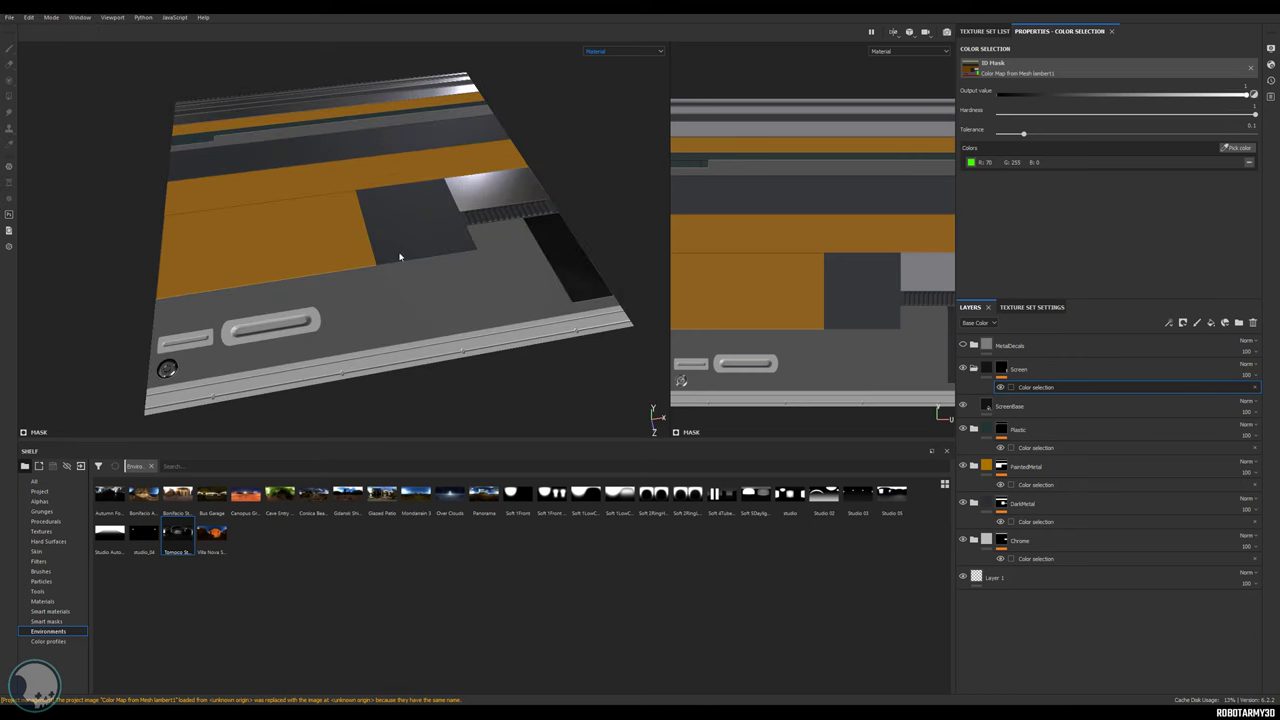
alt+middle_drag(240, 165, 229, 161)
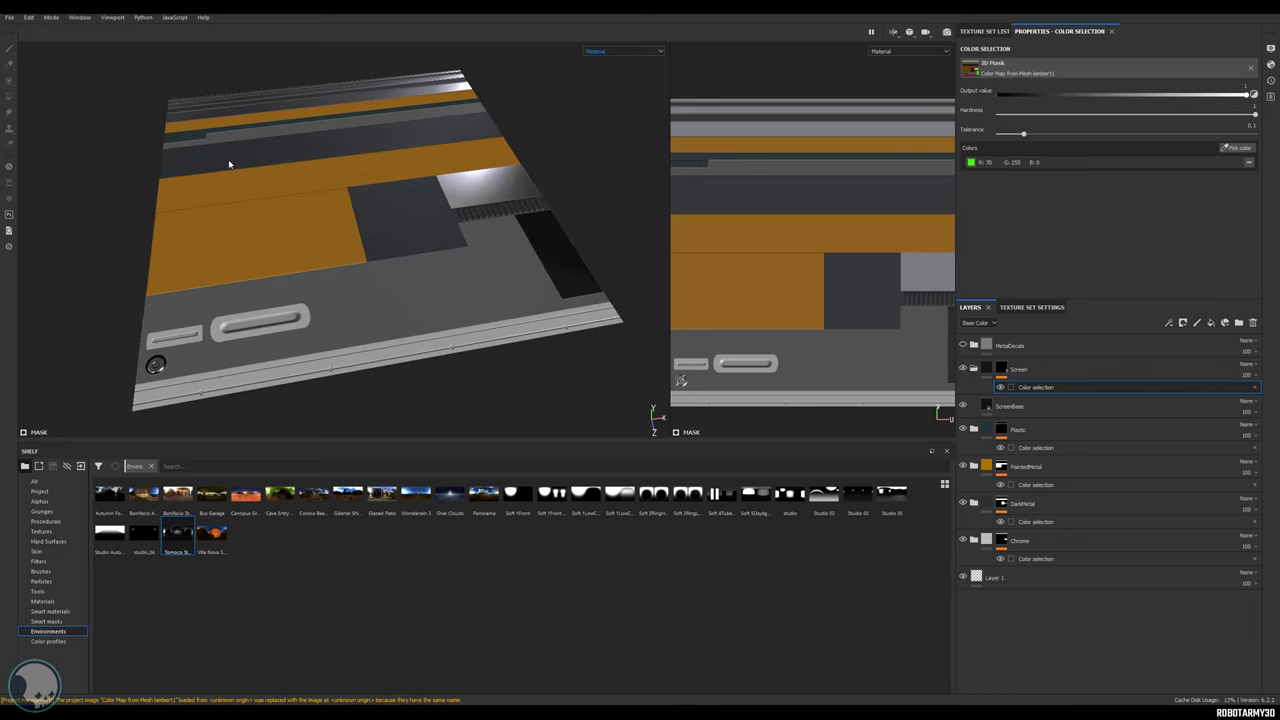
Open the texture export dialog and review the available output templates and the list of exports.
click(10, 18)
click(50, 196)
drag(607, 173, 386, 175)
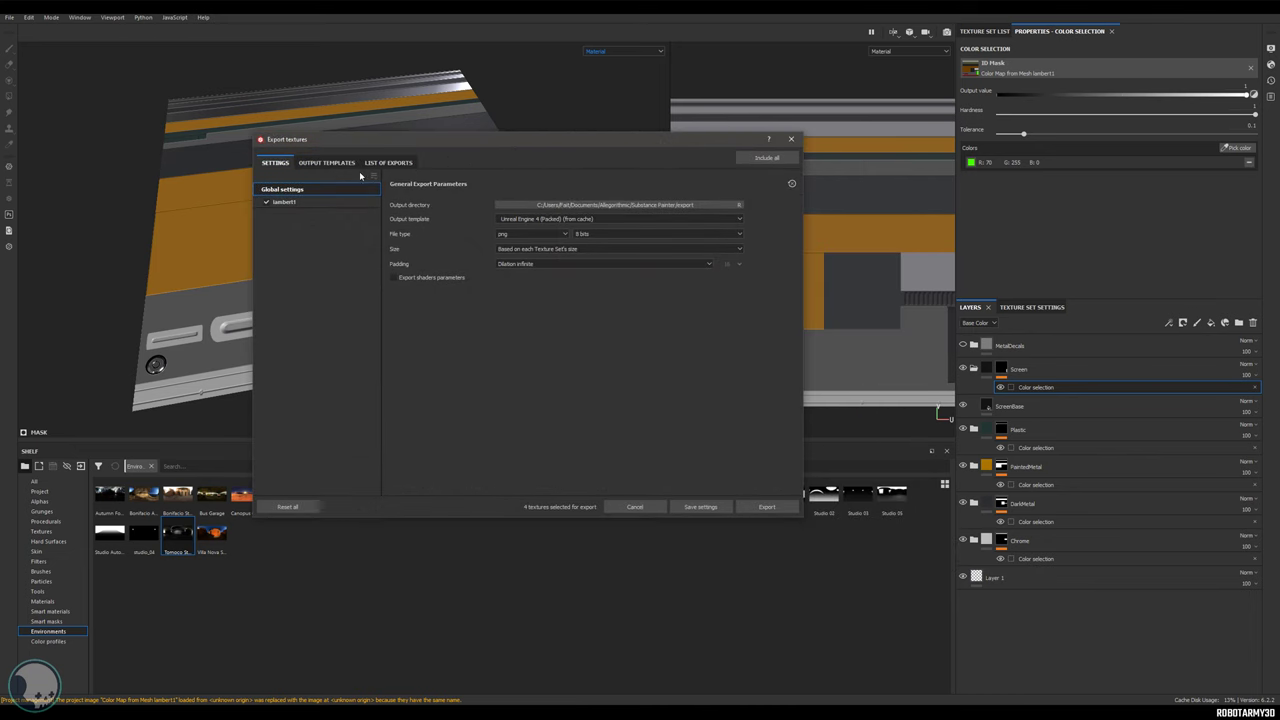
click(551, 222)
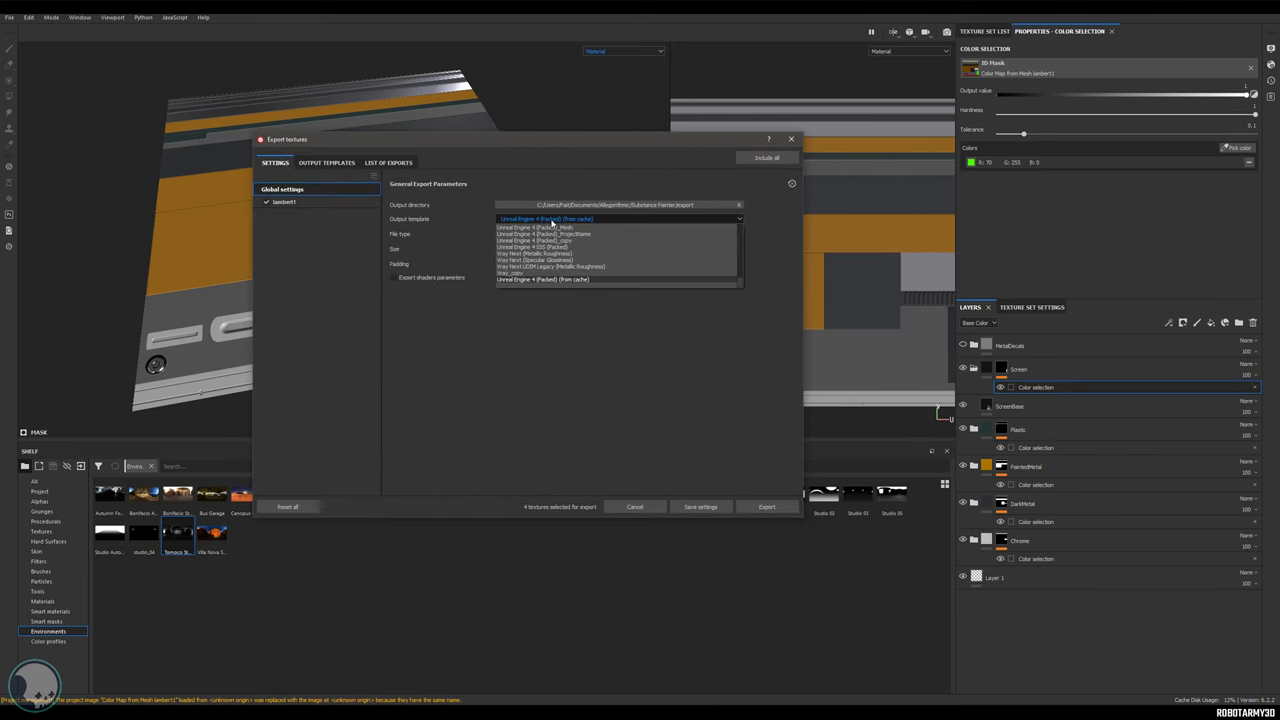
click(462, 371)
click(389, 163)
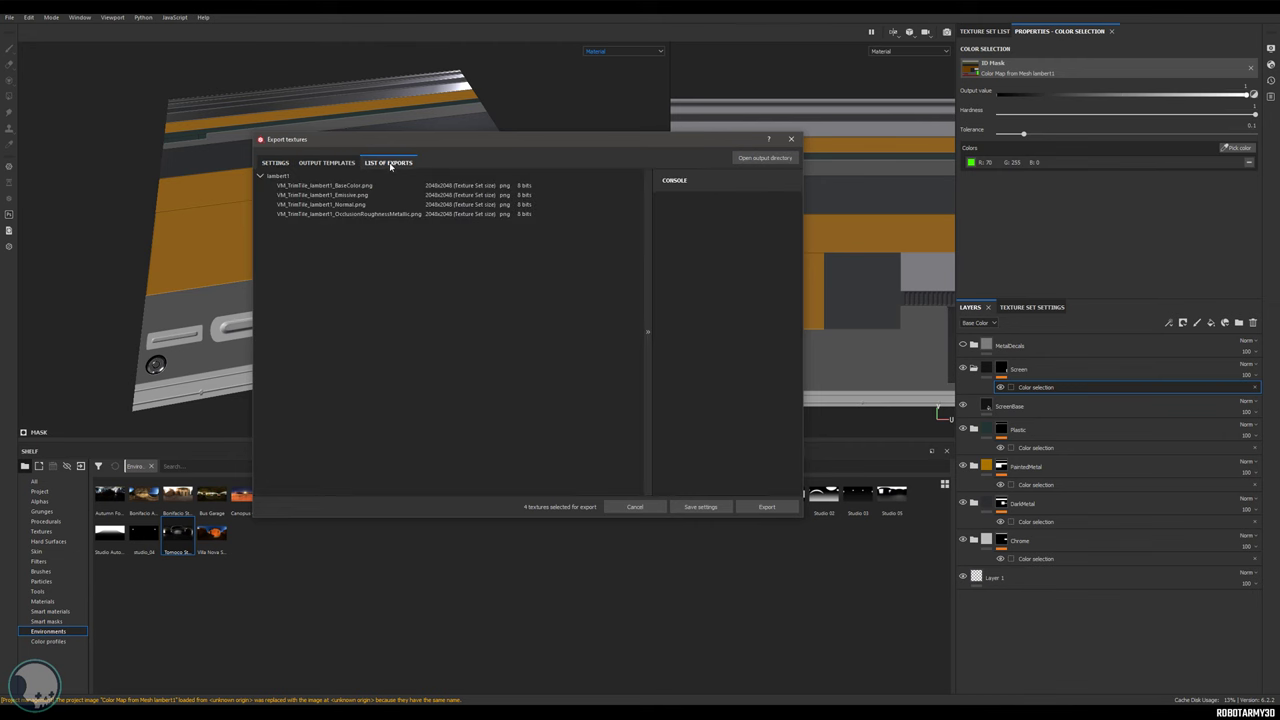
Examine the Unreal Engine 4 (Packed) template's output maps and compare their naming with the list of exports.
click(327, 163)
scroll(305, 320, down, 2)
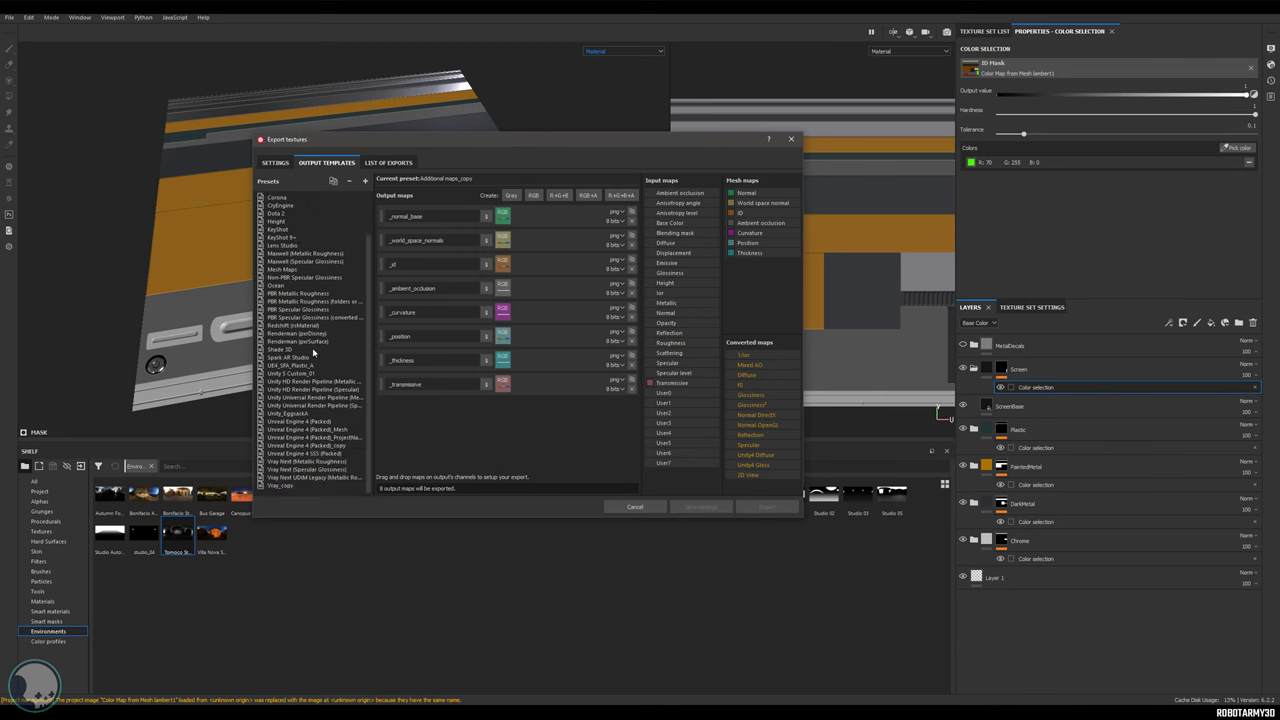
click(316, 423)
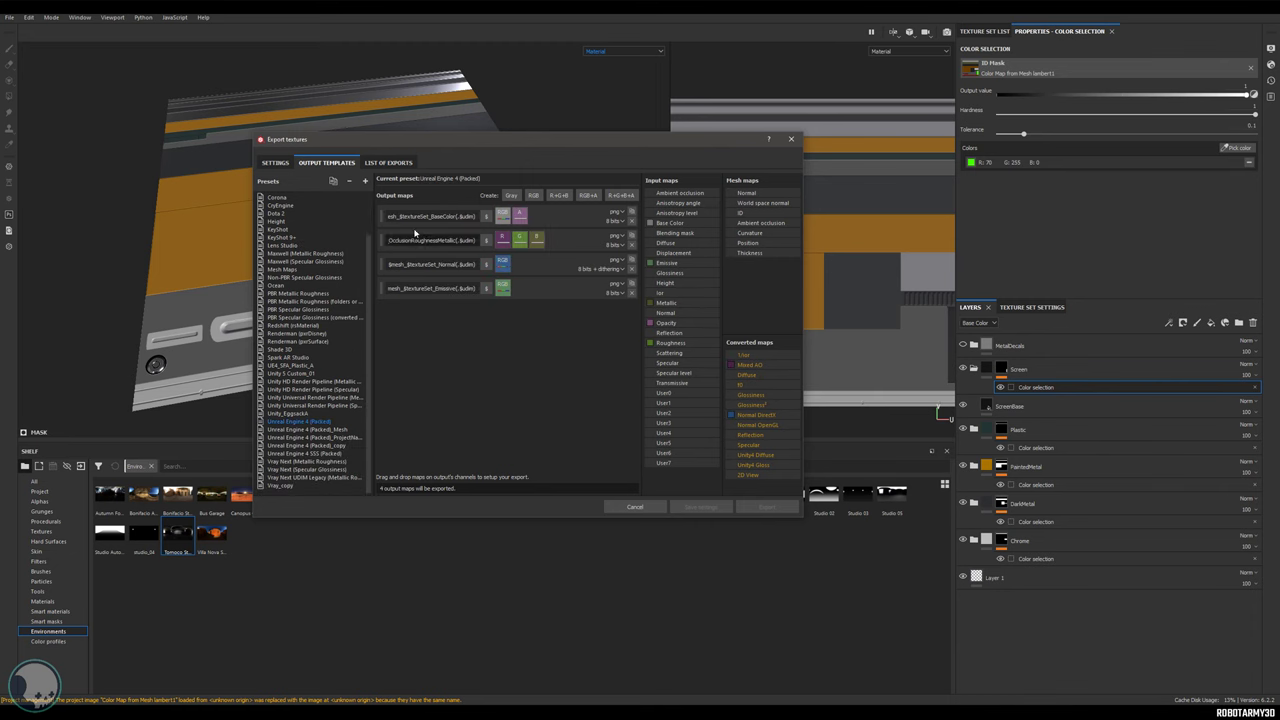
click(388, 162)
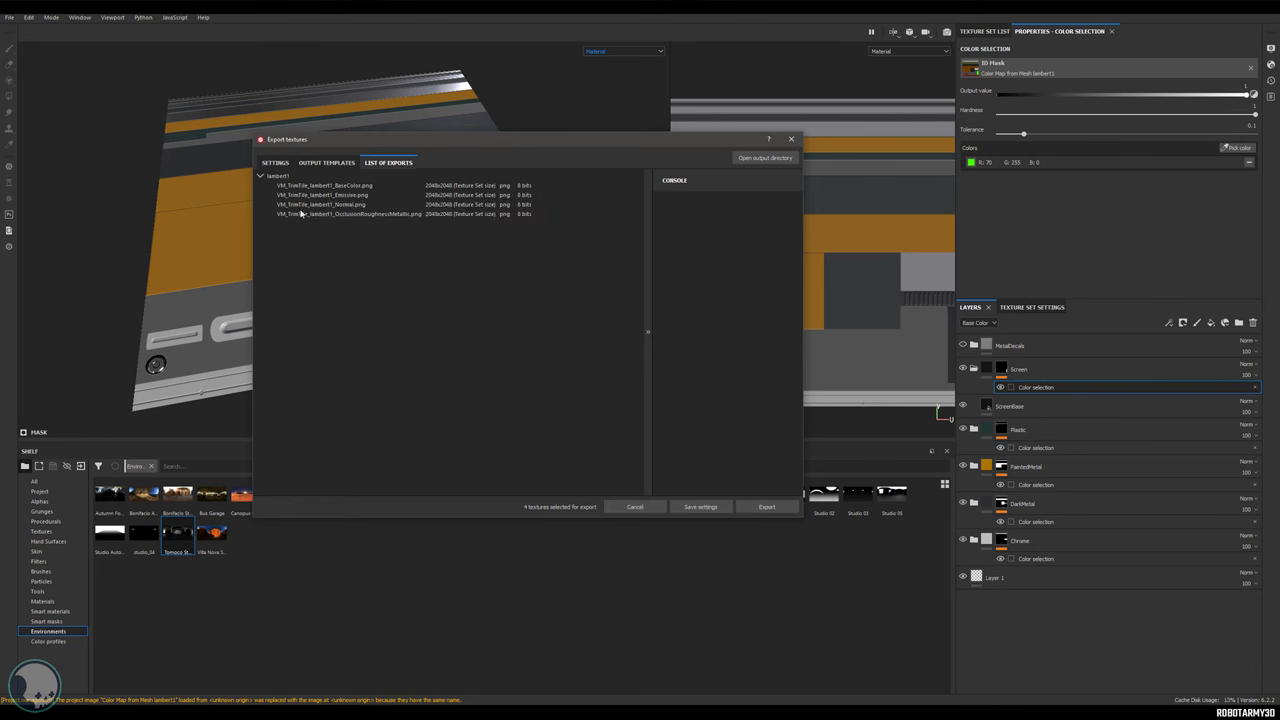
click(326, 162)
click(280, 164)
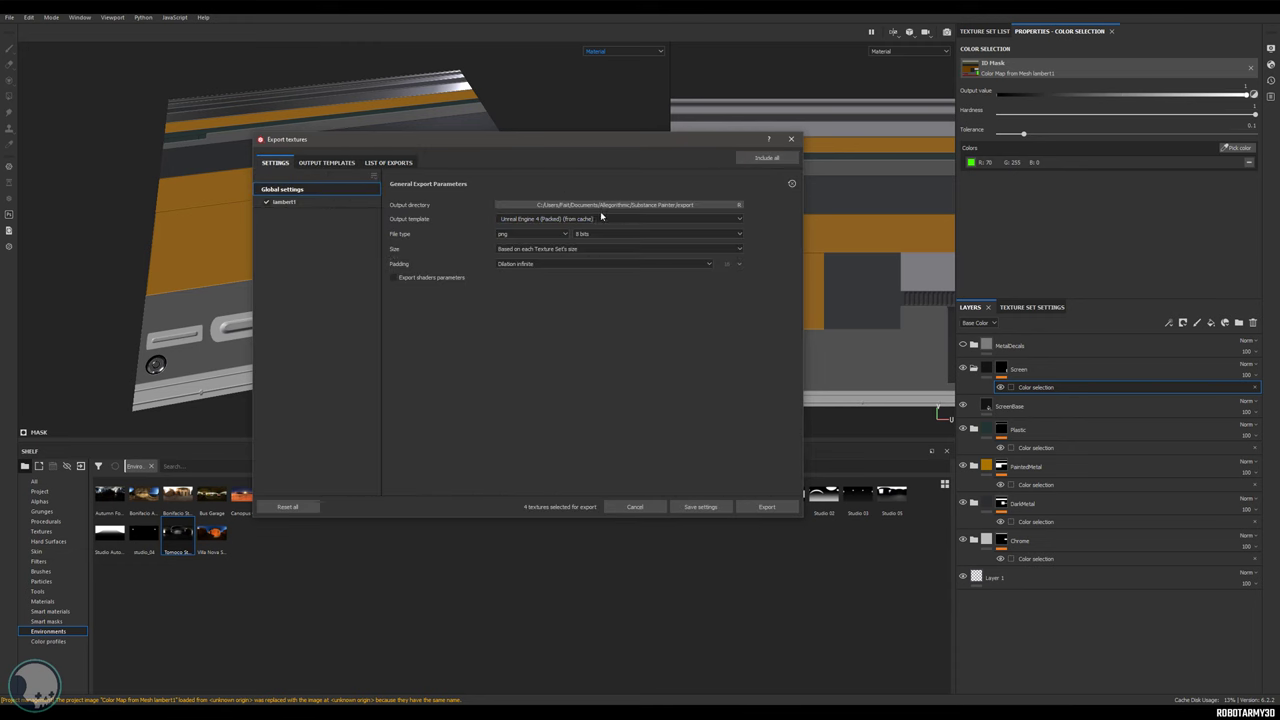
click(326, 162)
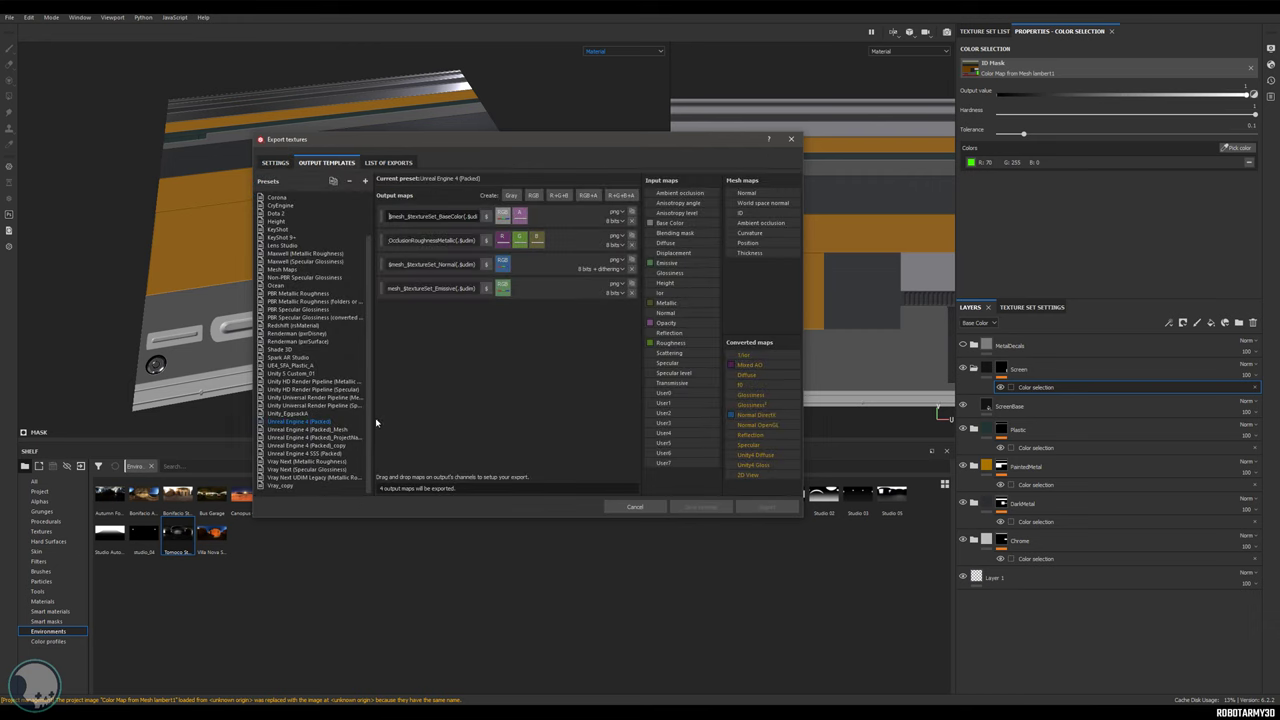
Examine the Unreal Engine 4 (Packed)_ProjectName template's output maps and the $project prefix in their file names.
drag(376, 423, 433, 428)
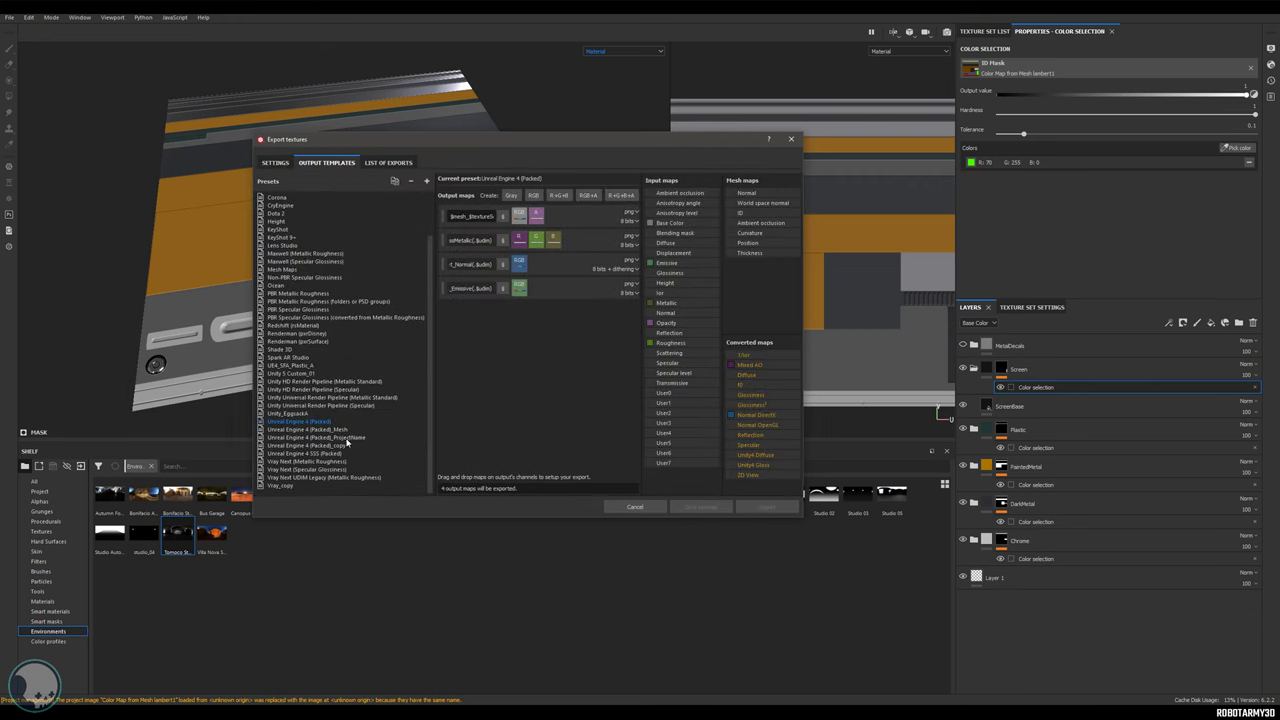
click(348, 440)
drag(433, 440, 356, 436)
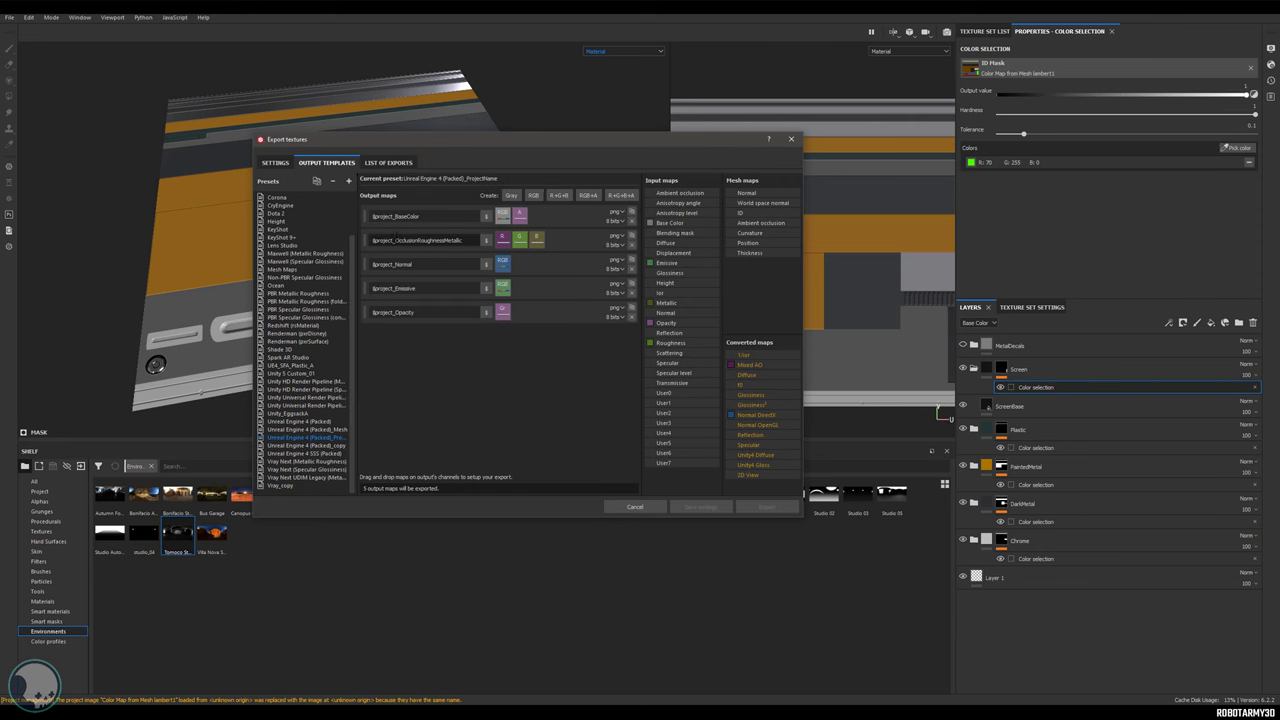
click(431, 217)
click(430, 240)
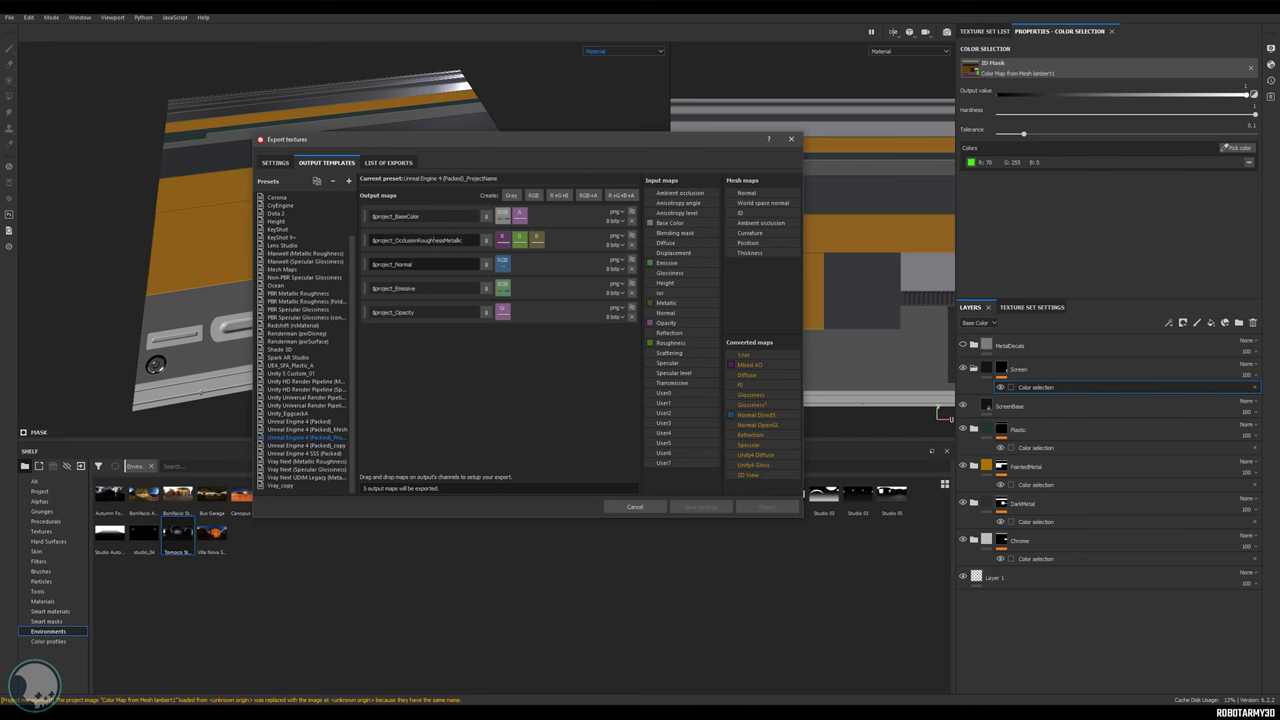
click(428, 264)
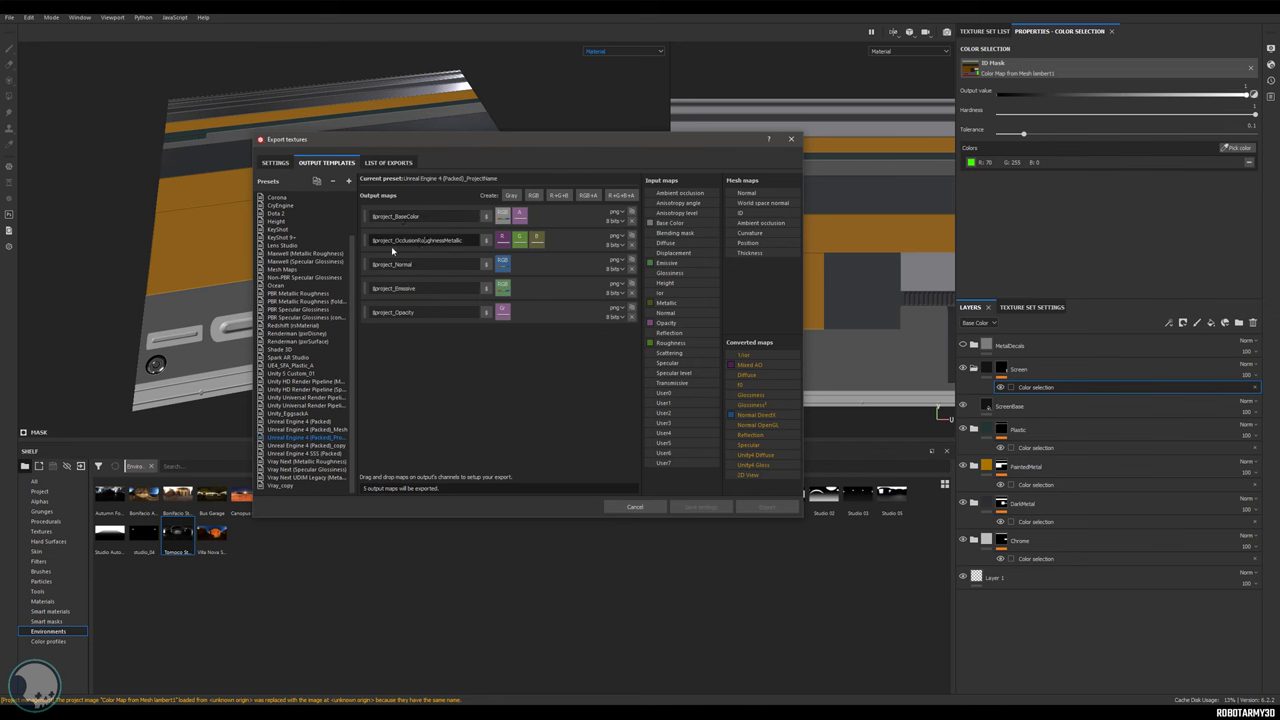
drag(372, 216, 391, 217)
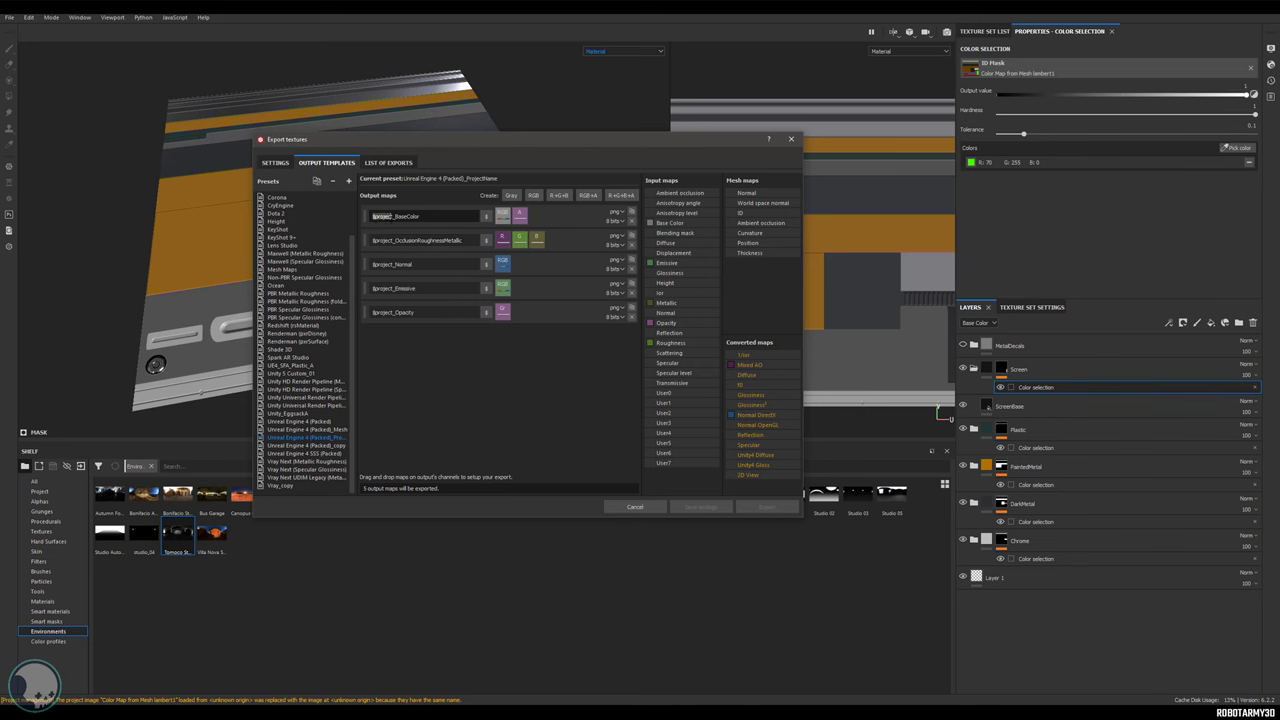
click(395, 217)
drag(393, 217, 375, 216)
click(394, 216)
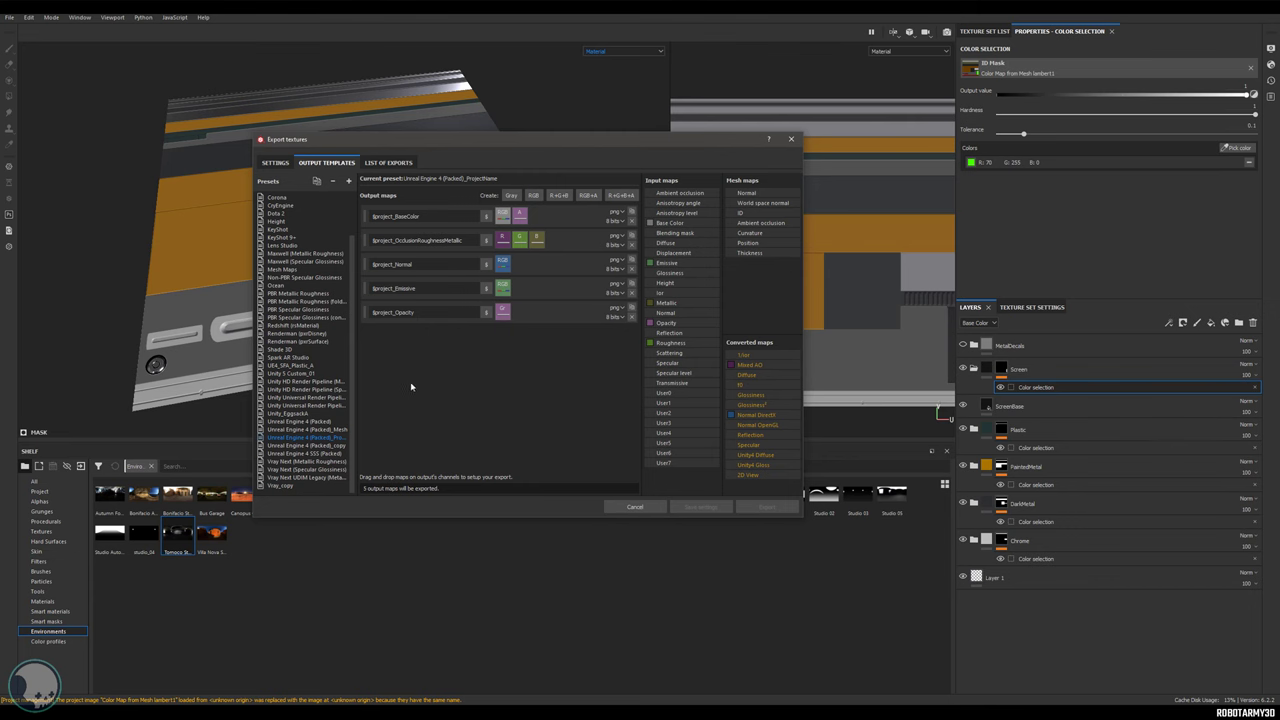
Set the output template to Unreal Engine 4 (Packed)_ProjectName and check the resulting export file names.
click(290, 162)
click(557, 219)
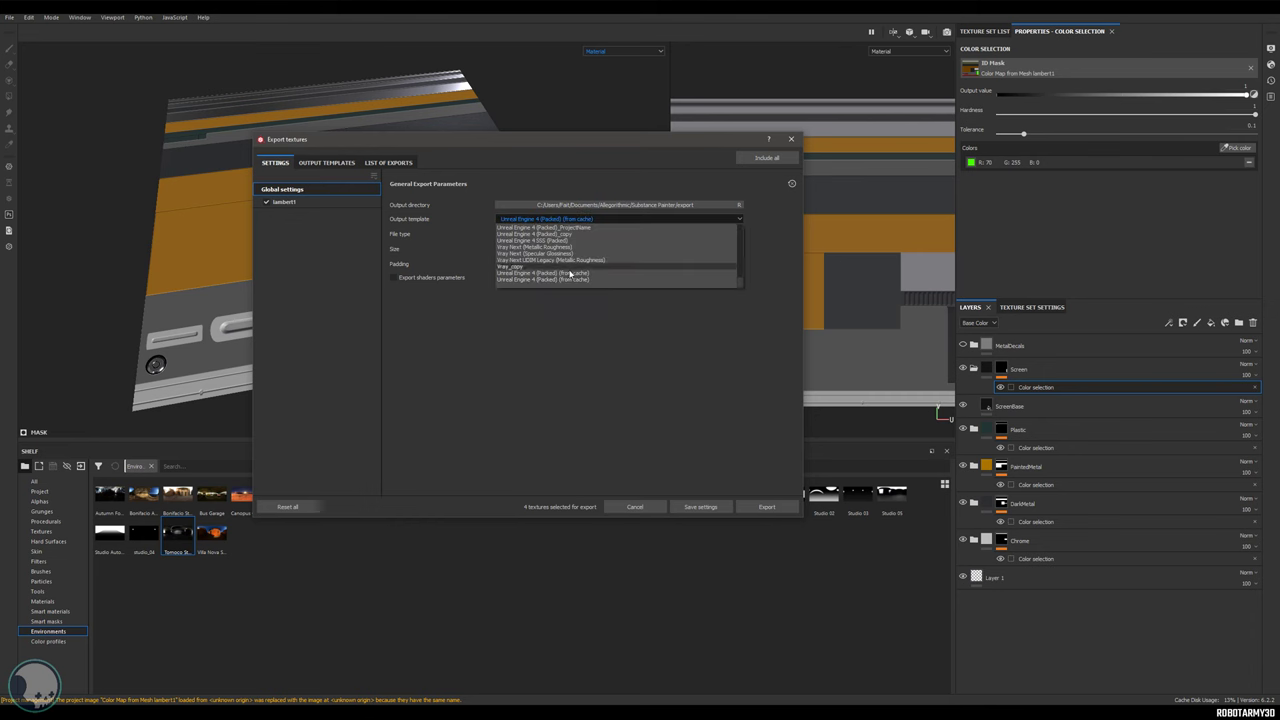
scroll(570, 262, up, 1)
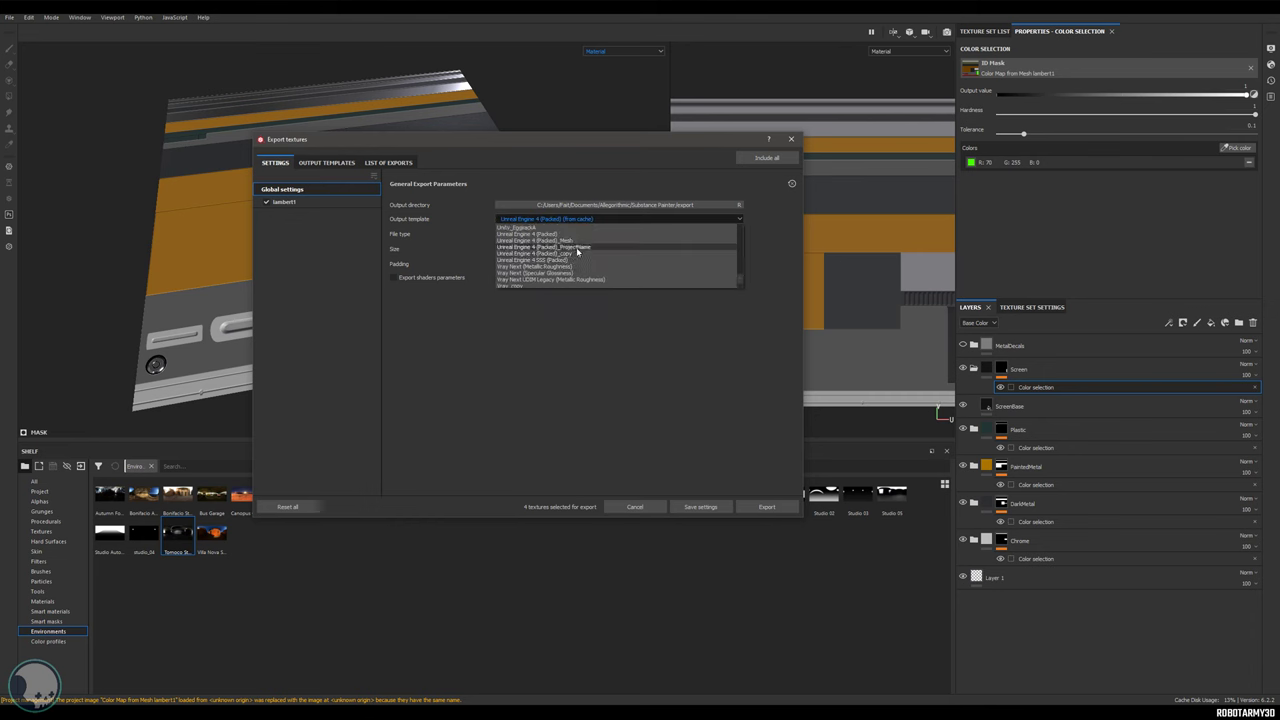
click(571, 247)
click(386, 163)
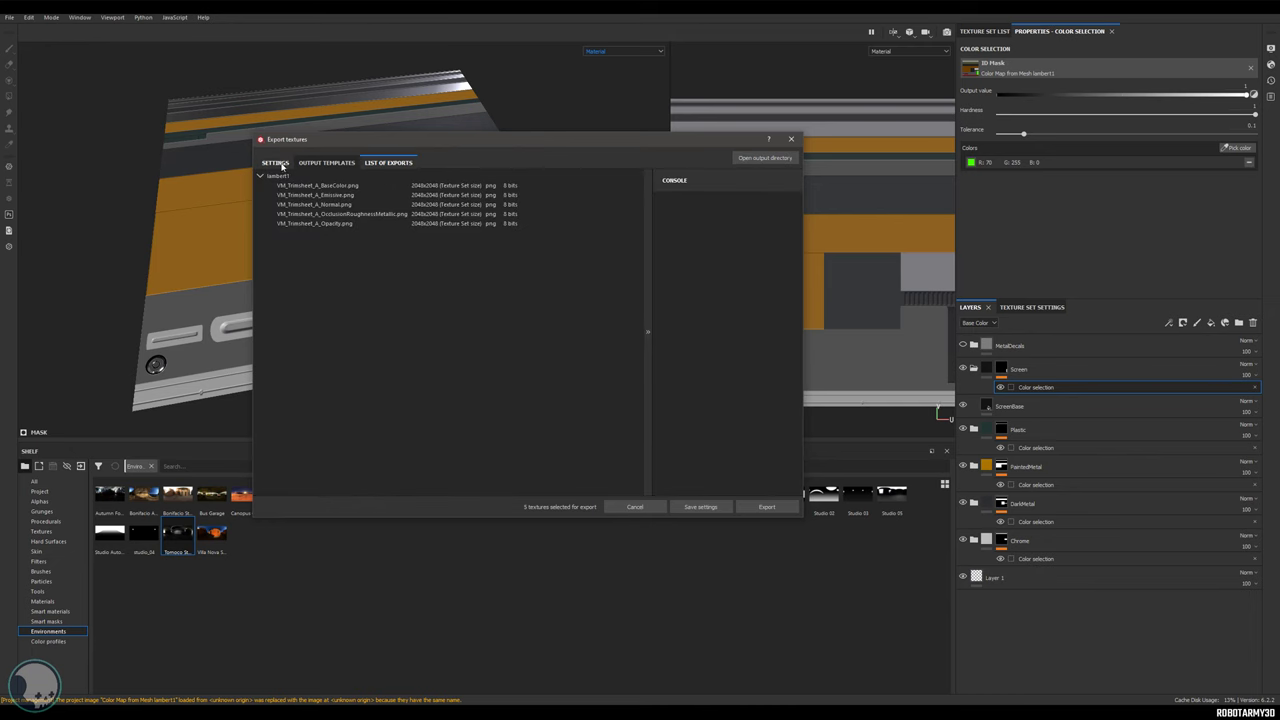
click(334, 163)
Create a Textures folder inside the WIP folder and set it as the output directory.
click(278, 163)
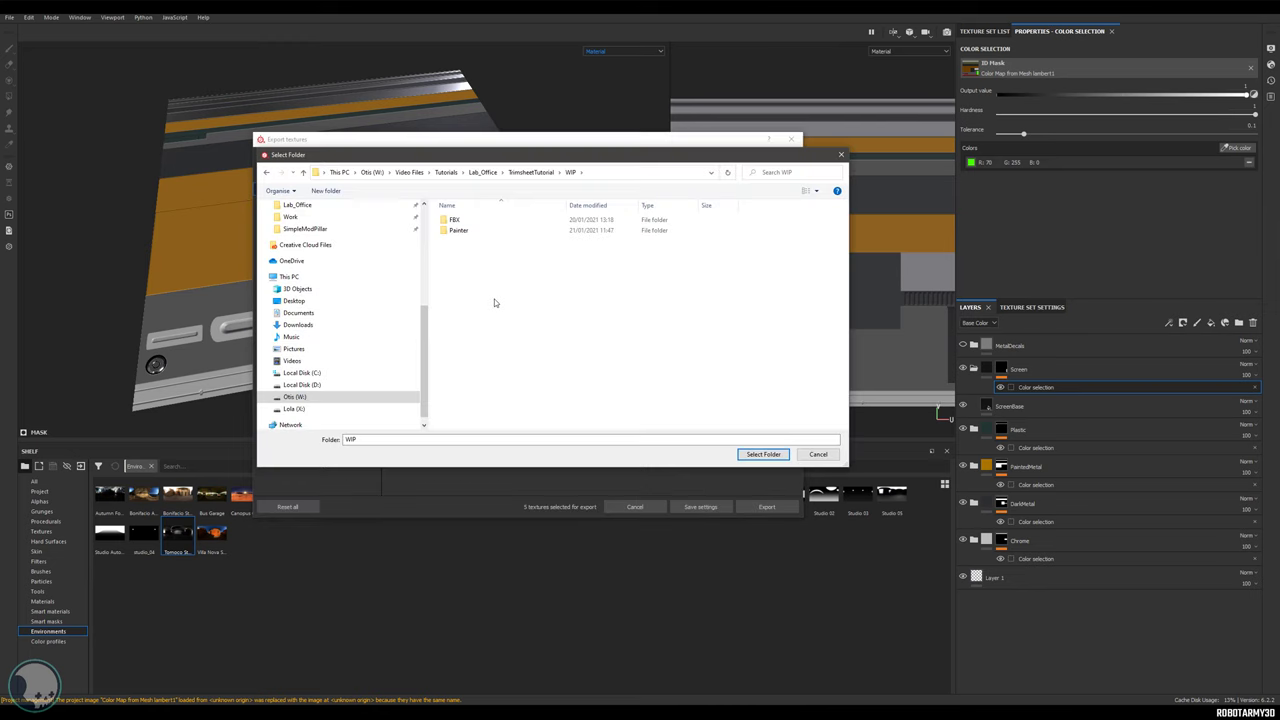
right_click(383, 299)
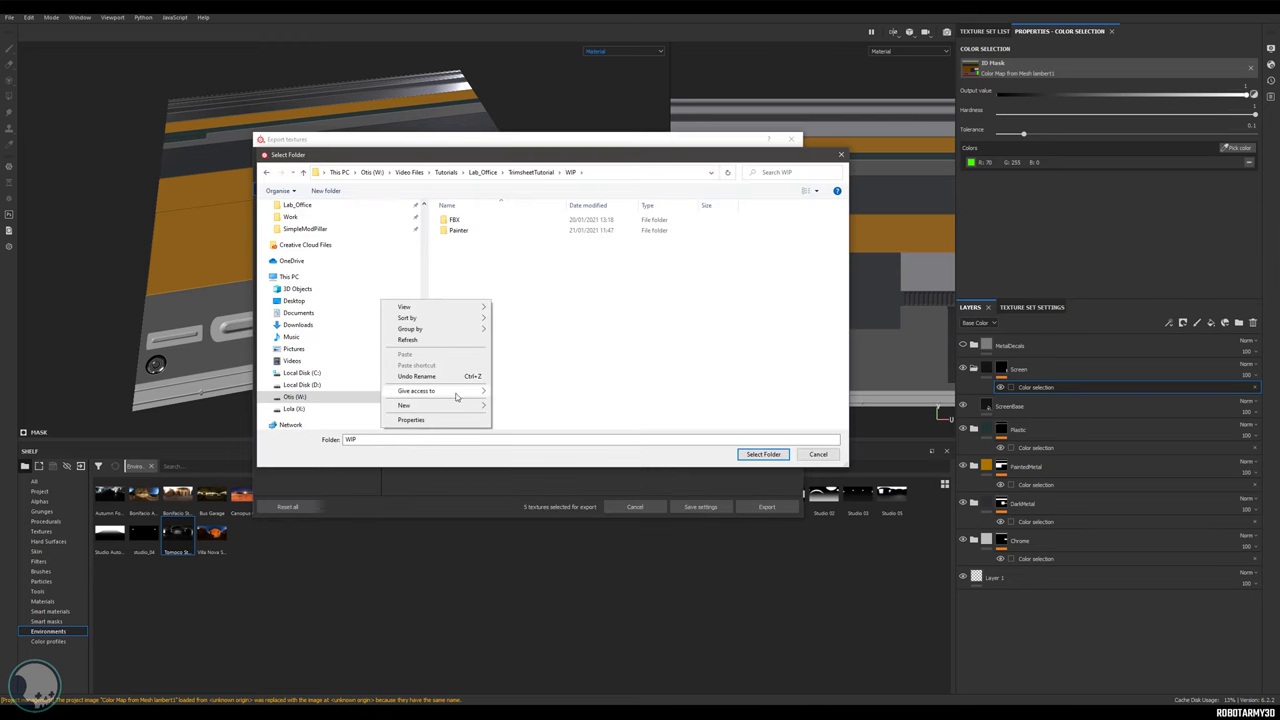
mouse_move(440, 396)
click(520, 406)
text(Textures)
key(Return)
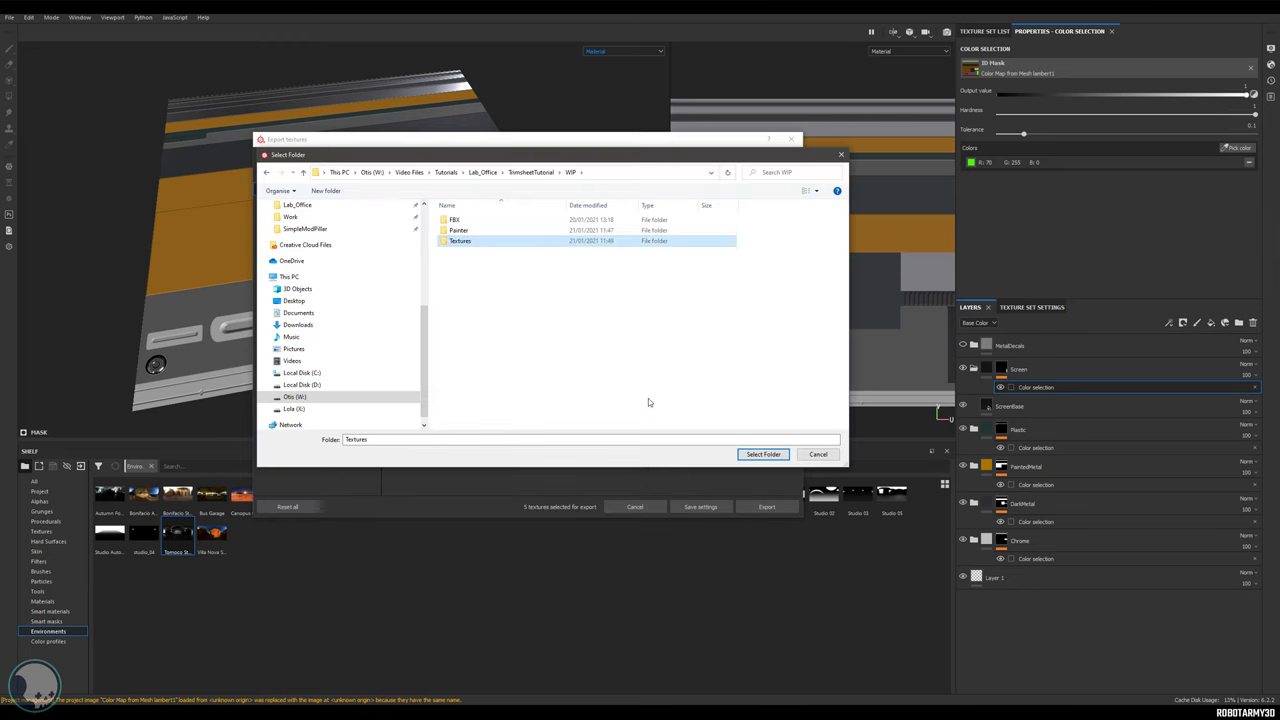
key(Return)
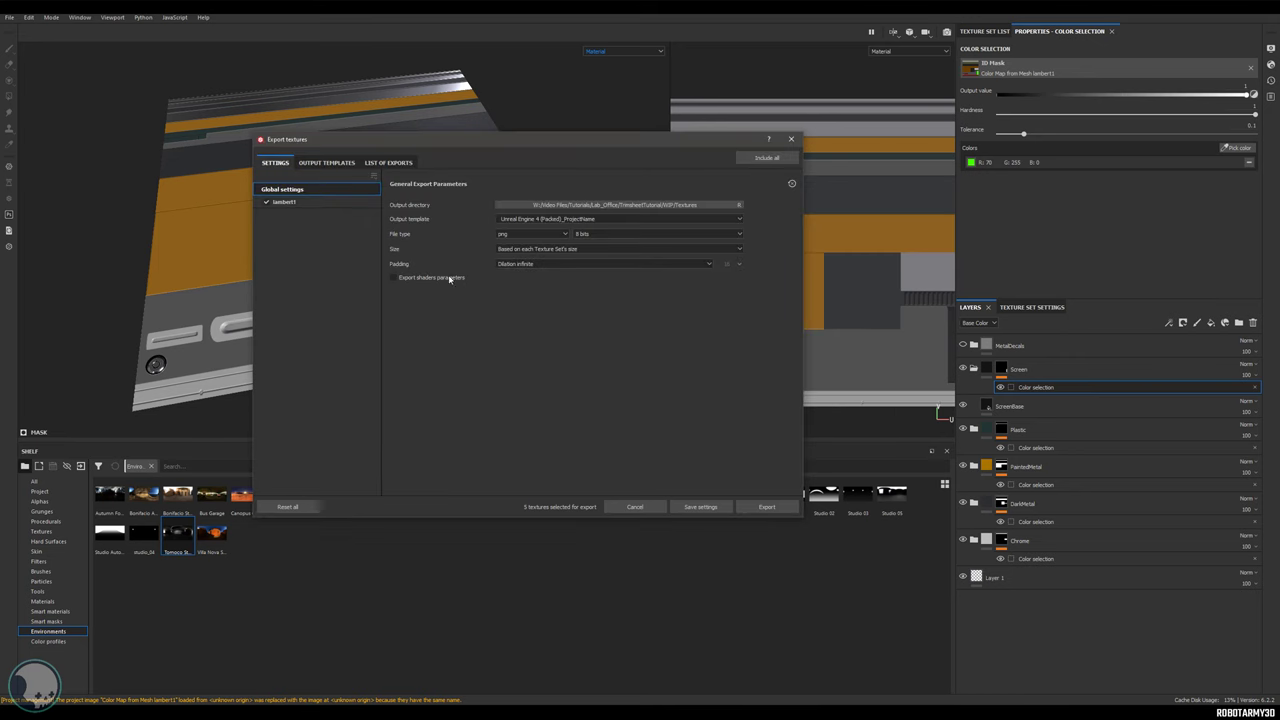
Check the list of exports, export the textures as 8-bit PNG files and open the output directory.
click(388, 163)
click(275, 162)
click(766, 507)
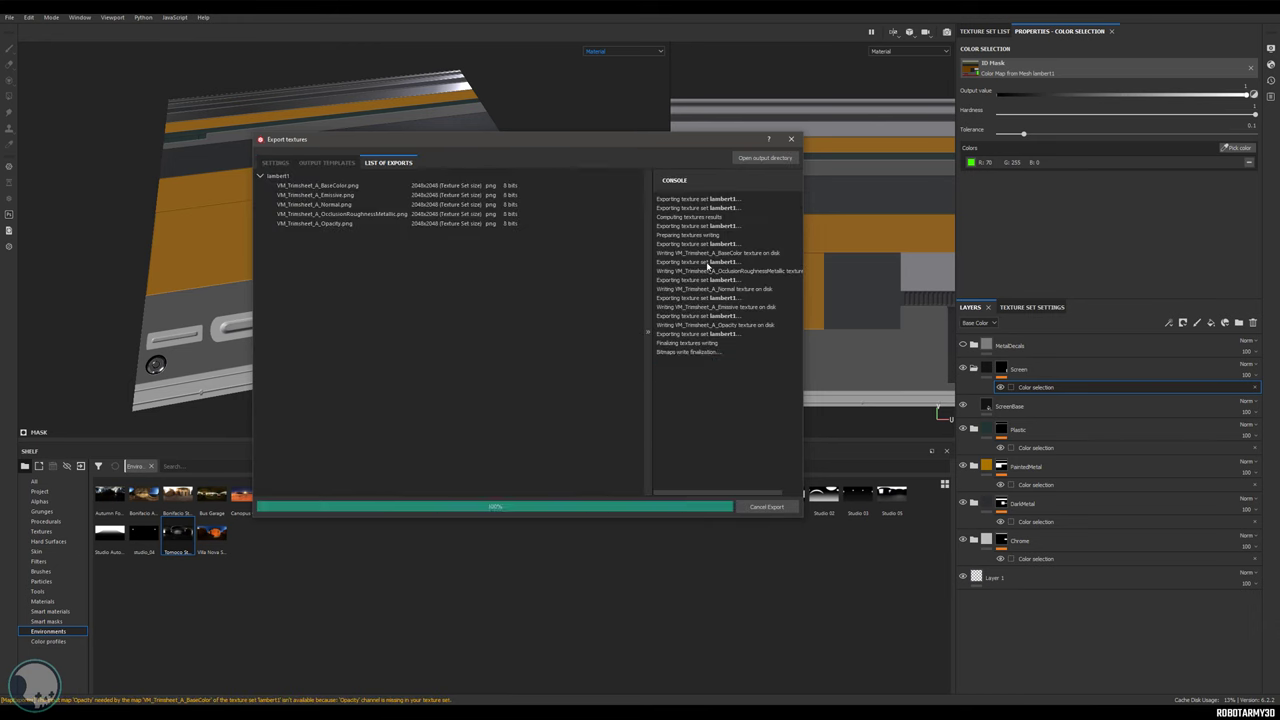
click(752, 163)
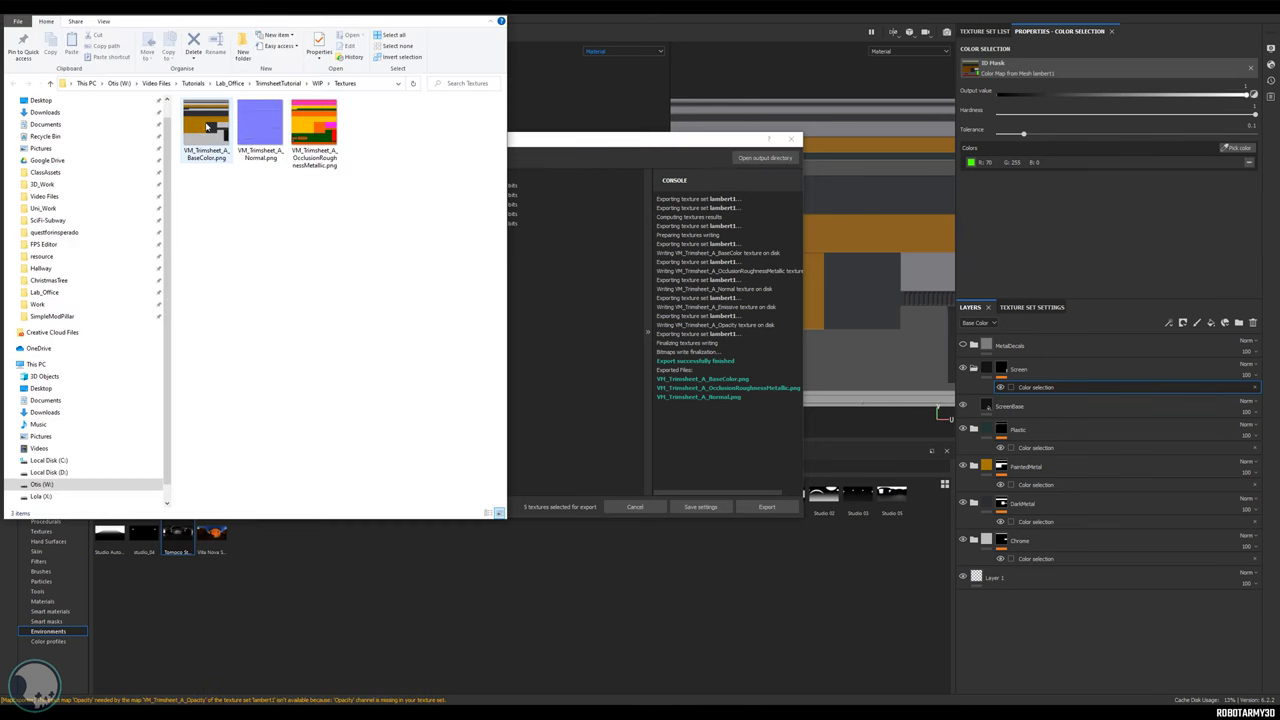
Examine the exported BaseColor, Normal and OcclusionRoughnessMetallic PNG files in the Textures folder.
click(314, 128)
click(358, 225)
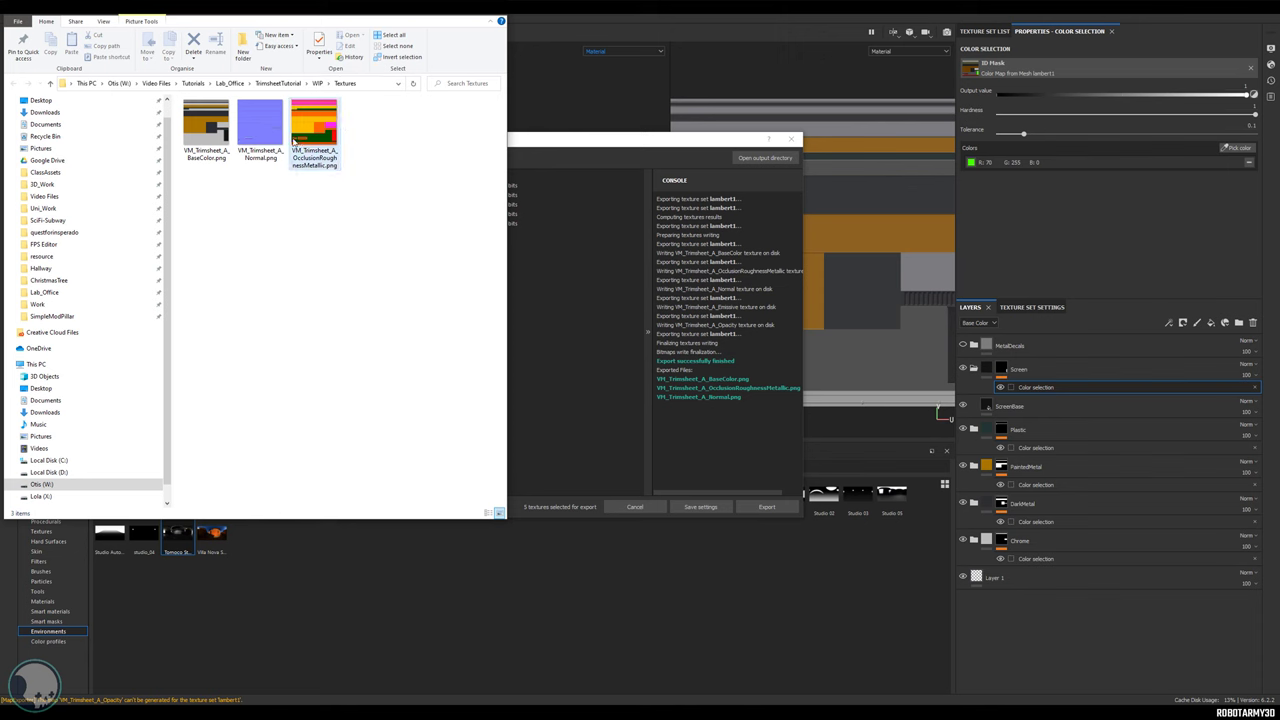
click(212, 136)
click(268, 136)
click(312, 142)
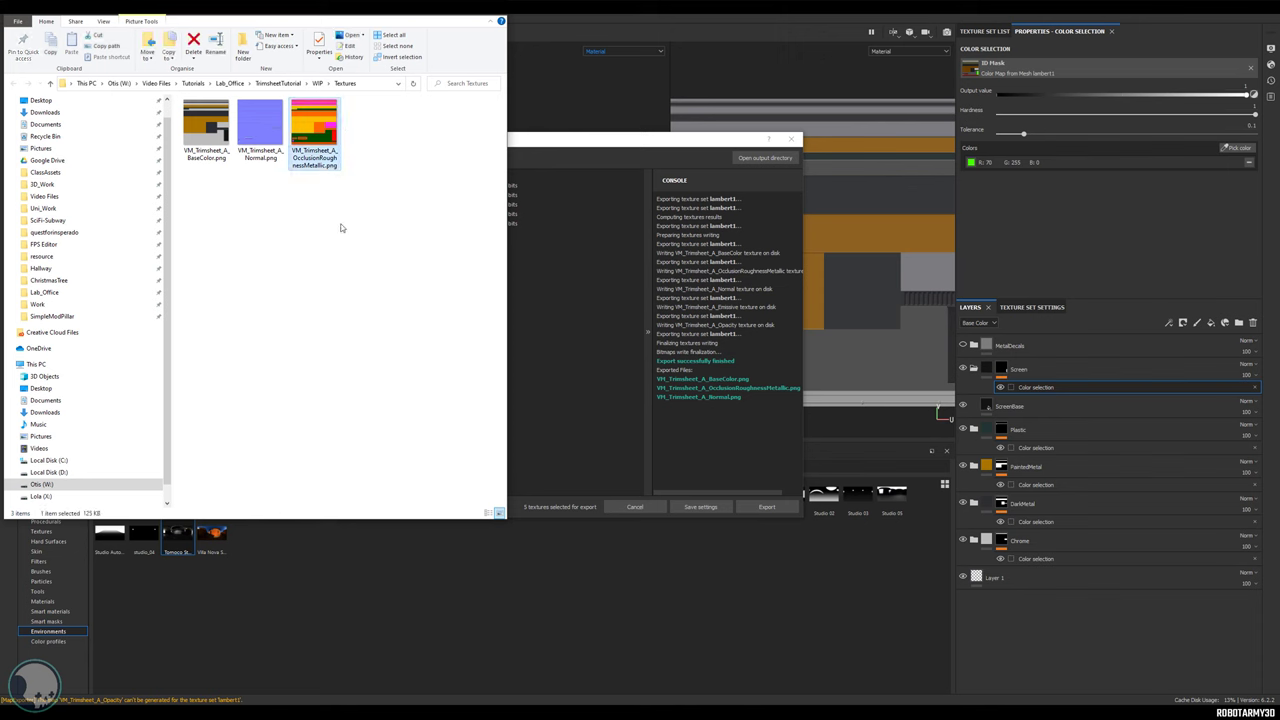
click(340, 228)
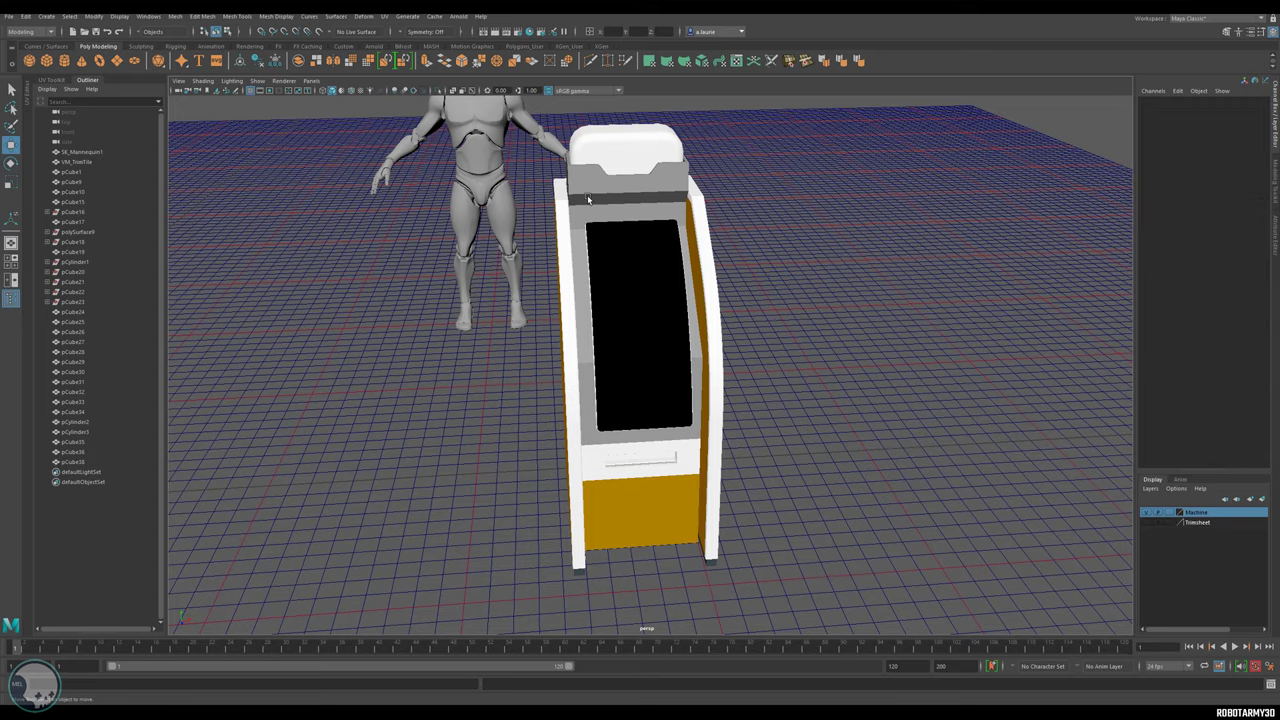
Switch to Maya and inspect the two mirrored halves of the vending machine's front body and top cover from several angles.
click(587, 191)
alt+drag(645, 271, 617, 321)
alt+middle_drag(618, 320, 668, 297)
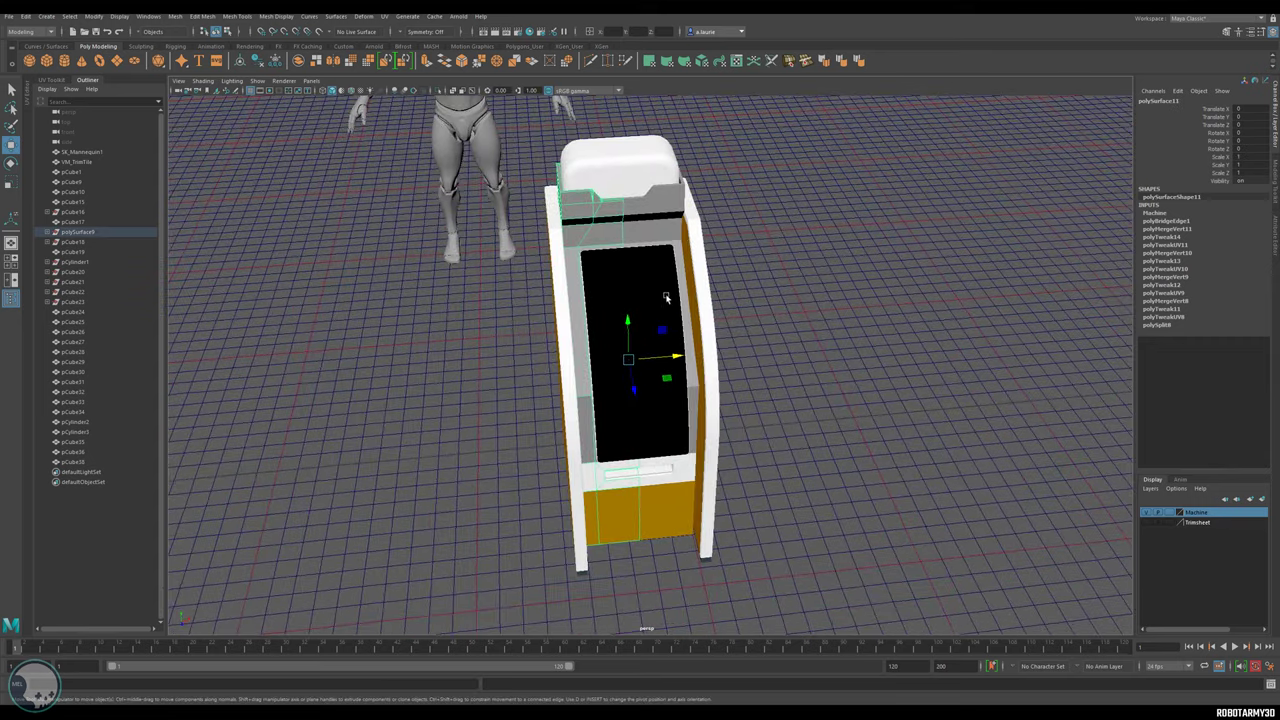
scroll(586, 298, up, 2)
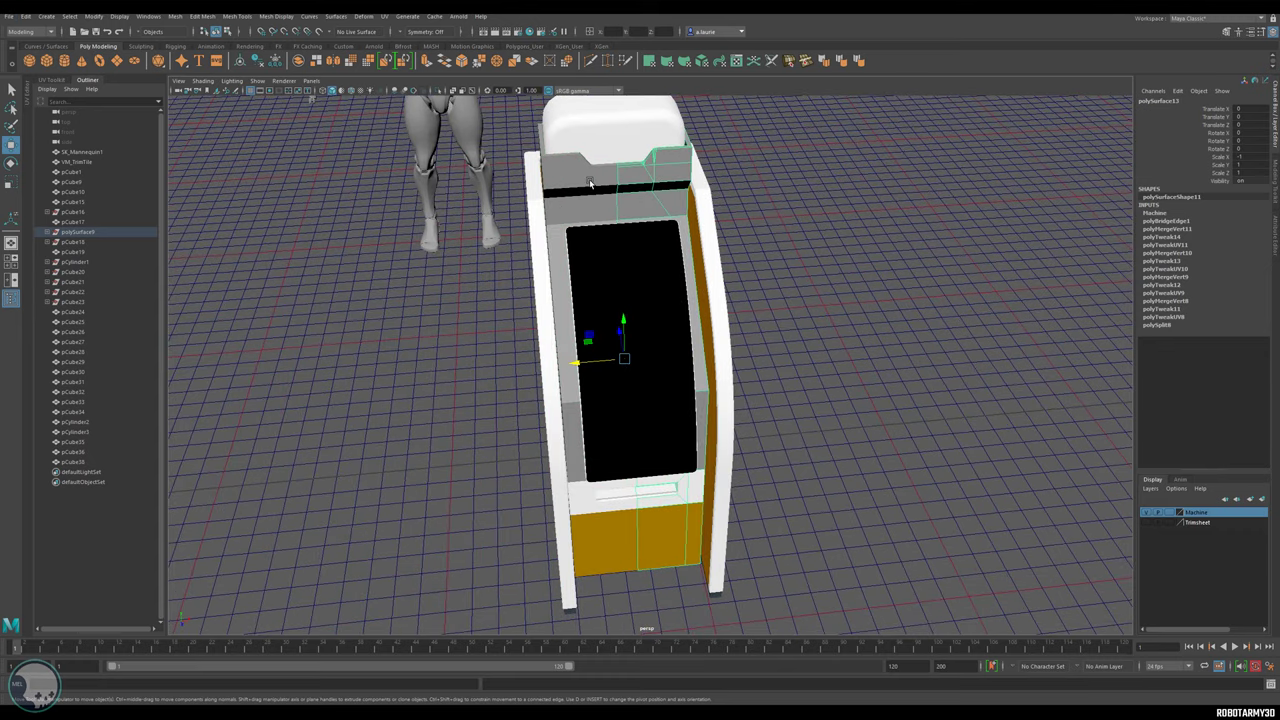
click(620, 135)
click(574, 129)
click(655, 129)
click(571, 117)
click(581, 191)
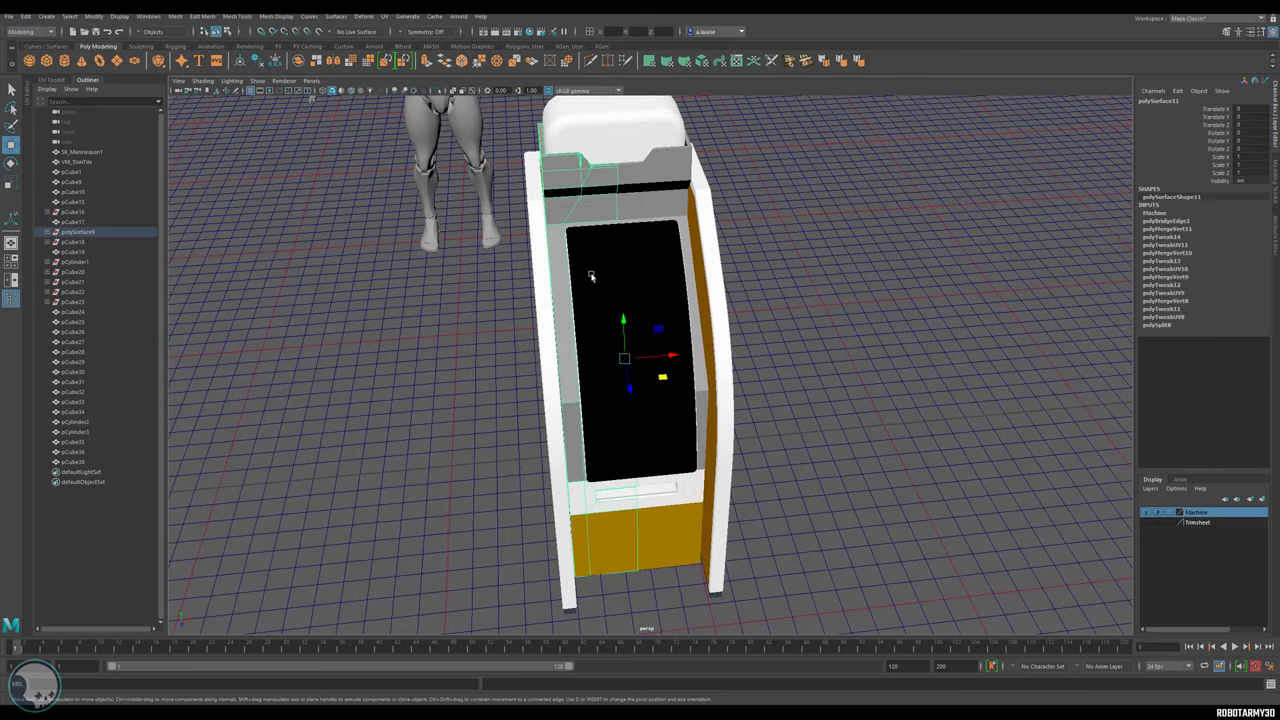
scroll(589, 292, down, 2)
alt+drag(583, 301, 603, 247)
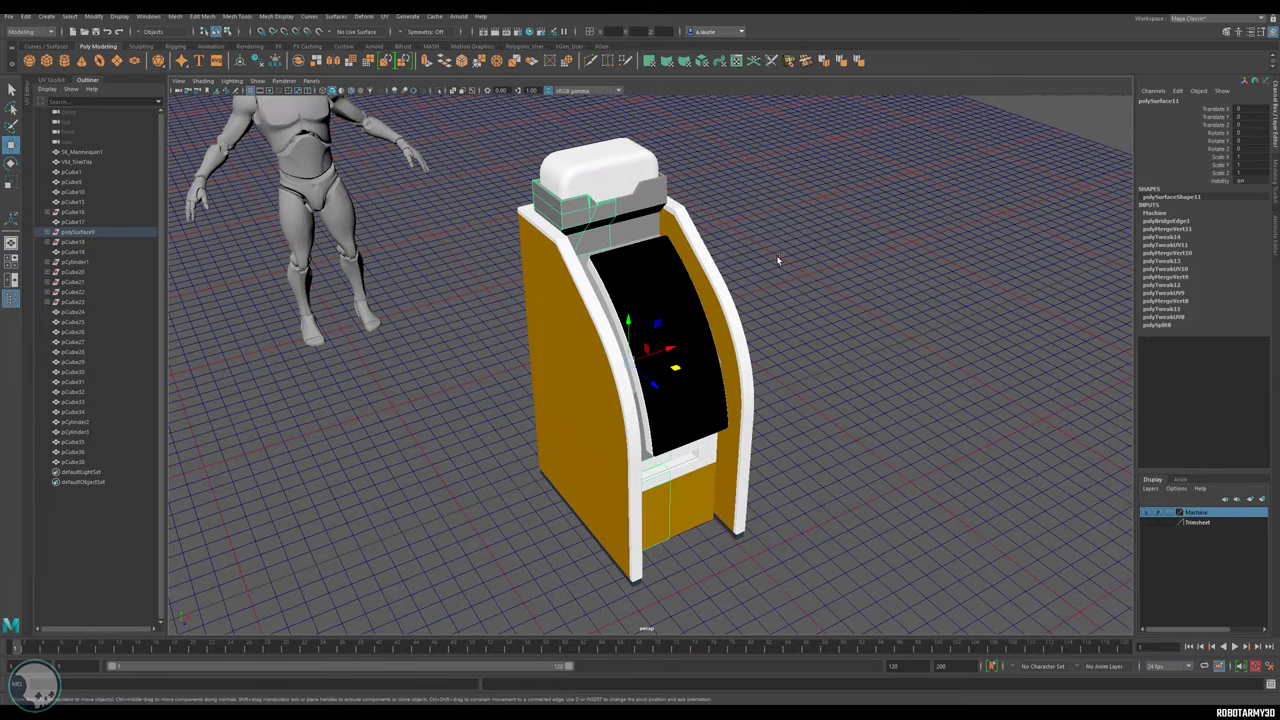
alt+drag(717, 239, 737, 280)
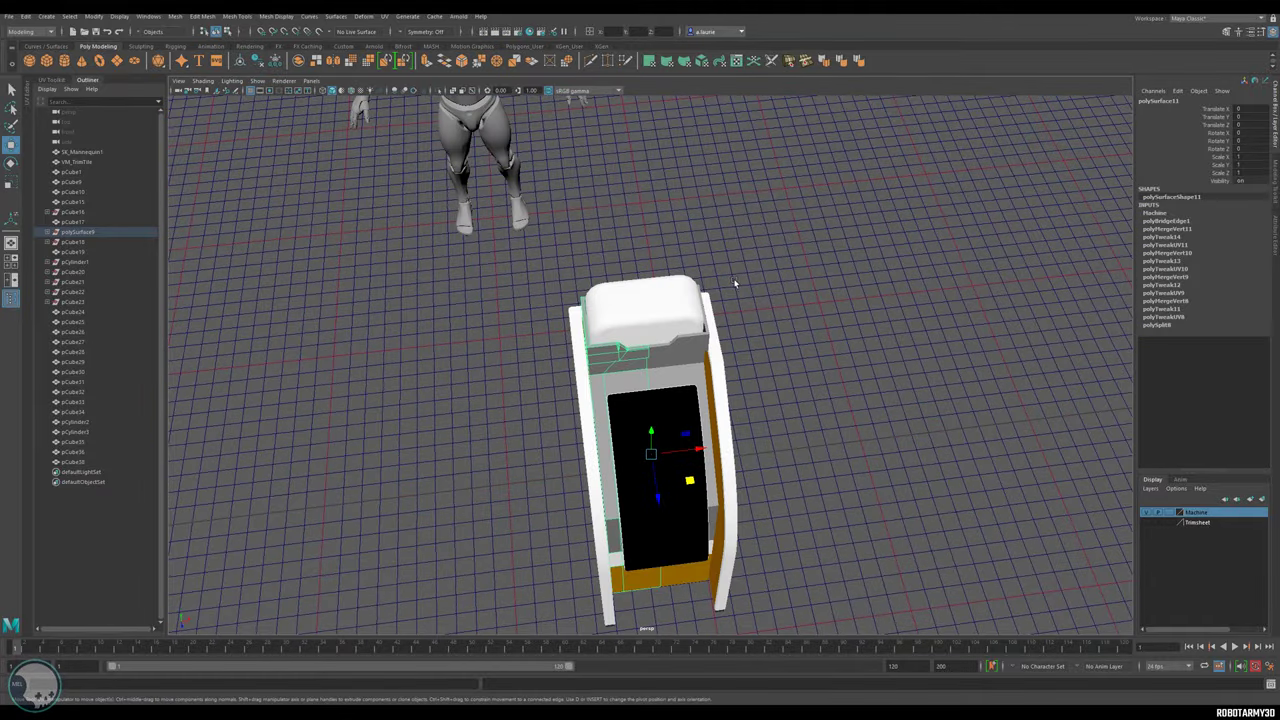
alt+drag(749, 349, 530, 280)
alt+drag(655, 370, 690, 258)
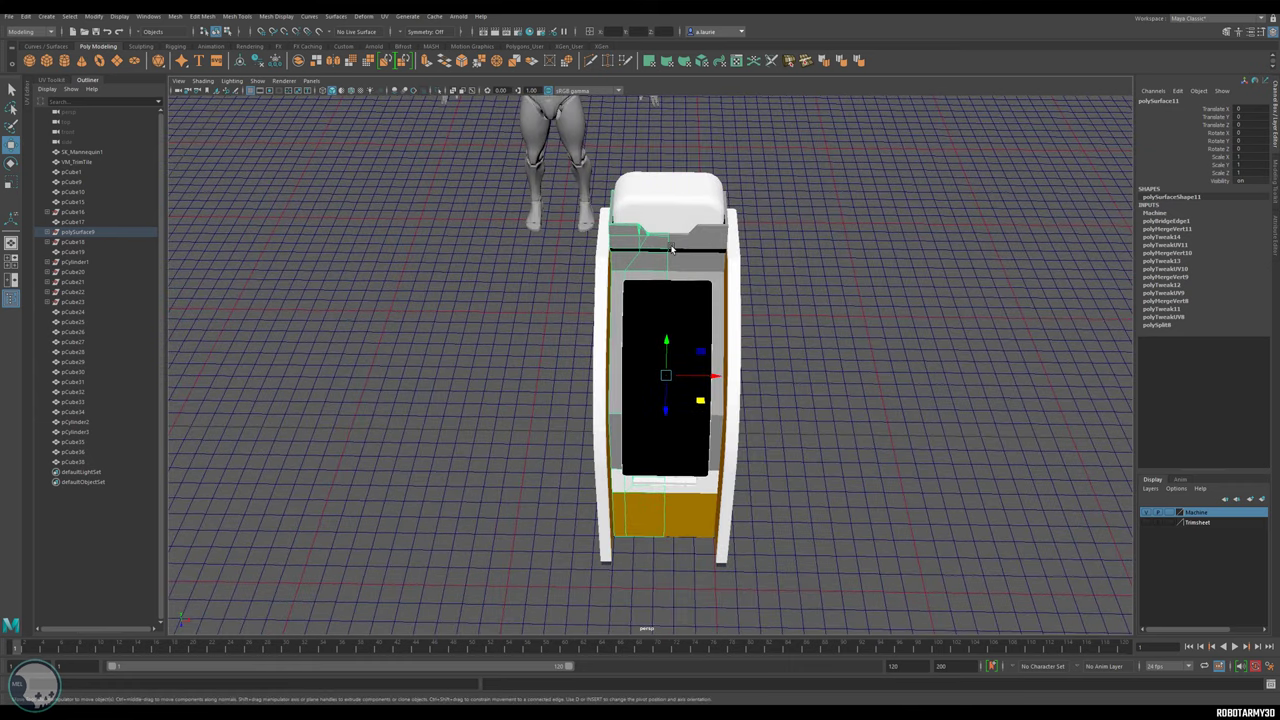
Try to combine the two front body halves into one mesh and select their centre seam vertices for merging.
shift+click(682, 243)
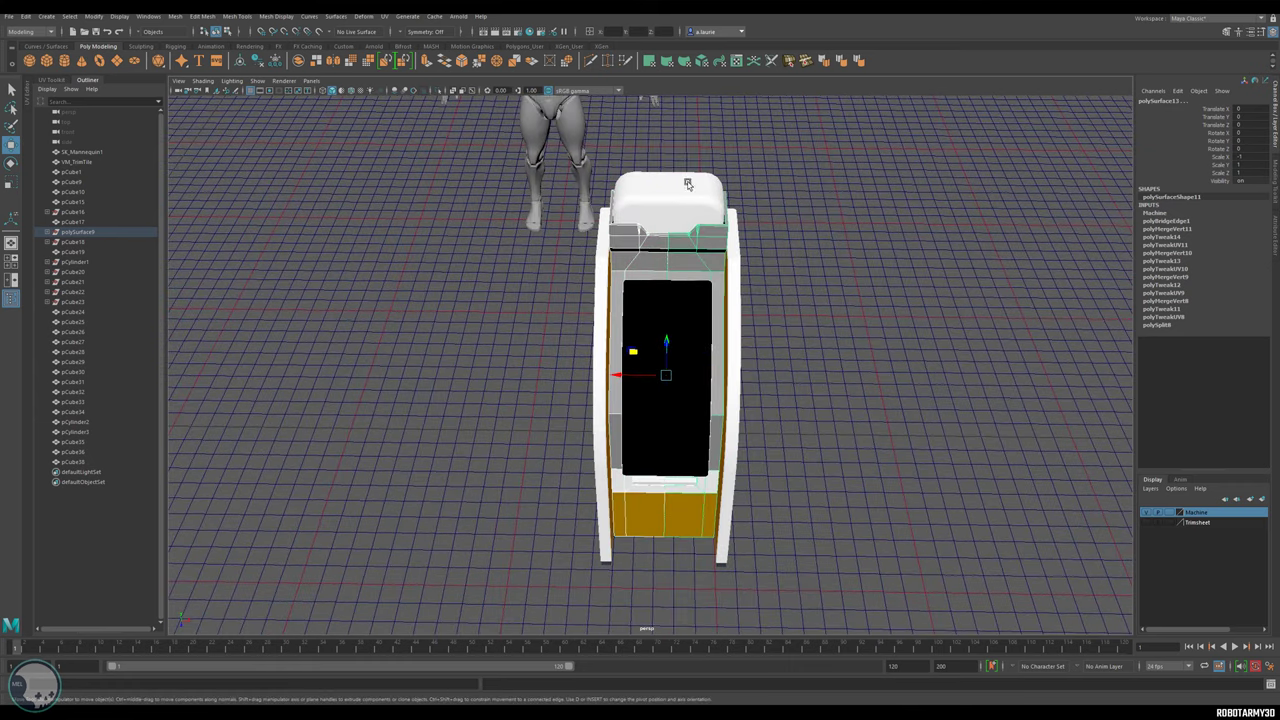
click(299, 61)
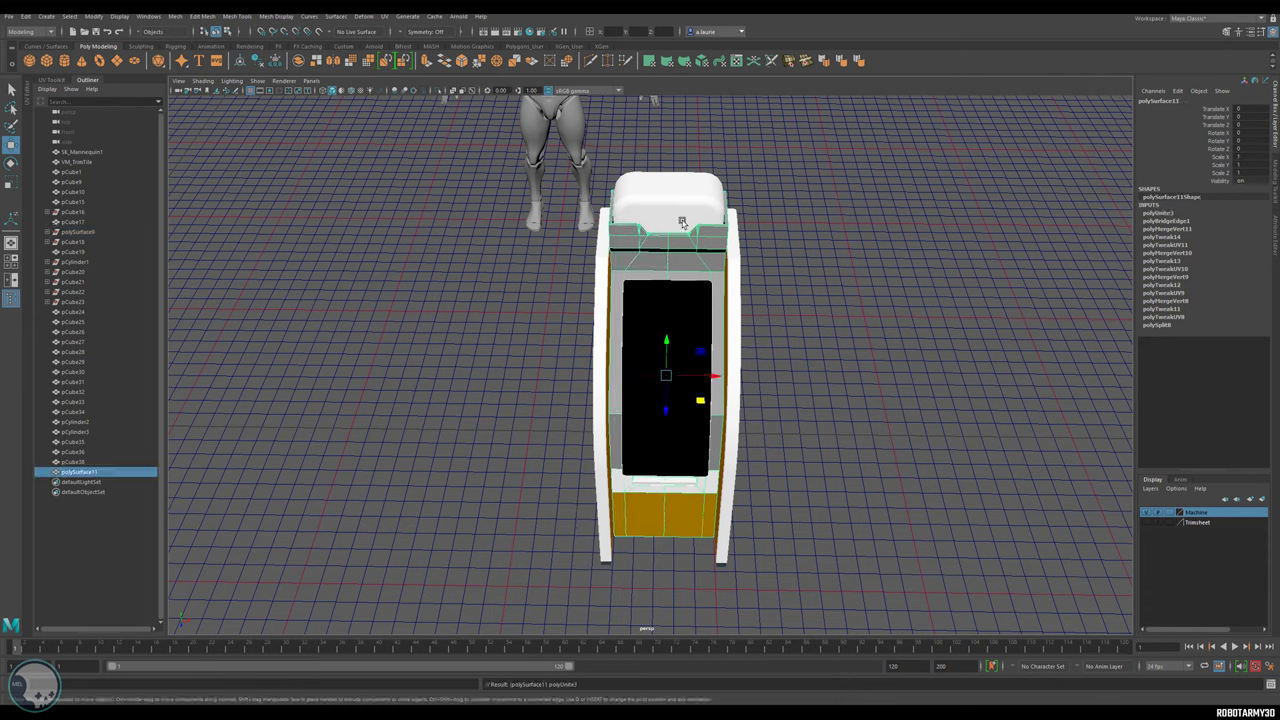
right_drag(686, 248, 622, 248)
drag(658, 157, 662, 285)
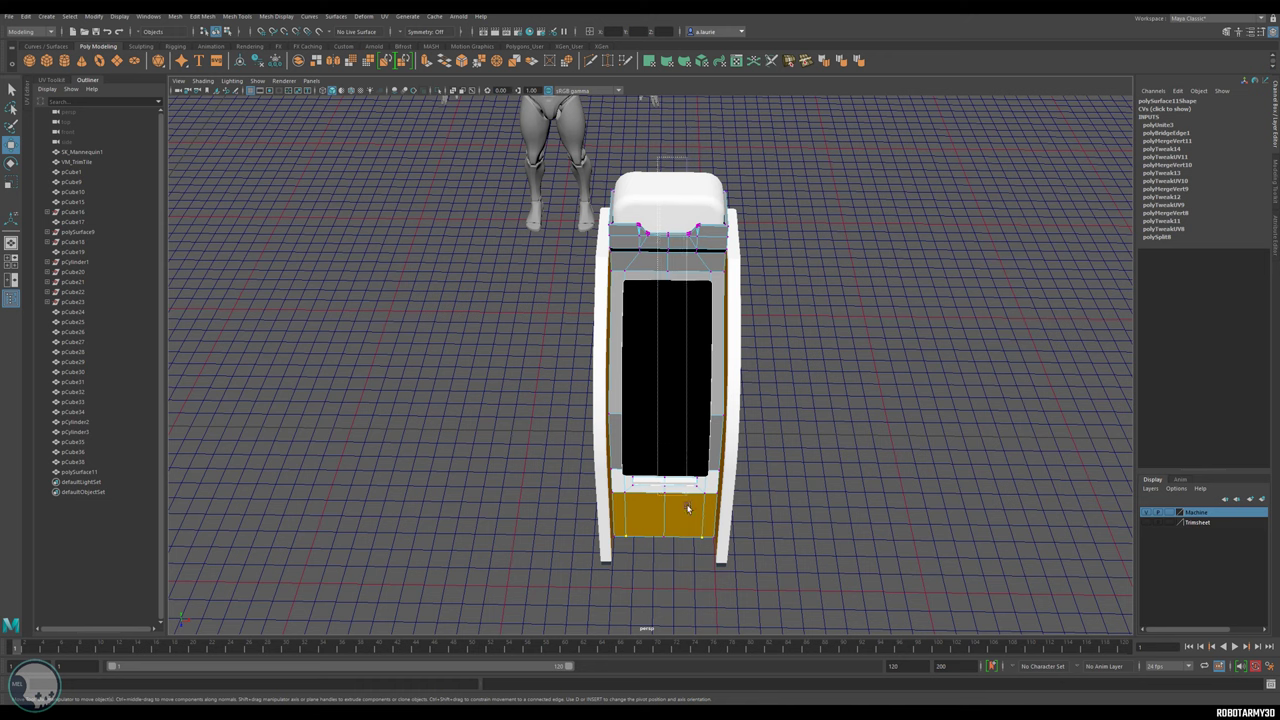
shift+right_drag(670, 250, 850, 244)
right_drag(704, 250, 820, 239)
key(ctrl+z)
key(ctrl+z)
key(ctrl+z)
key(ctrl+z)
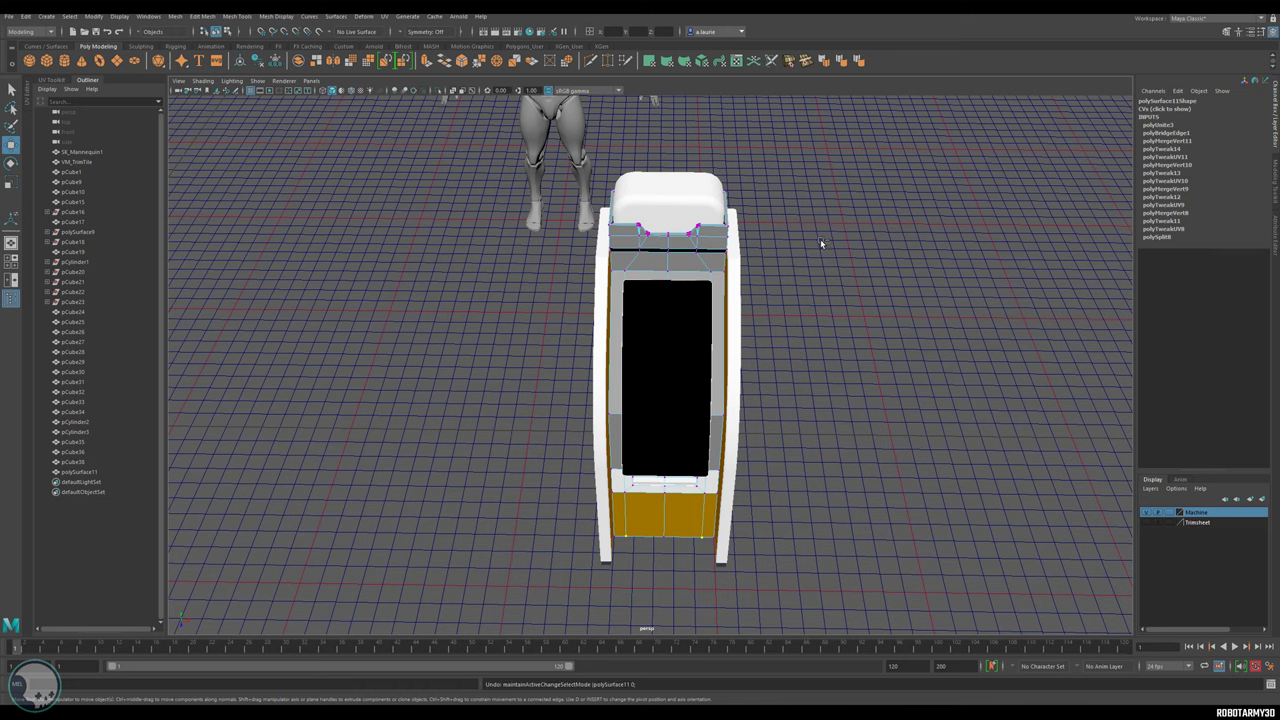
Delete the mirrored duplicate halves of the vending machine's front body, top cover, side panel and slot insert.
click(652, 249)
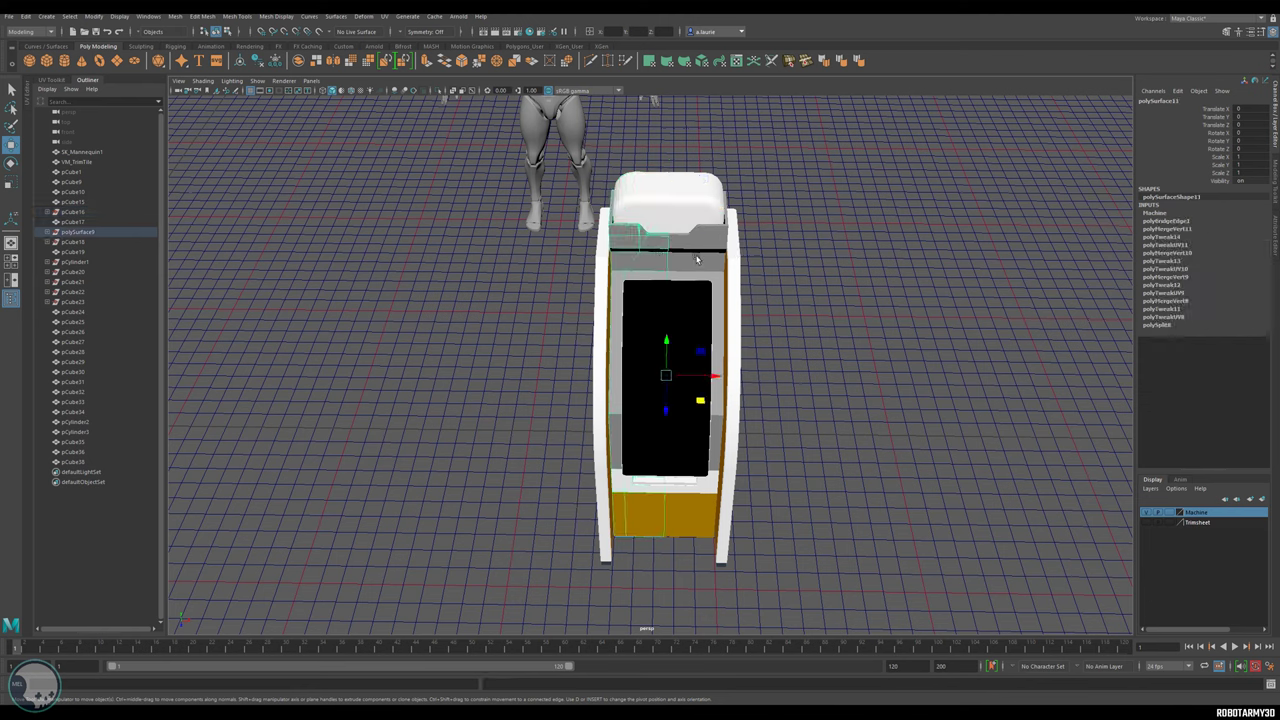
click(690, 250)
key(Delete)
click(697, 212)
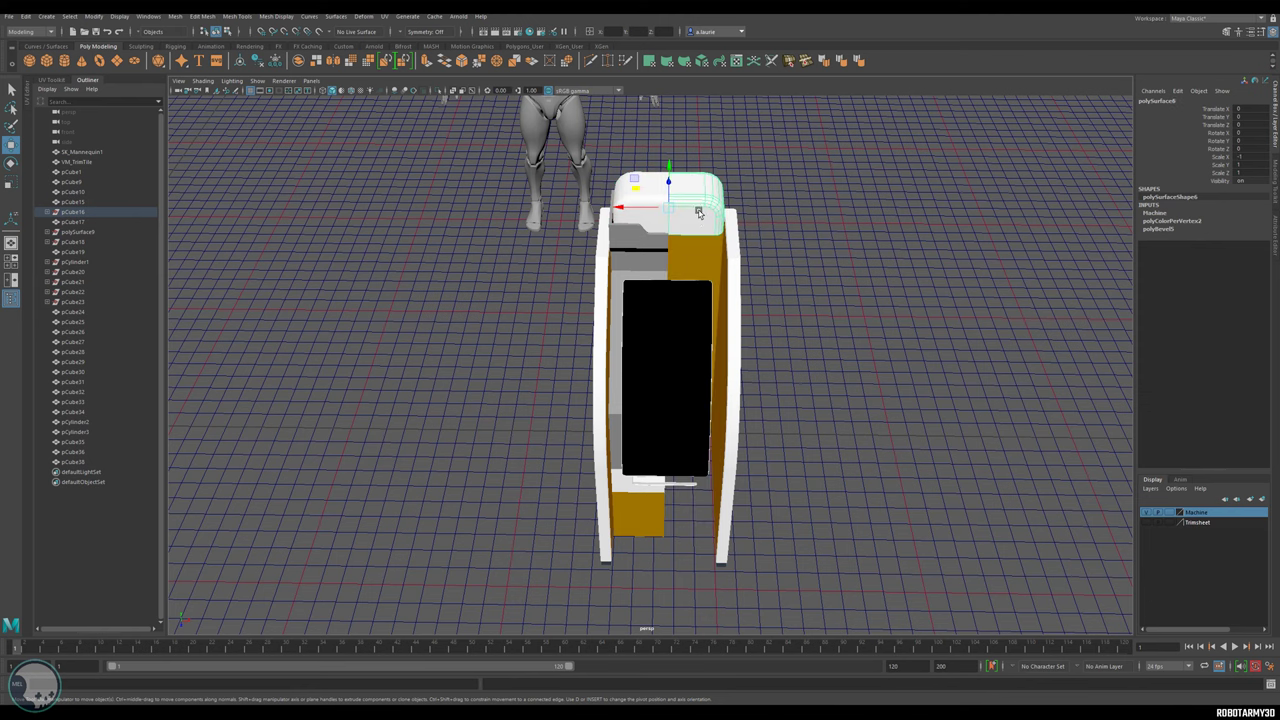
key(Delete)
click(711, 249)
key(Delete)
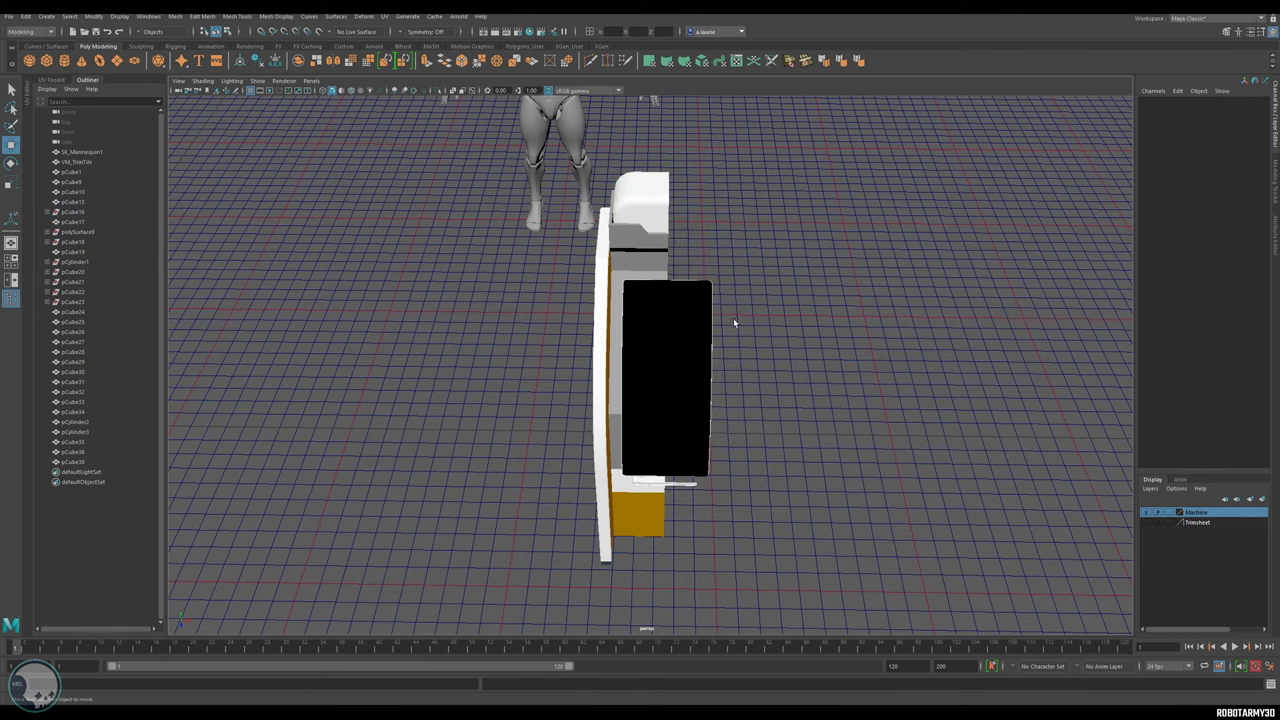
click(694, 484)
key(Delete)
Mirror the remaining front body half across the X axis with geometry type Copy, combined with the original and border vertices merged.
click(650, 500)
alt+drag(744, 298, 751, 263)
alt+middle_drag(751, 263, 774, 295)
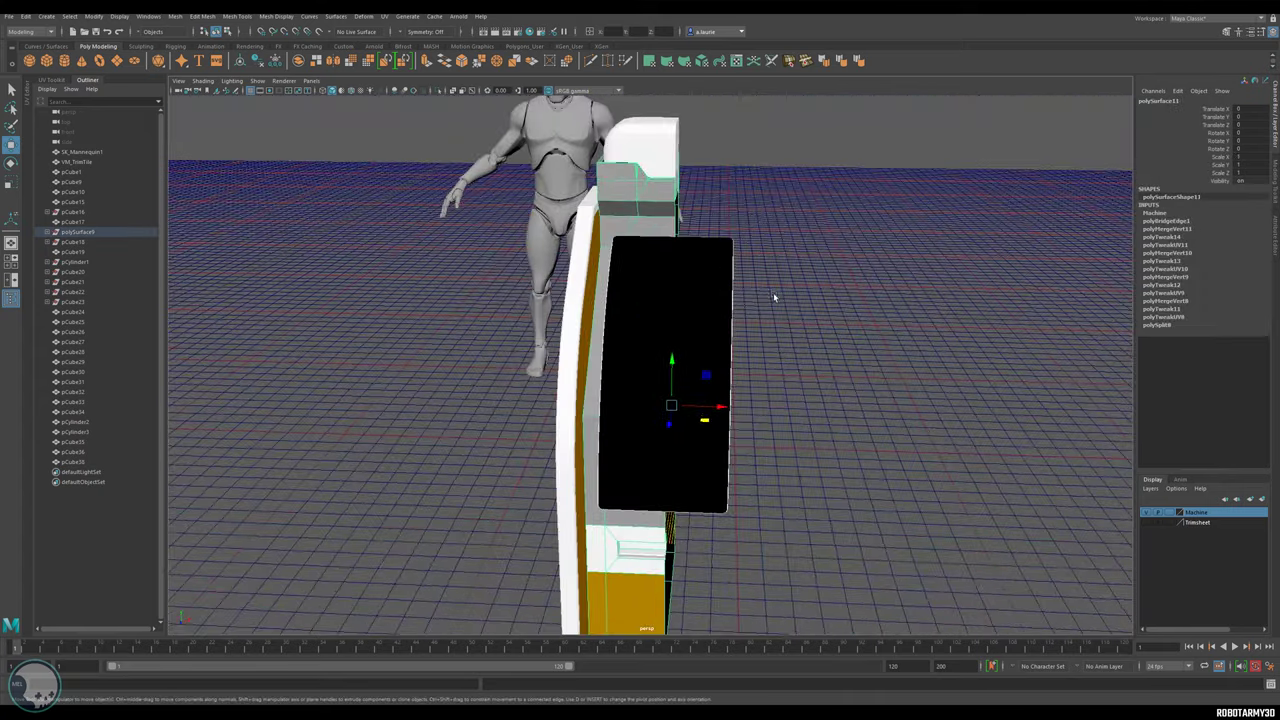
alt+right_drag(774, 295, 763, 277)
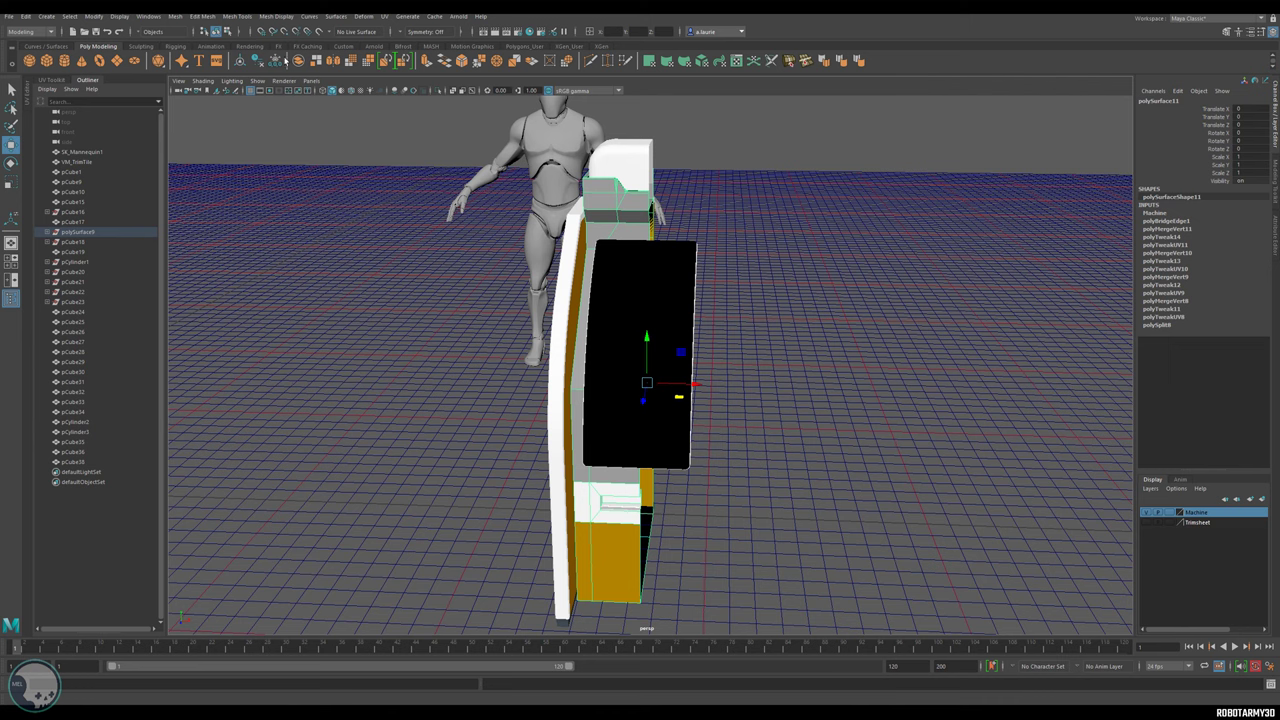
click(175, 16)
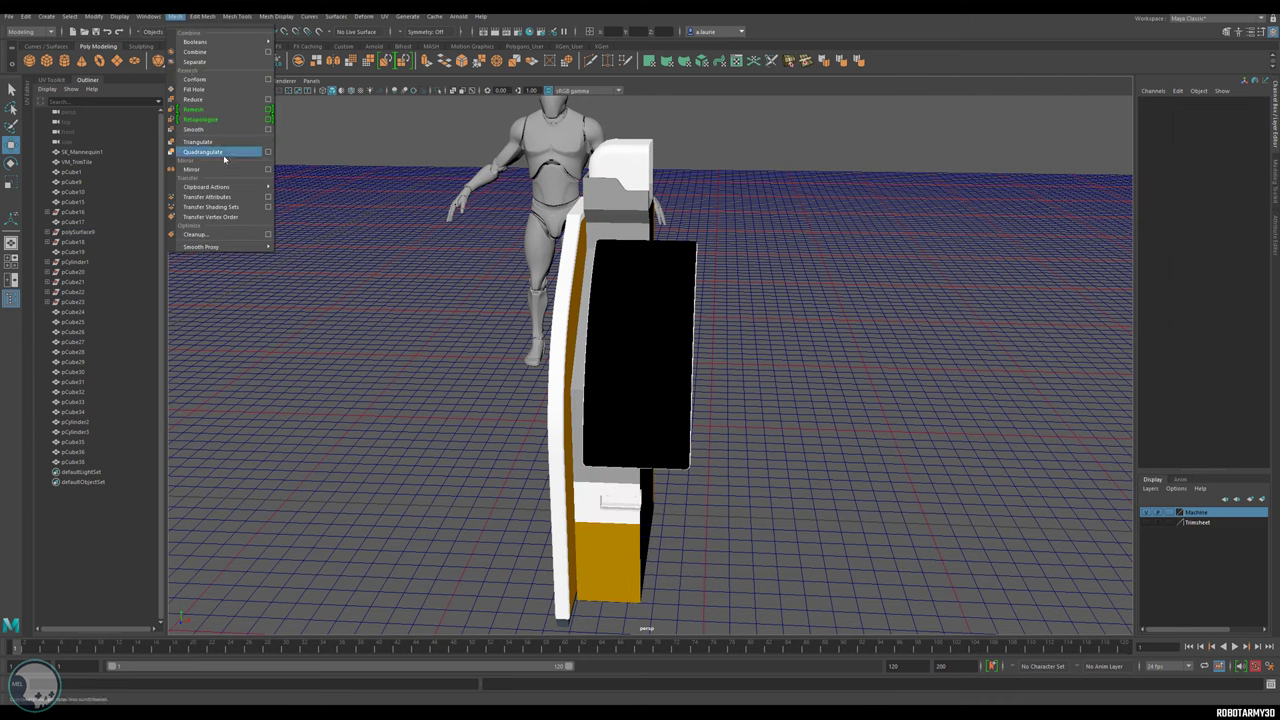
click(269, 171)
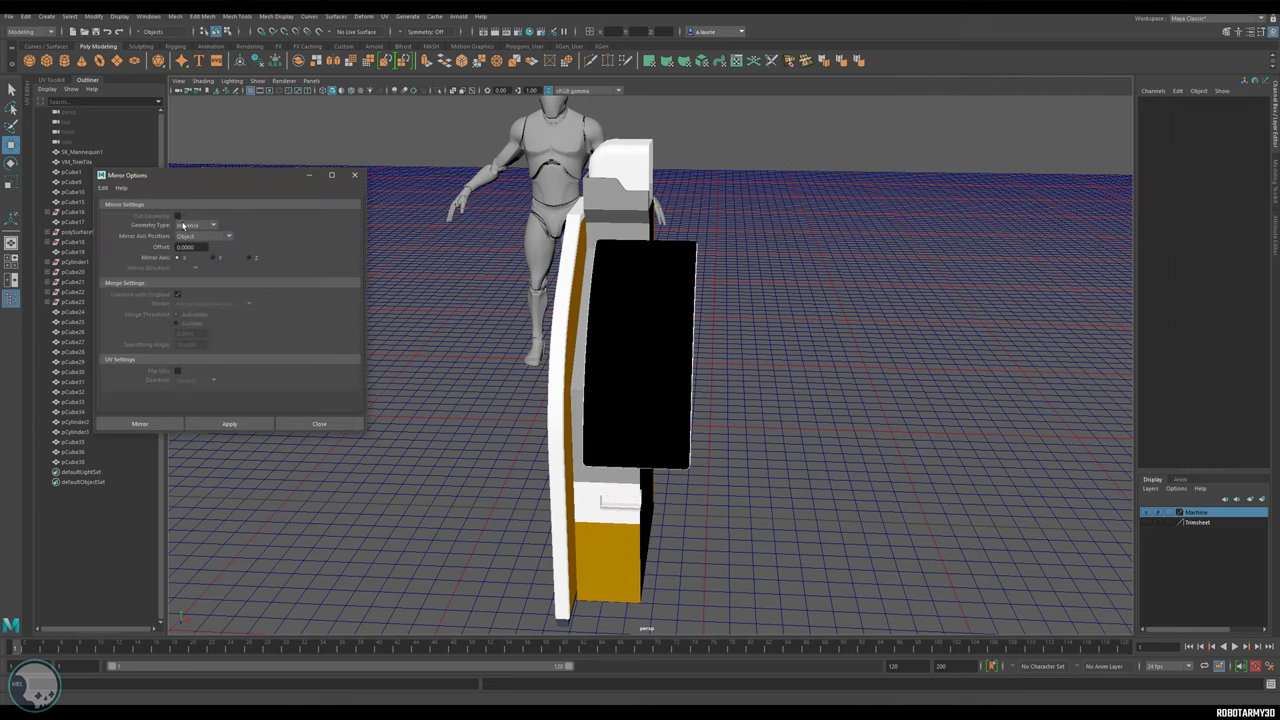
click(183, 225)
click(190, 231)
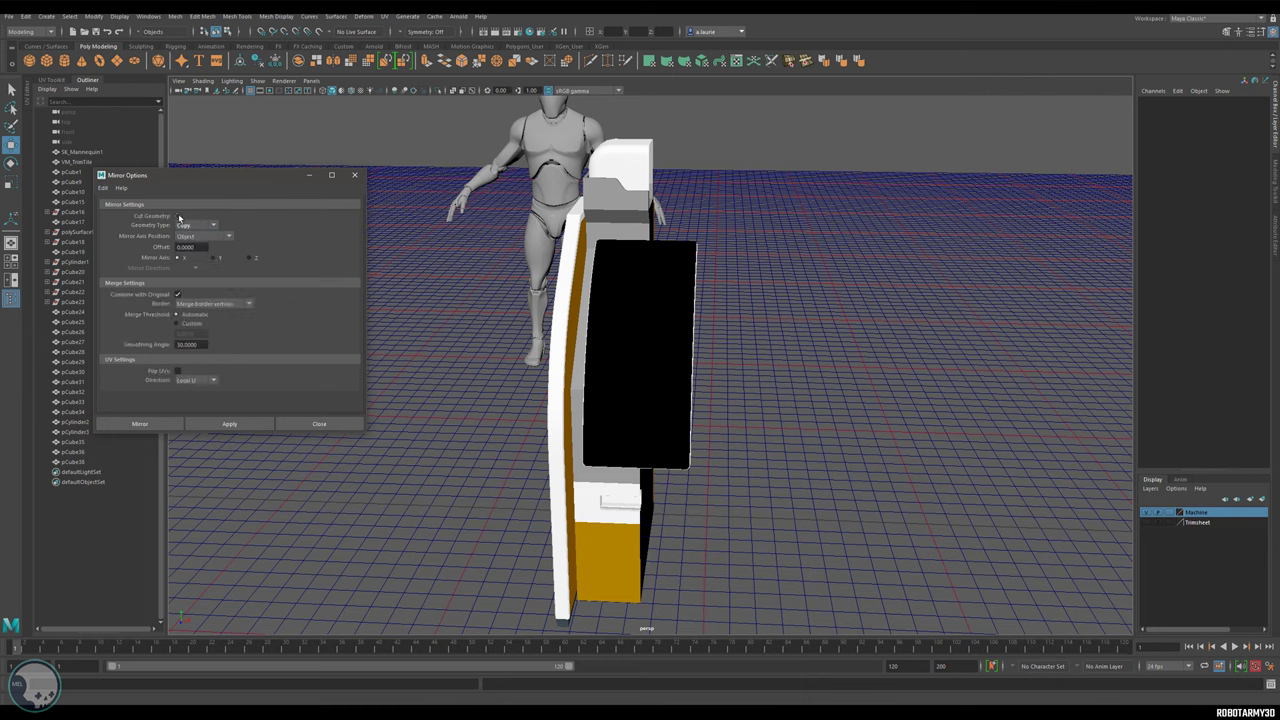
click(229, 423)
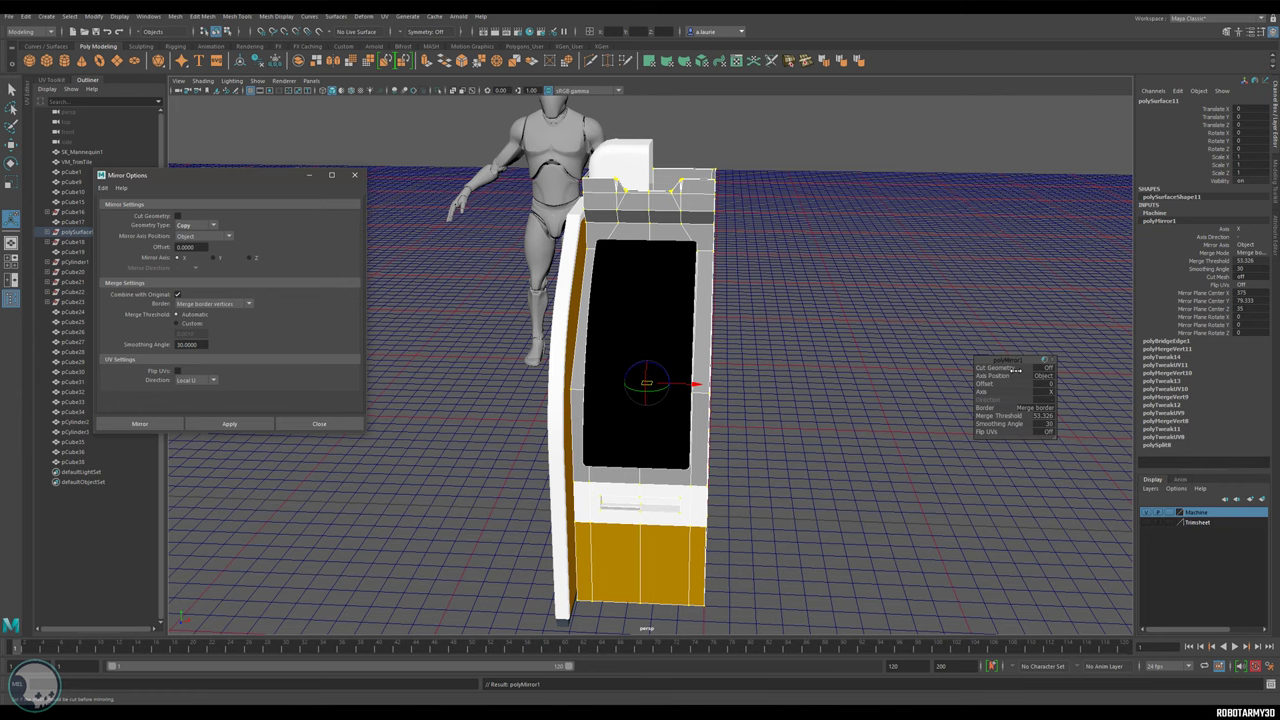
Set the mirror's merge threshold to 1 and check the front body's centre seam.
alt+drag(838, 318, 848, 362)
alt+right_drag(848, 340, 1086, 394)
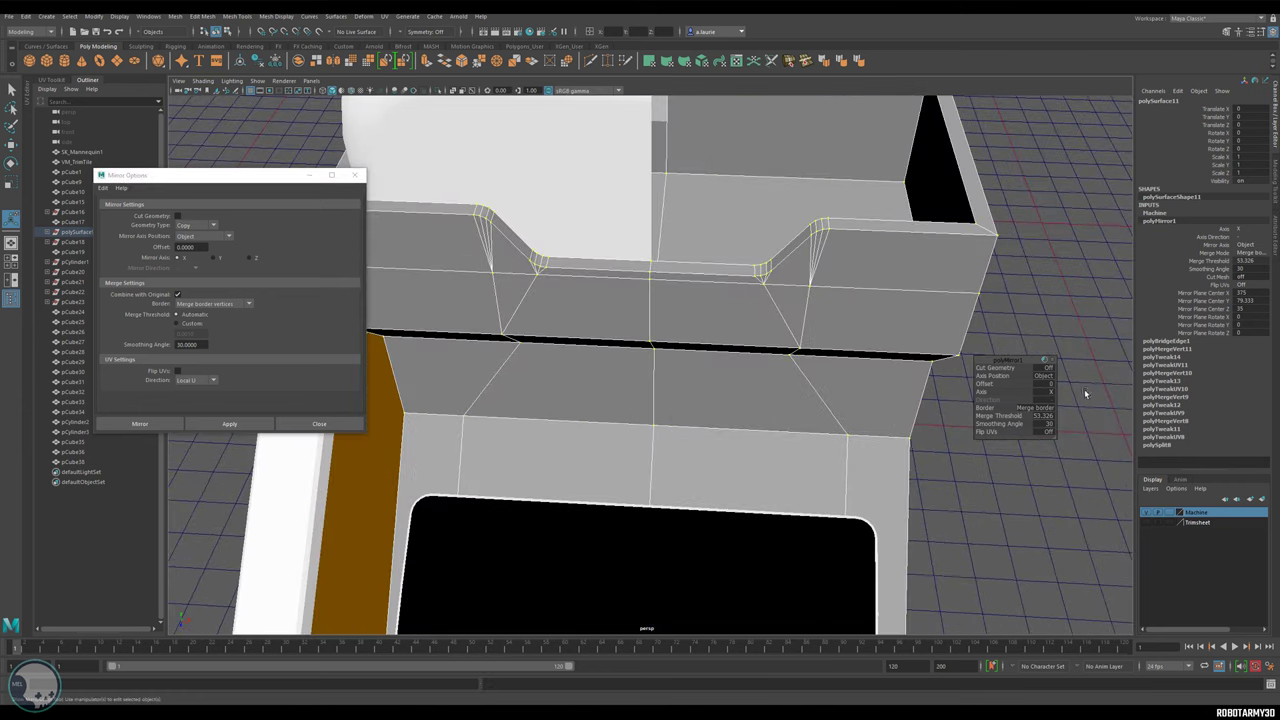
alt+middle_drag(845, 343, 848, 375)
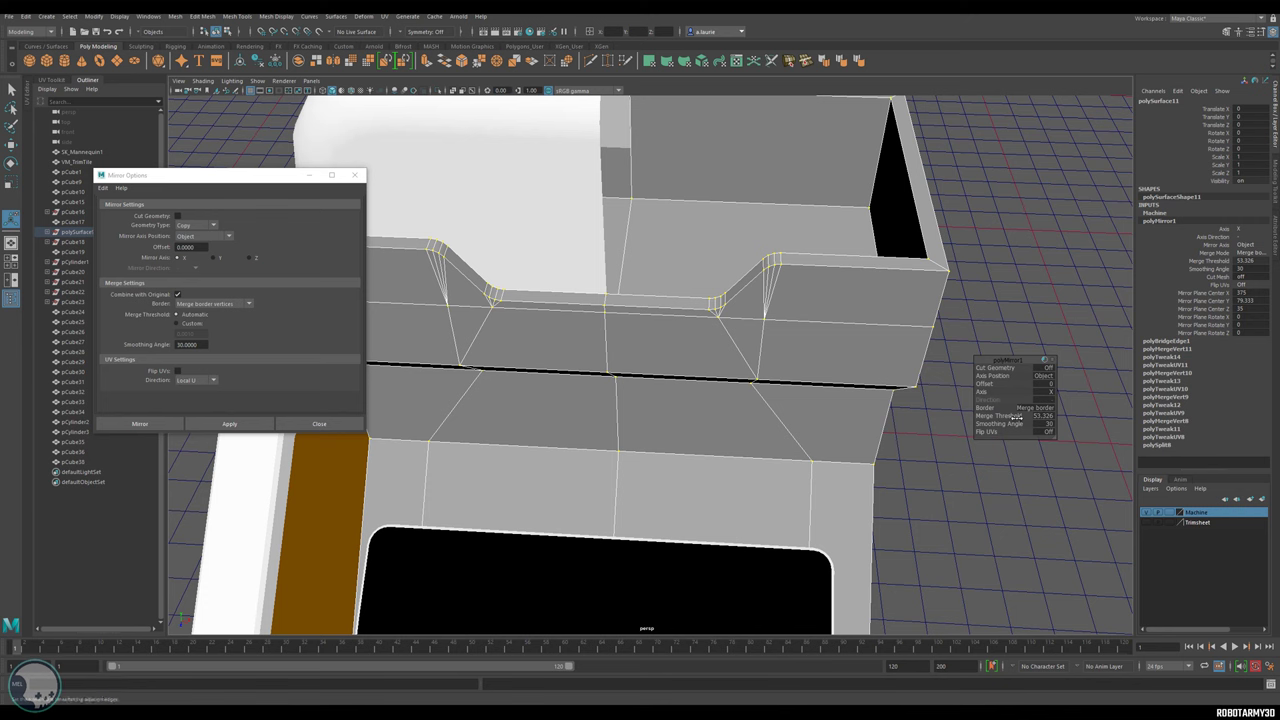
drag(1015, 416, 1000, 416)
scroll(700, 370, down, 6)
alt+drag(735, 500, 723, 386)
alt+middle_drag(723, 426, 720, 384)
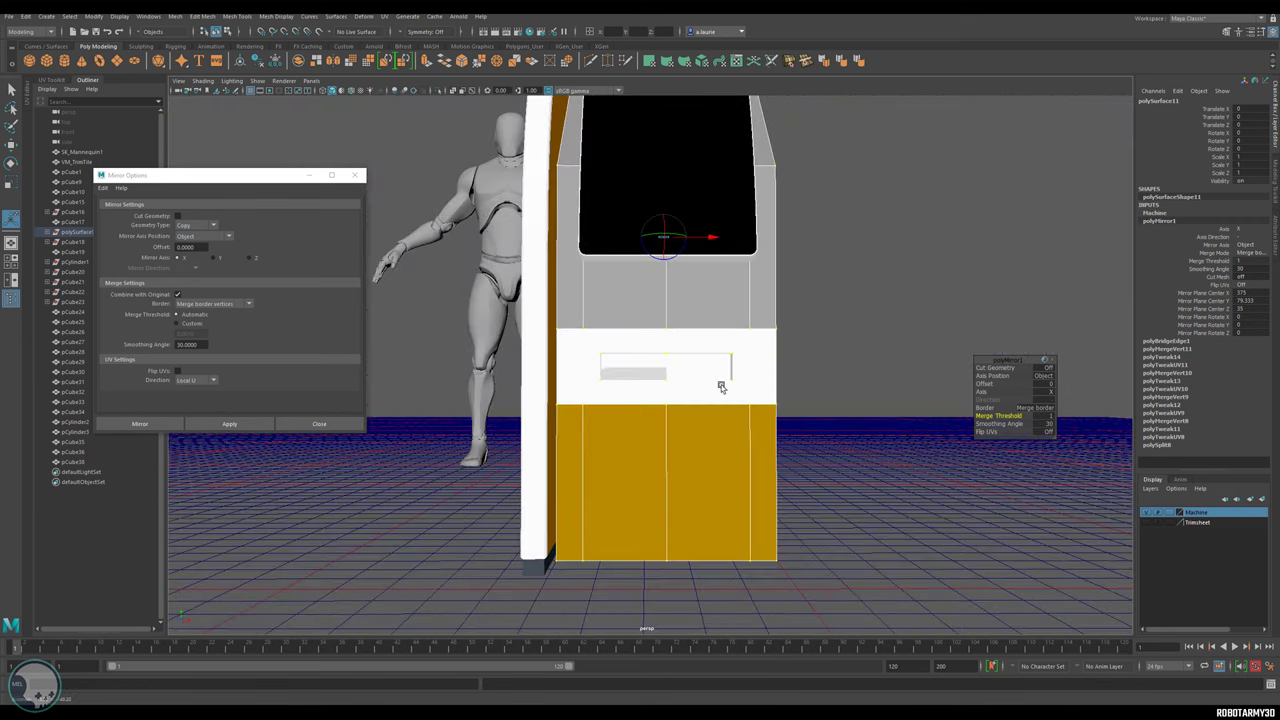
Delete the redundant centre seam edges of the mirrored front body.
scroll(701, 400, up, 3)
alt+drag(701, 400, 687, 359)
key(w)
right_drag(690, 370, 688, 343)
alt+drag(674, 168, 807, 190)
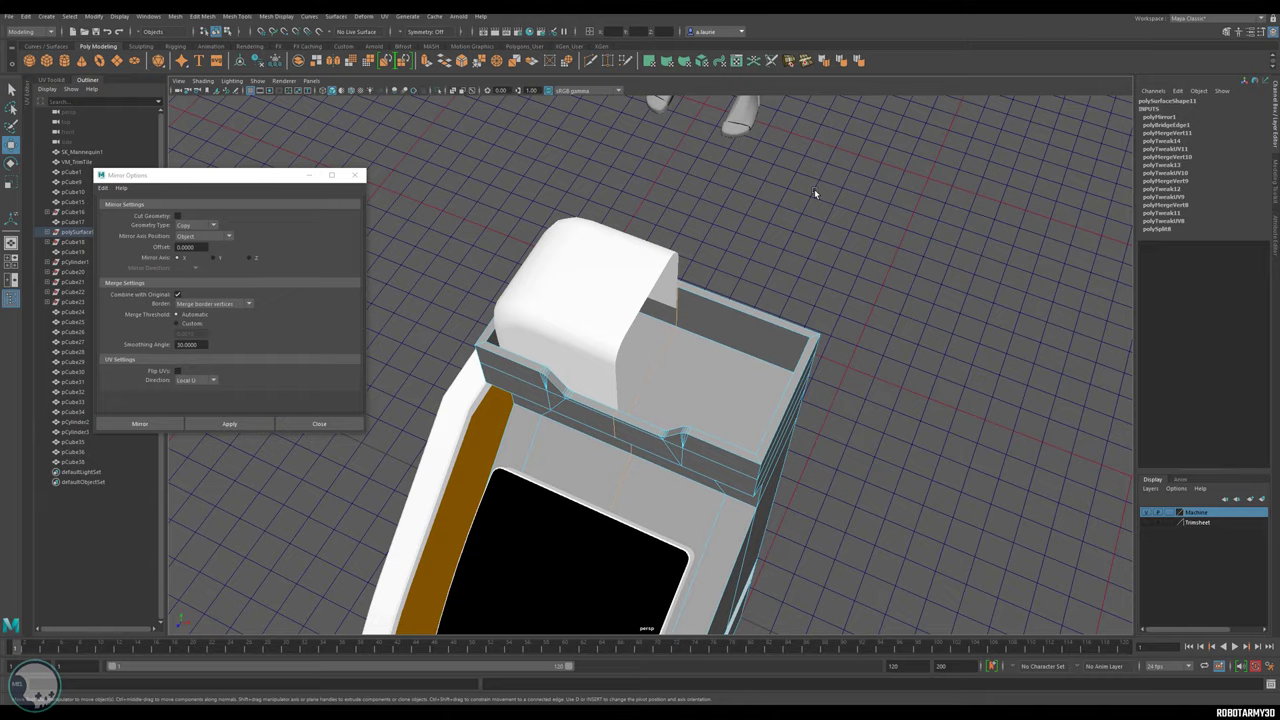
key(ctrl+Delete)
alt+drag(712, 349, 717, 317)
key(f)
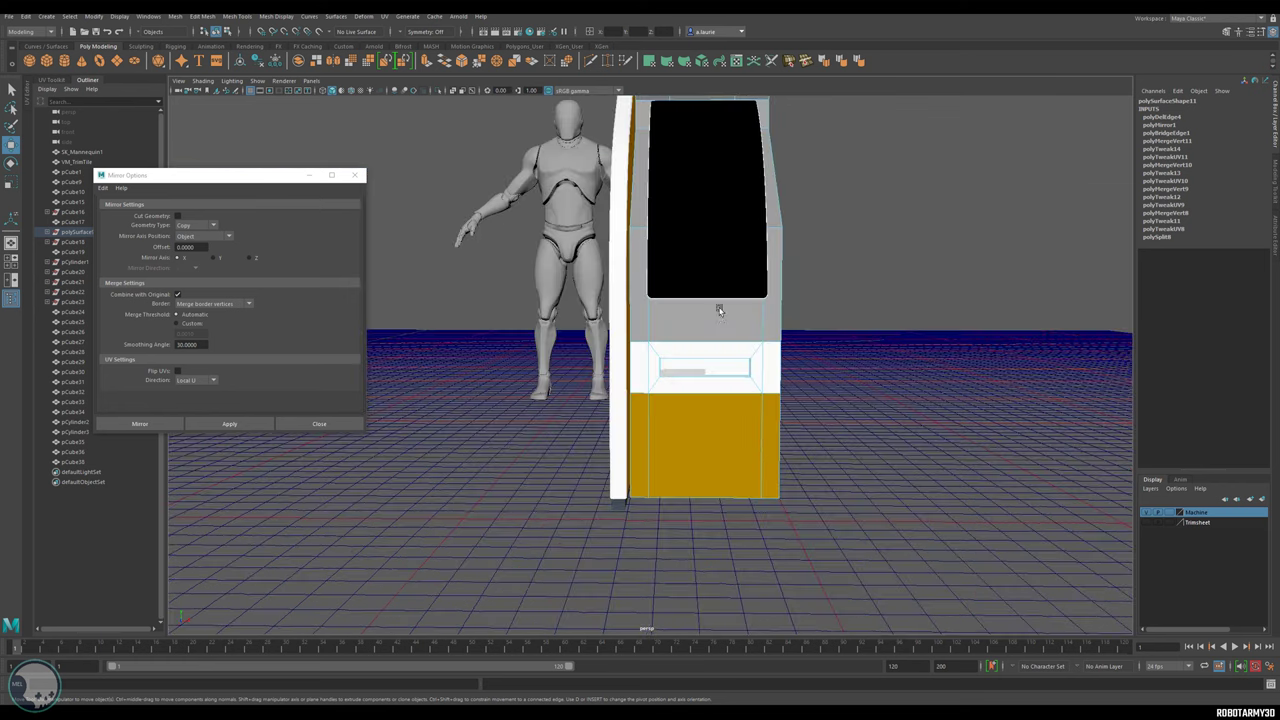
Mirror the machine's remaining half parts with the same mirror settings to complete the model.
alt+right_drag(757, 266, 751, 325)
alt+right_drag(726, 224, 998, 265)
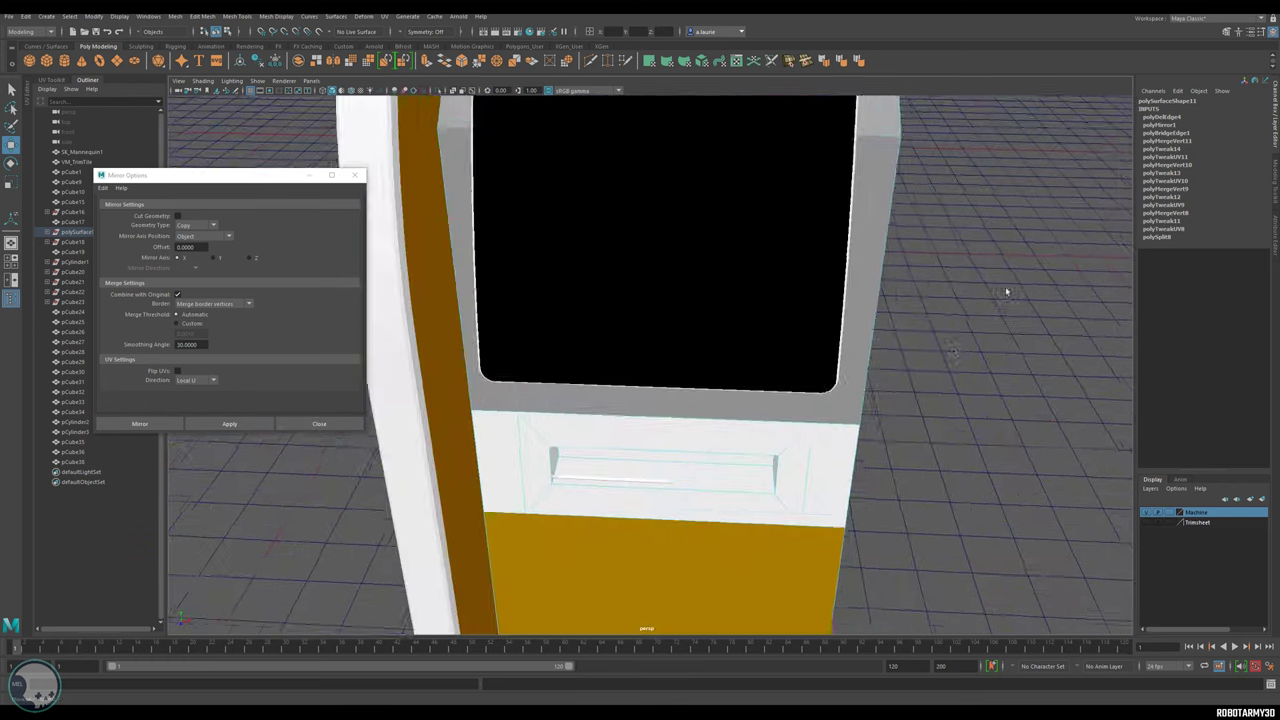
alt+middle_drag(700, 430, 697, 320)
scroll(692, 300, up, 4)
alt+middle_drag(688, 268, 683, 307)
right_drag(676, 269, 640, 297)
click(229, 424)
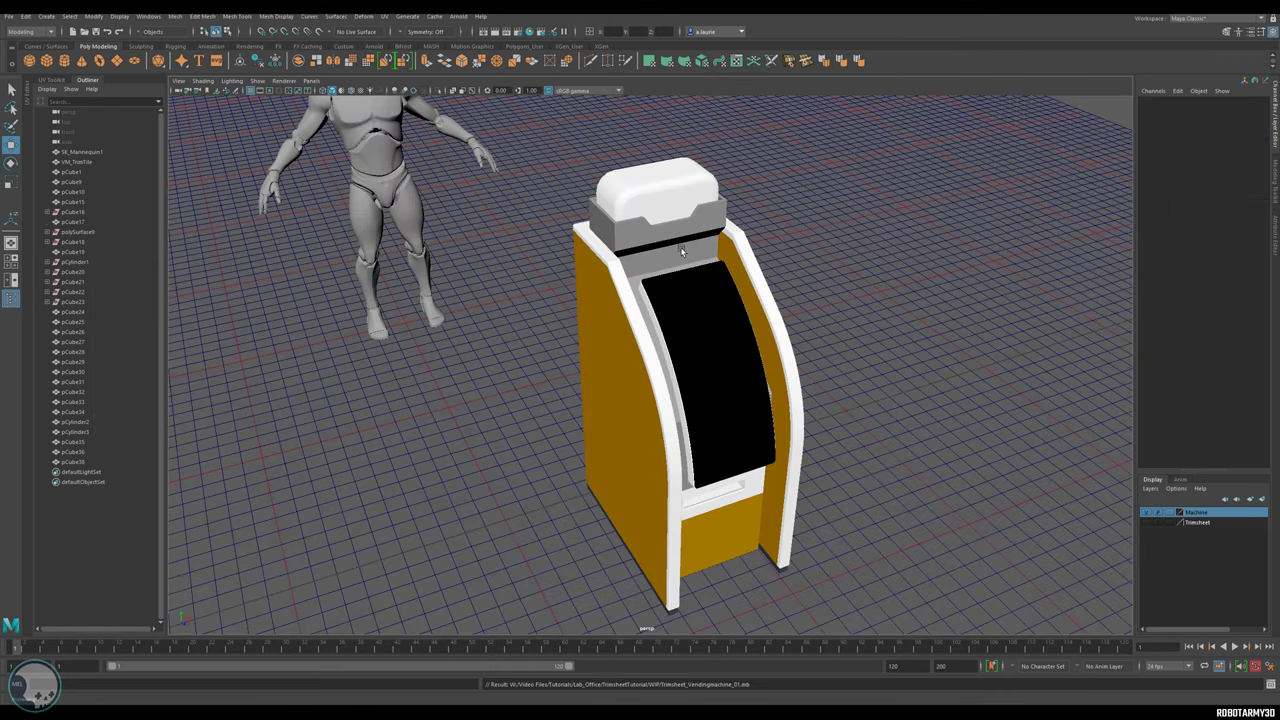
Select all parts of the vending machine and delete their construction history.
drag(896, 148, 558, 614)
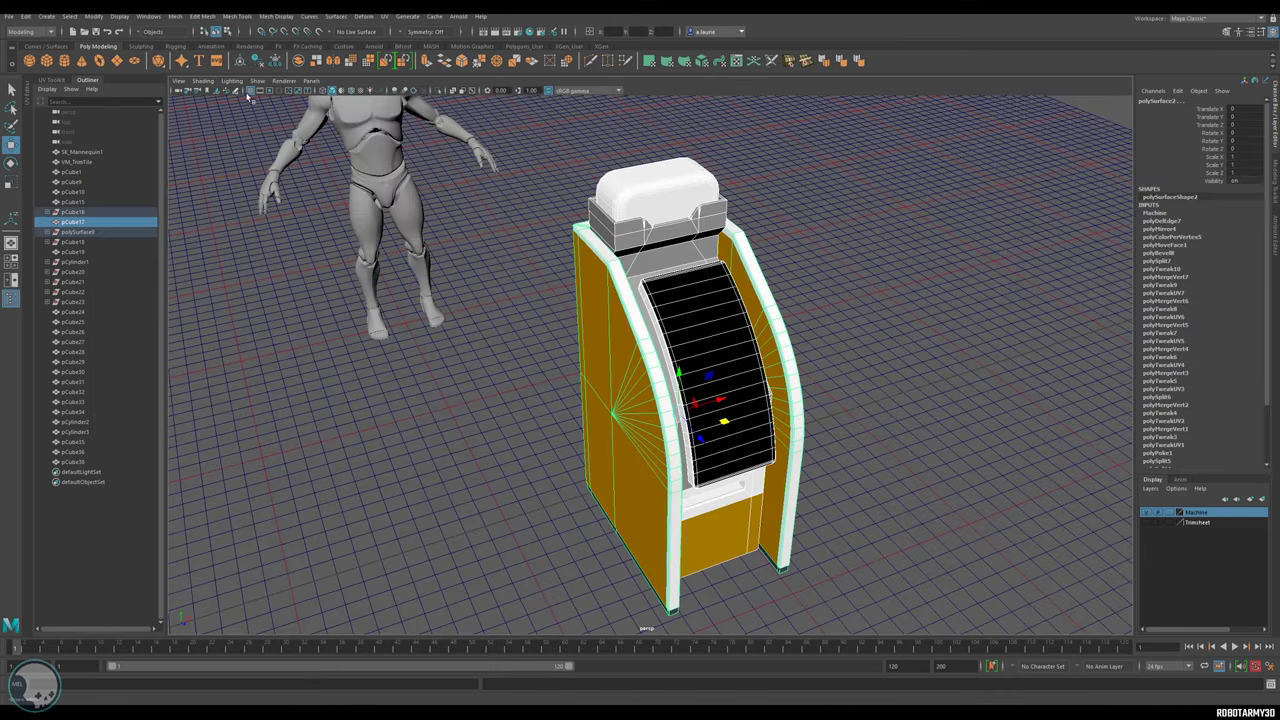
key(alt+shift+d)
alt+right_drag(600, 296, 434, 296)
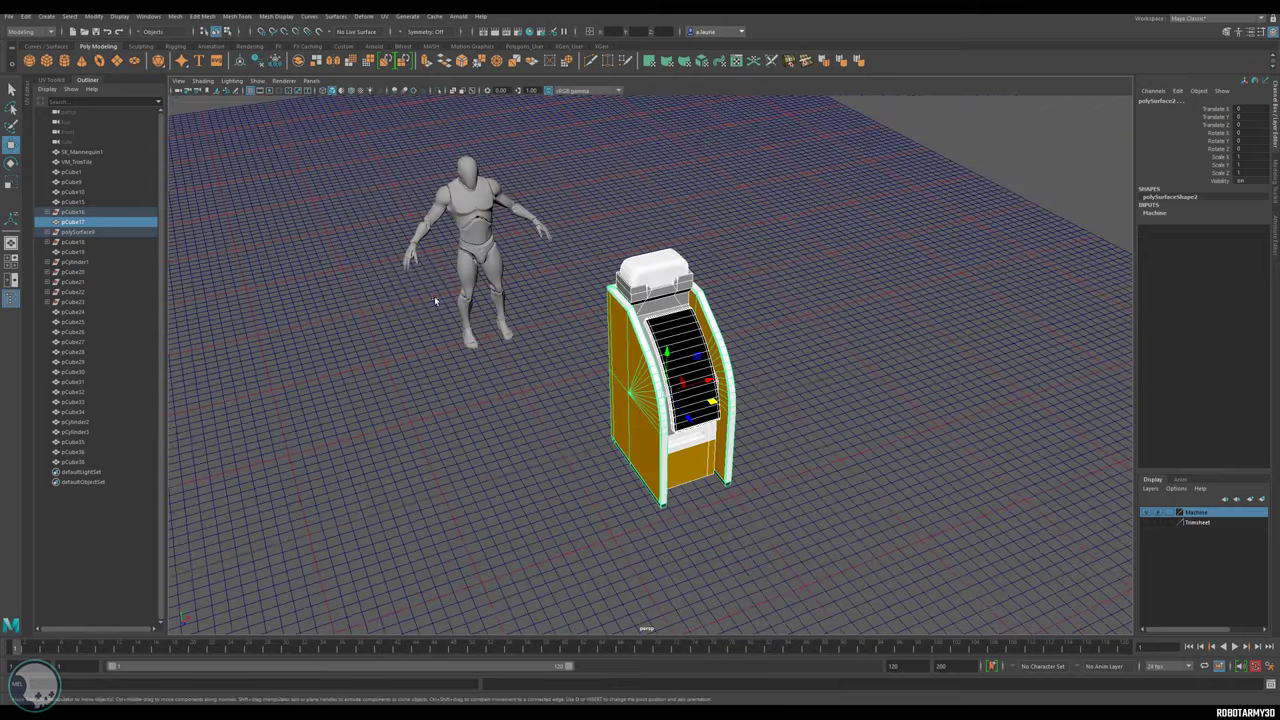
alt+middle_drag(527, 344, 583, 266)
alt+right_drag(583, 266, 790, 310)
alt+drag(790, 310, 767, 358)
alt+middle_drag(767, 360, 740, 320)
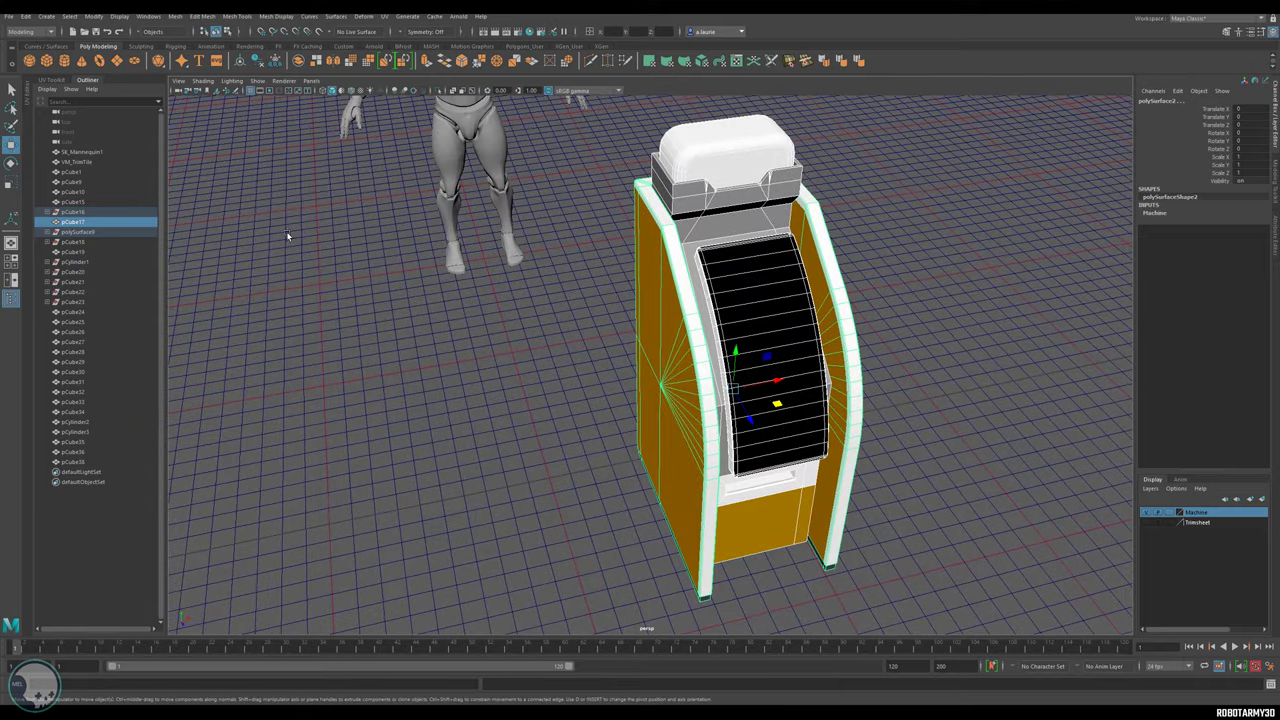
Assign a new Lambert material named VM_Trimsheet_A to the whole vending machine.
alt+middle_drag(687, 281, 643, 273)
right_drag(673, 258, 683, 512)
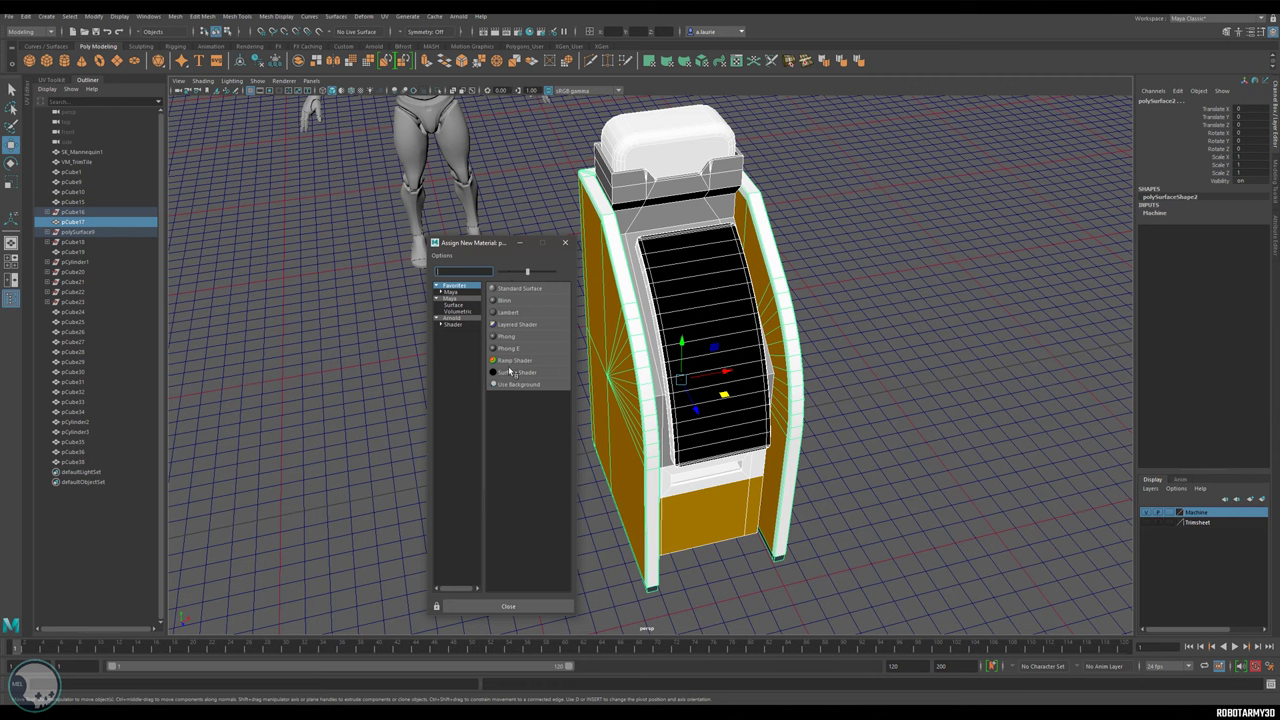
click(514, 314)
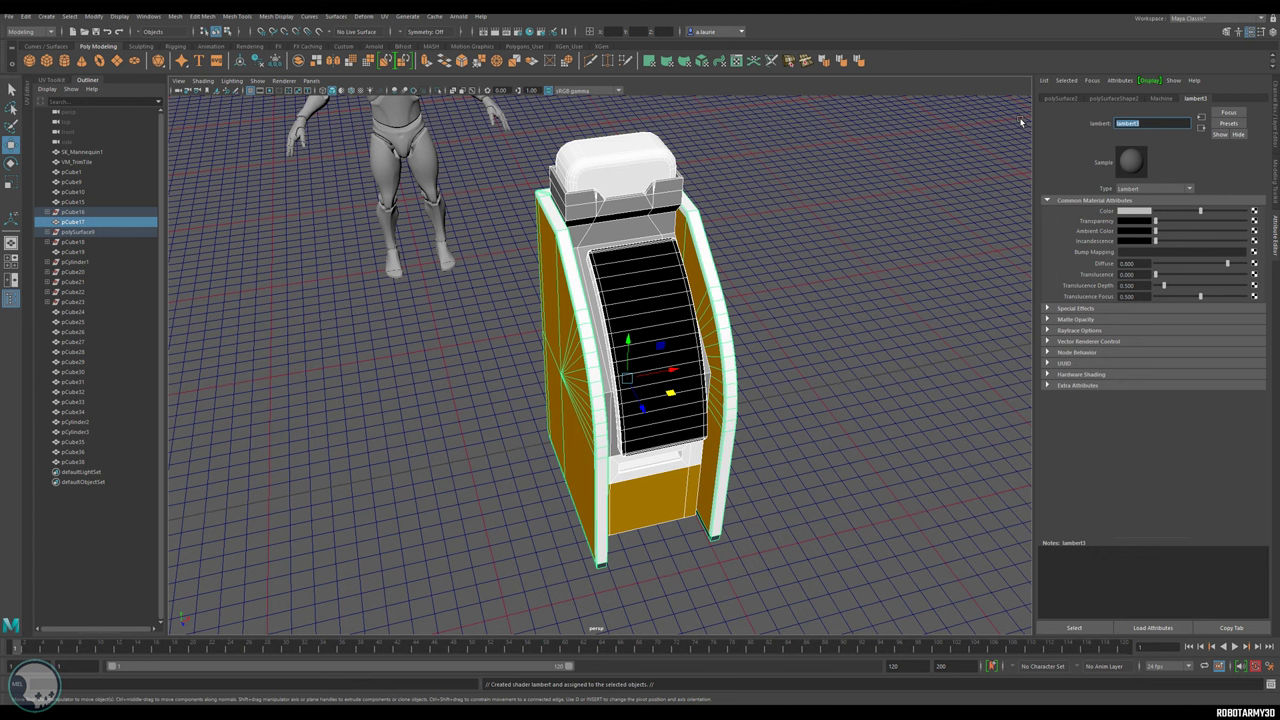
text(VM_Trimsheet_A)
key(Return)
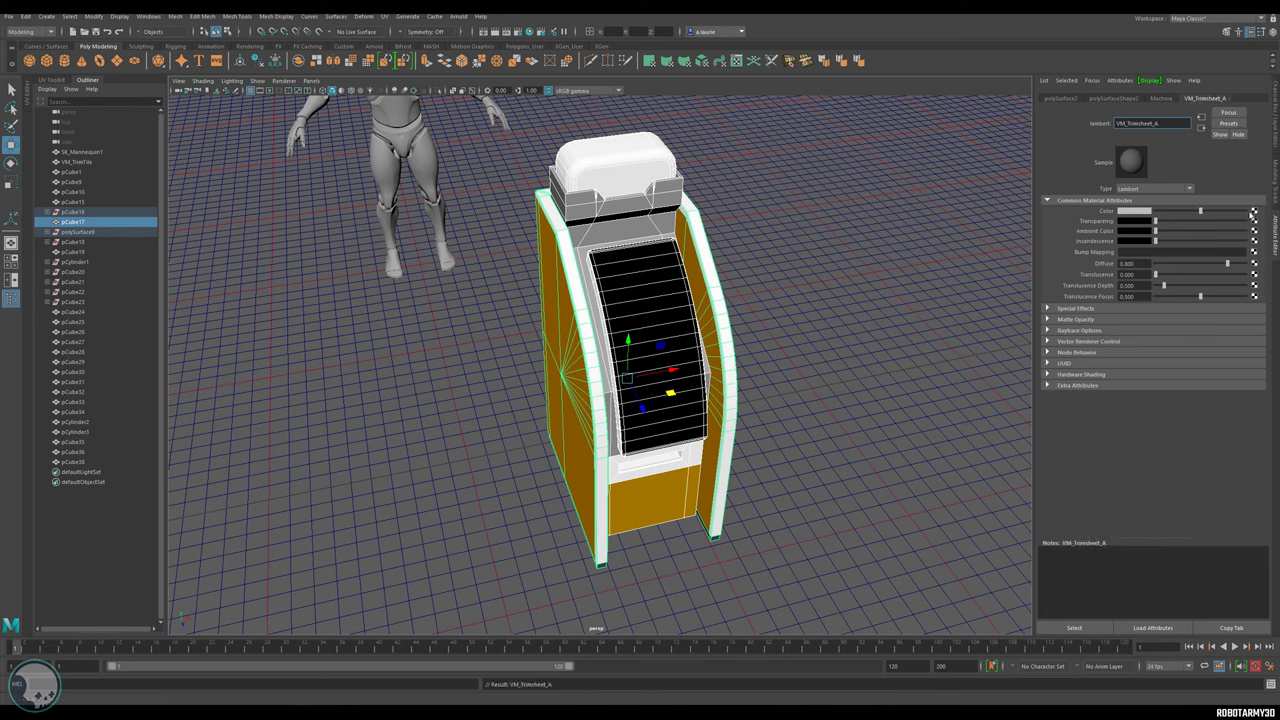
Connect a file texture to the VM_Trimsheet_A material's Color and load VM_Trimsheet_A_BaseColor.png into it.
click(1254, 211)
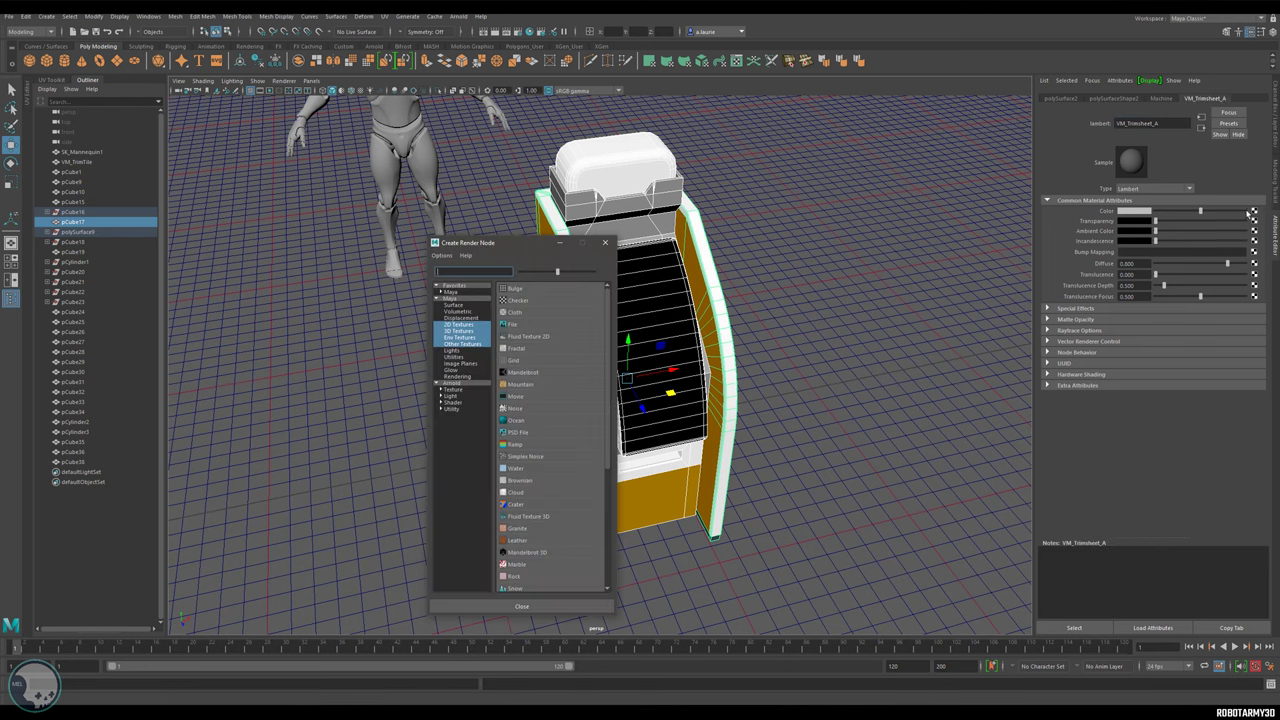
click(520, 328)
click(1256, 235)
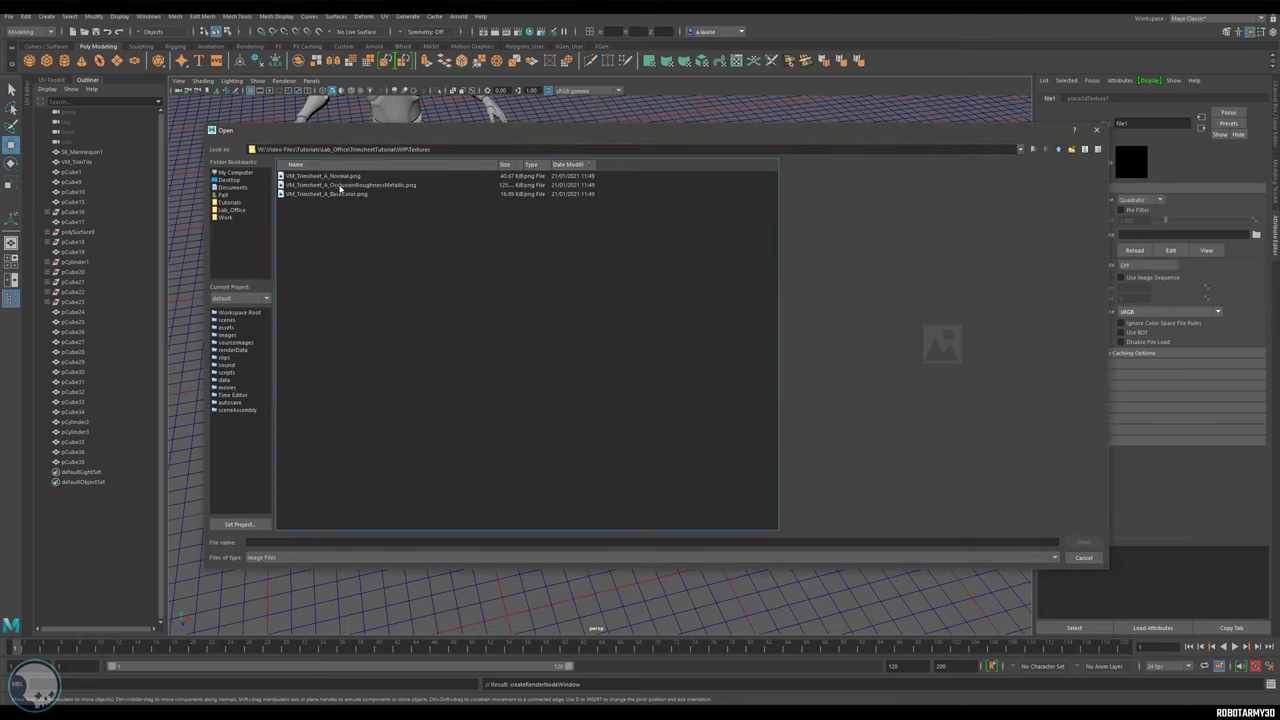
double_click(327, 194)
alt+drag(825, 274, 760, 272)
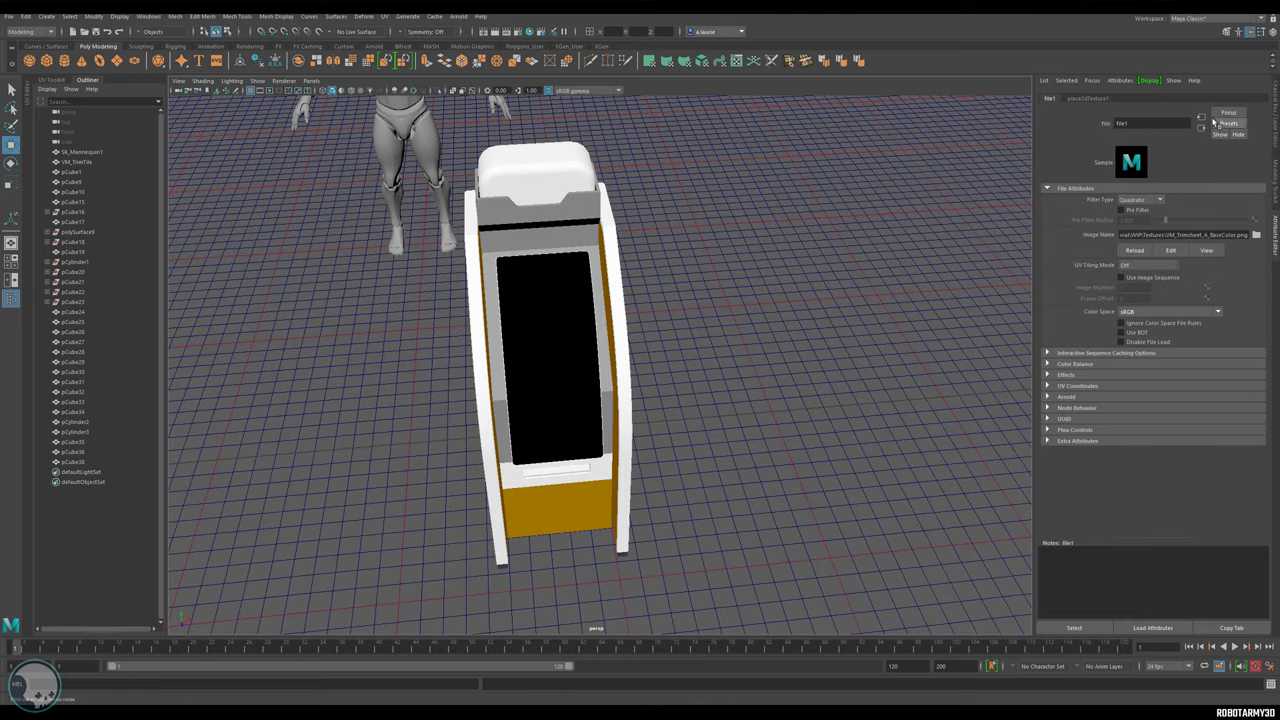
Connect a file texture to the VM_Trimsheet_A material's Bump Mapping and load VM_Trimsheet_A_Normal.png into it.
click(1202, 129)
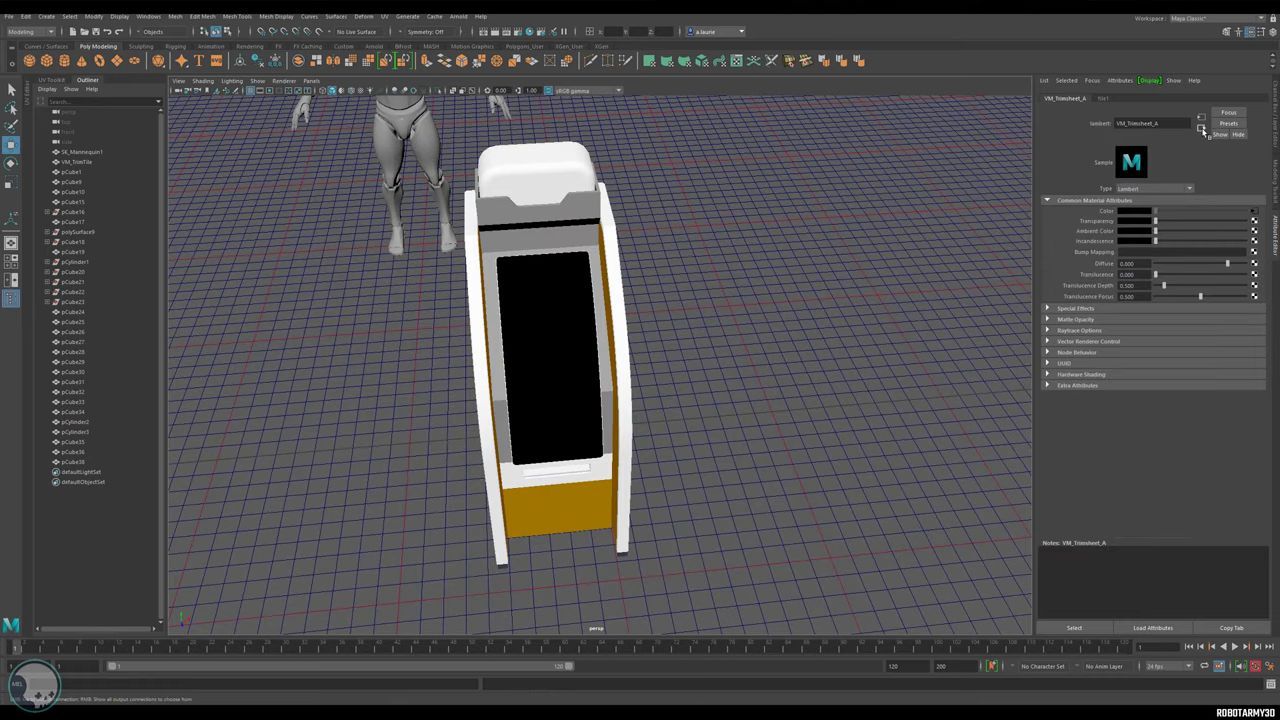
click(1202, 129)
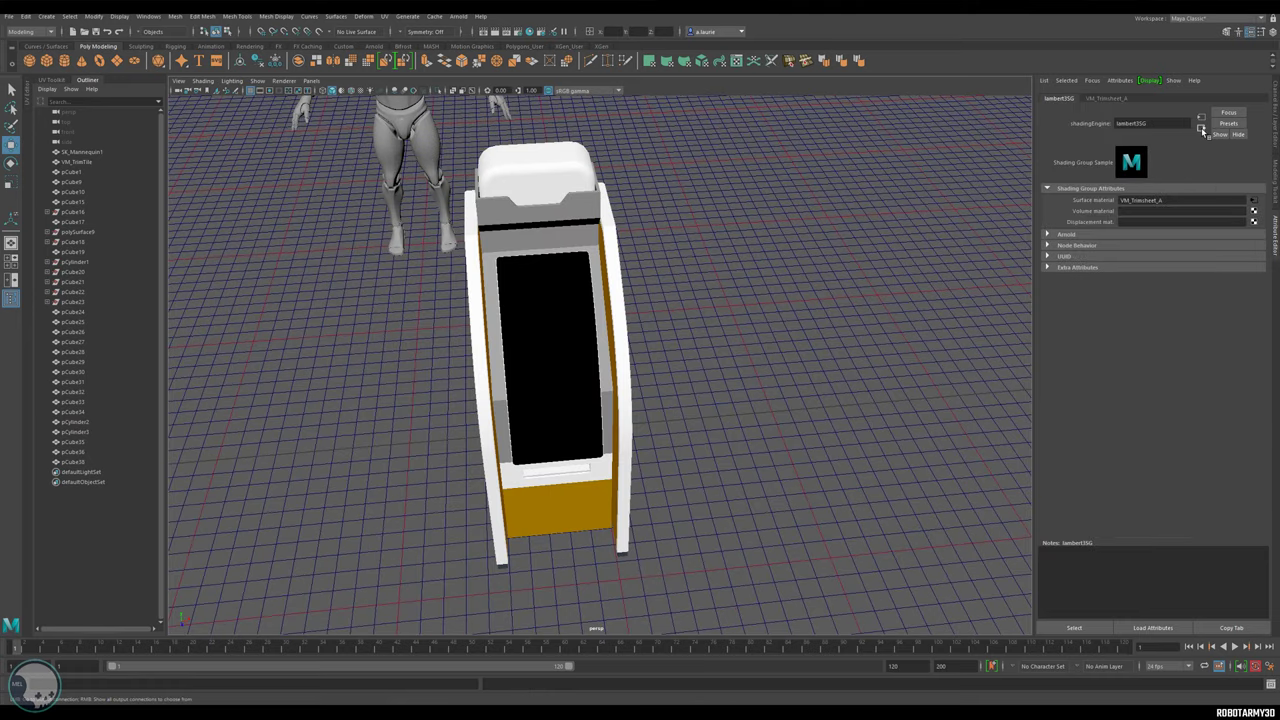
click(1202, 129)
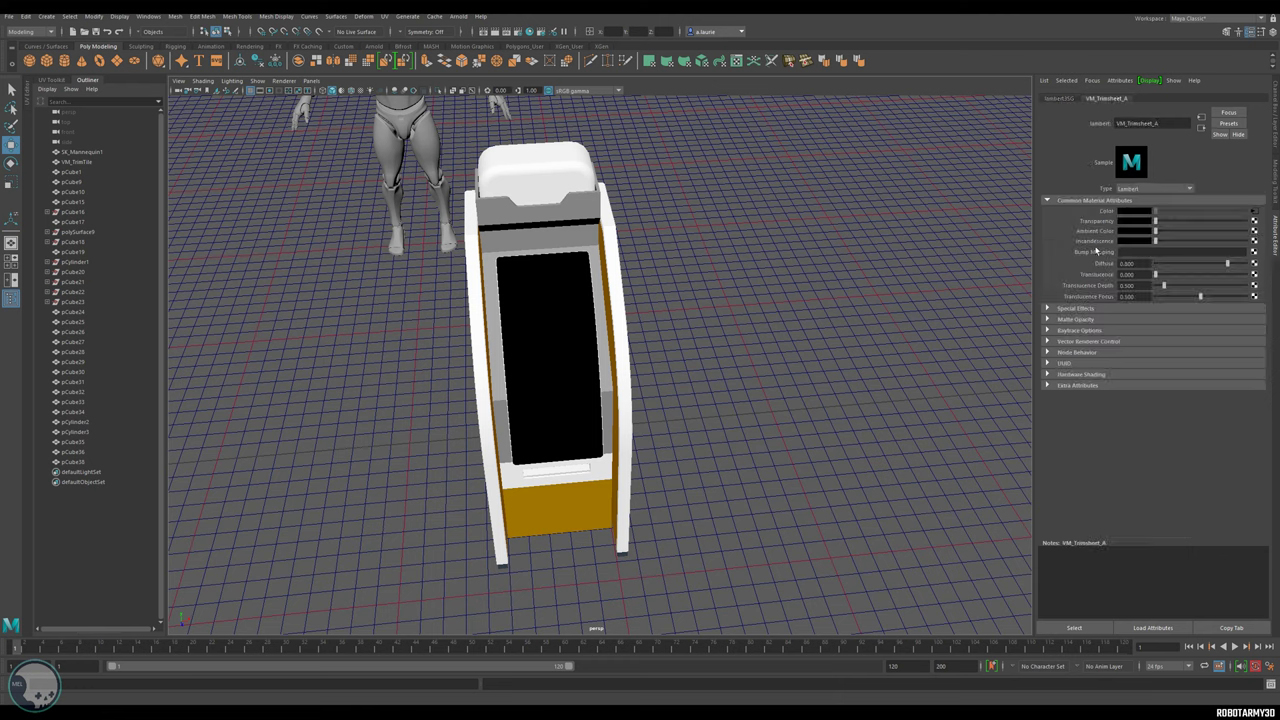
click(1254, 252)
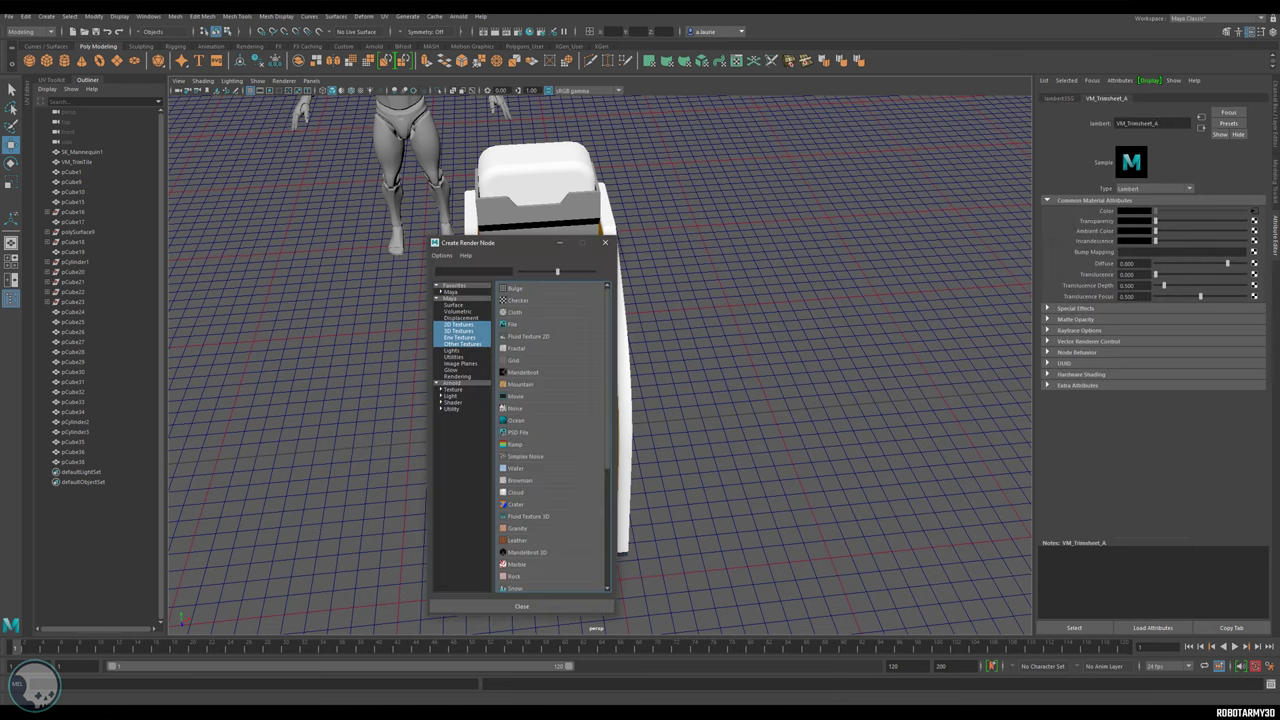
click(522, 336)
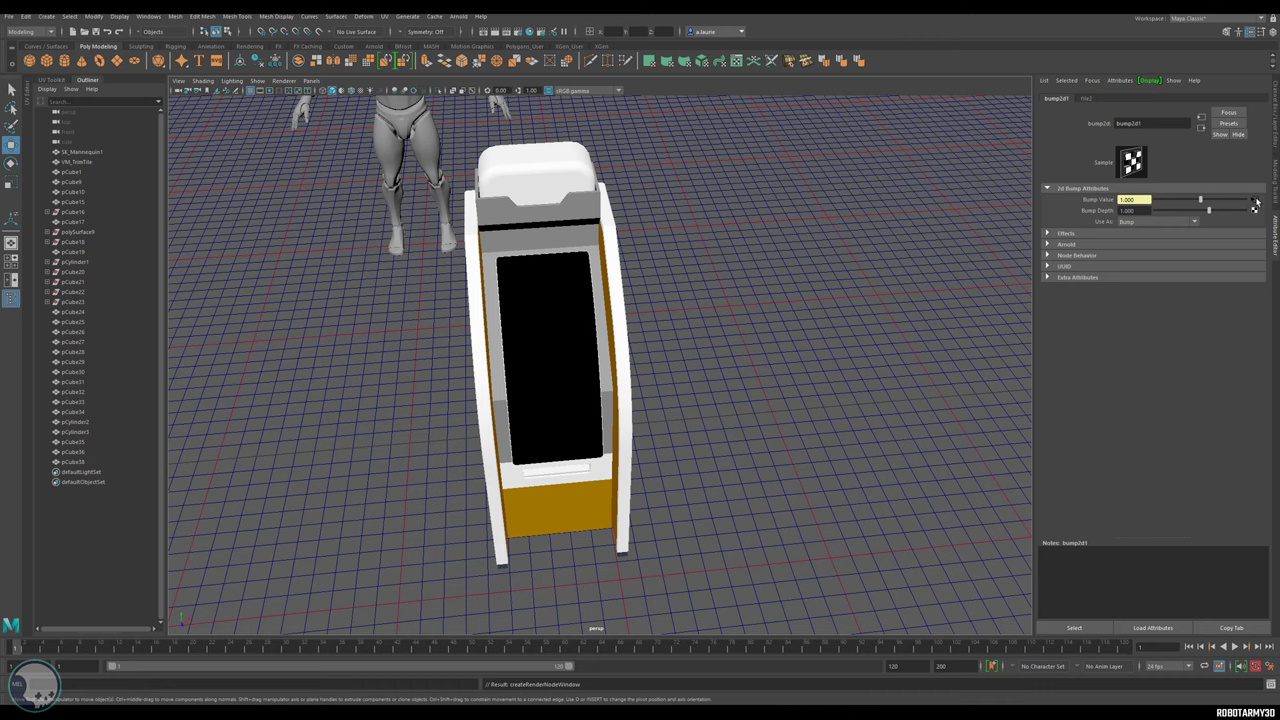
click(1256, 201)
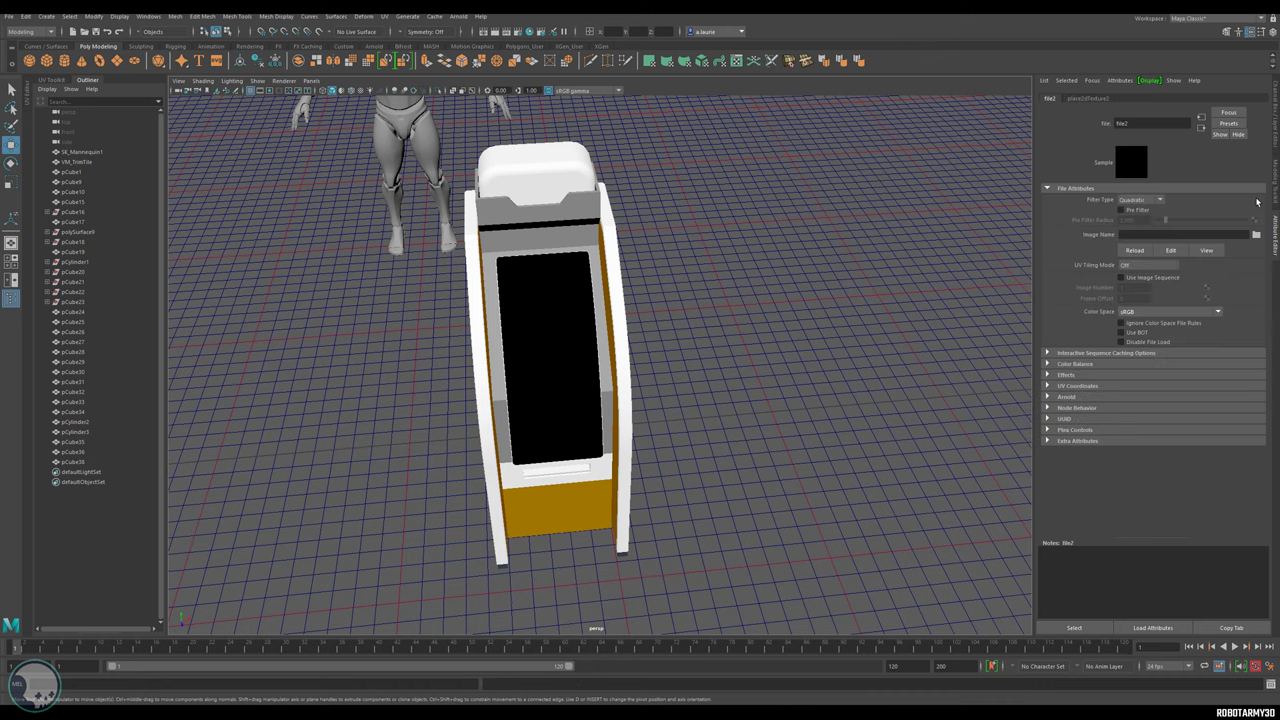
click(1256, 234)
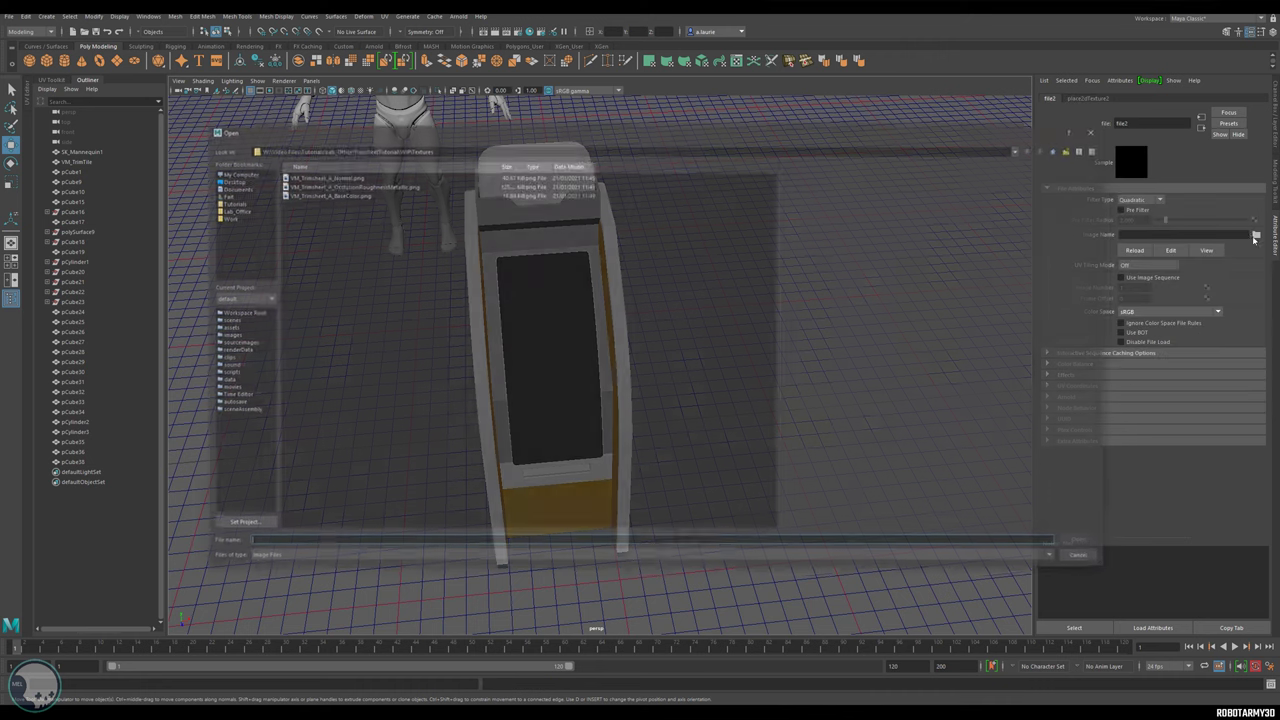
double_click(346, 177)
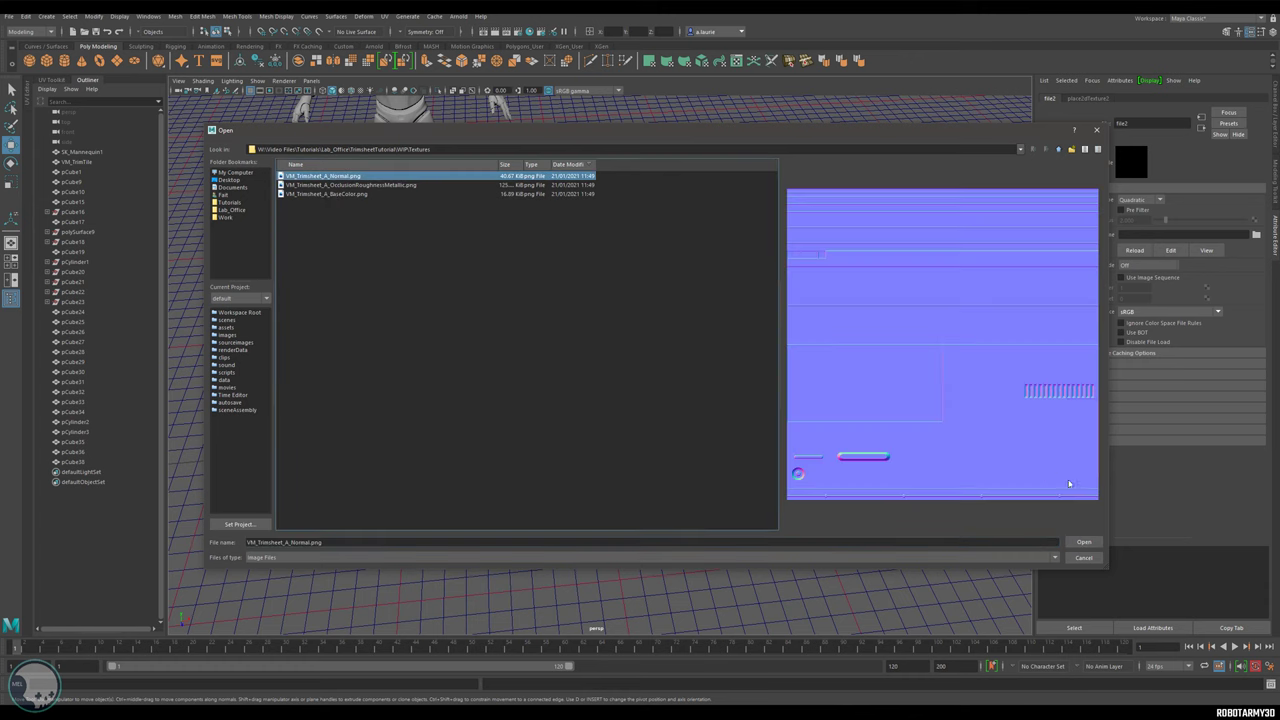
Set the bump node to be used as Tangent Space Normals.
alt+drag(545, 347, 992, 274)
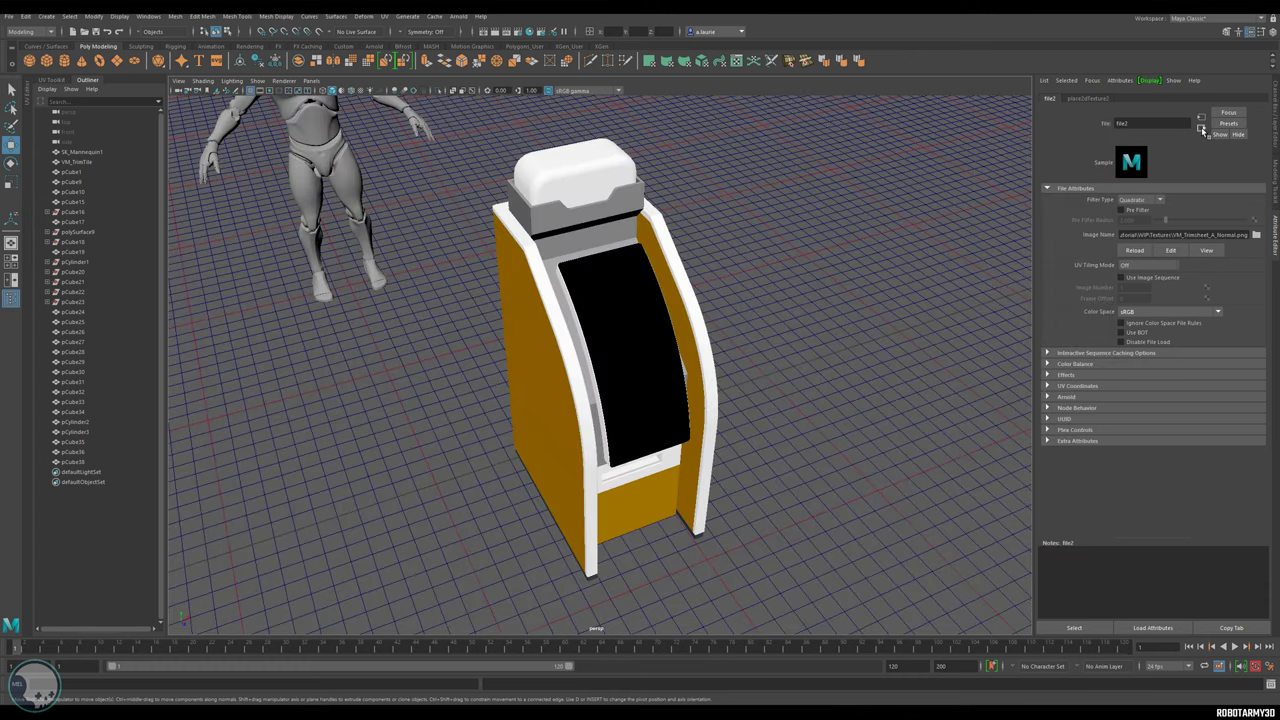
click(1202, 129)
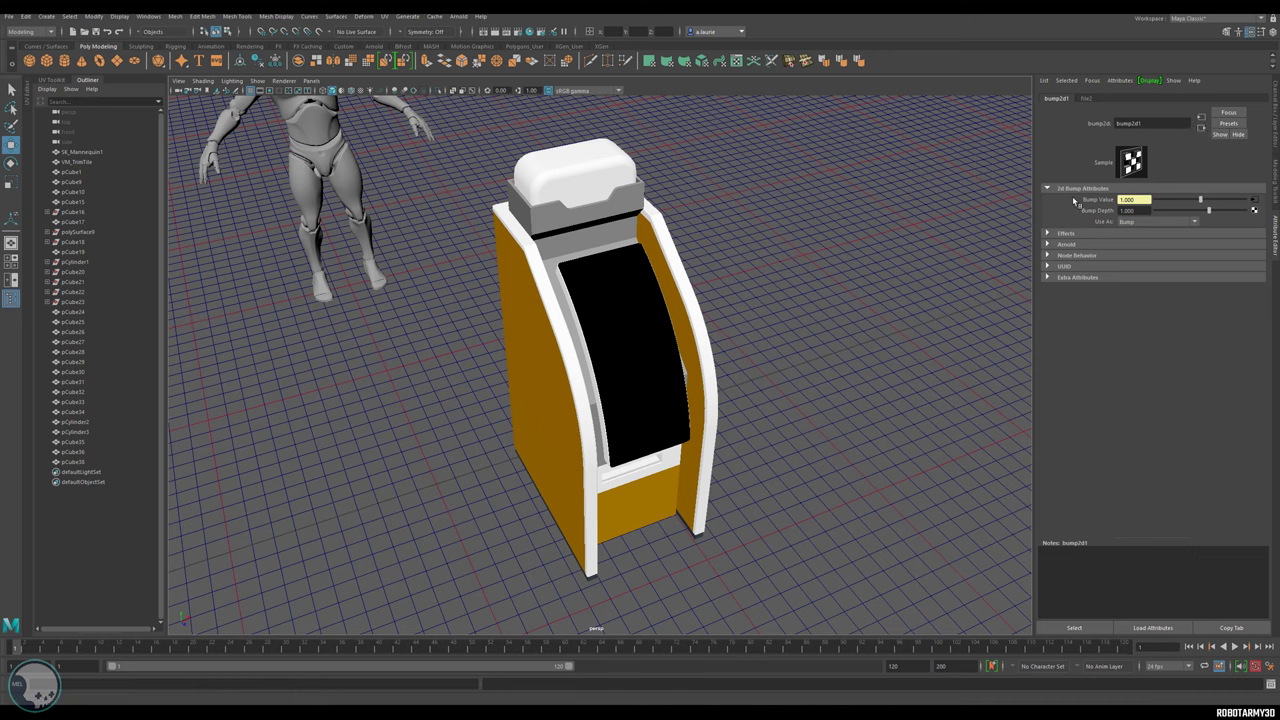
click(1136, 222)
click(1145, 243)
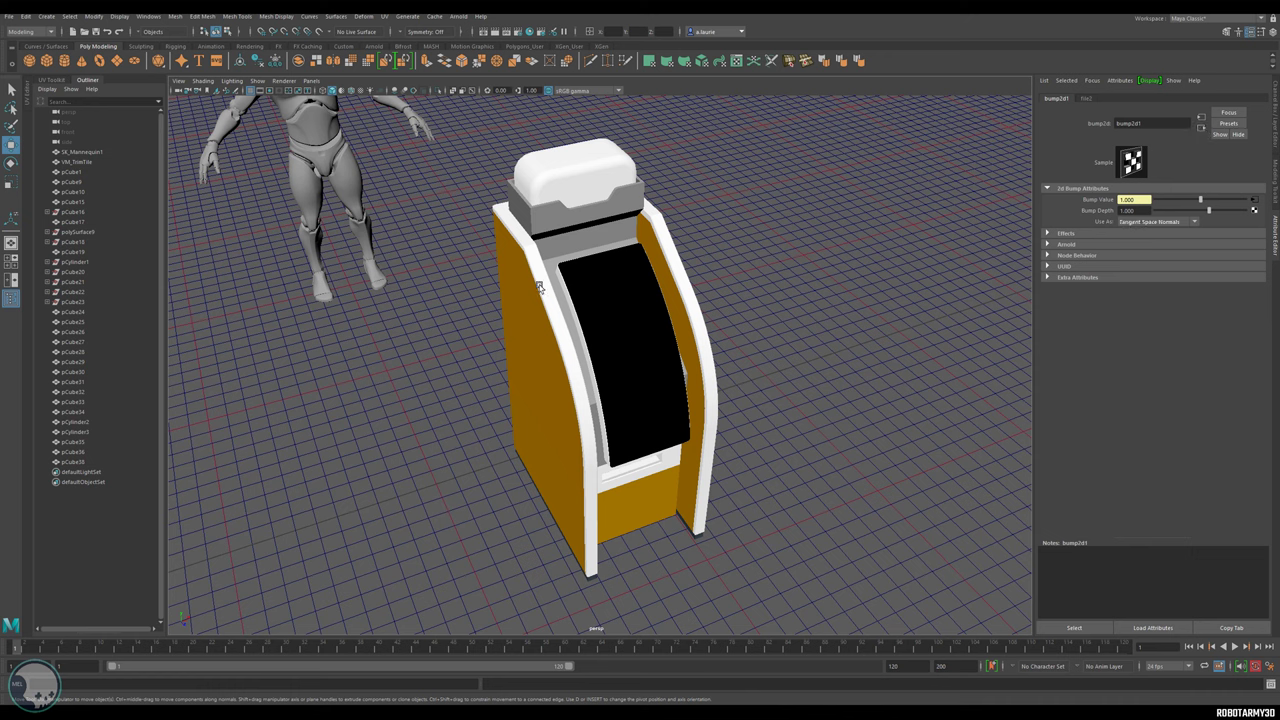
Turn on textured display in the perspective view to preview the vending machine's material.
right_drag(540, 287, 592, 270)
mouse_move(546, 289)
alt+mouse_down()
mouse_move(530, 285)
mouse_move(557, 279)
alt+mouse_up()
alt+right_drag(558, 280, 665, 300)
alt+drag(665, 300, 669, 332)
alt+middle_drag(669, 331, 613, 337)
click(361, 90)
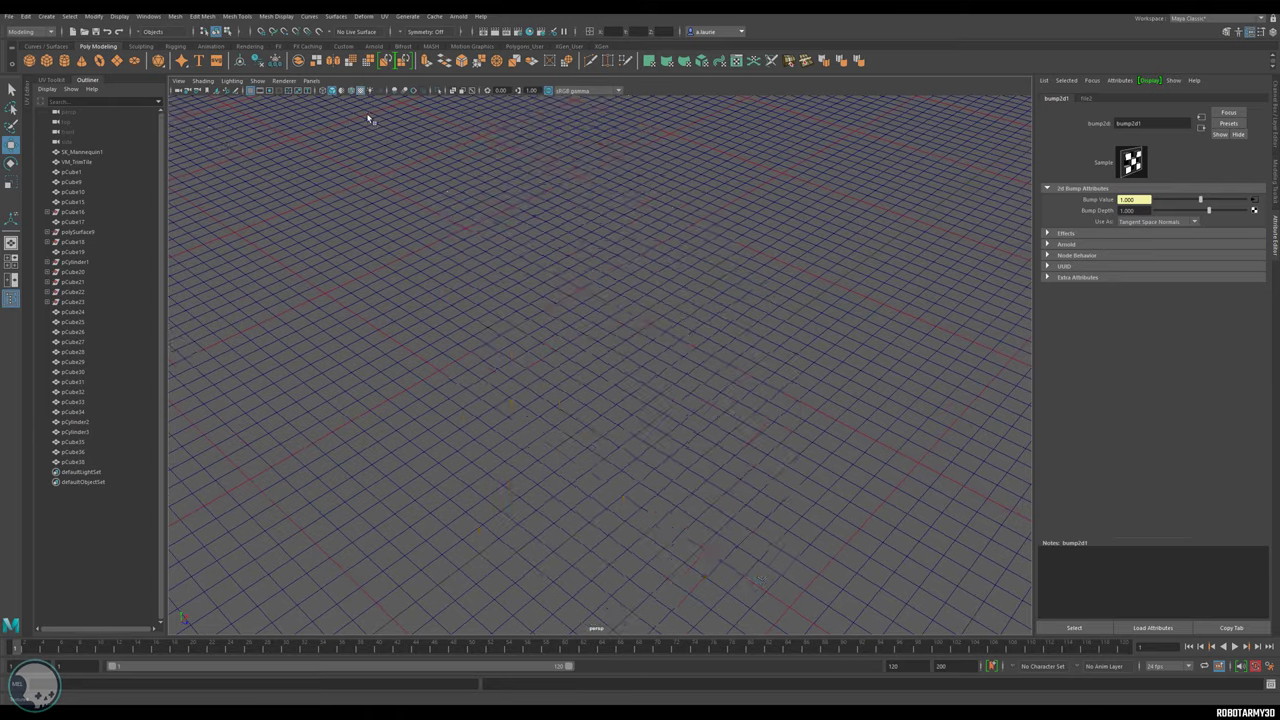
Examine how the base colour and normal map shade the vending machine's side panels, front body and top.
alt+drag(531, 246, 662, 272)
alt+right_drag(662, 272, 623, 263)
alt+drag(540, 250, 611, 269)
right_drag(611, 269, 772, 240)
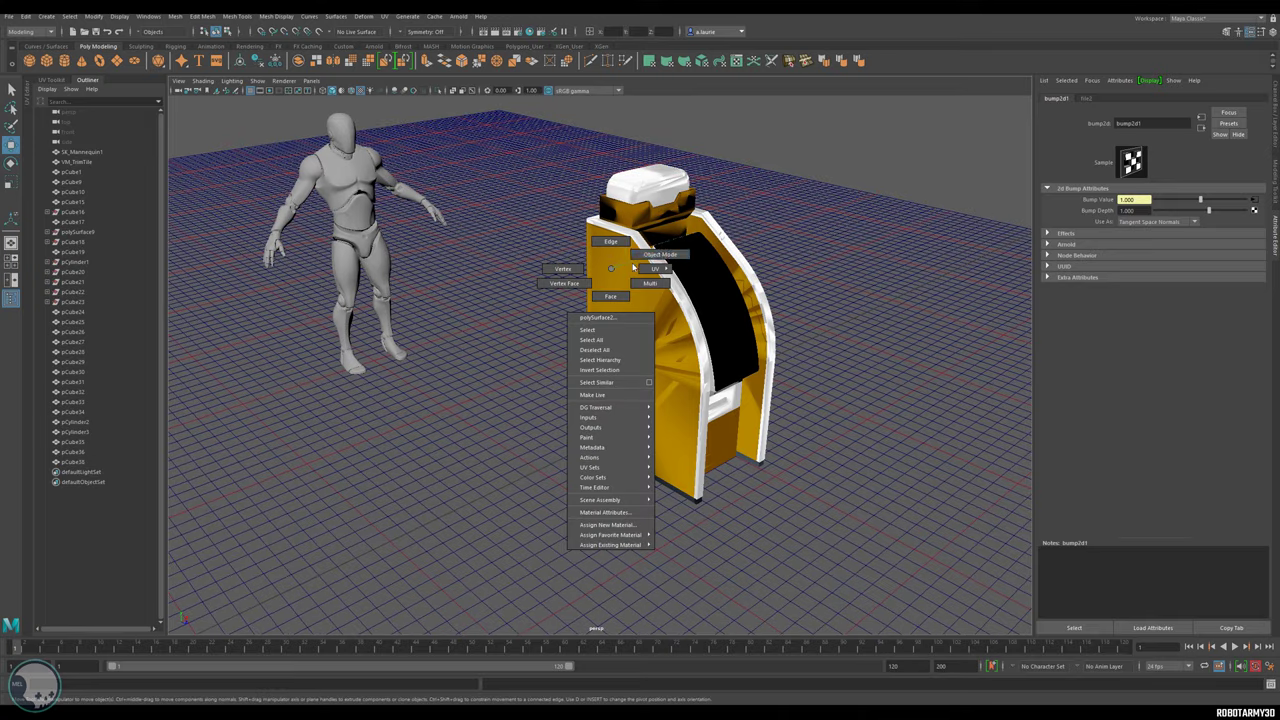
alt+right_drag(666, 268, 706, 276)
alt+drag(706, 276, 610, 270)
click(577, 286)
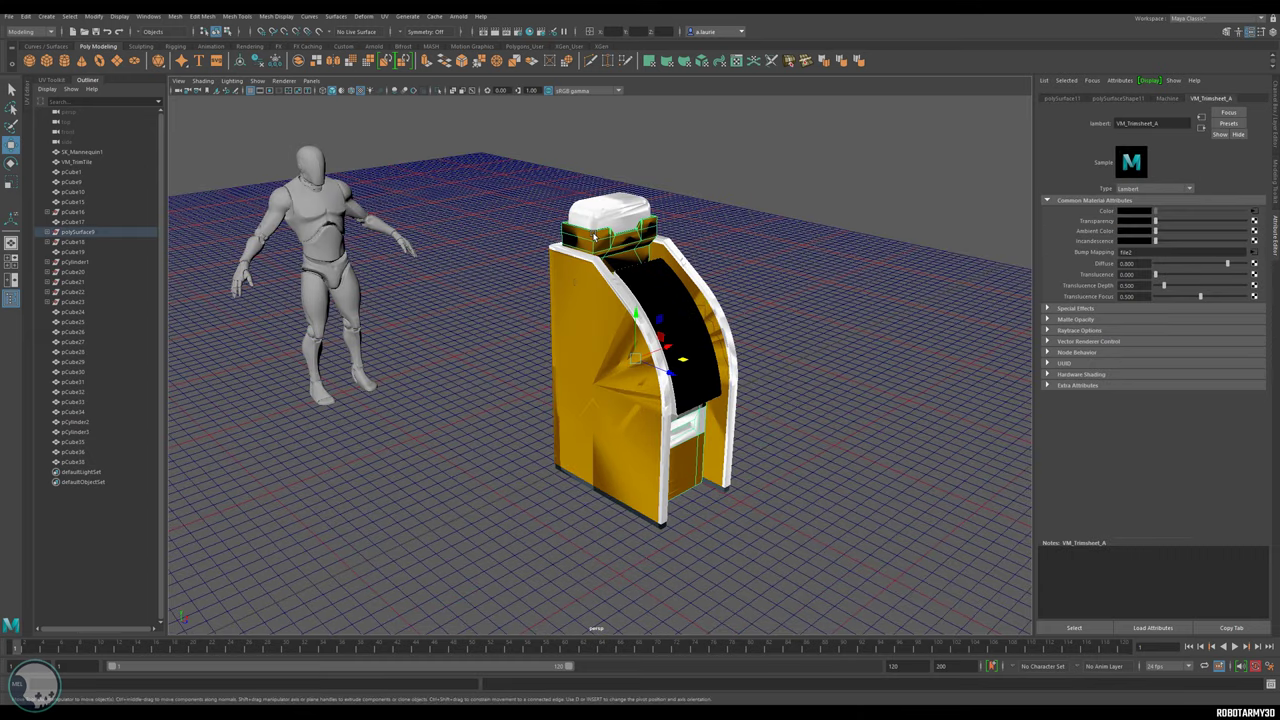
click(783, 311)
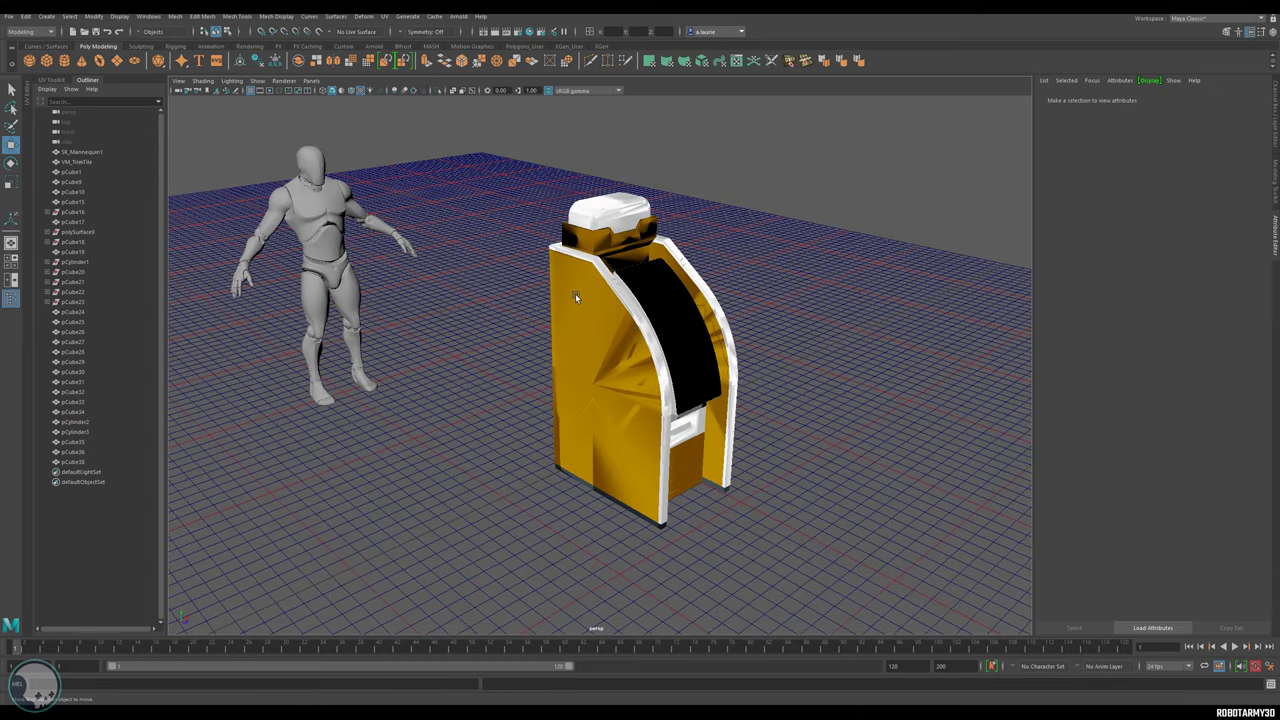